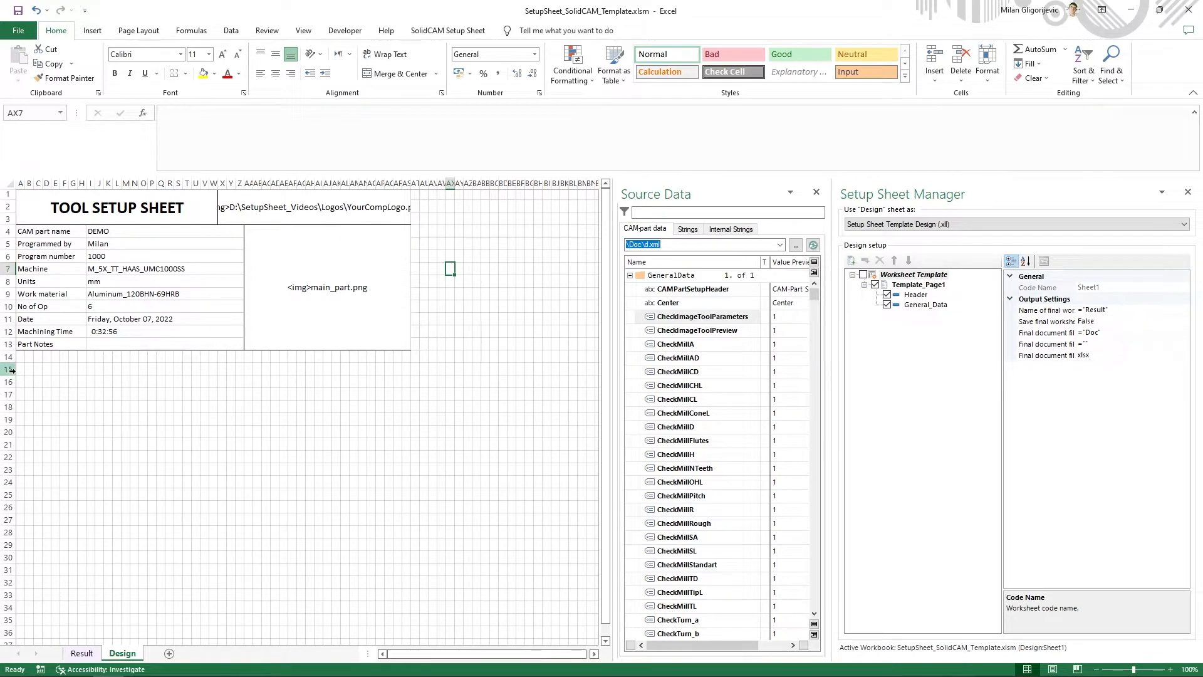
- Merge the cells A15:AS16 below the general data block into one cell on the Design sheet
drag(18, 369, 411, 380)
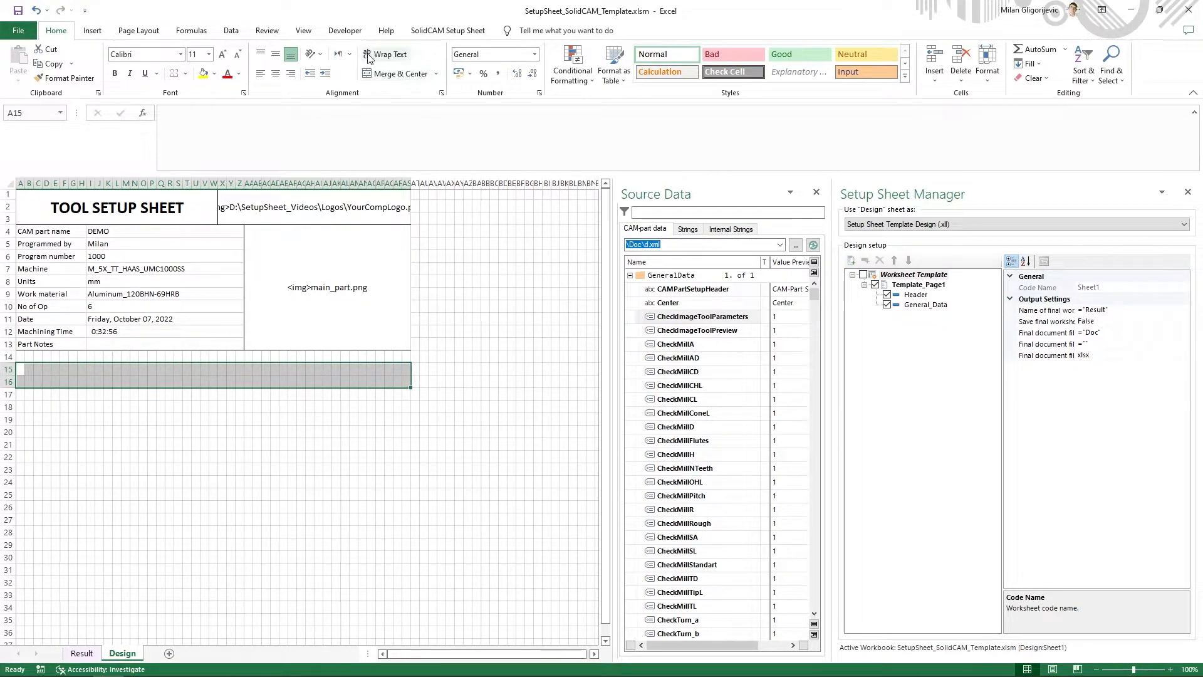
click(438, 32)
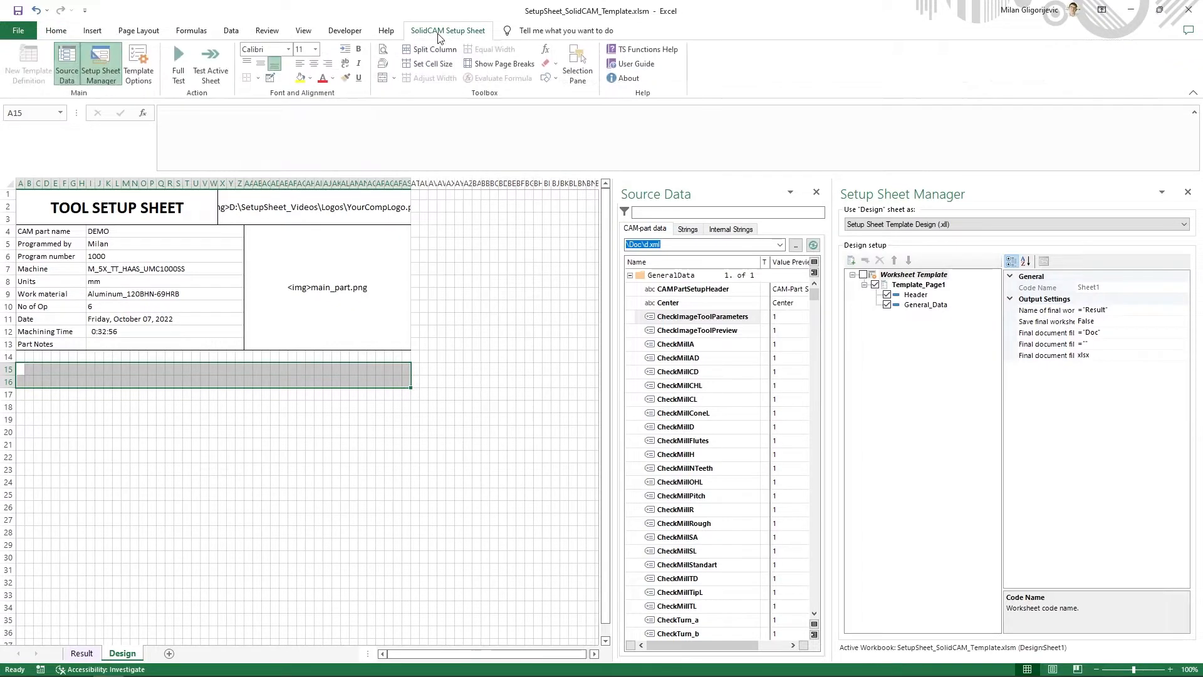
click(386, 81)
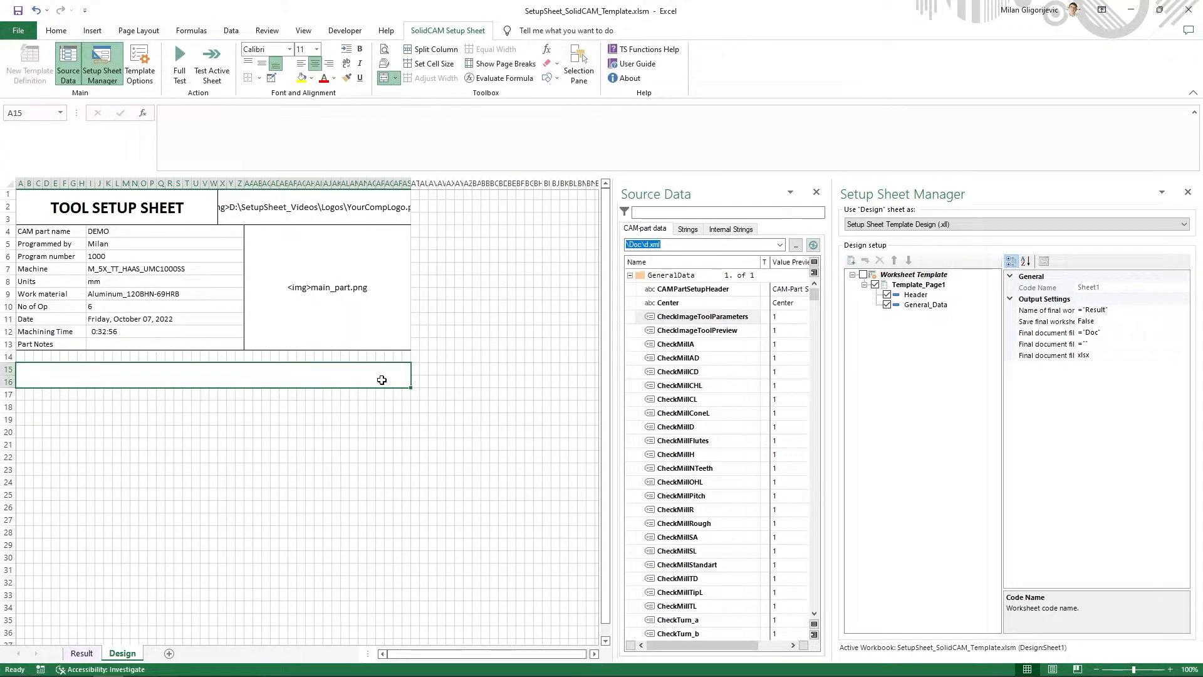
- Find the Tool List string in the source data strings with the filter "tool lis" and add a copy to the internal strings
click(673, 215)
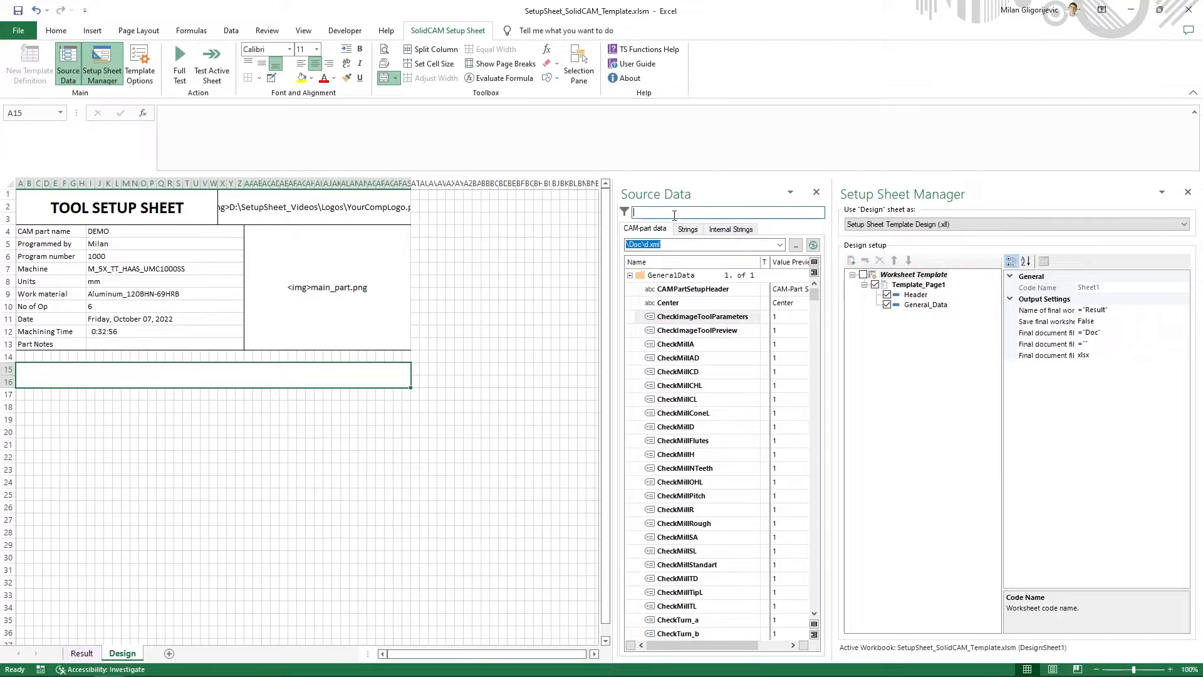
click(687, 230)
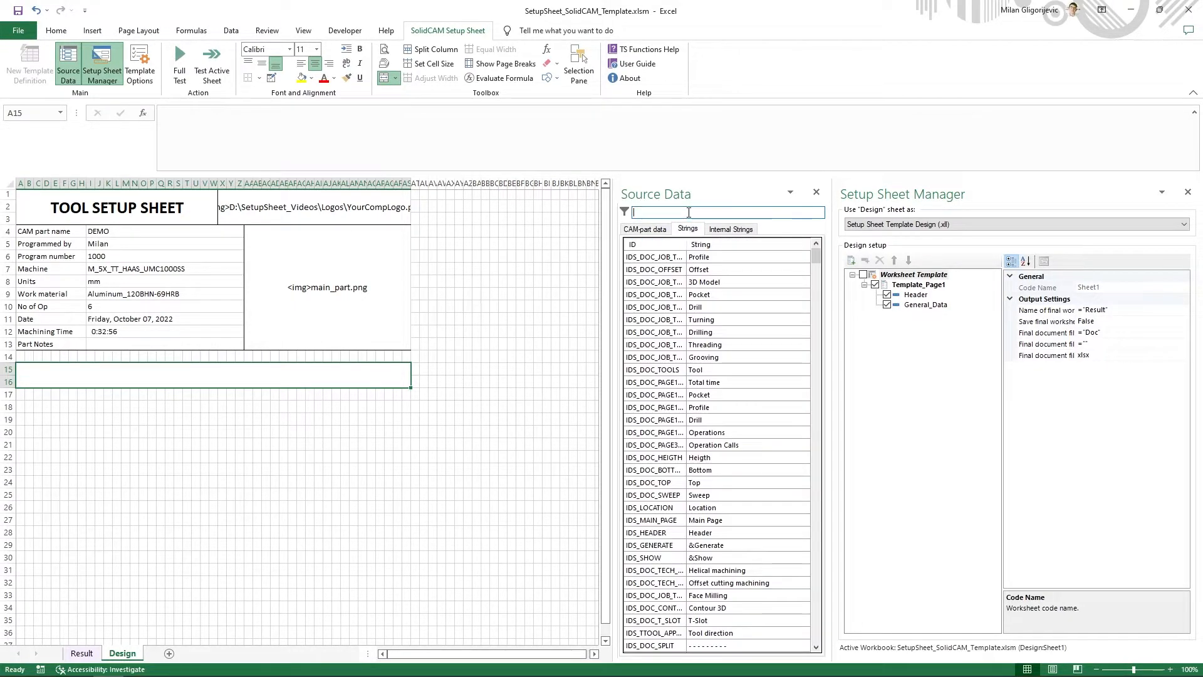
text(tool lis)
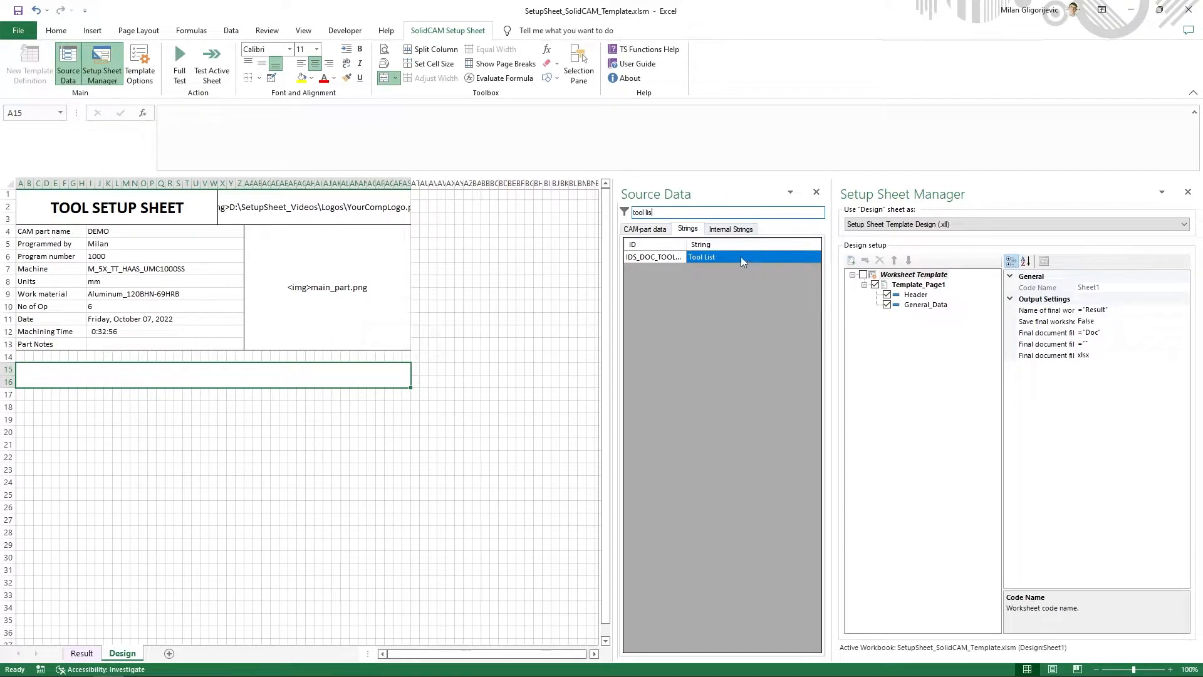
right_click(742, 258)
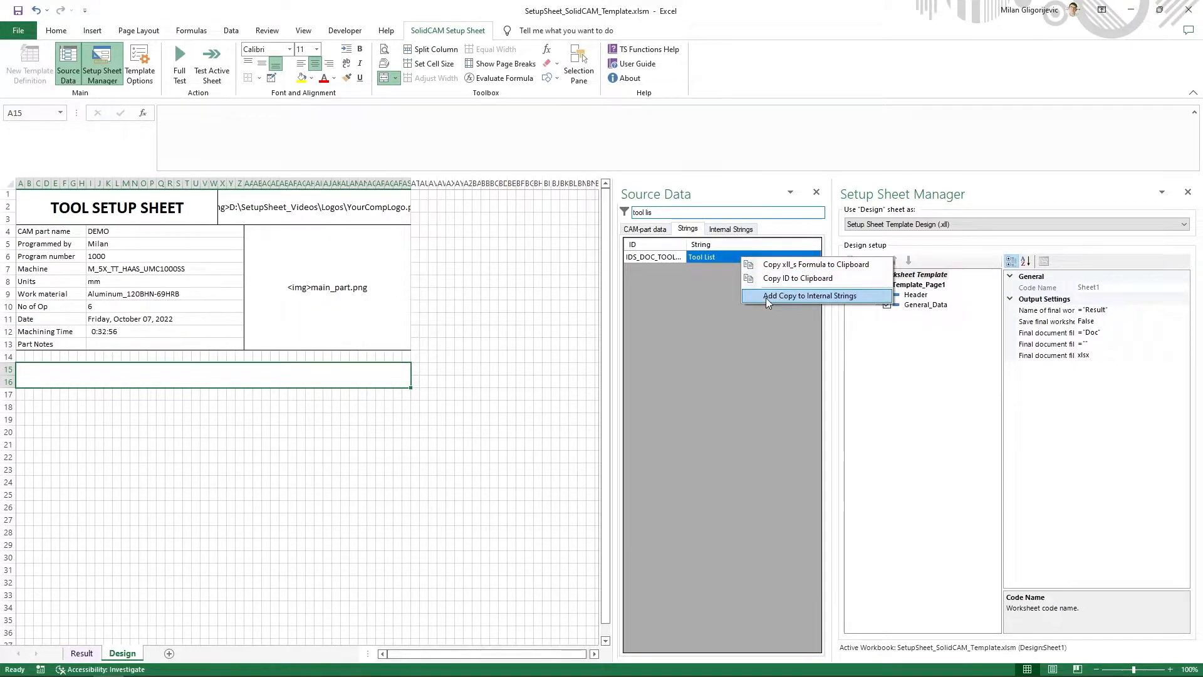
click(768, 295)
click(696, 392)
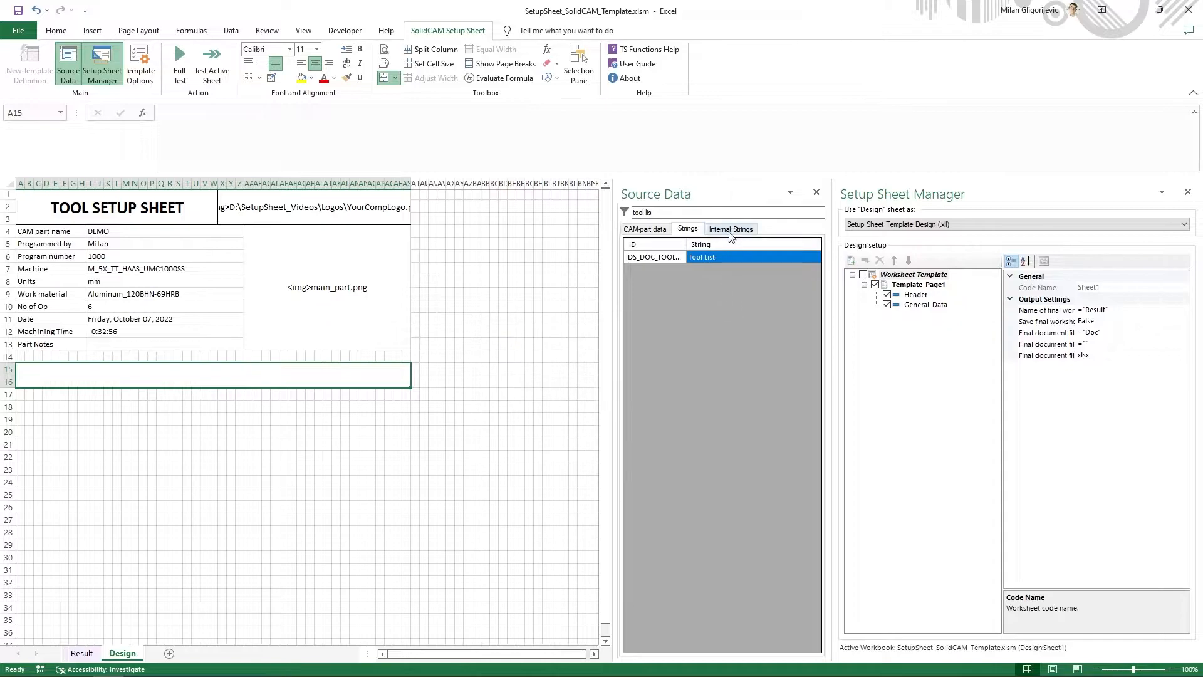
- Copy the xll_s formula of the internal Tool List string and enter it in merged cell A15
click(730, 229)
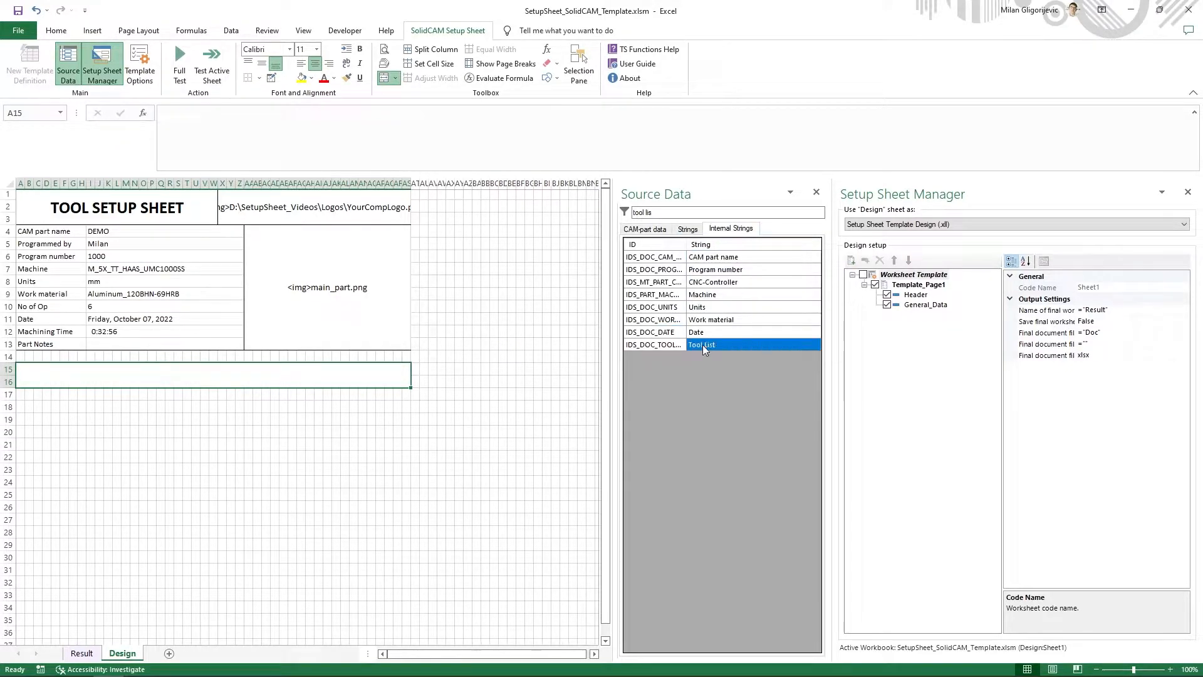
right_click(705, 349)
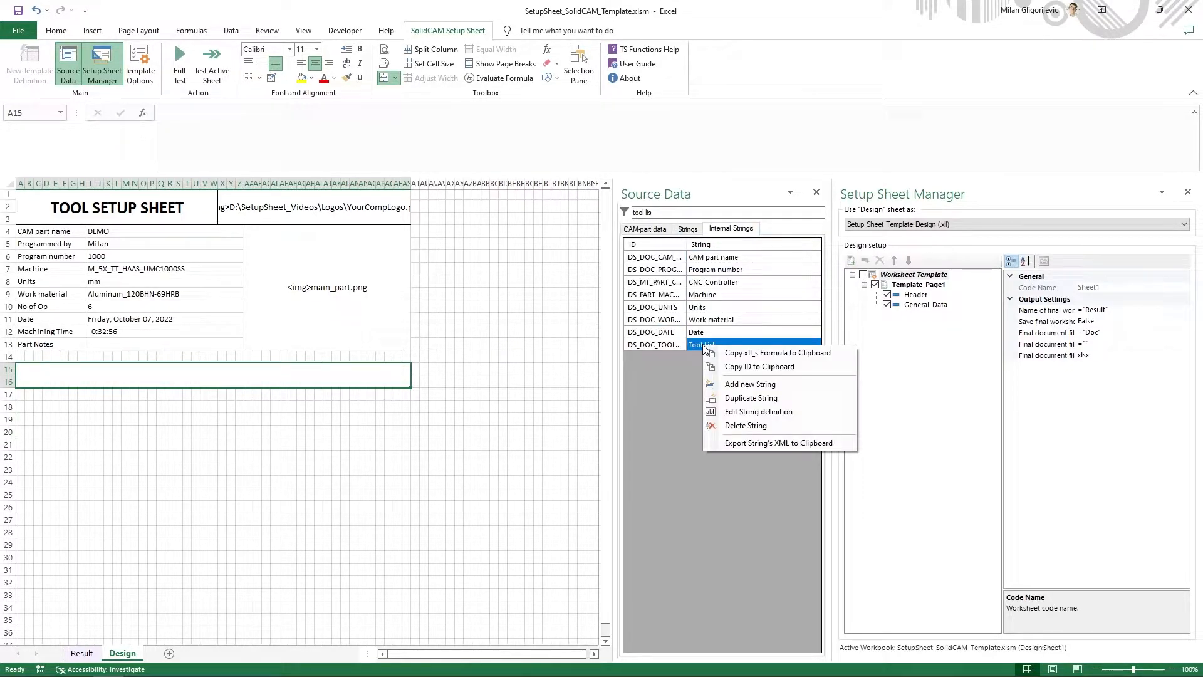
click(748, 354)
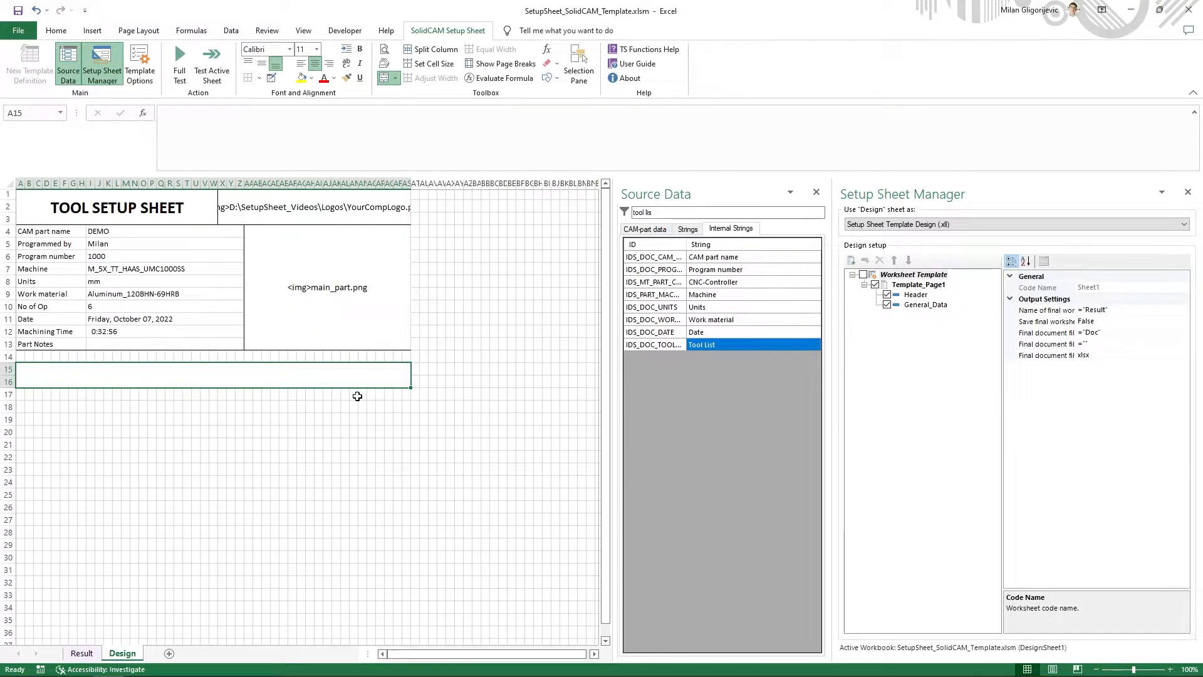
click(331, 150)
key(ctrl+v)
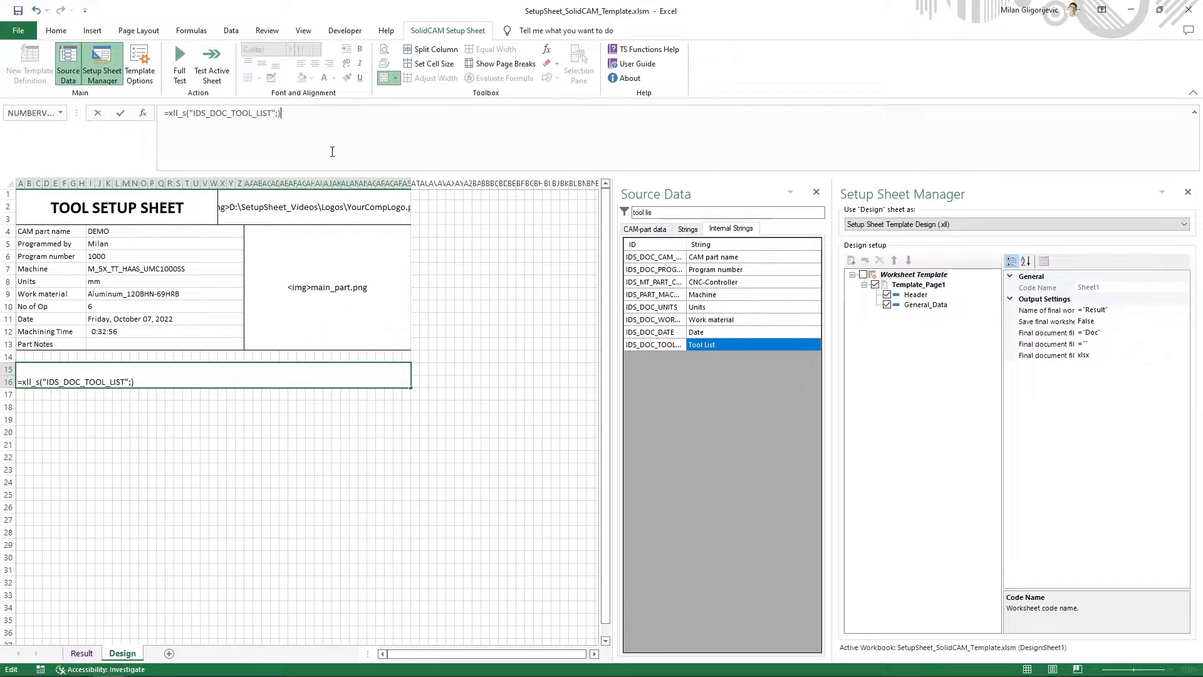
key(Return)
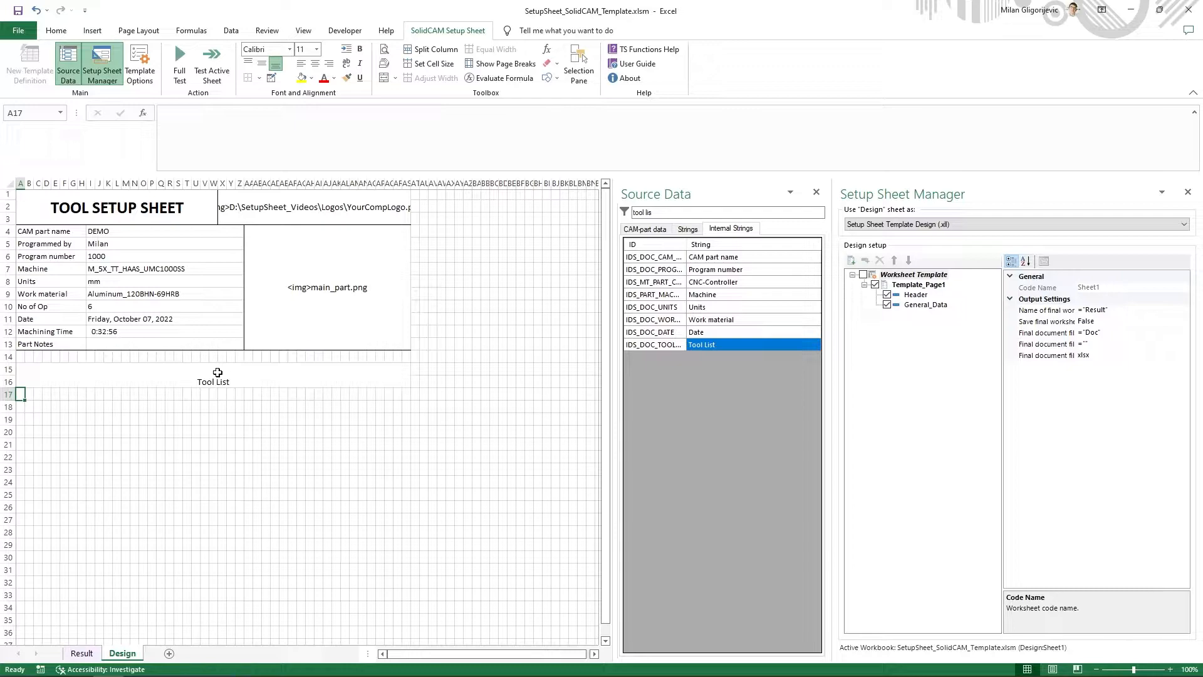
- Format the Tool List heading in A15 as middle-aligned, bold text with font size 20
click(218, 373)
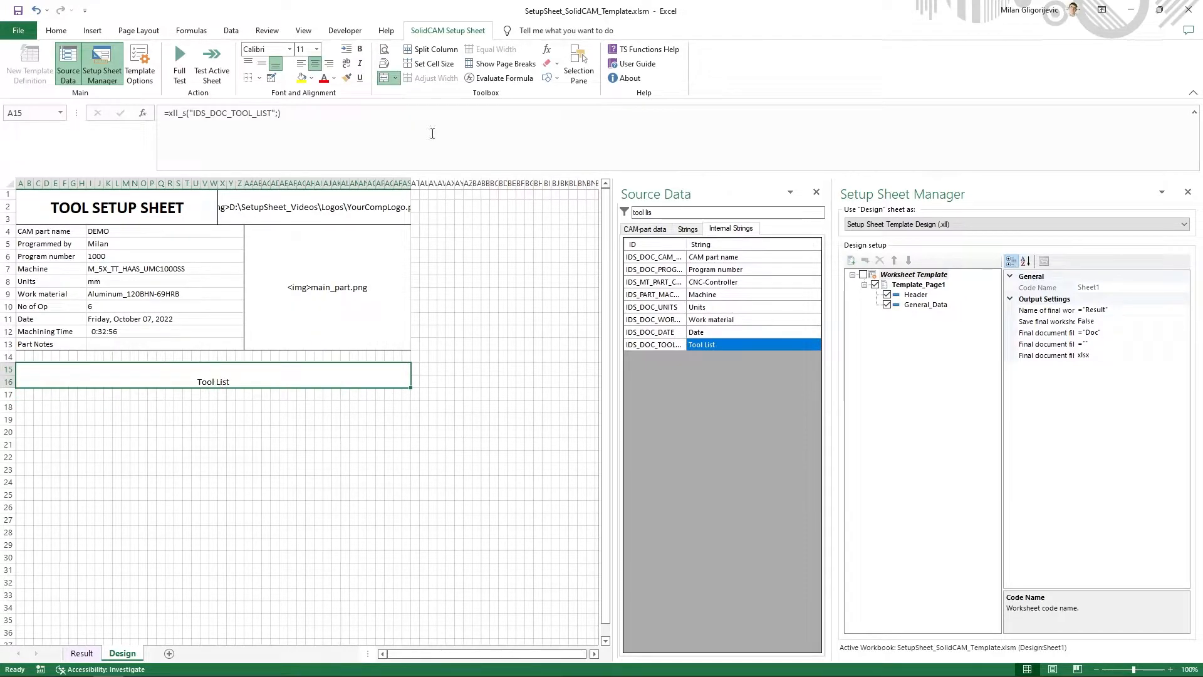
click(262, 67)
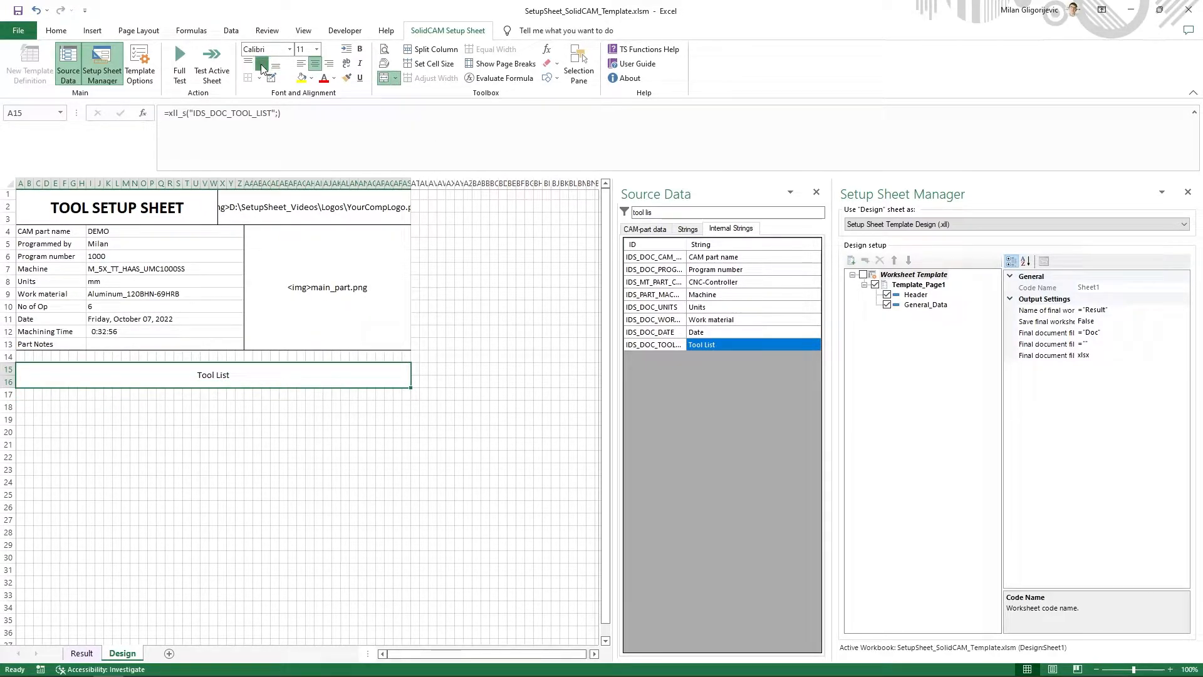
click(360, 49)
click(316, 49)
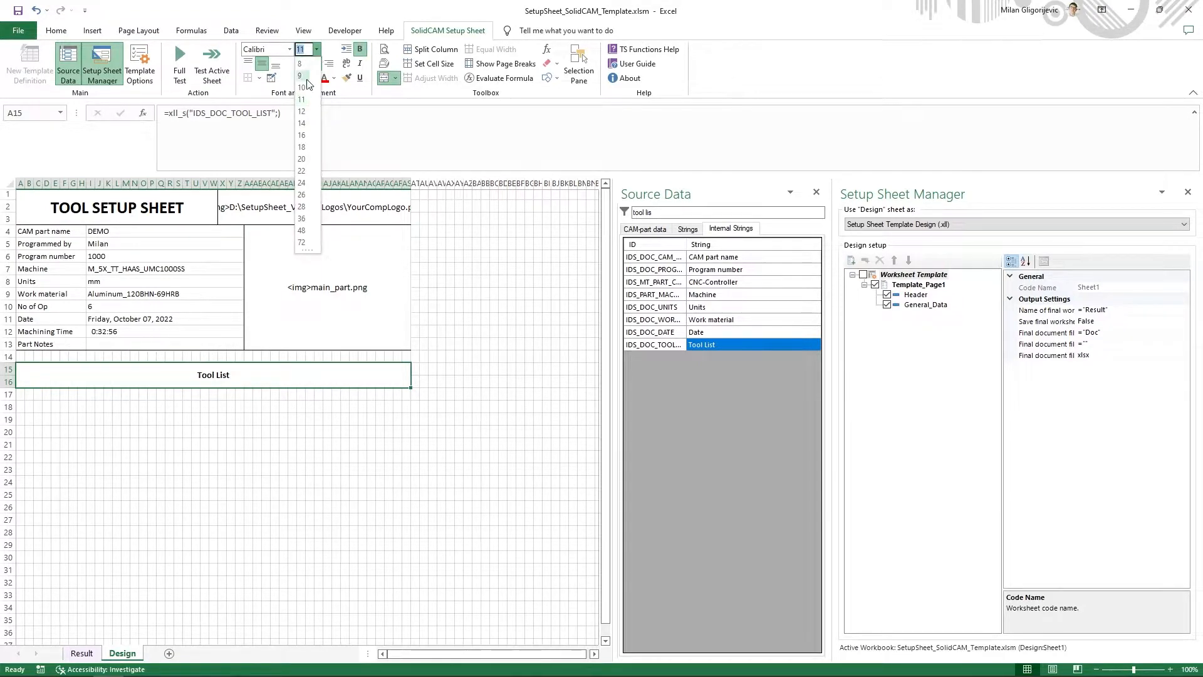
click(302, 159)
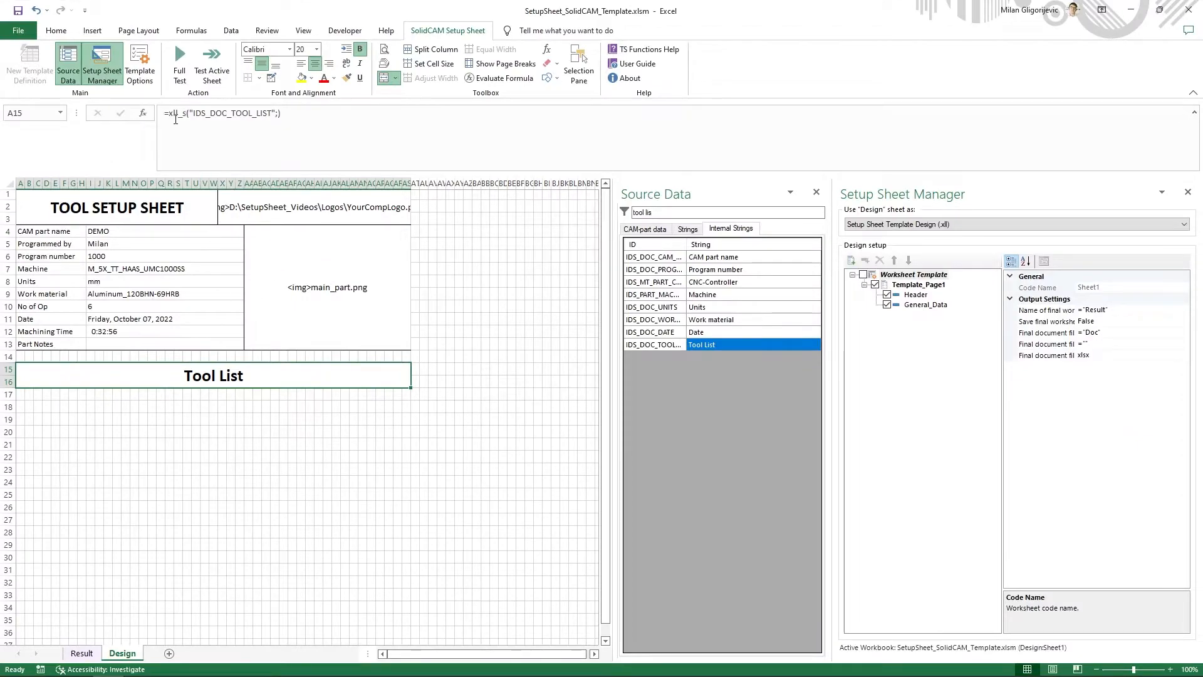
- Wrap the A15 formula in UPPER so it reads =UPPER(xll_s("IDS_DOC_TOOL_LIST";))
click(176, 118)
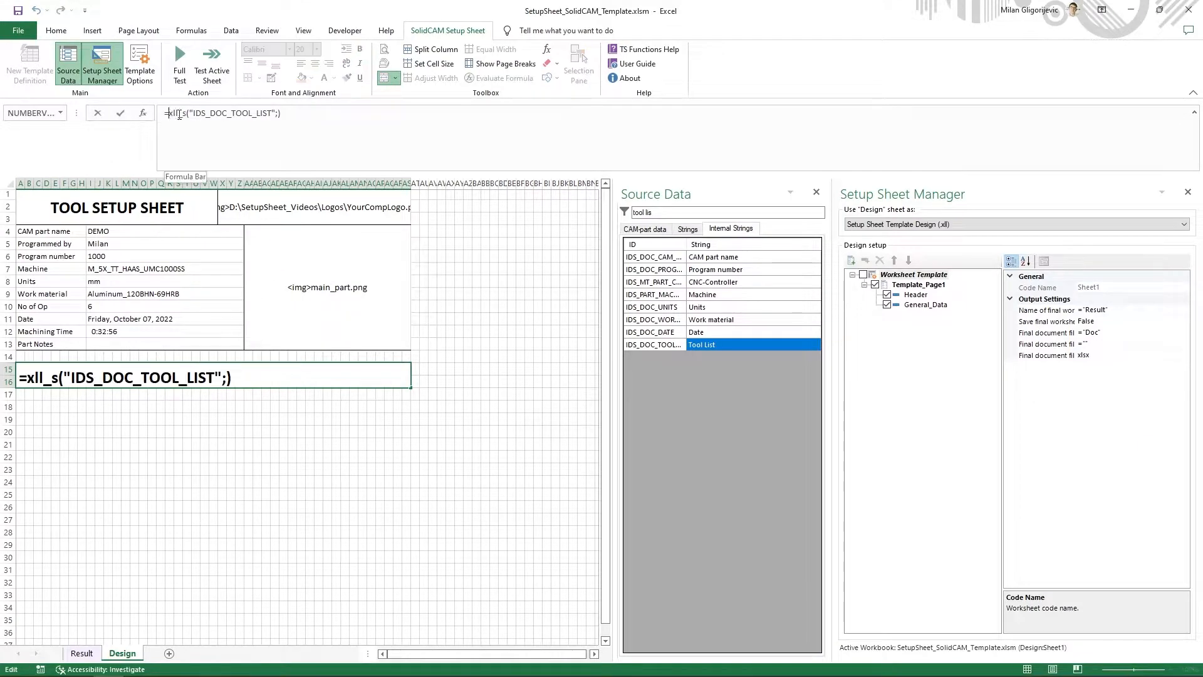
text(UPPER)
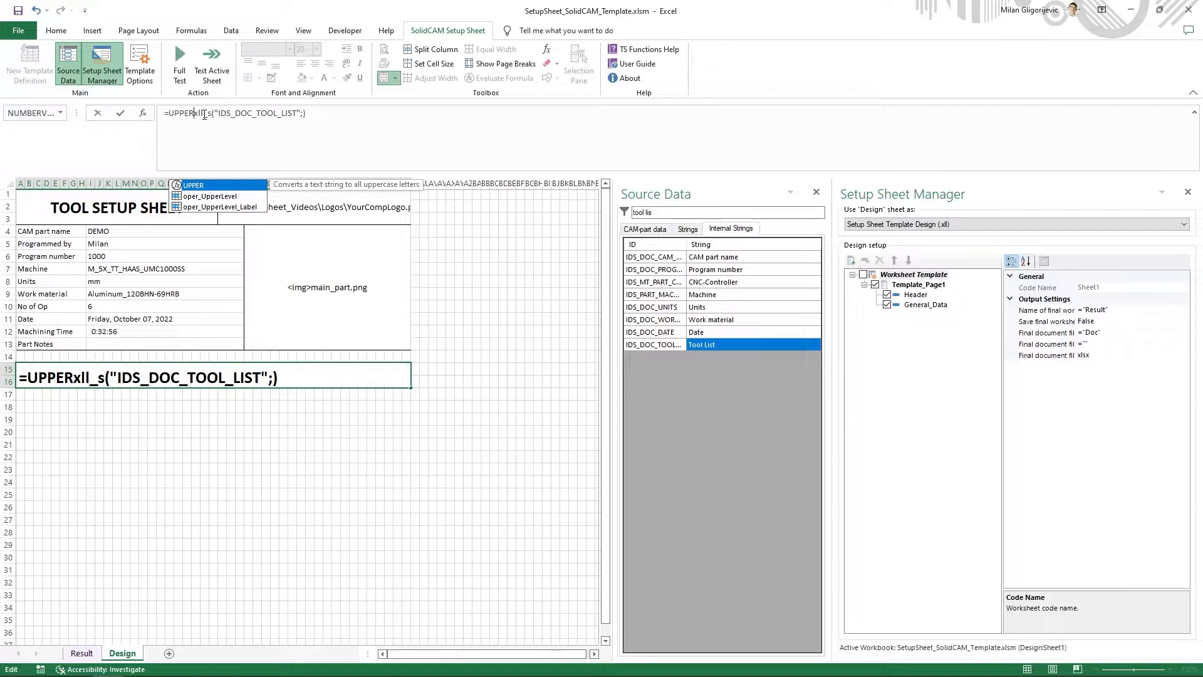
text(()
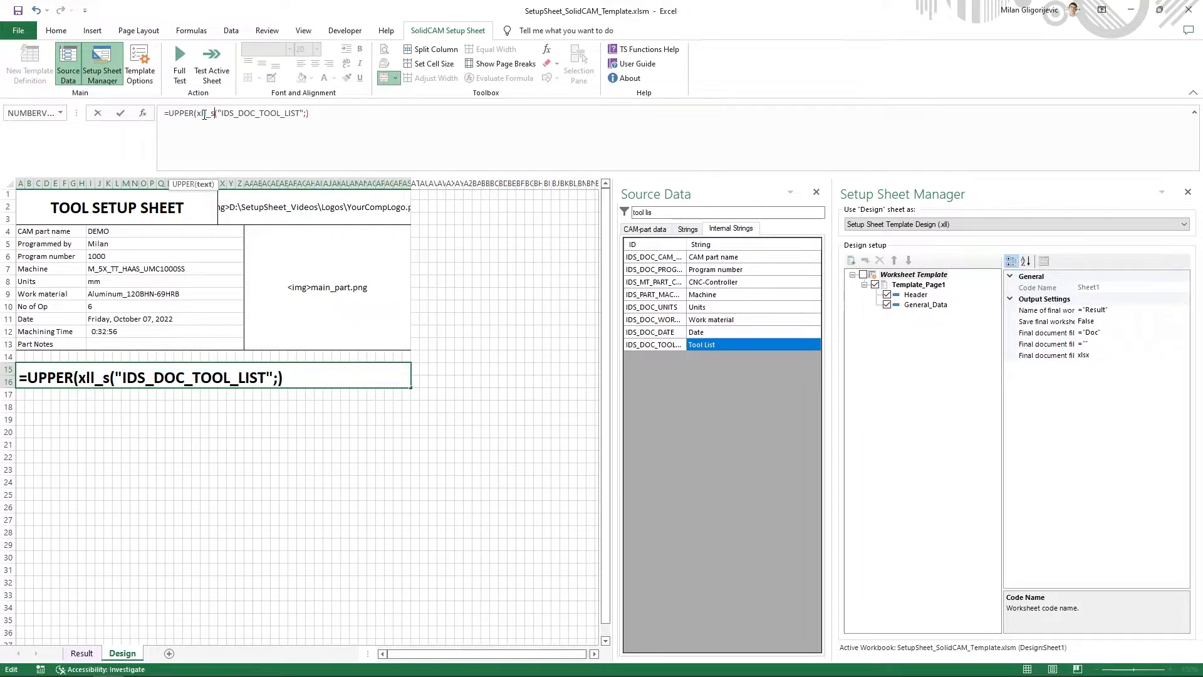
key(End)
text())
key(Return)
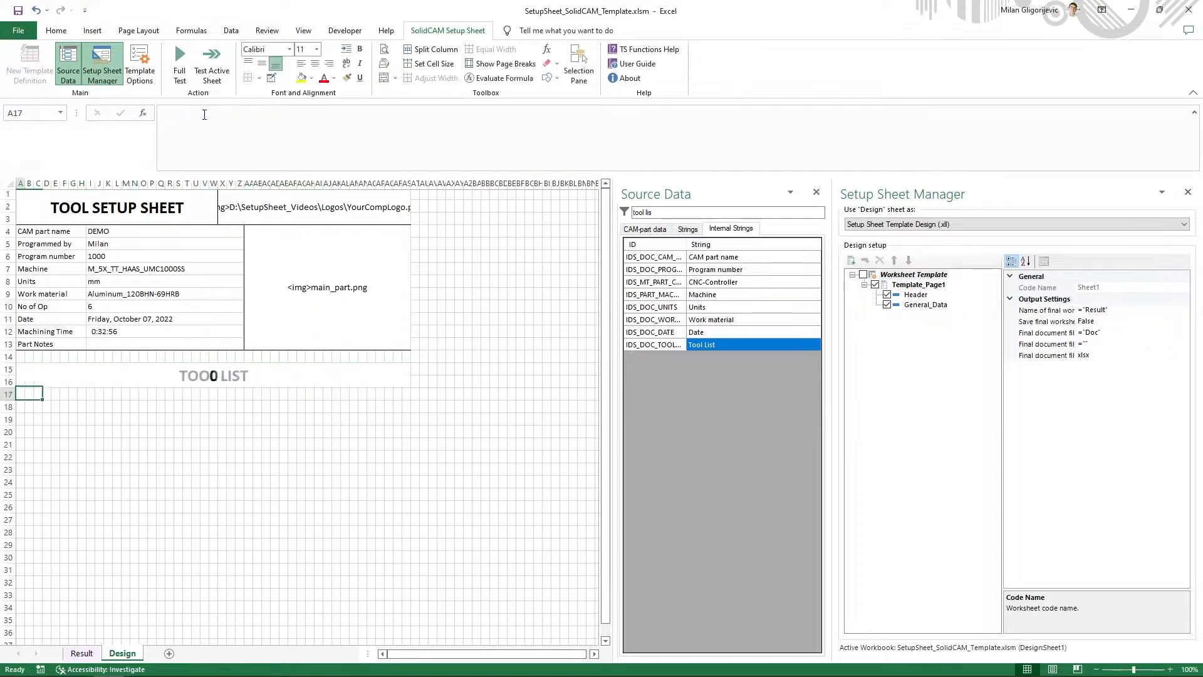
- Left-align the TOOL LIST heading in A15 and add a bottom and a top border to it
click(188, 375)
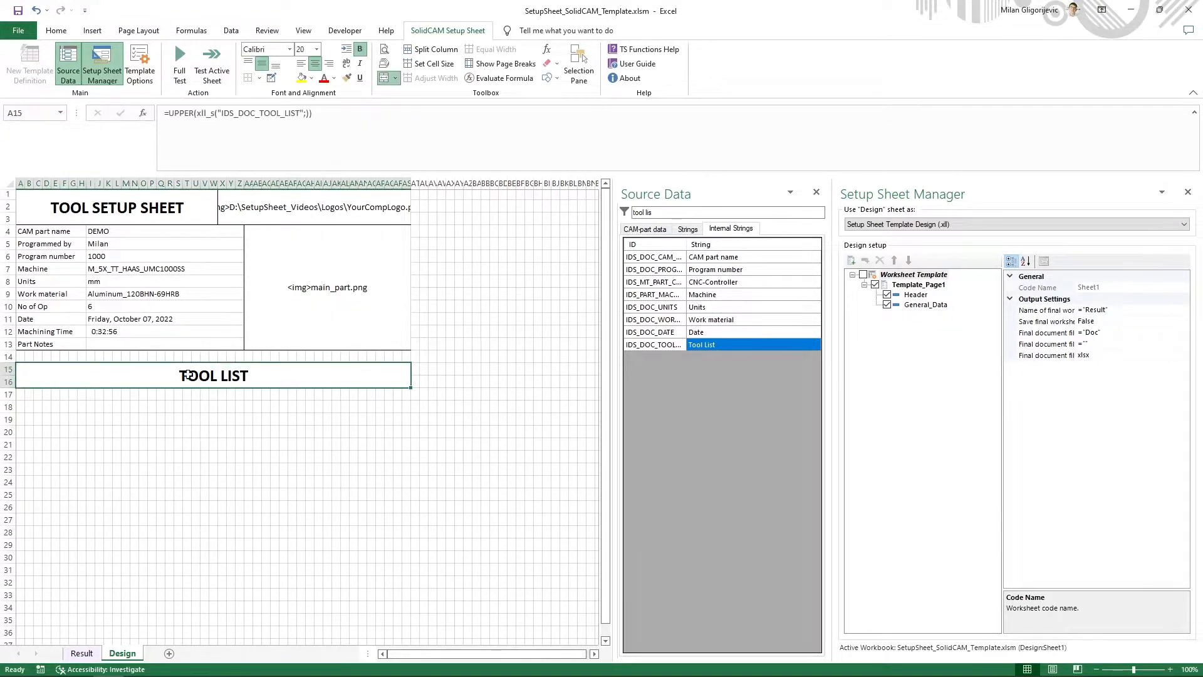
click(299, 65)
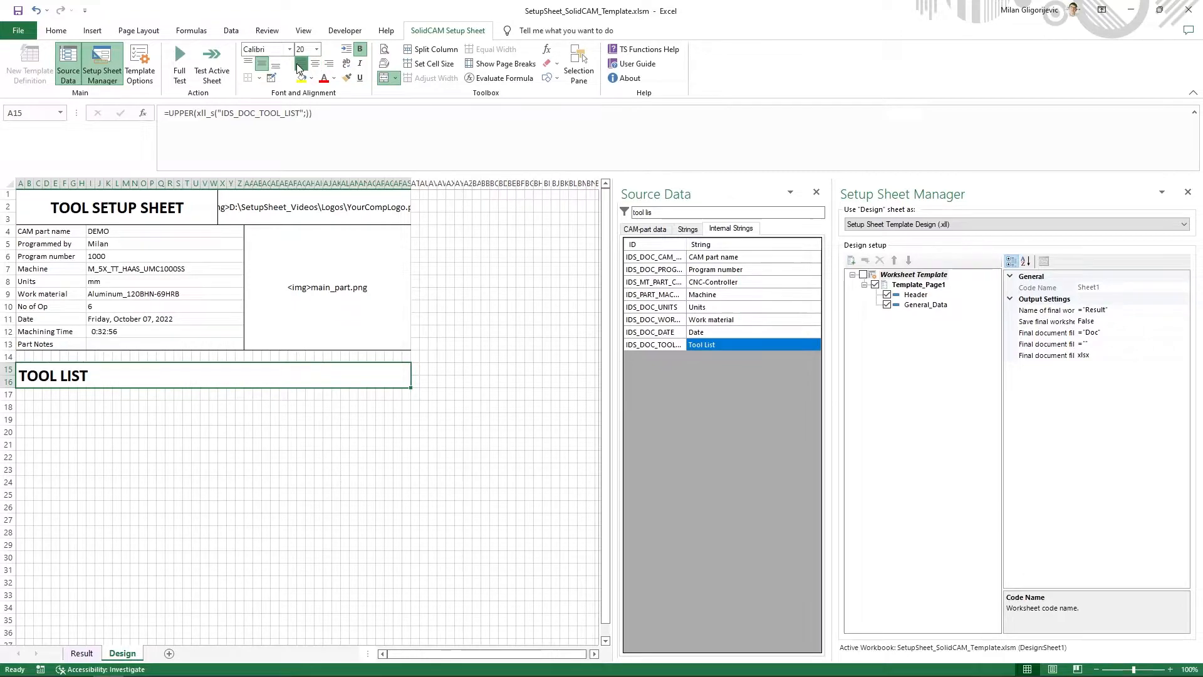
click(258, 78)
click(286, 110)
click(258, 78)
click(280, 125)
click(225, 458)
- Add a new section to Template_Page1 and set its nickname to Tool_Header
click(185, 381)
right_click(926, 279)
right_click(918, 284)
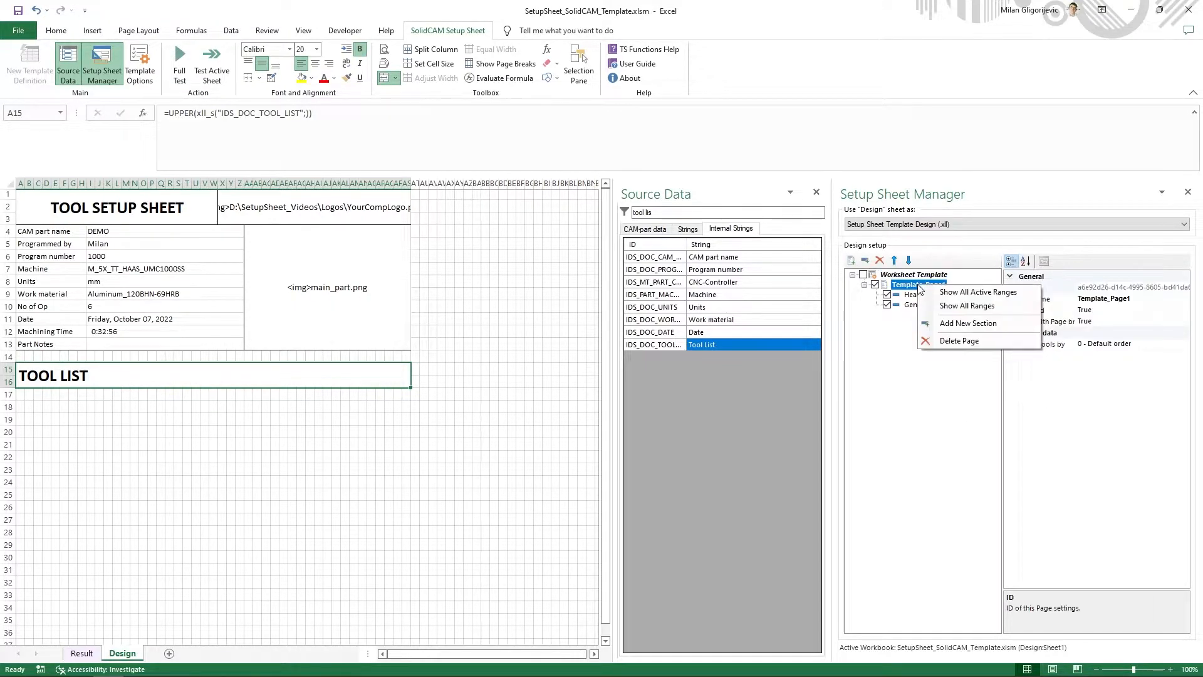
click(950, 324)
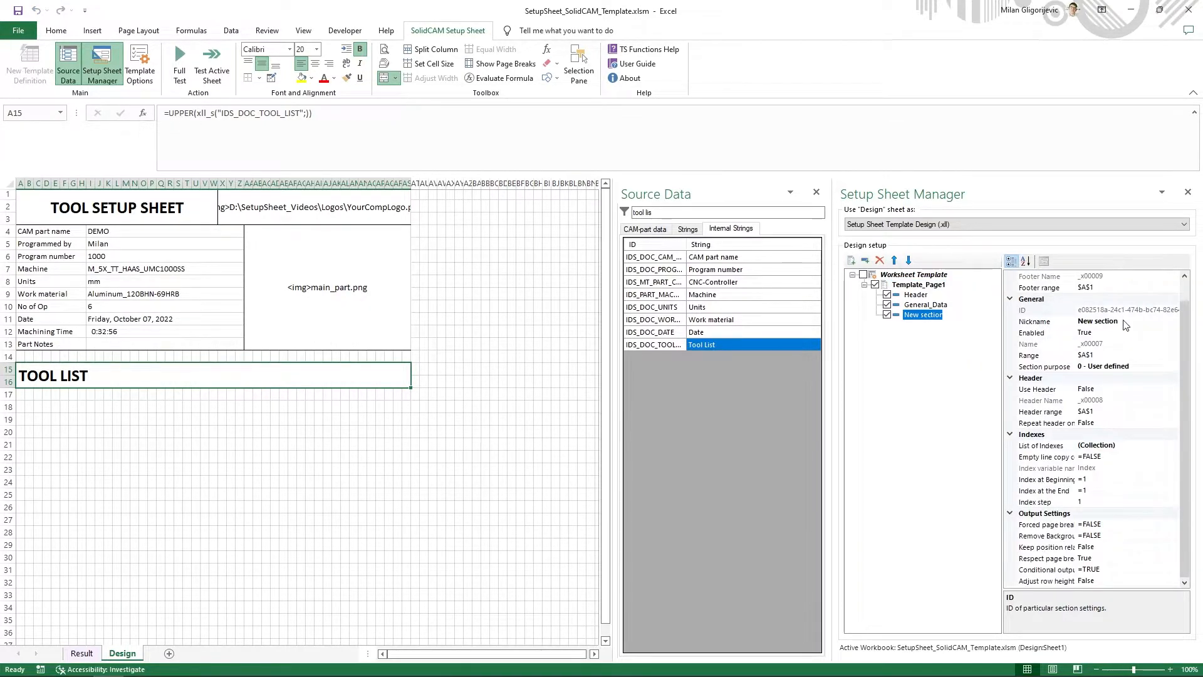
click(1125, 325)
text(T)
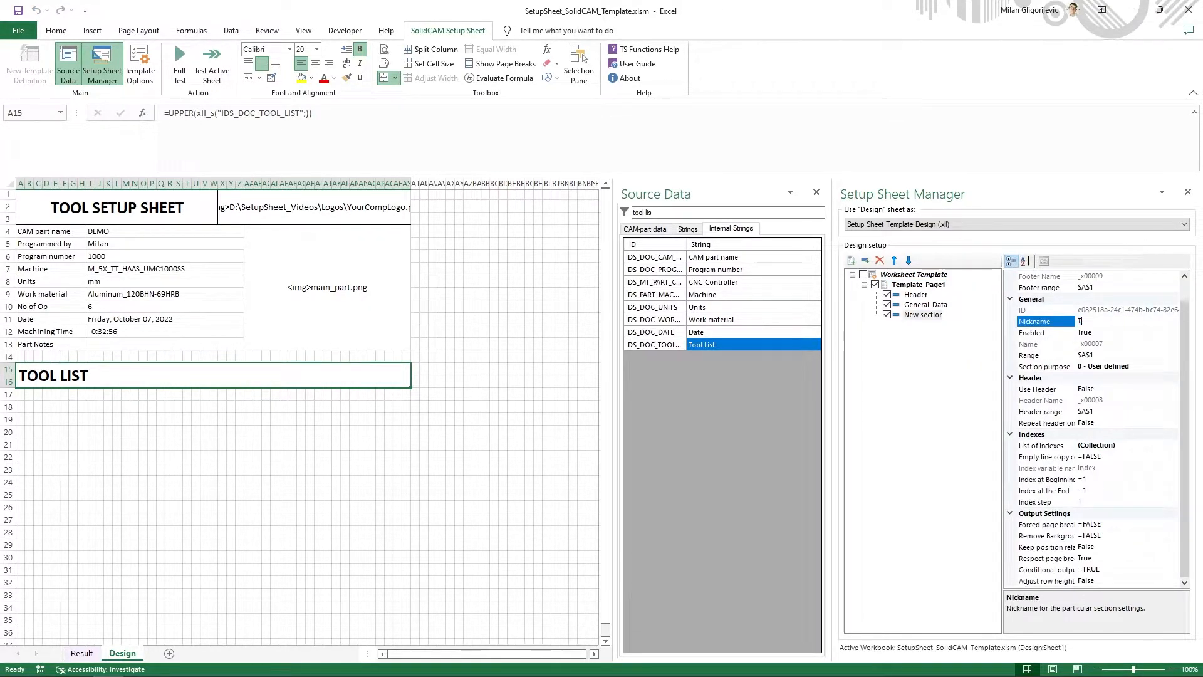
text(ool_He)
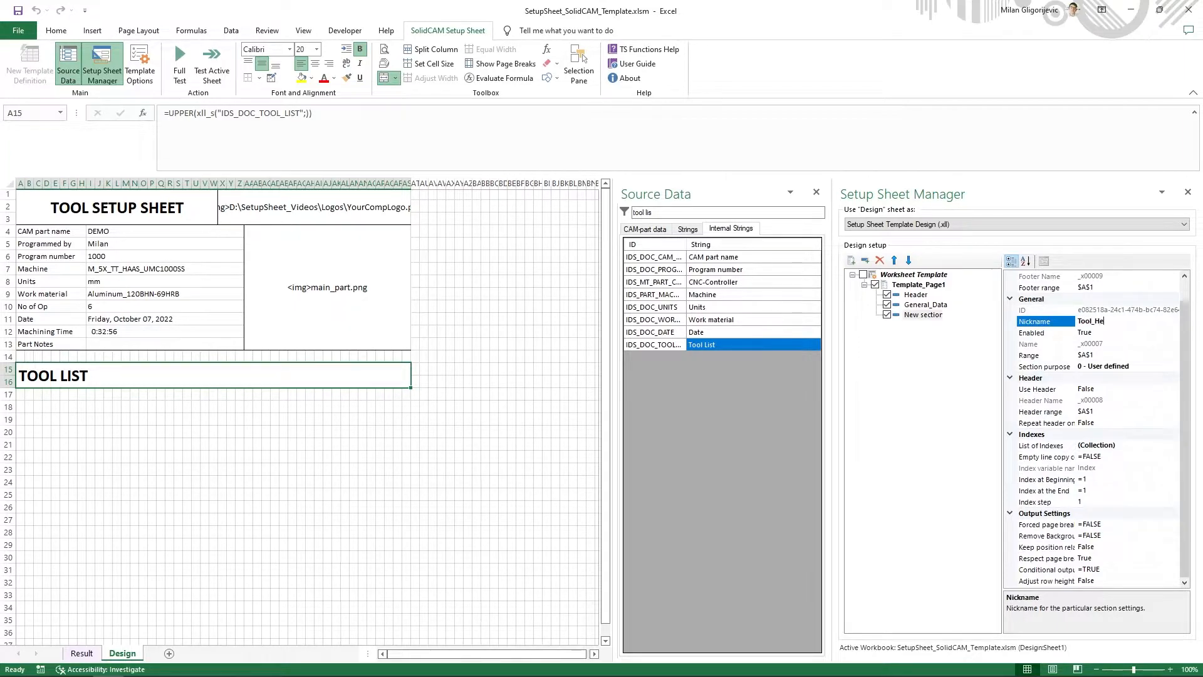
text(ader)
key(Return)
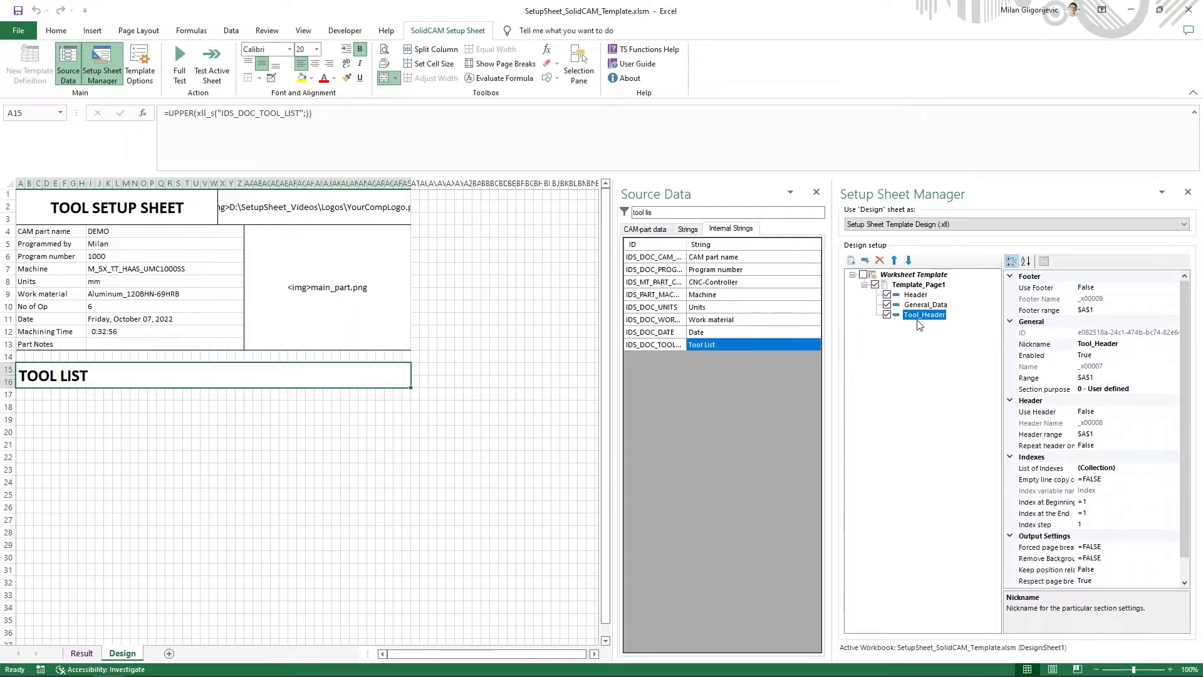
- Assign the merged TOOL LIST cell $A$15 as the range of the Tool_Header section
right_click(919, 324)
click(941, 375)
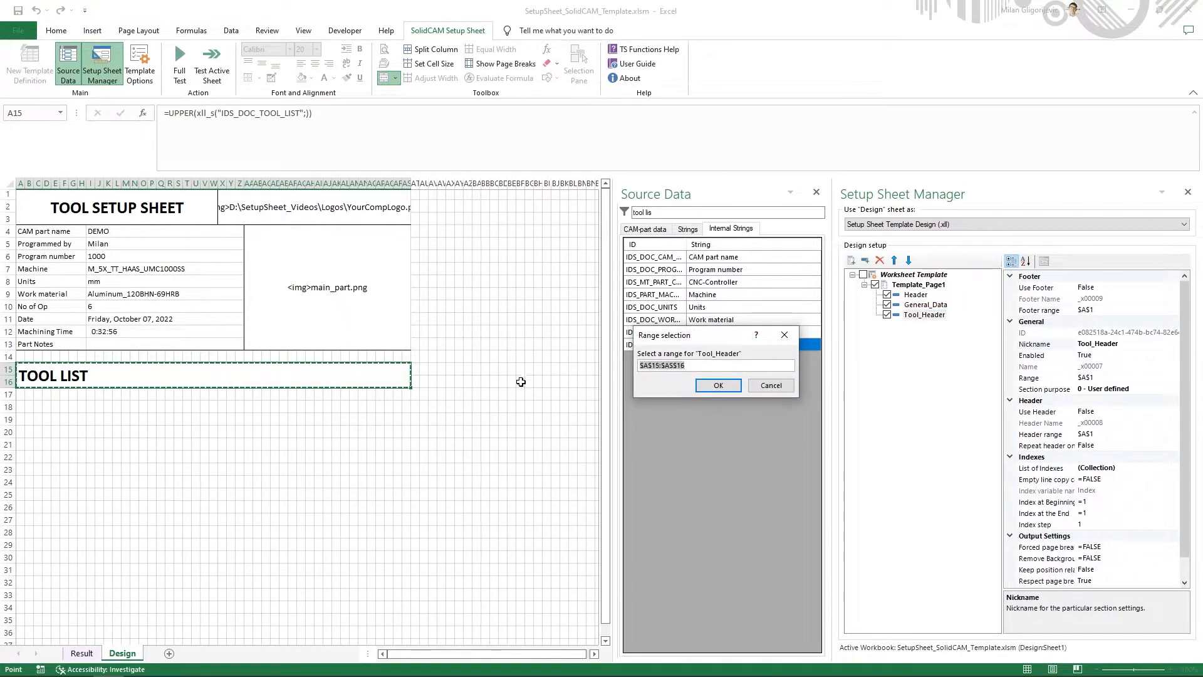
click(382, 380)
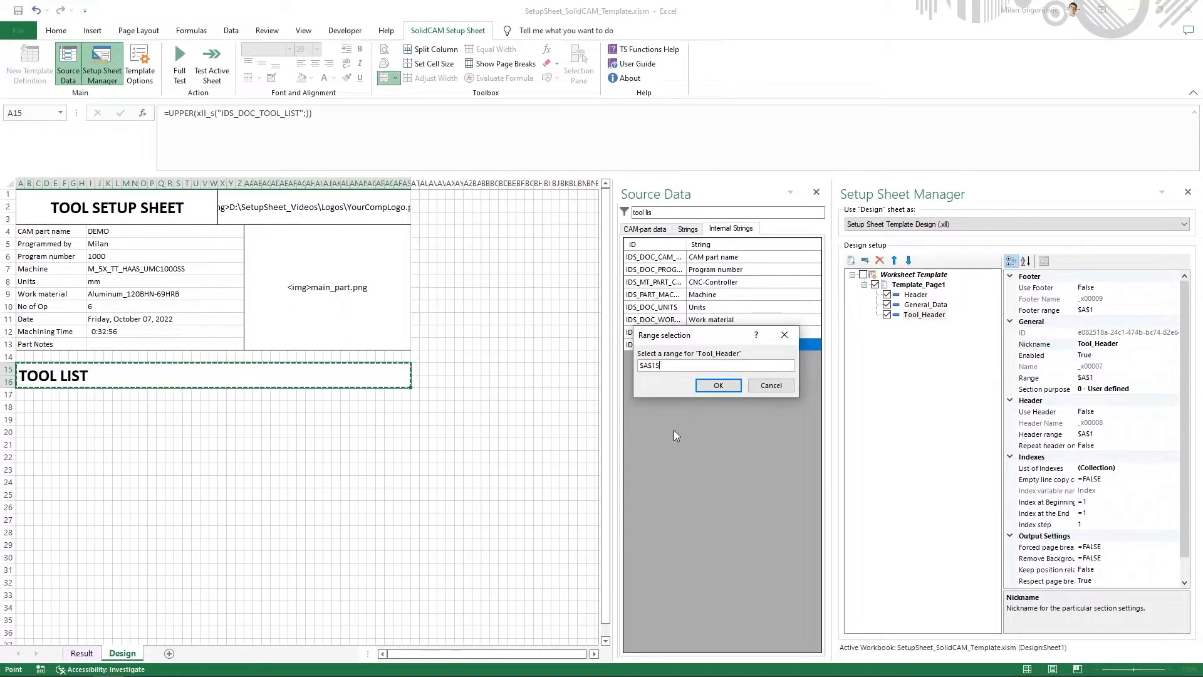
click(719, 385)
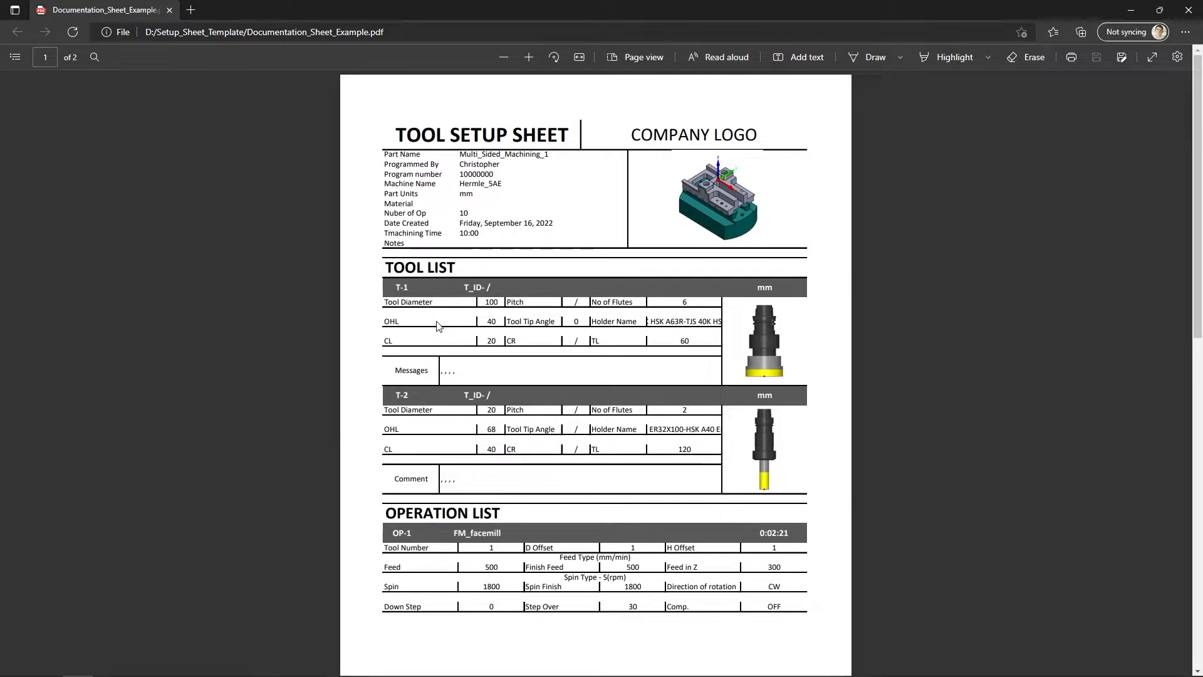
- Return to the Excel template and merge four blocks under TOOL LIST: A17:D18, E17:P18, Q17:AL18 and AM17:AS18
key(alt+Tab)
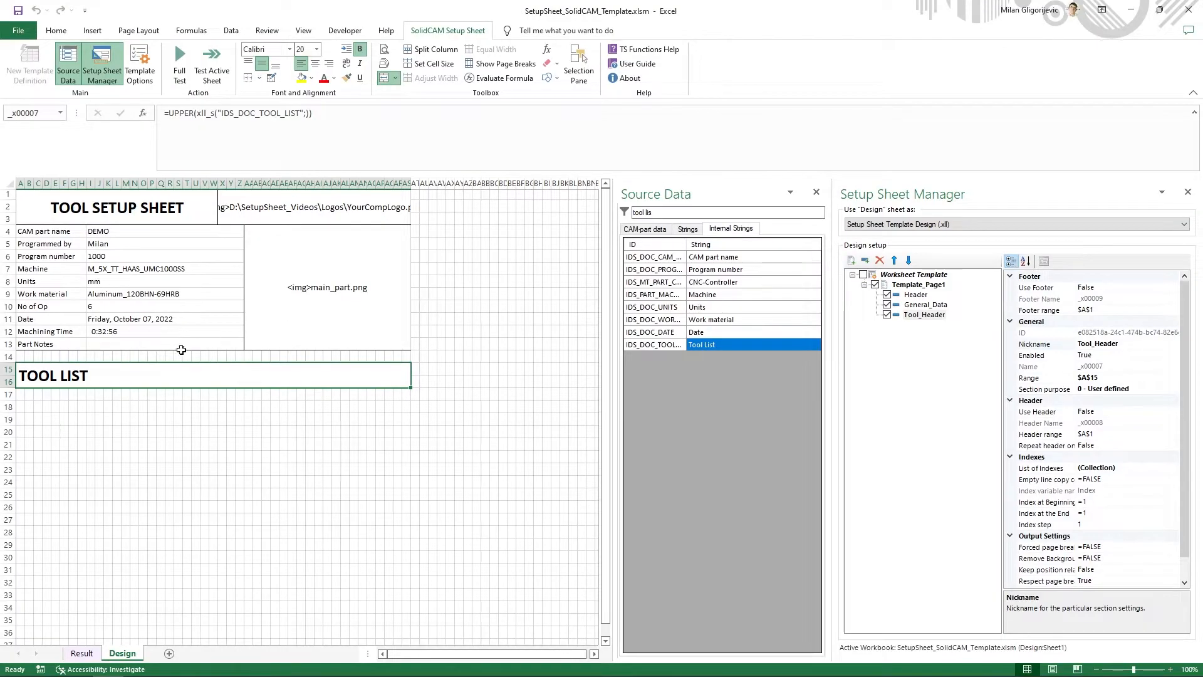
click(40, 409)
click(23, 393)
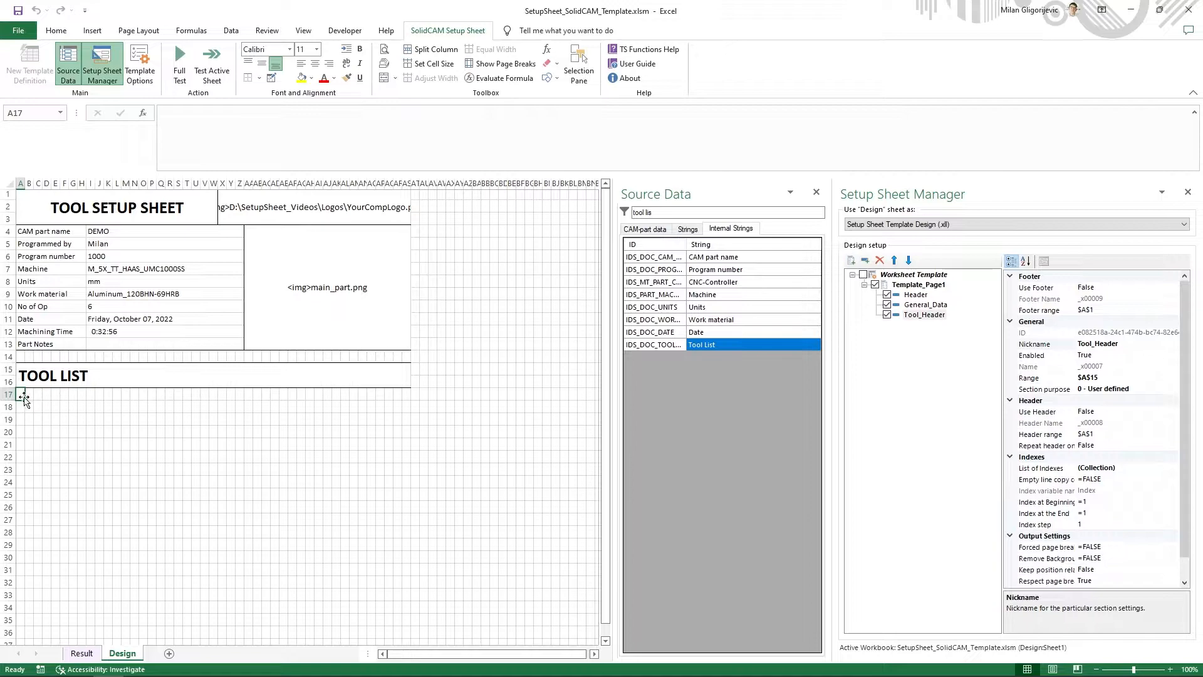
drag(21, 394, 50, 408)
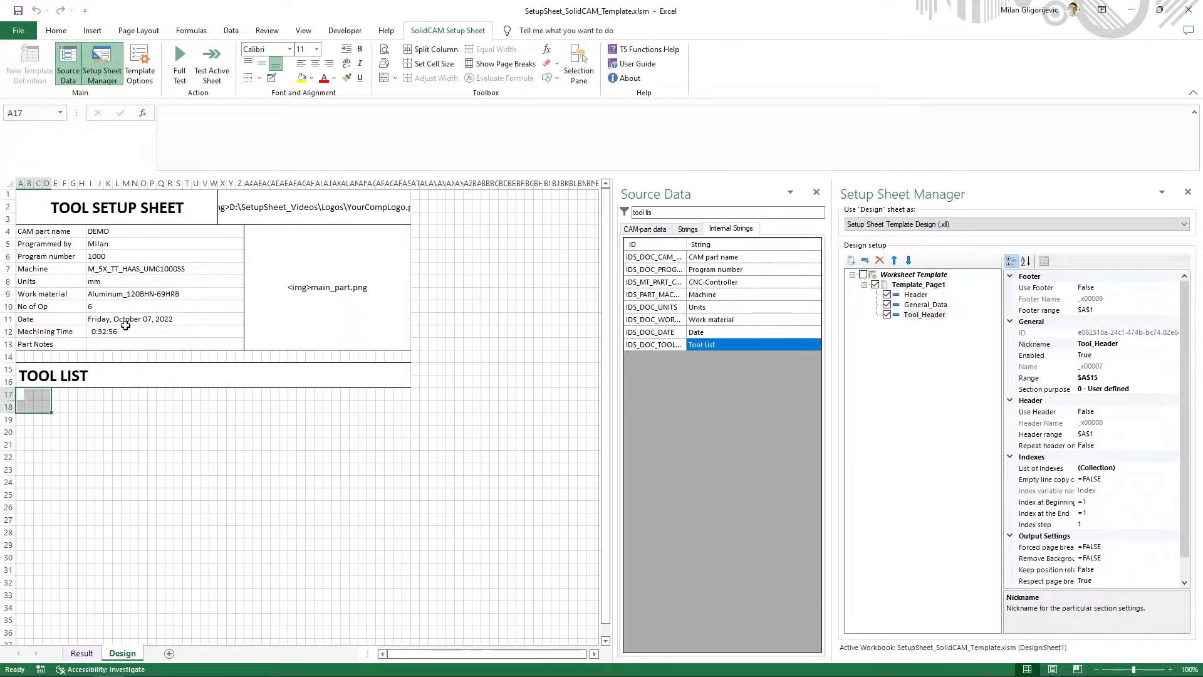
click(383, 77)
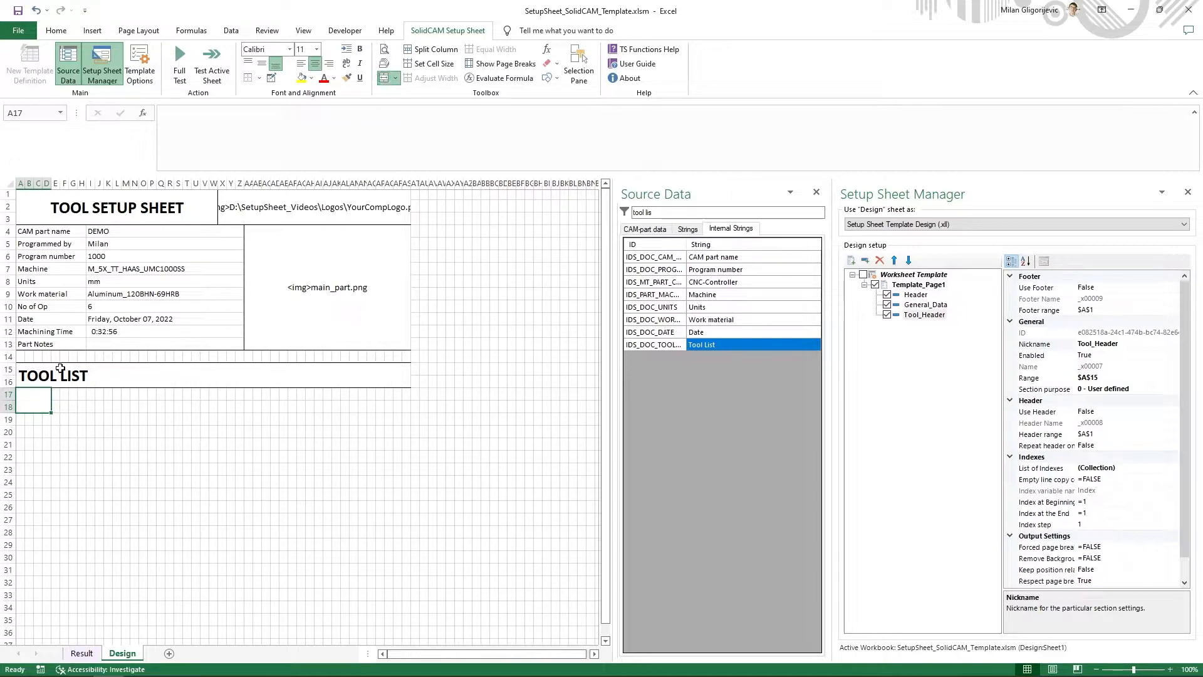
drag(55, 395, 154, 408)
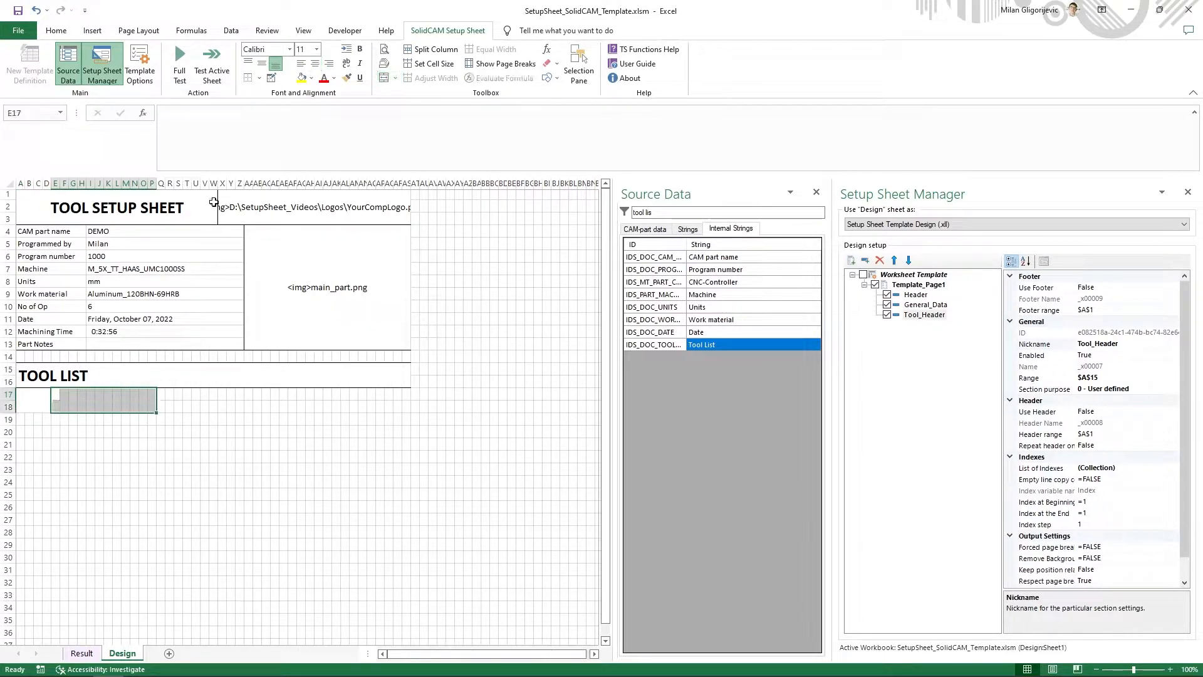
click(383, 77)
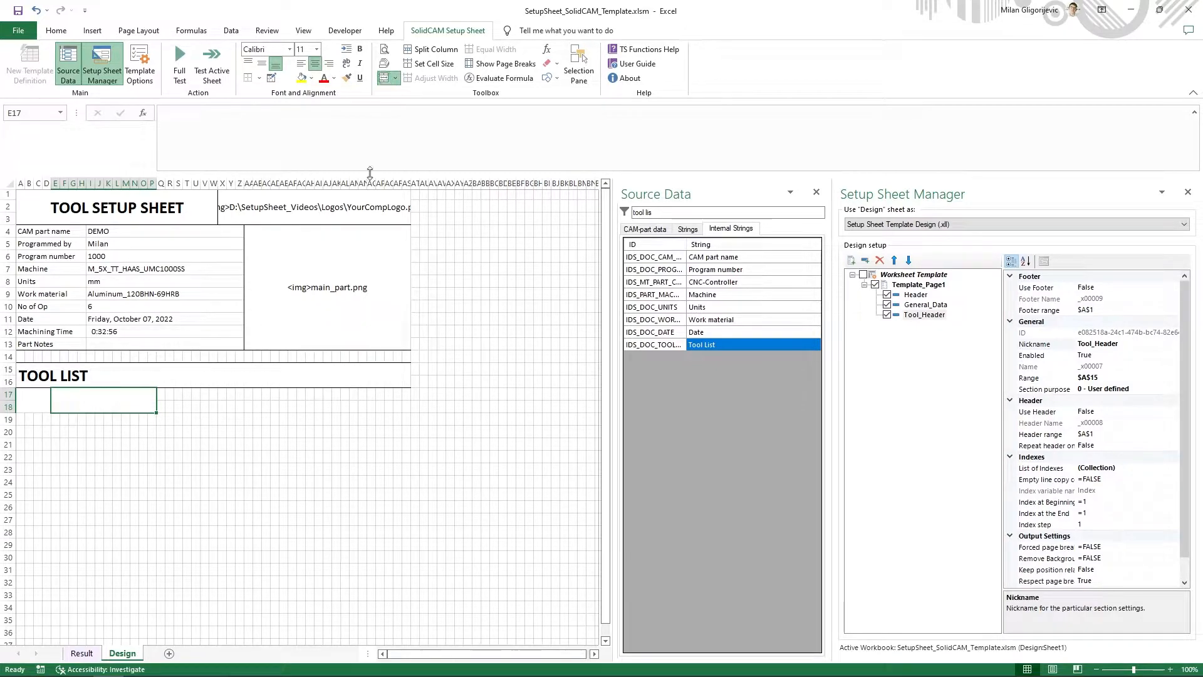
drag(164, 393, 404, 408)
click(383, 77)
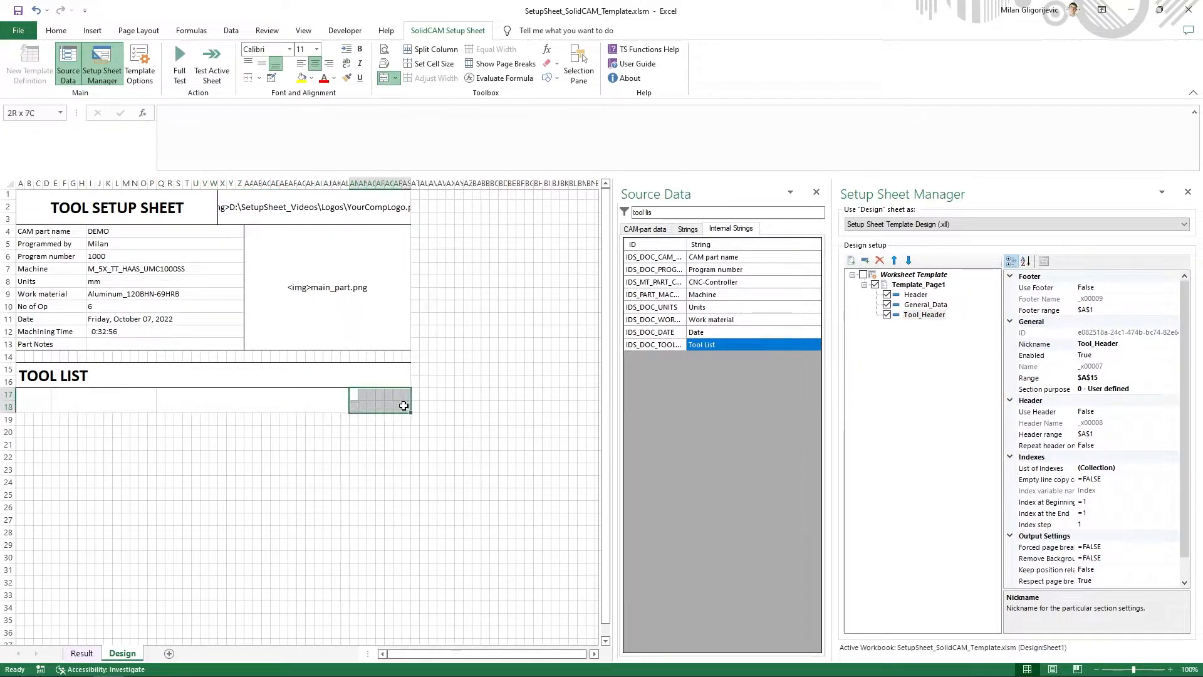
click(384, 77)
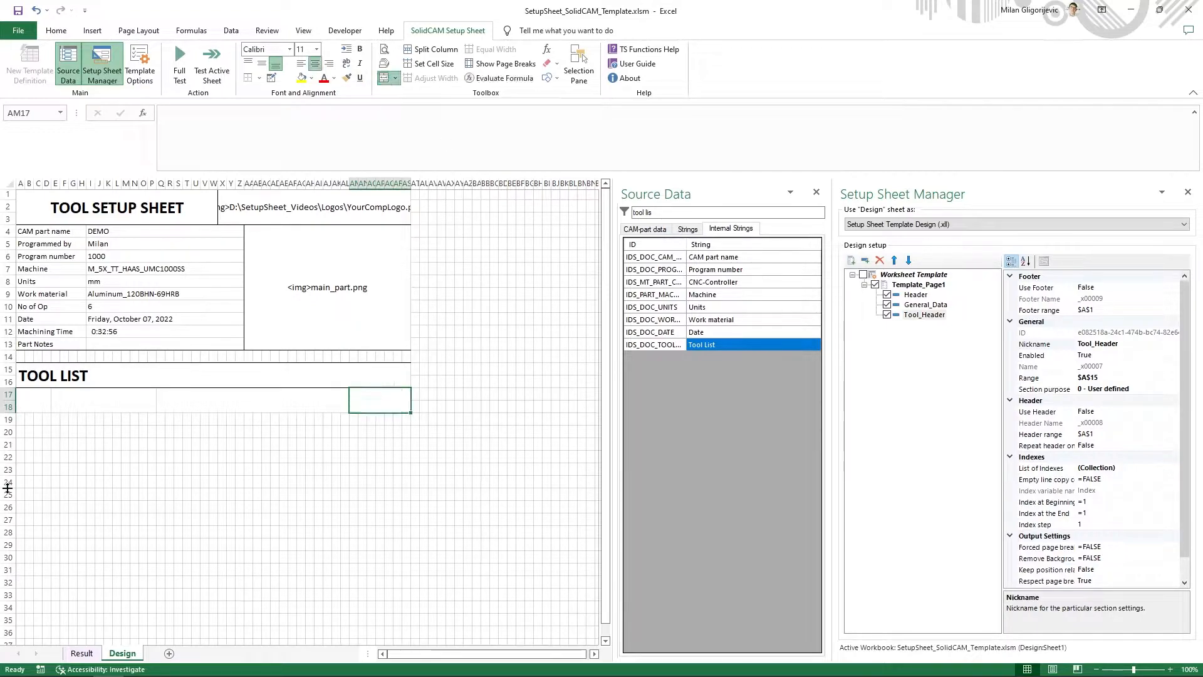
- Check the example PDF's tool data layout, and merge A19:J19, K19:M19 and N19:S19 as separate cells in the template
key(alt+Tab)
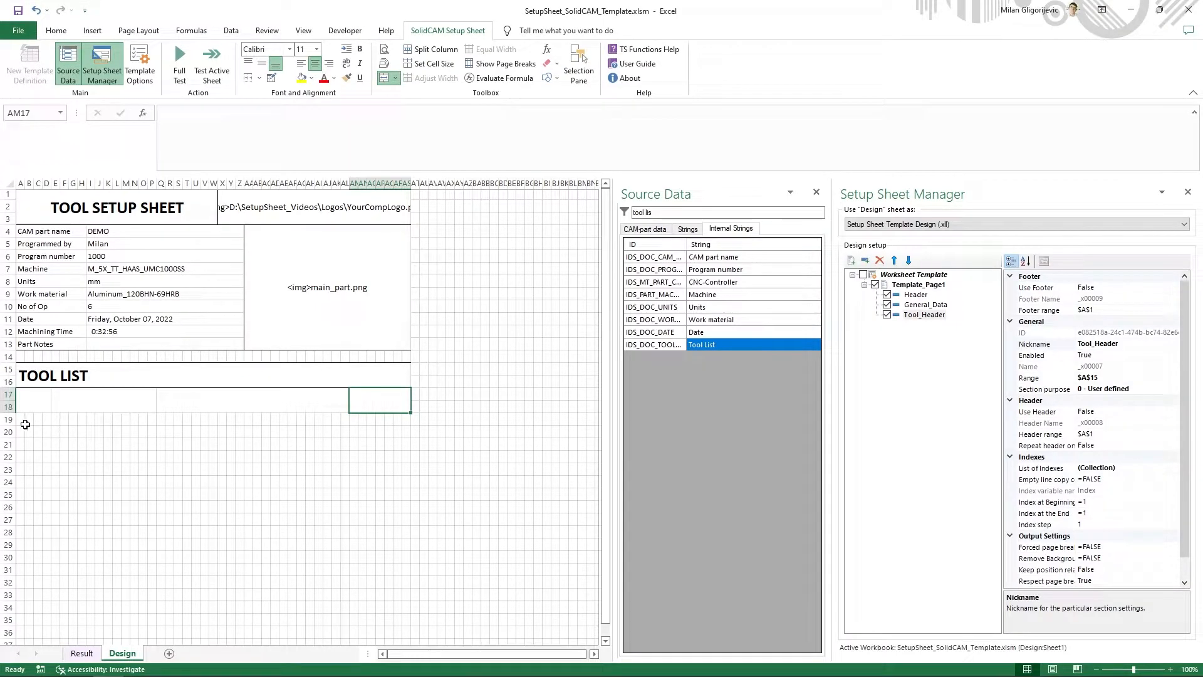
click(24, 421)
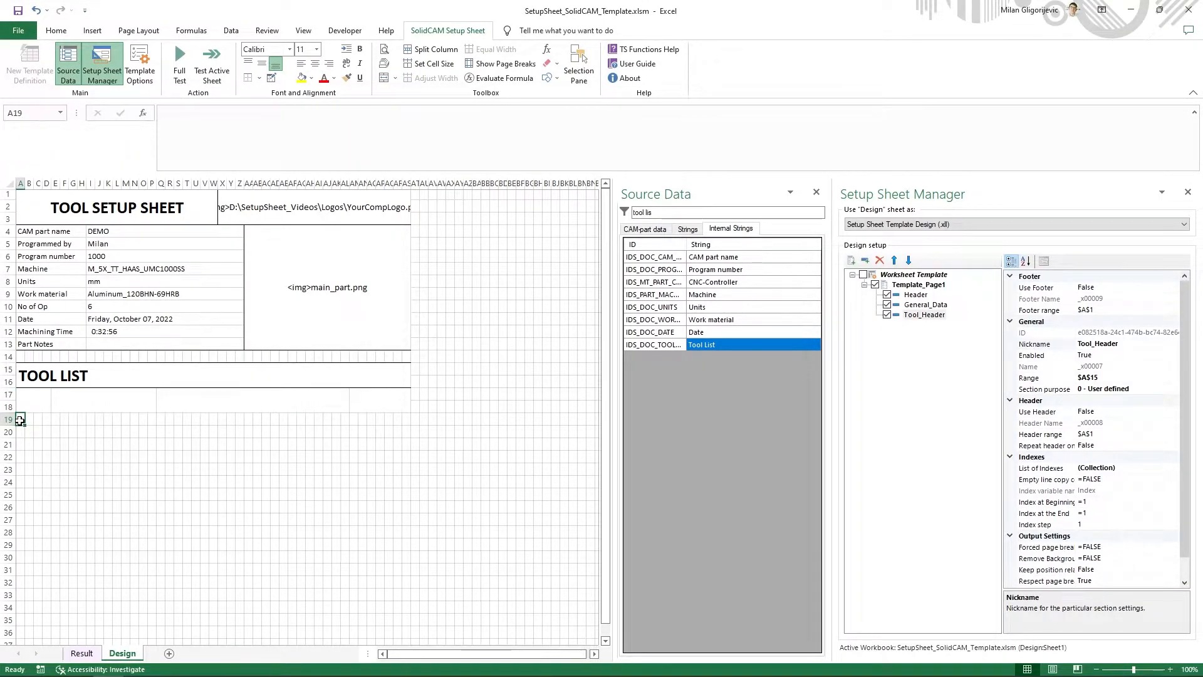
drag(20, 420, 102, 420)
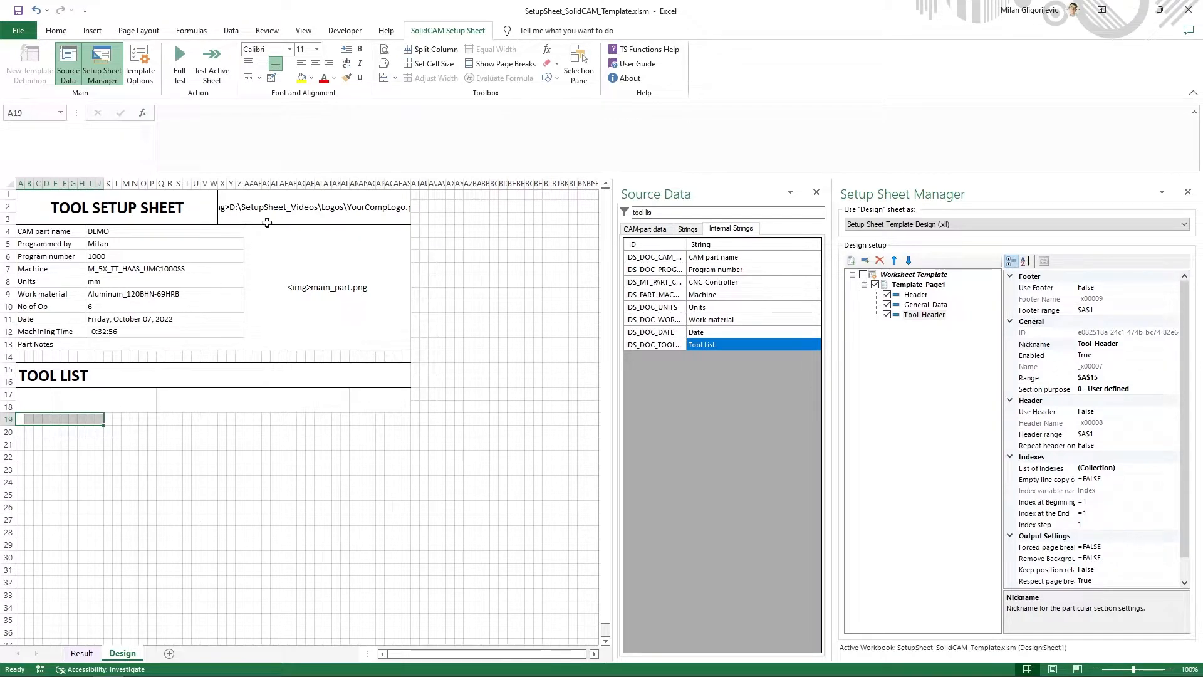
click(383, 80)
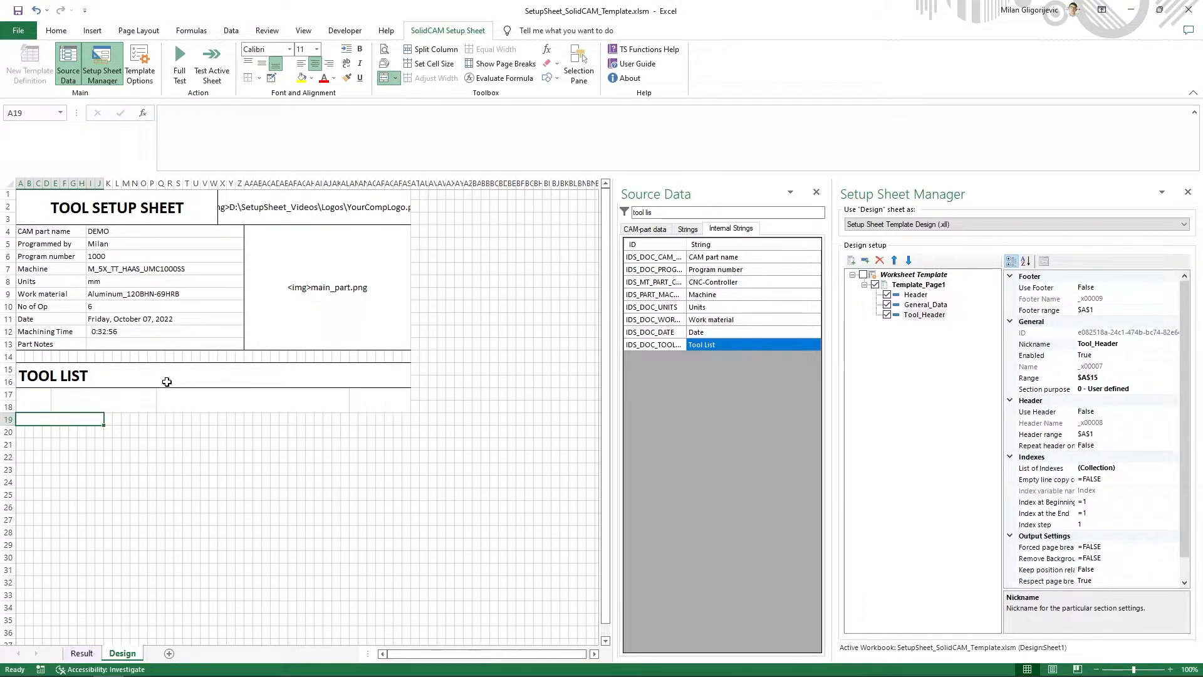
click(109, 419)
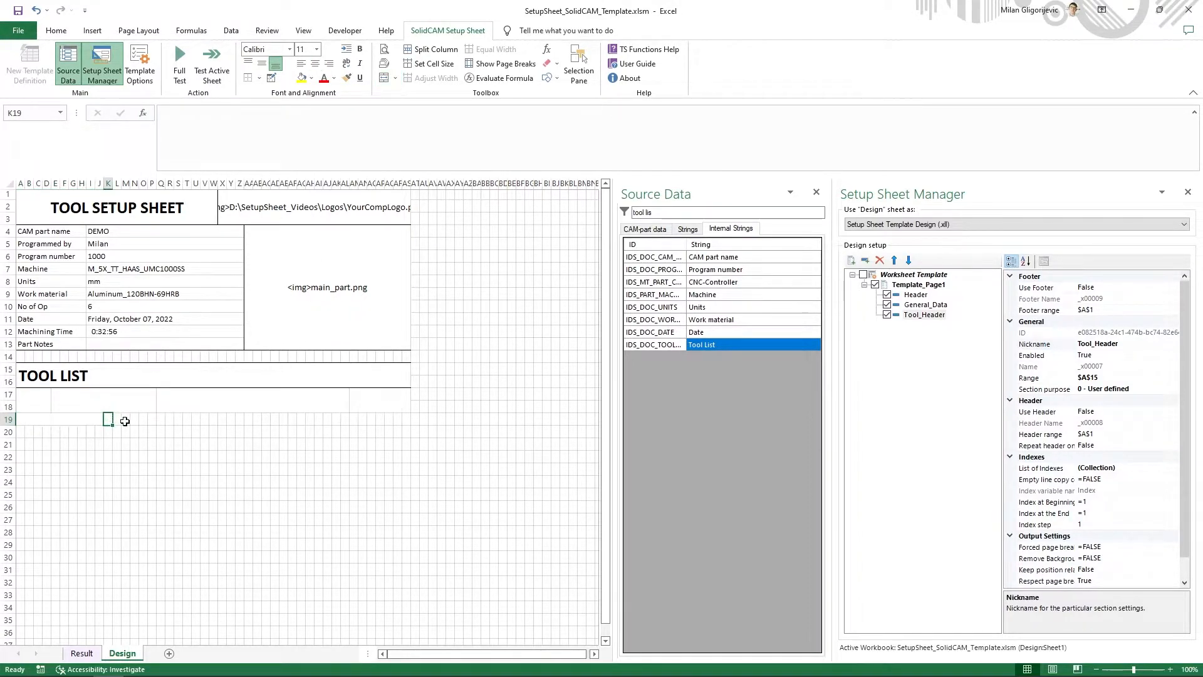
drag(124, 421, 108, 419)
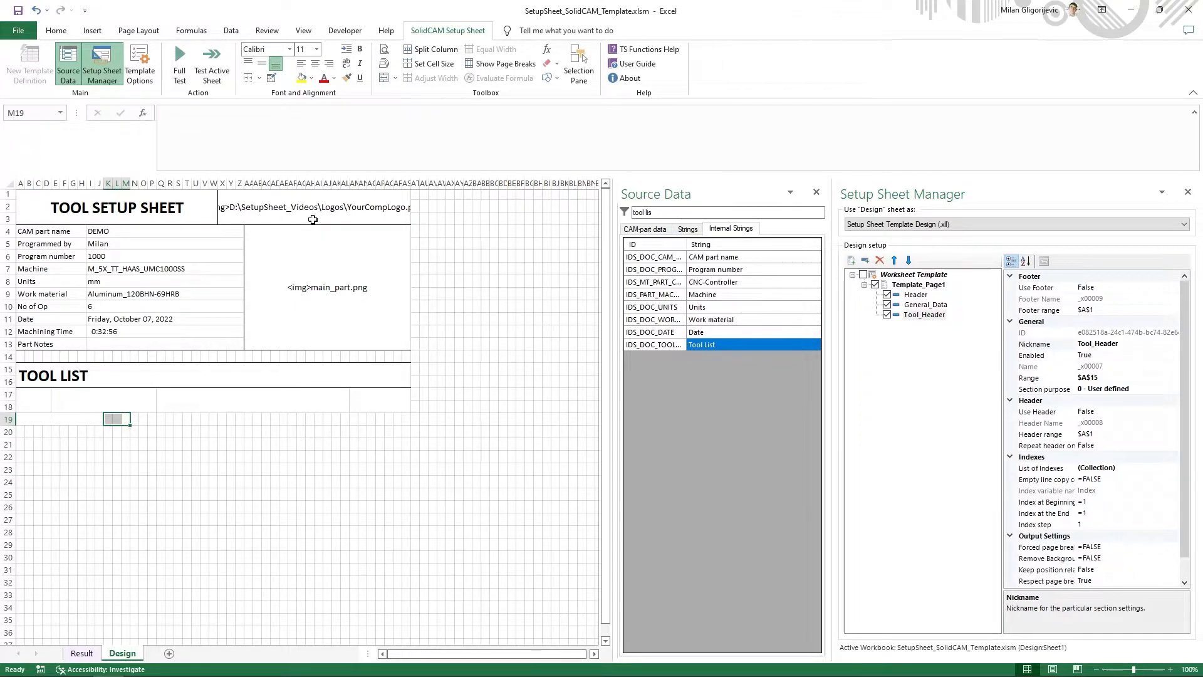
click(384, 78)
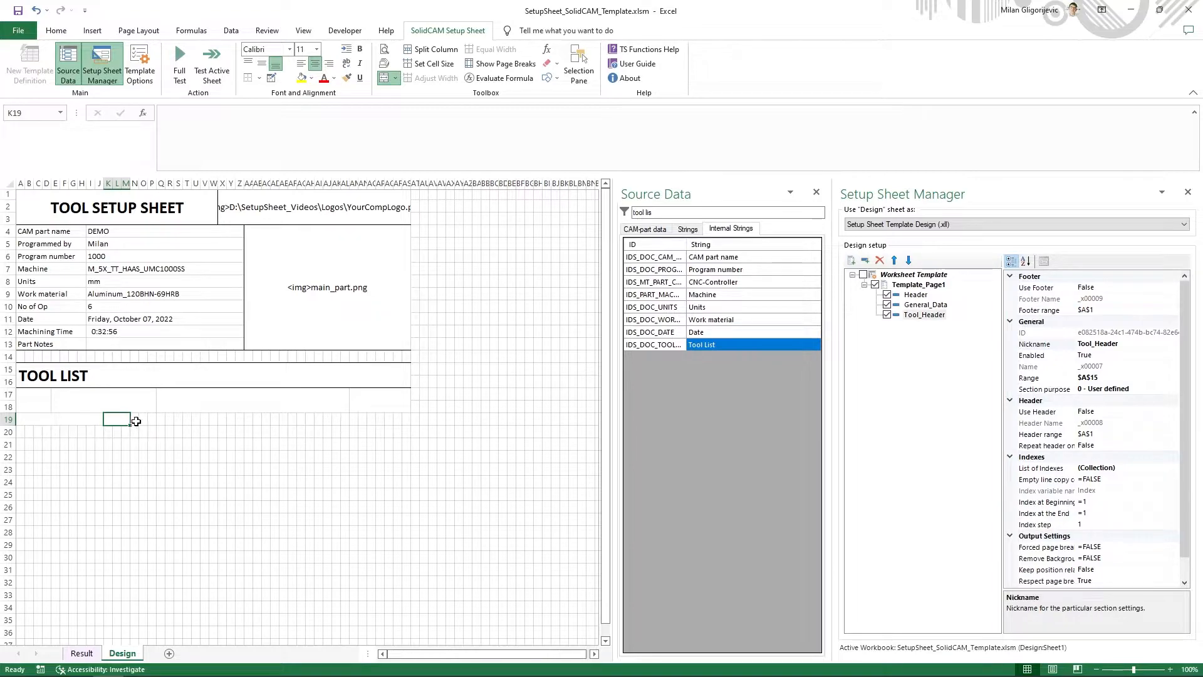
drag(136, 421, 181, 421)
click(384, 78)
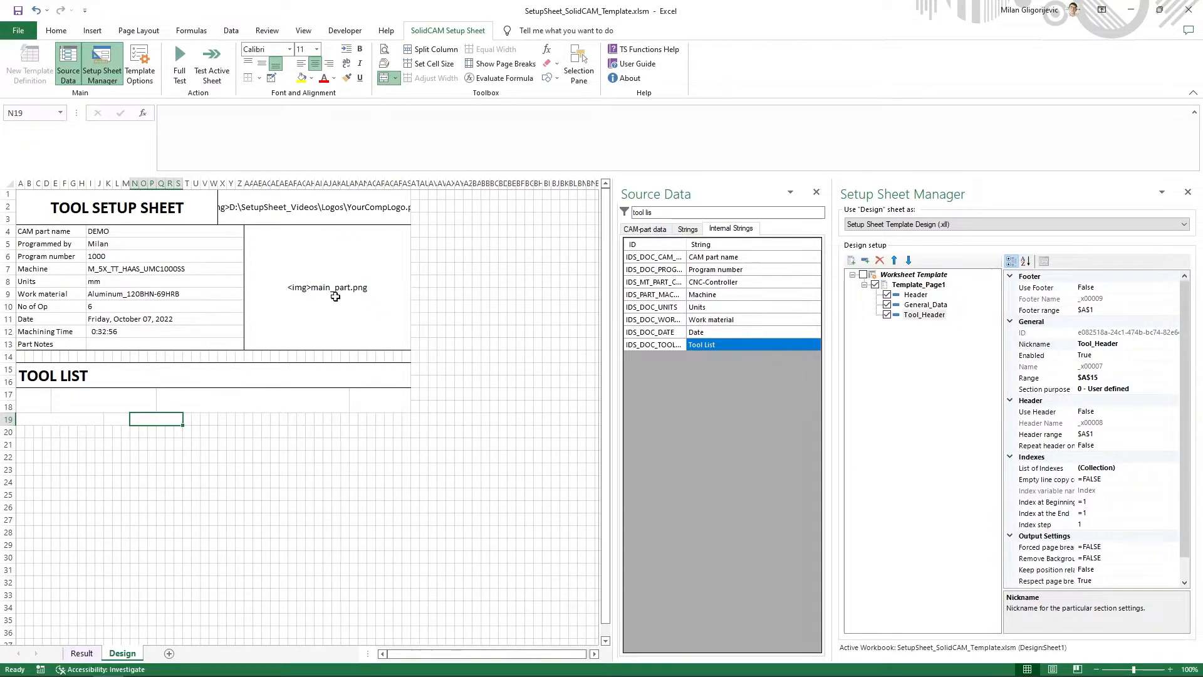
- Continue row 19 by merging T19:V19, W19:AB19 and AC19:AJ19 into separate cells
drag(188, 417, 207, 418)
click(384, 78)
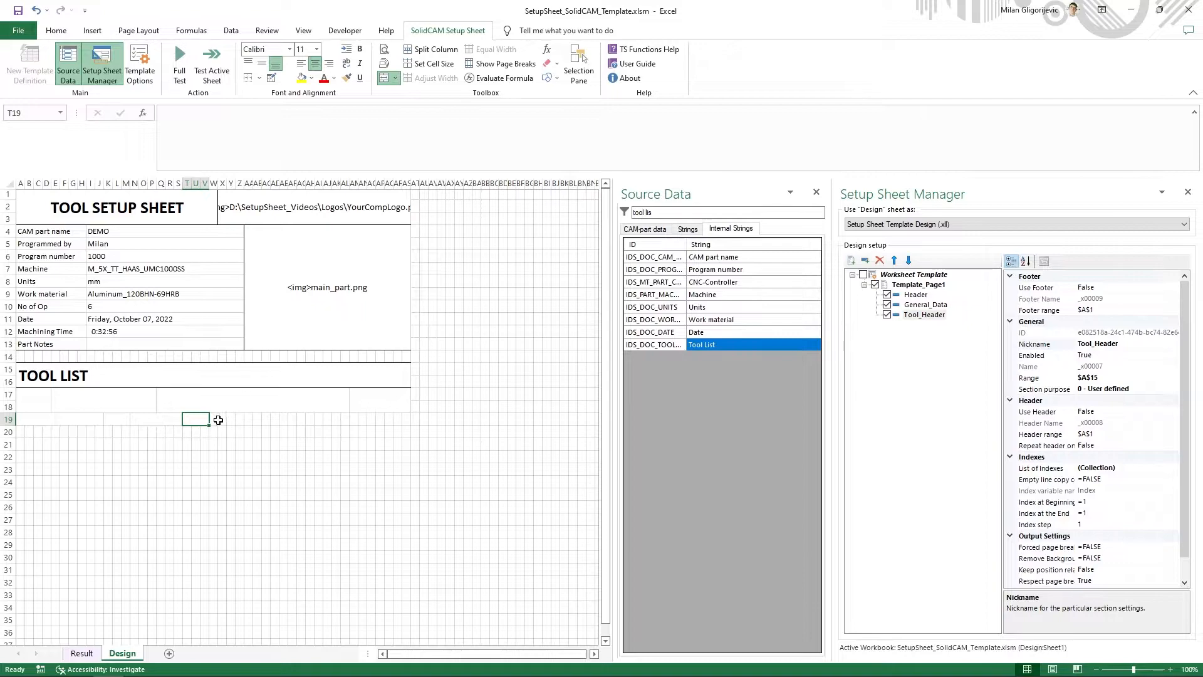
drag(213, 419, 262, 419)
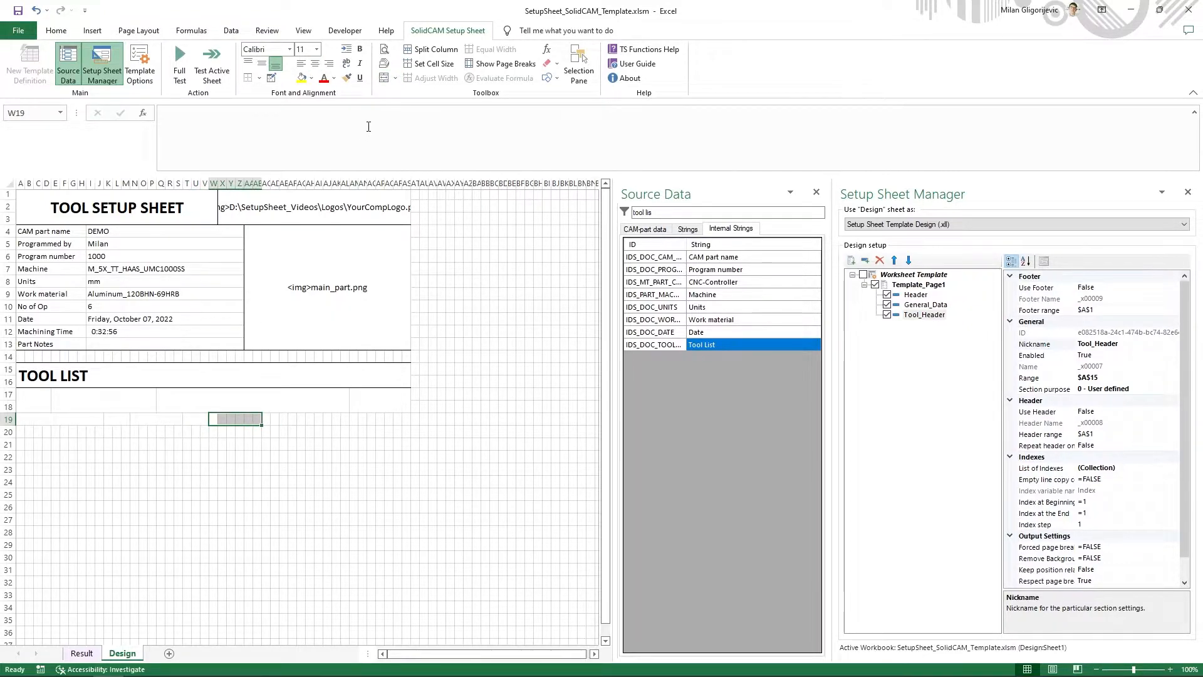
click(384, 77)
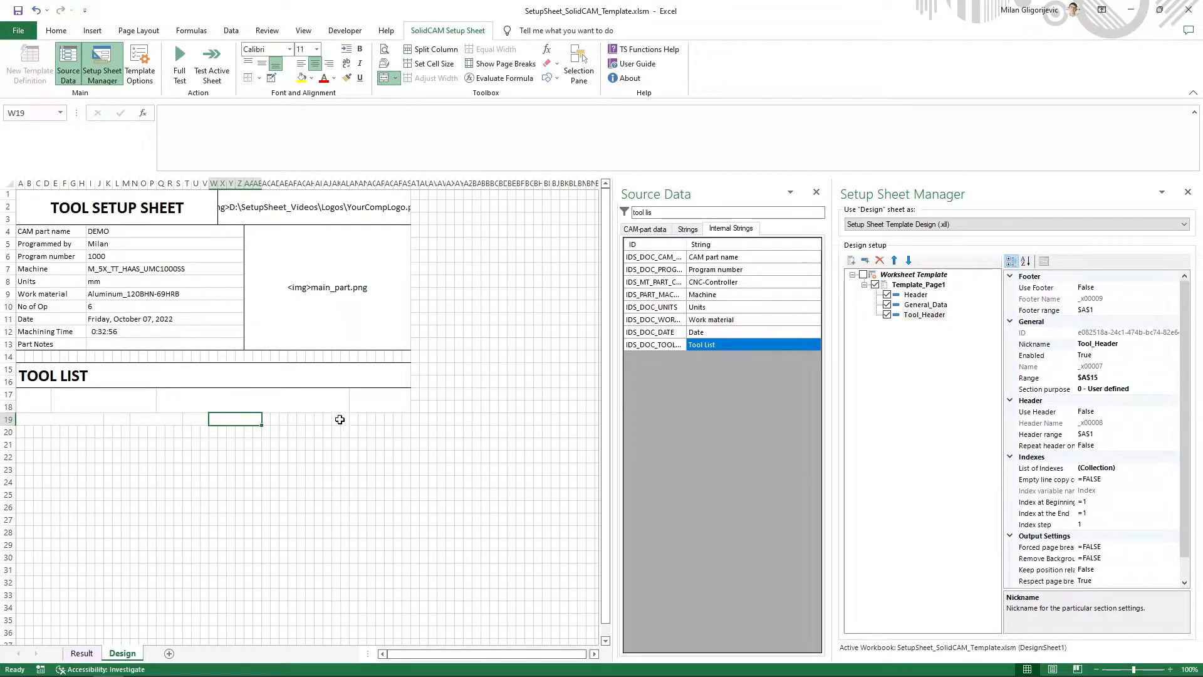
drag(270, 419, 274, 420)
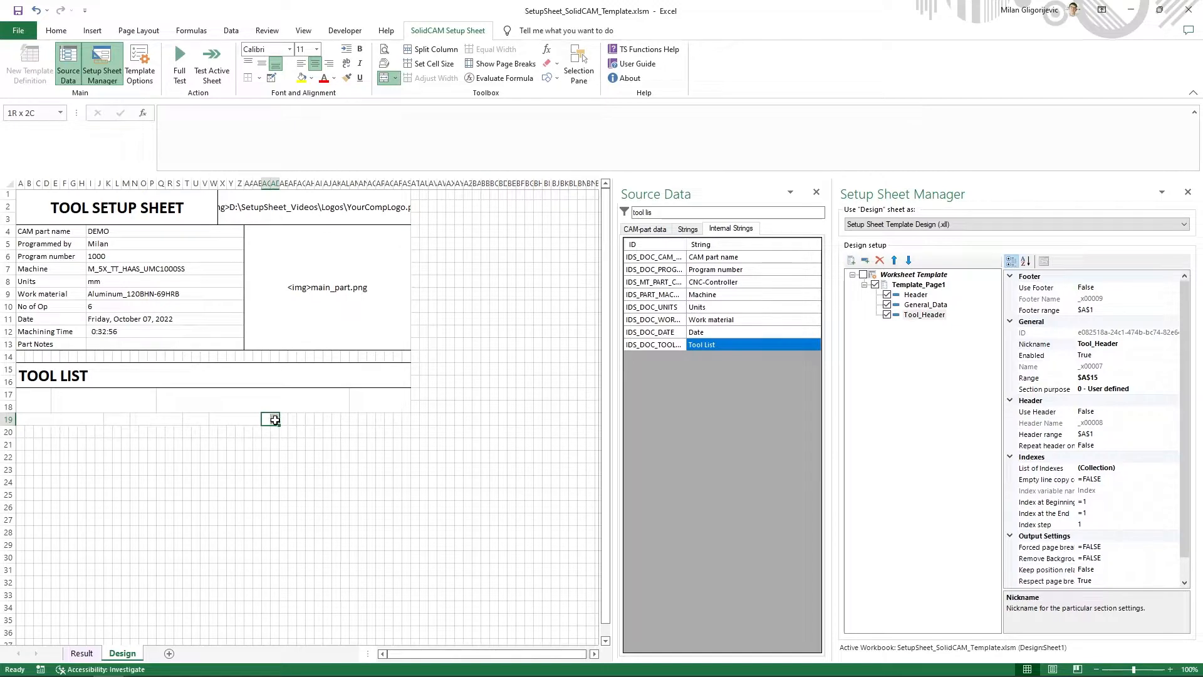
drag(280, 420, 332, 419)
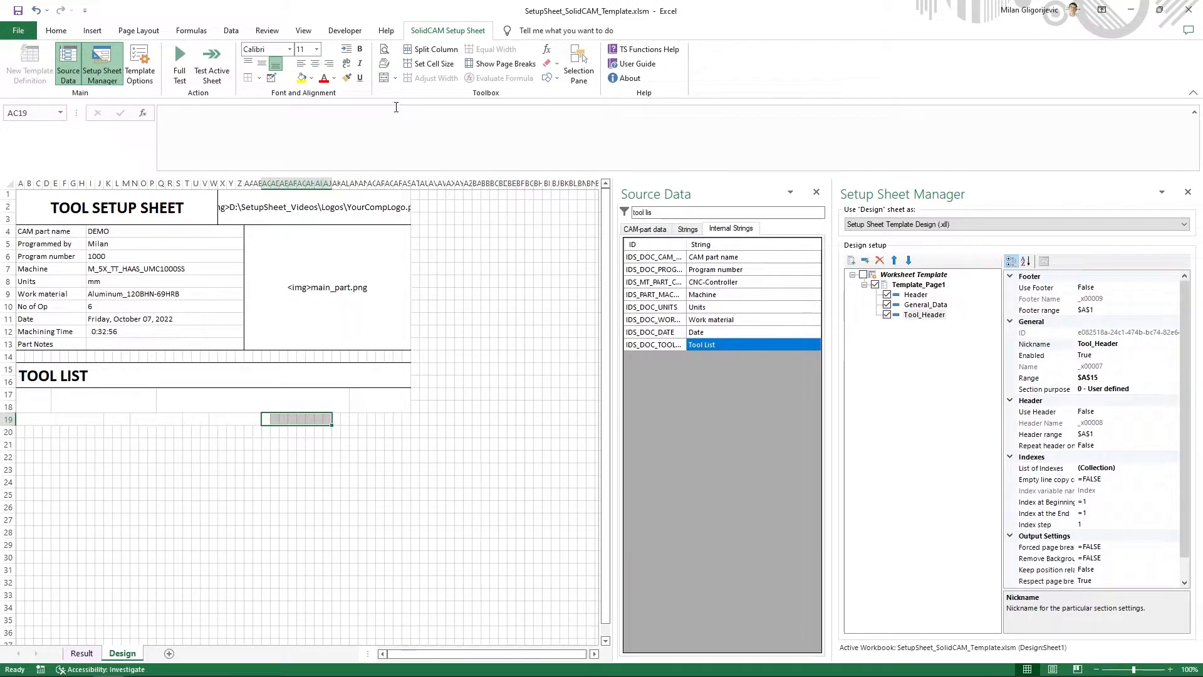
click(384, 78)
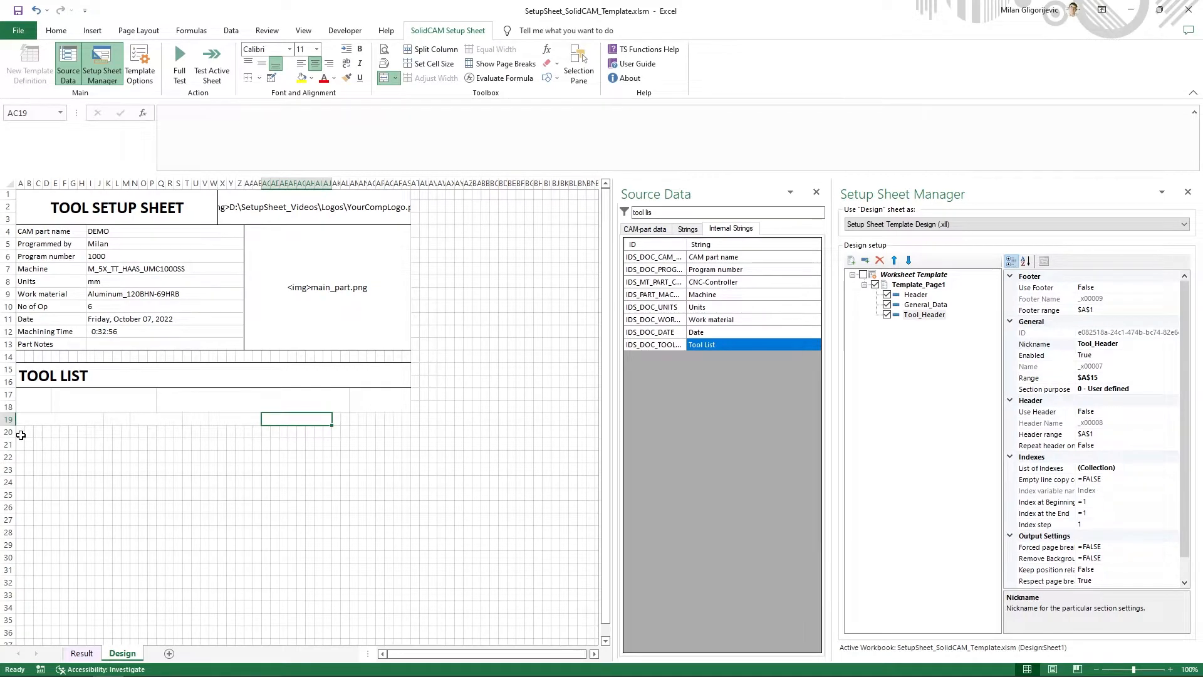
- Merge A20:AJ20 into one full-width cell below the row of tool data cells
drag(21, 435, 327, 432)
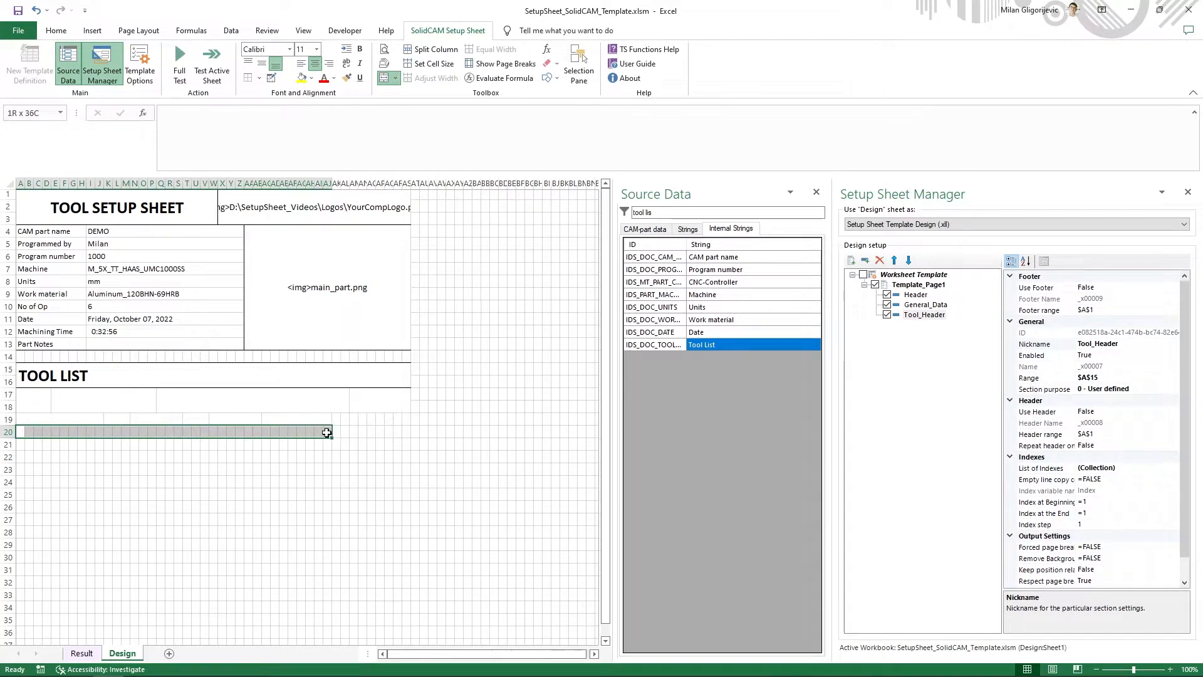
click(383, 79)
click(324, 469)
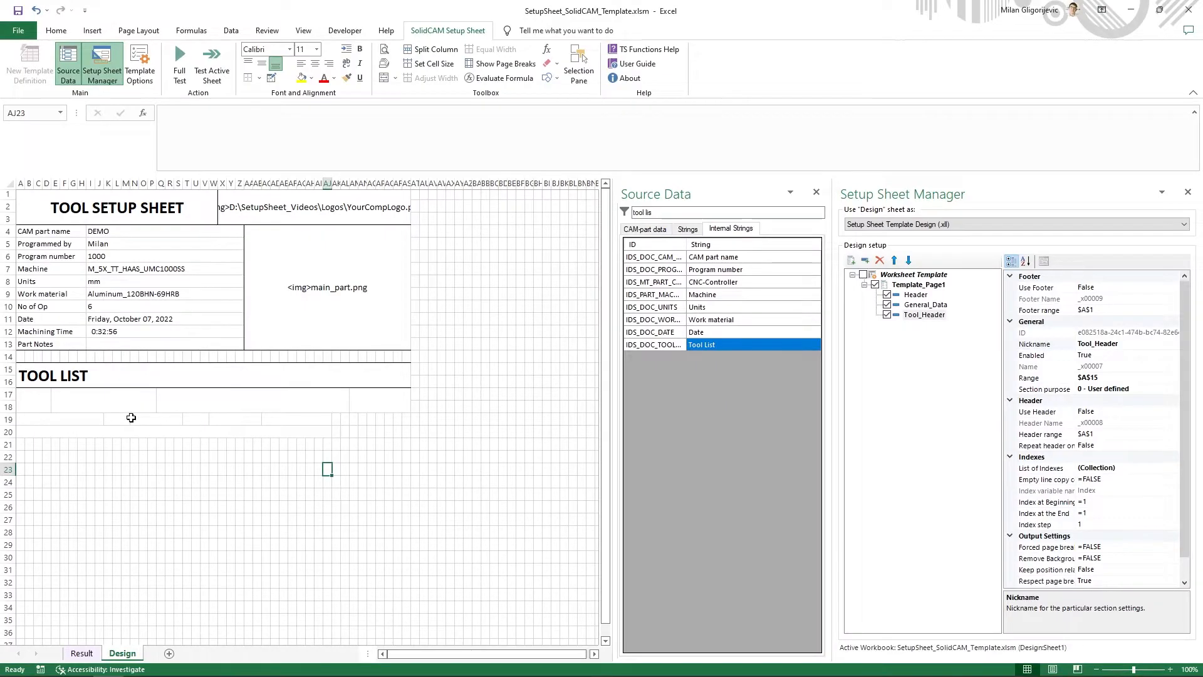
- Fill the merged cell layout of rows 19 and 20 down through row 24
drag(79, 418, 332, 456)
click(330, 515)
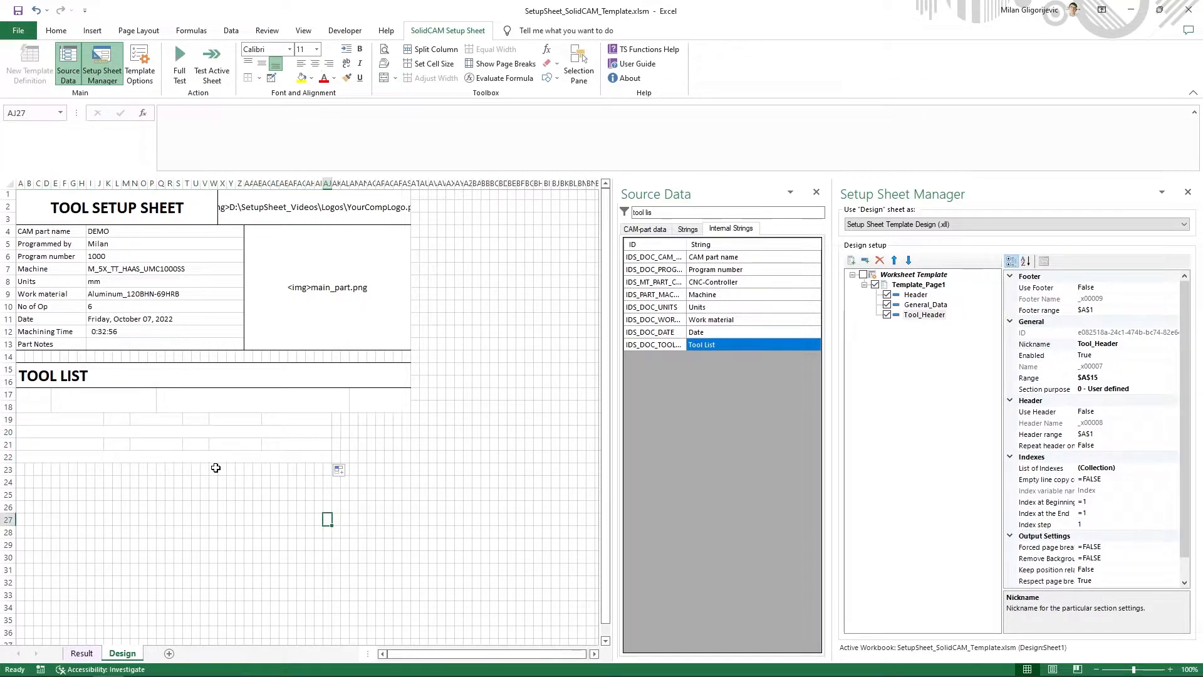
click(223, 457)
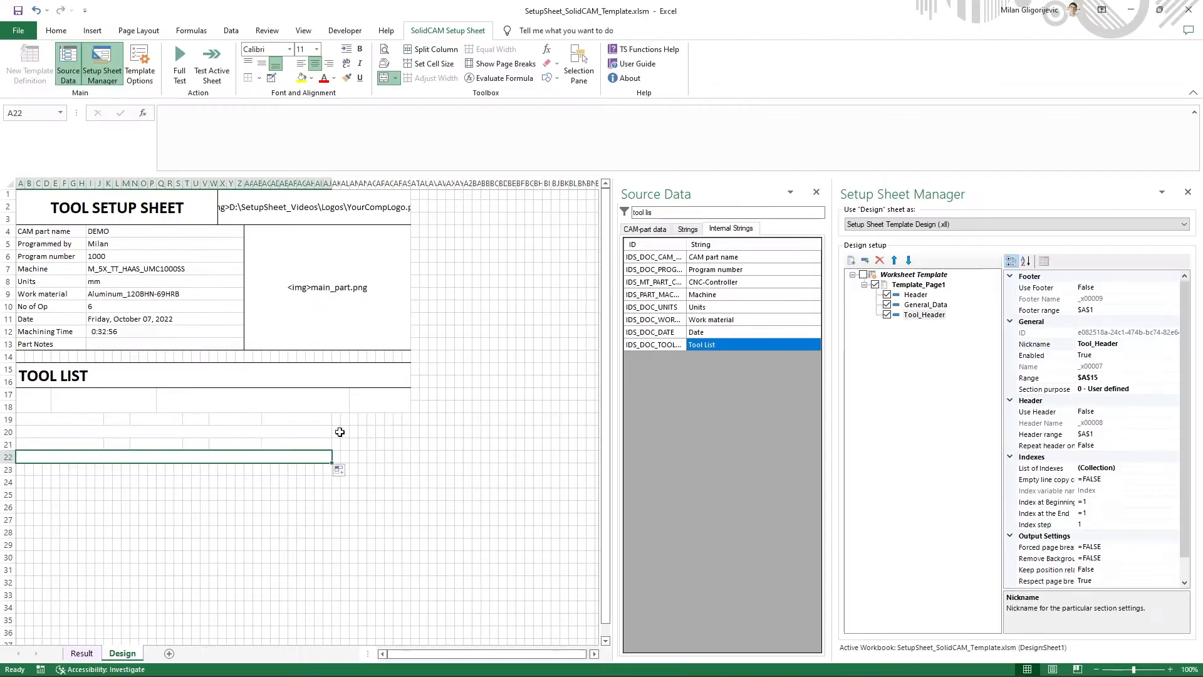
drag(29, 465, 331, 483)
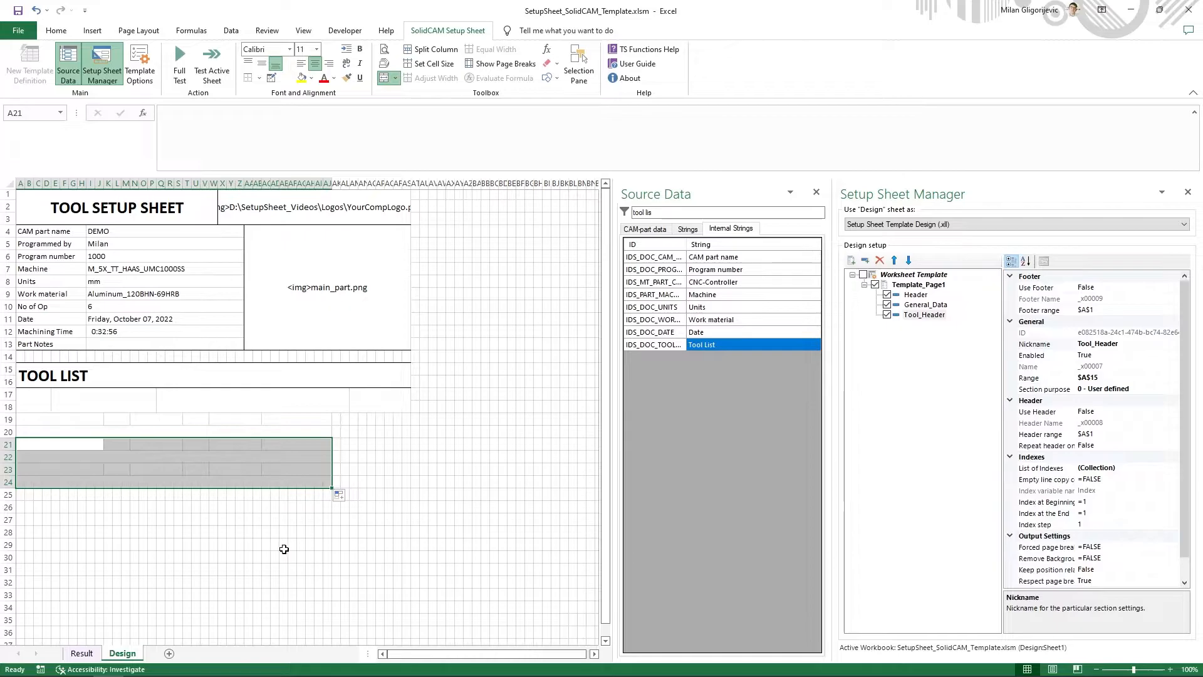
click(282, 553)
- Check the Messages row in the example PDF and merge A25:F27 in the template for its label
key(alt+Tab)
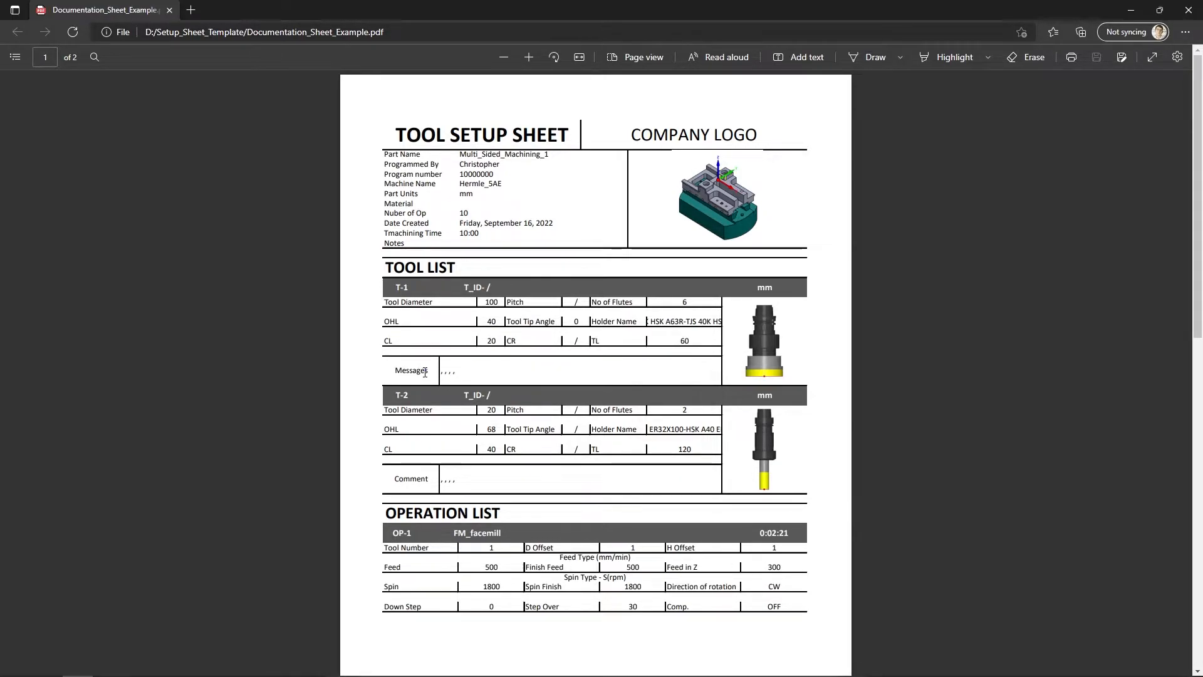
key(alt+Tab)
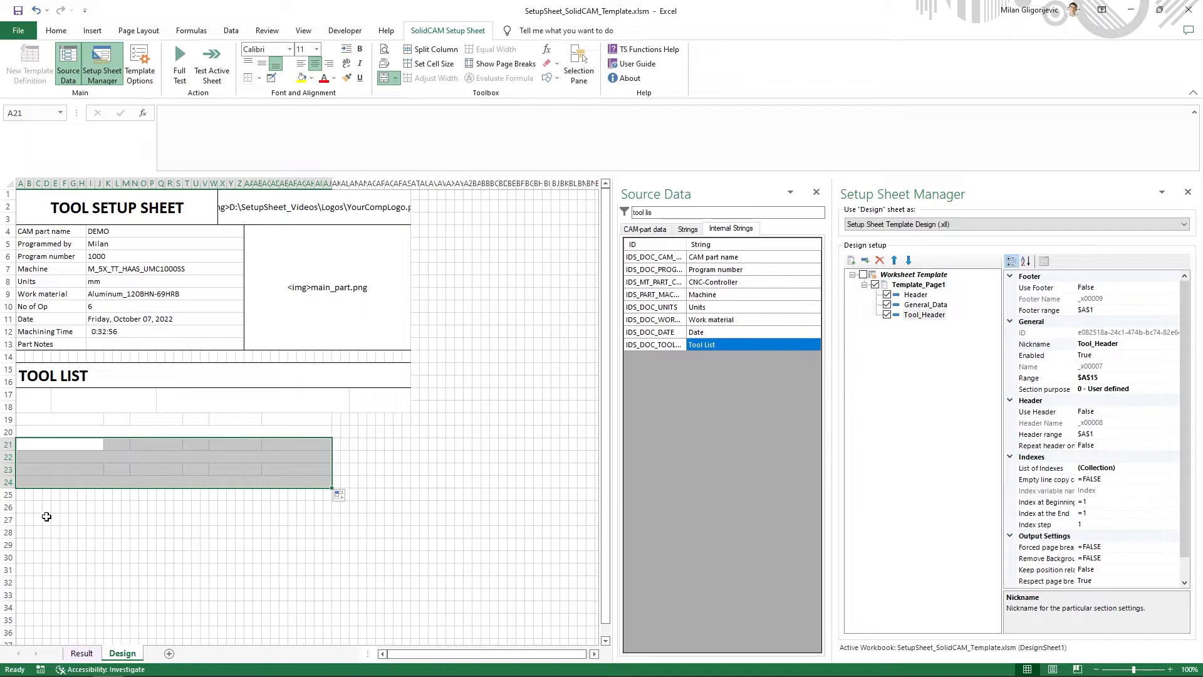
click(41, 510)
drag(24, 495, 64, 520)
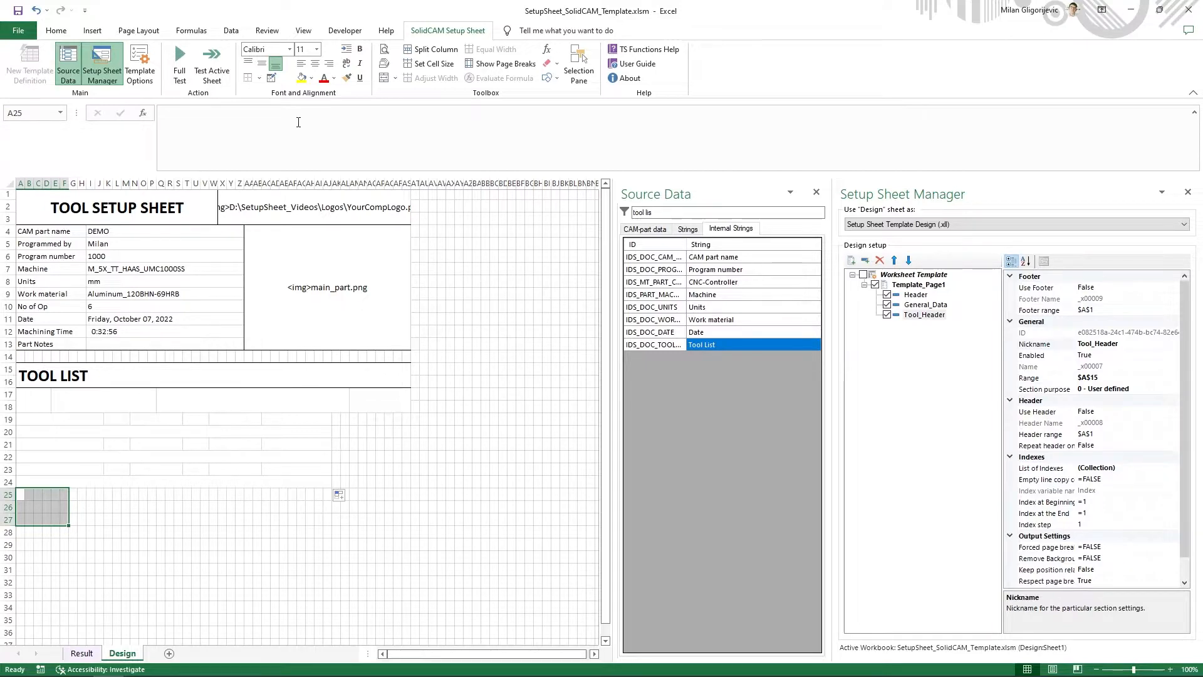
click(383, 77)
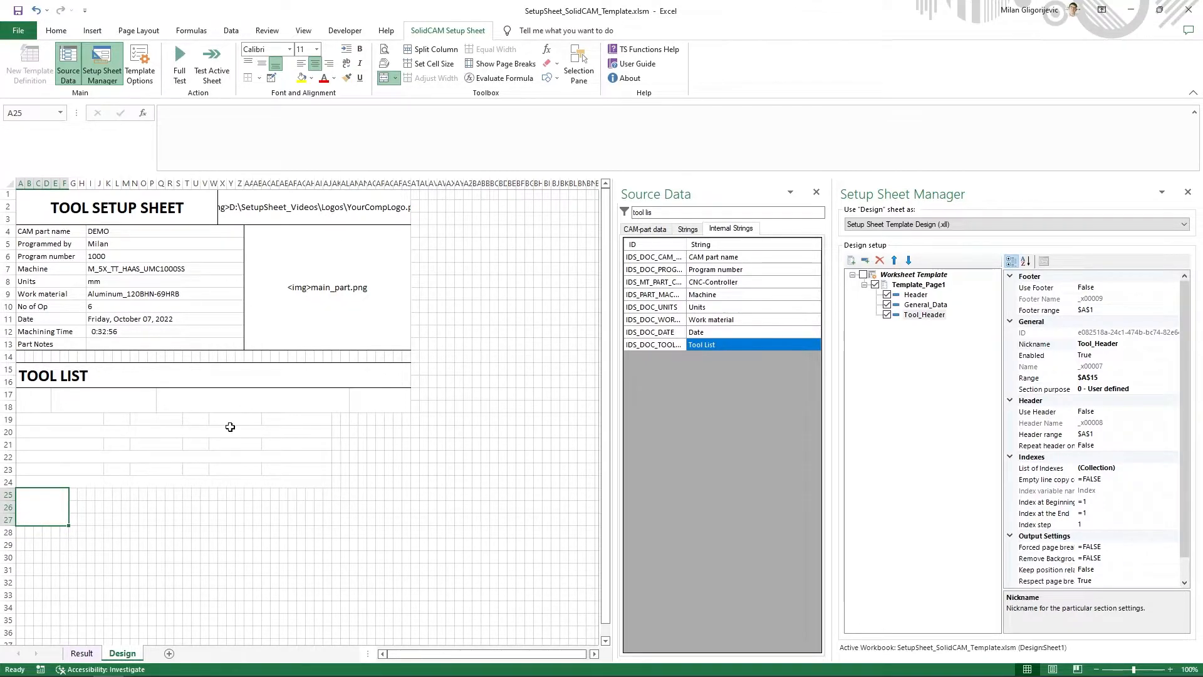
- Compare with the example PDF again and merge G25:AJ26 beside the message label cell
key(alt+Tab)
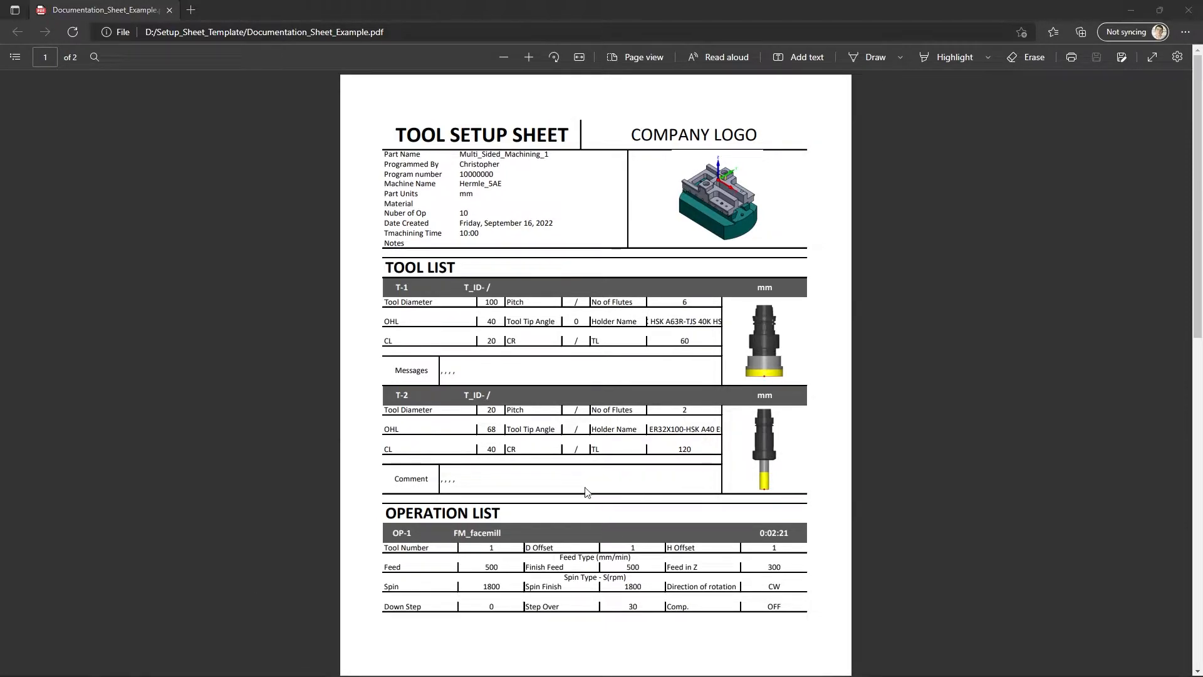
key(alt+Tab)
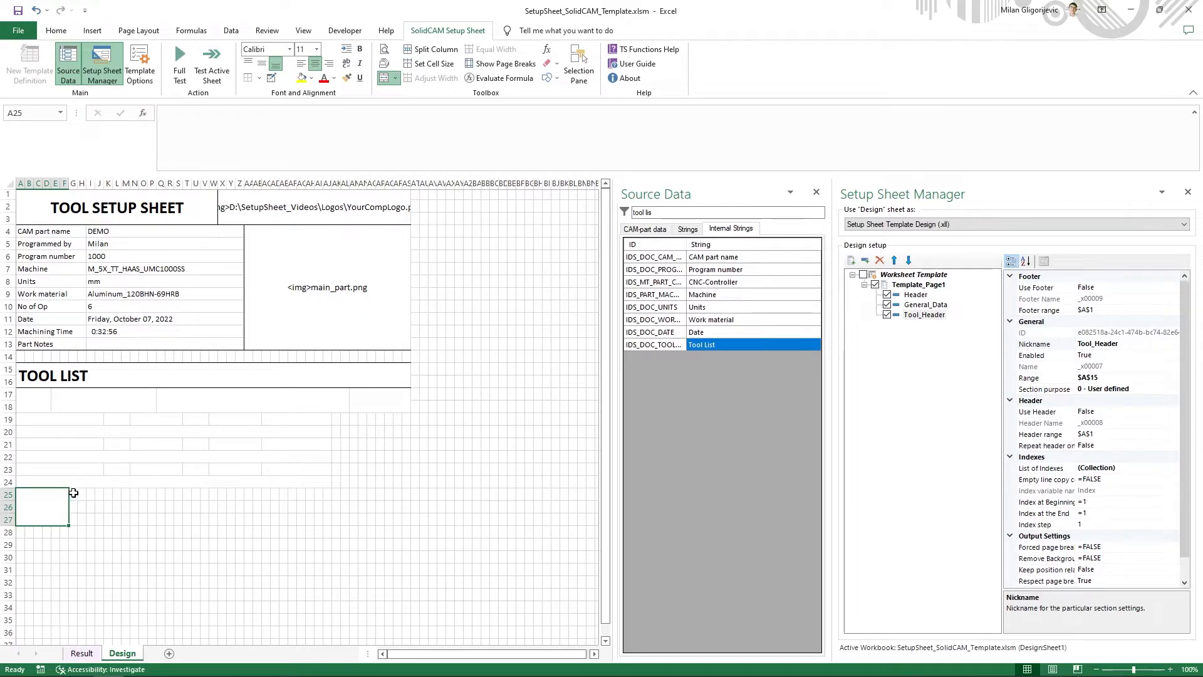
drag(72, 492, 327, 515)
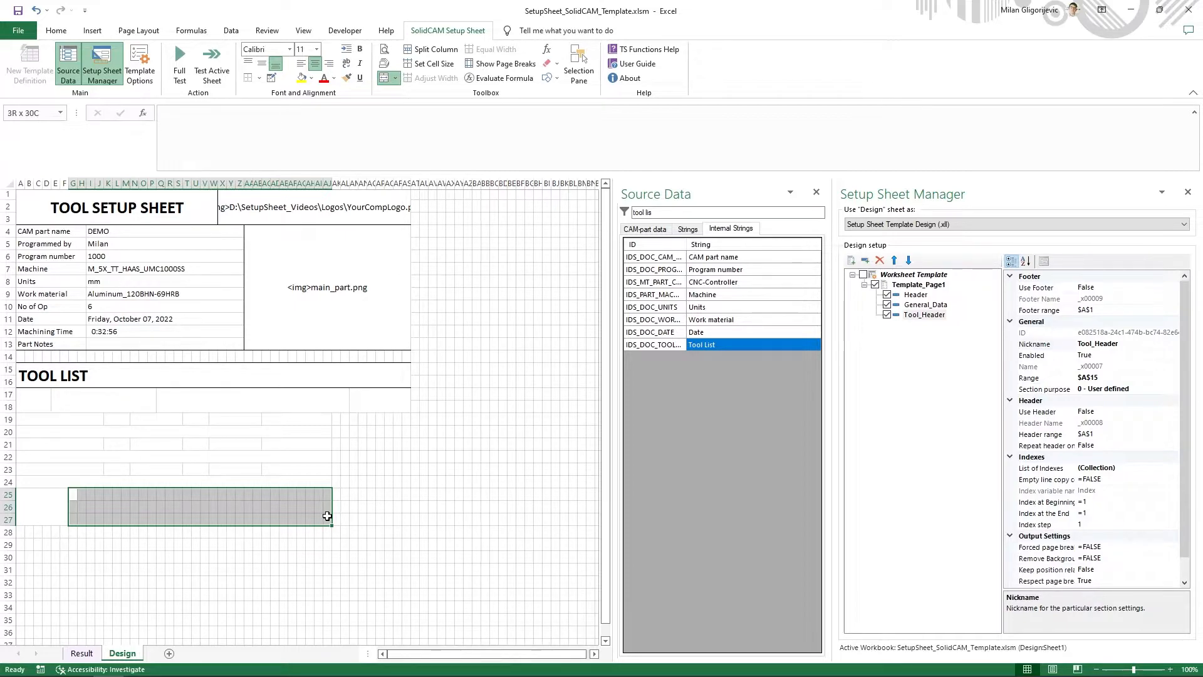
drag(327, 515, 330, 508)
click(387, 77)
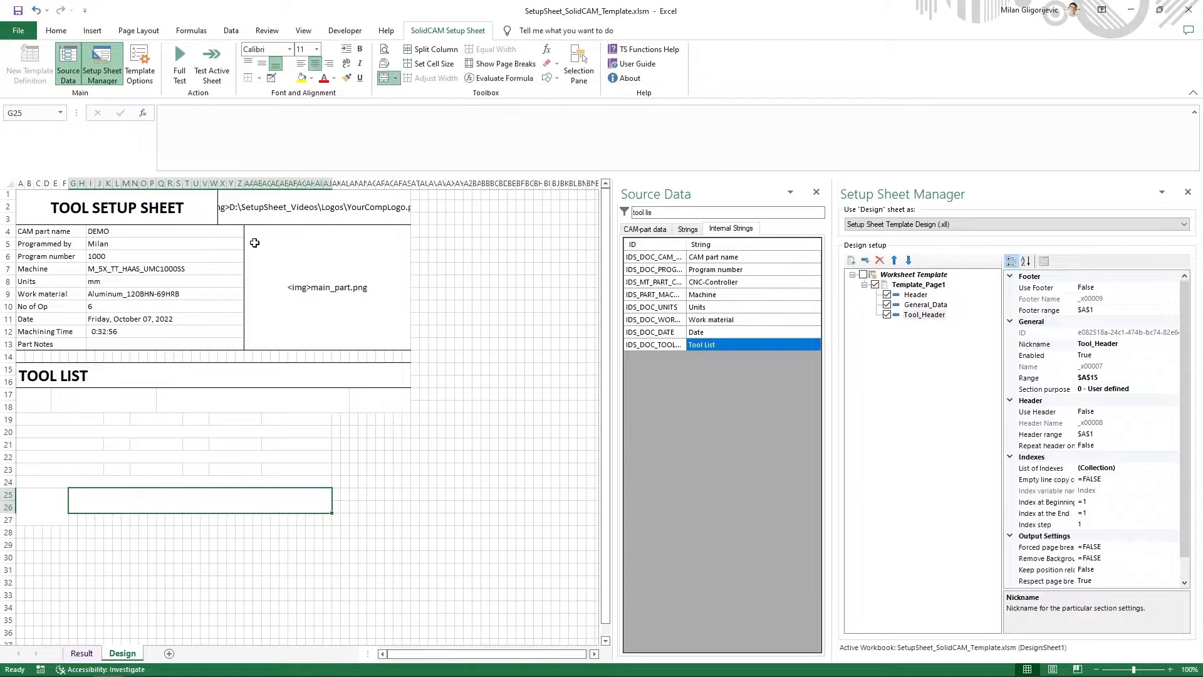
- Merge A25:F26 for the message label and AK19:AS26 into one block beside the tool data rows
drag(20, 493, 63, 505)
click(385, 77)
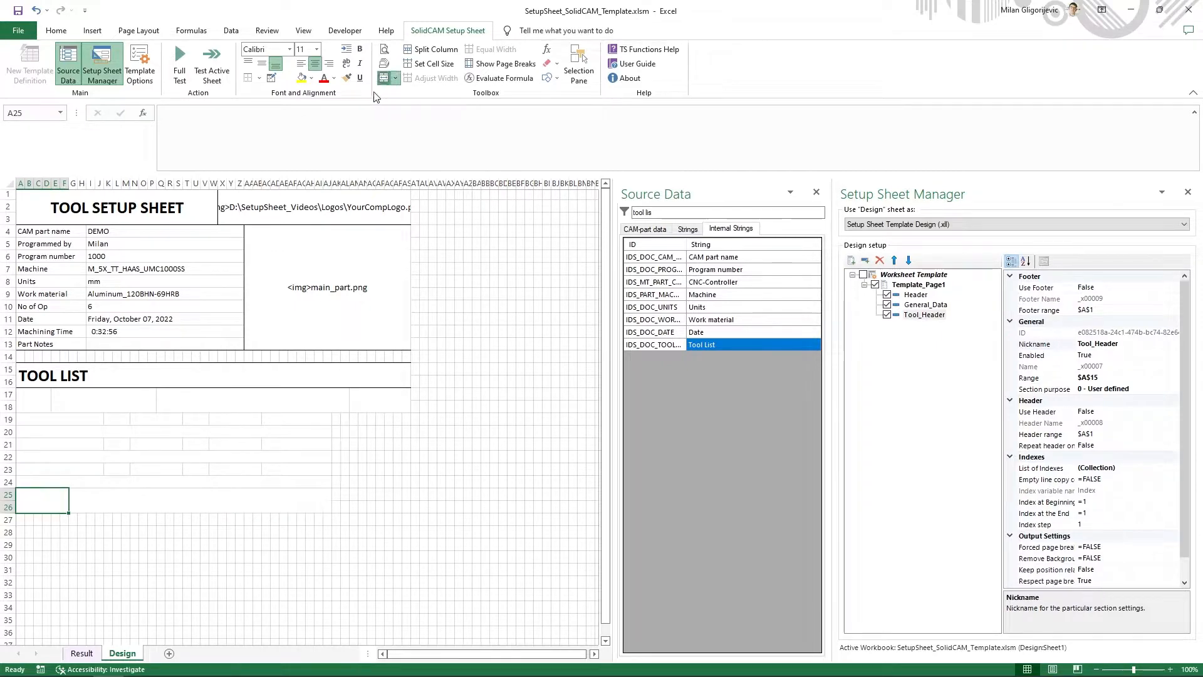
drag(336, 418, 407, 507)
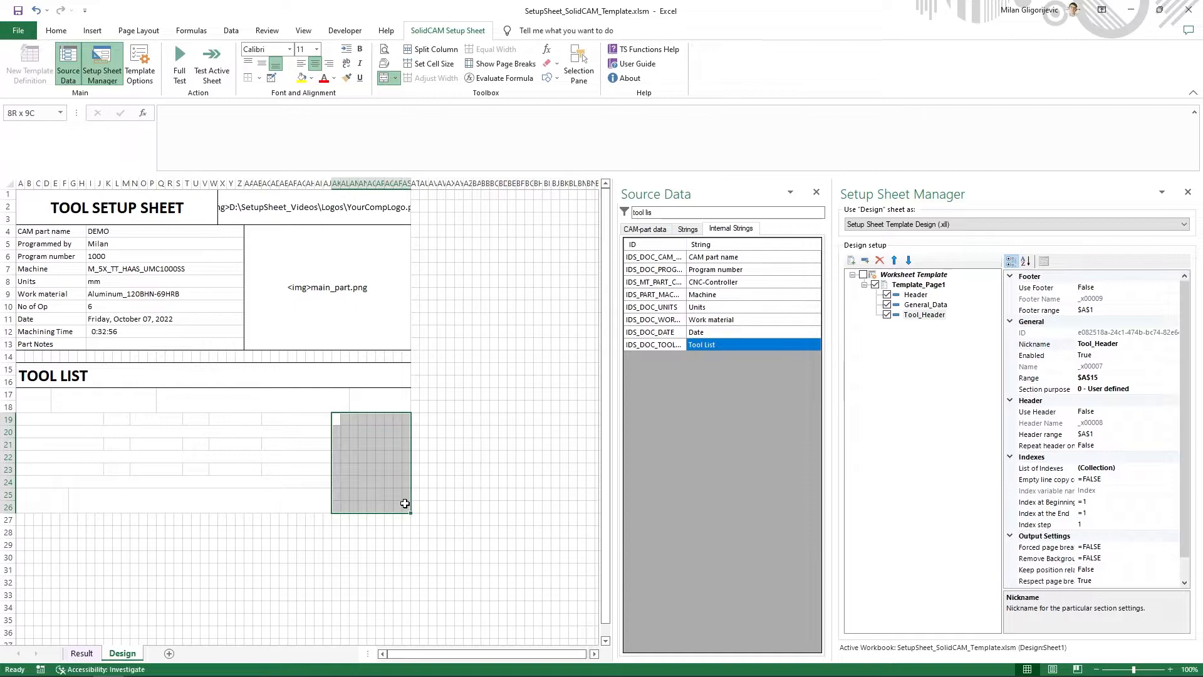
click(385, 77)
click(449, 443)
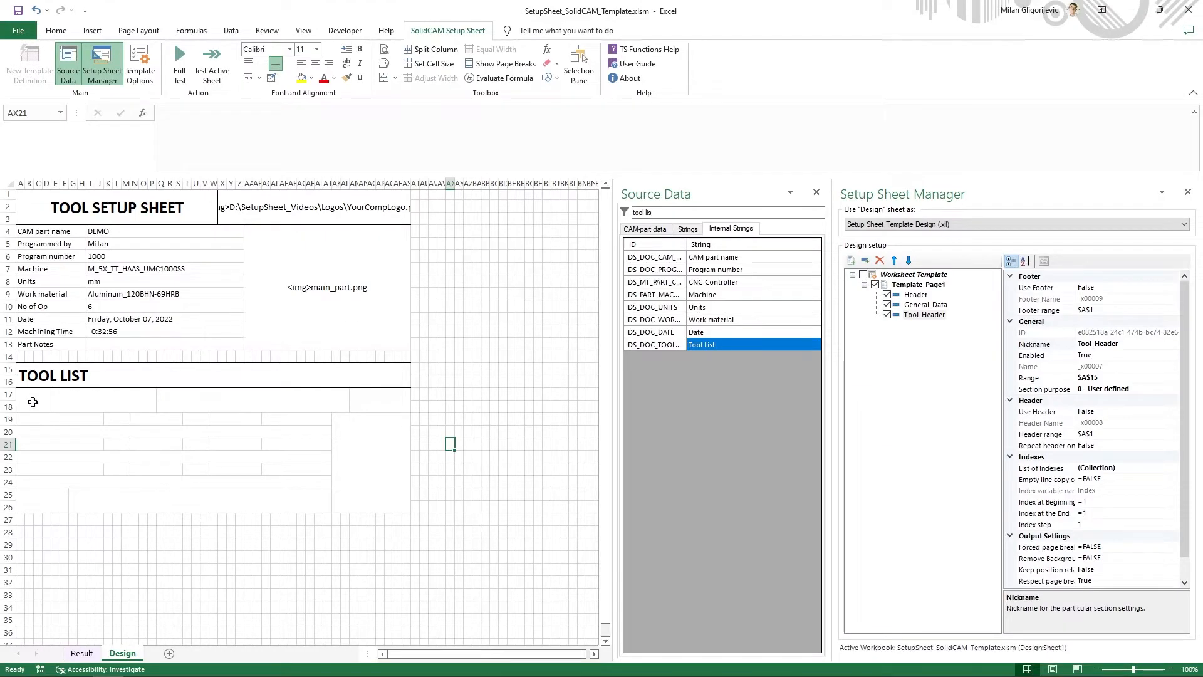
- Fill the band A17:AS18 beneath the TOOL LIST header with a medium gray background
drag(32, 401, 361, 398)
right_click(361, 398)
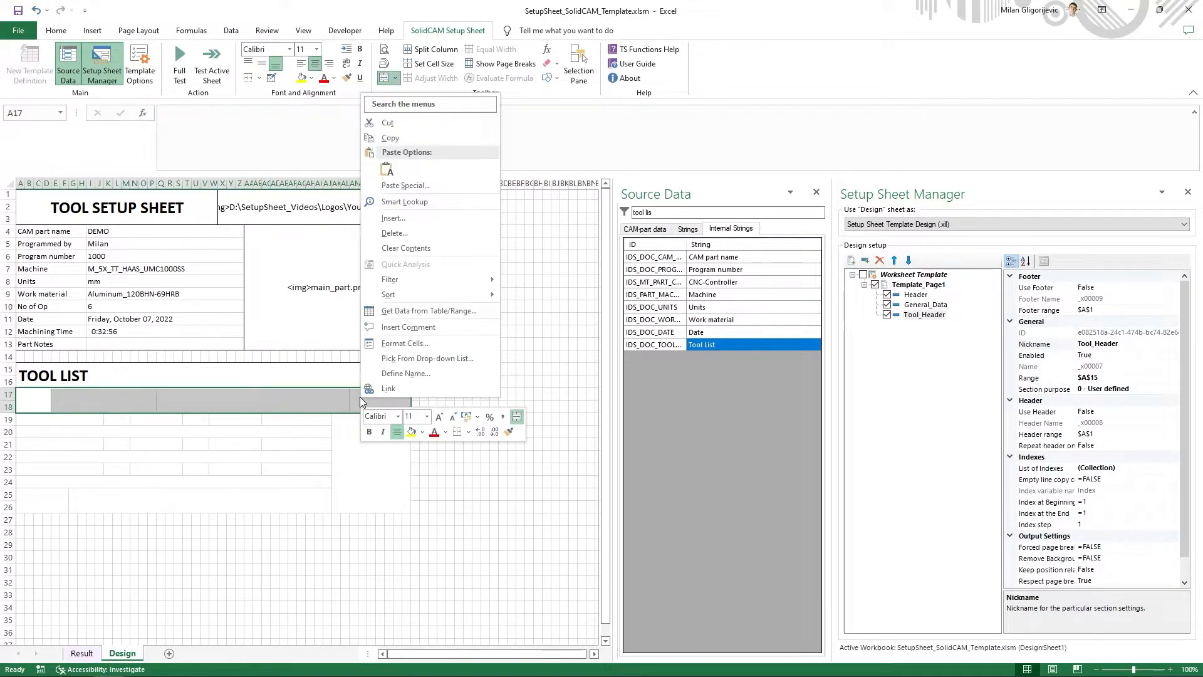
click(405, 343)
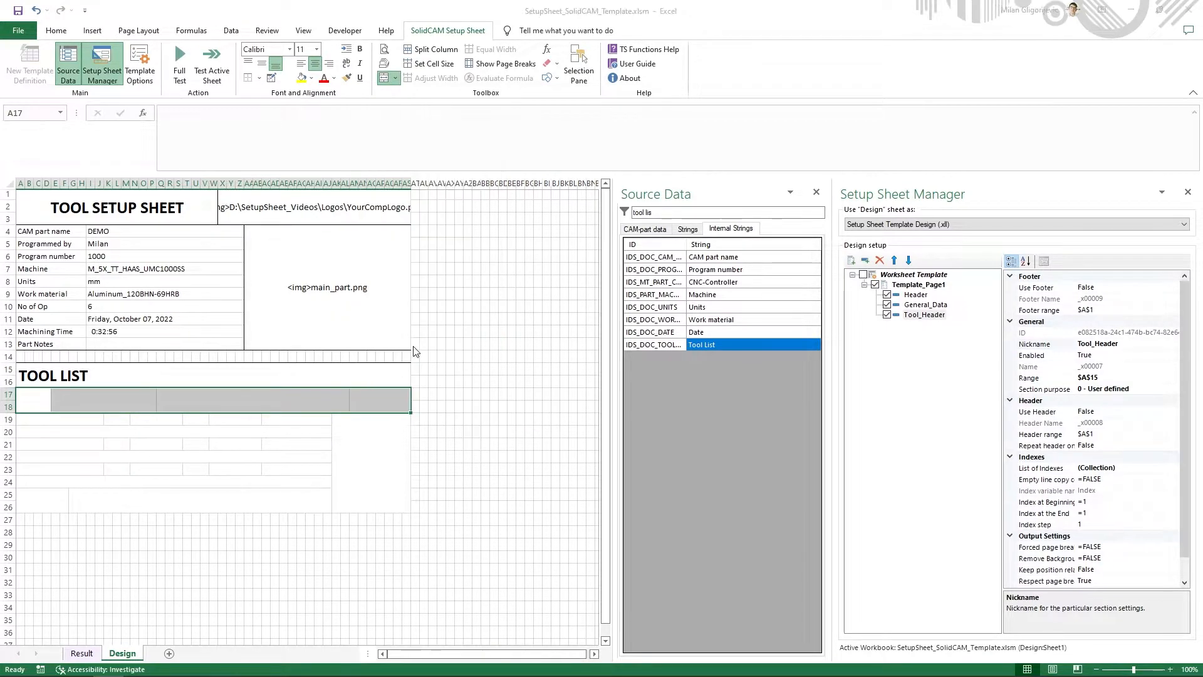
click(416, 216)
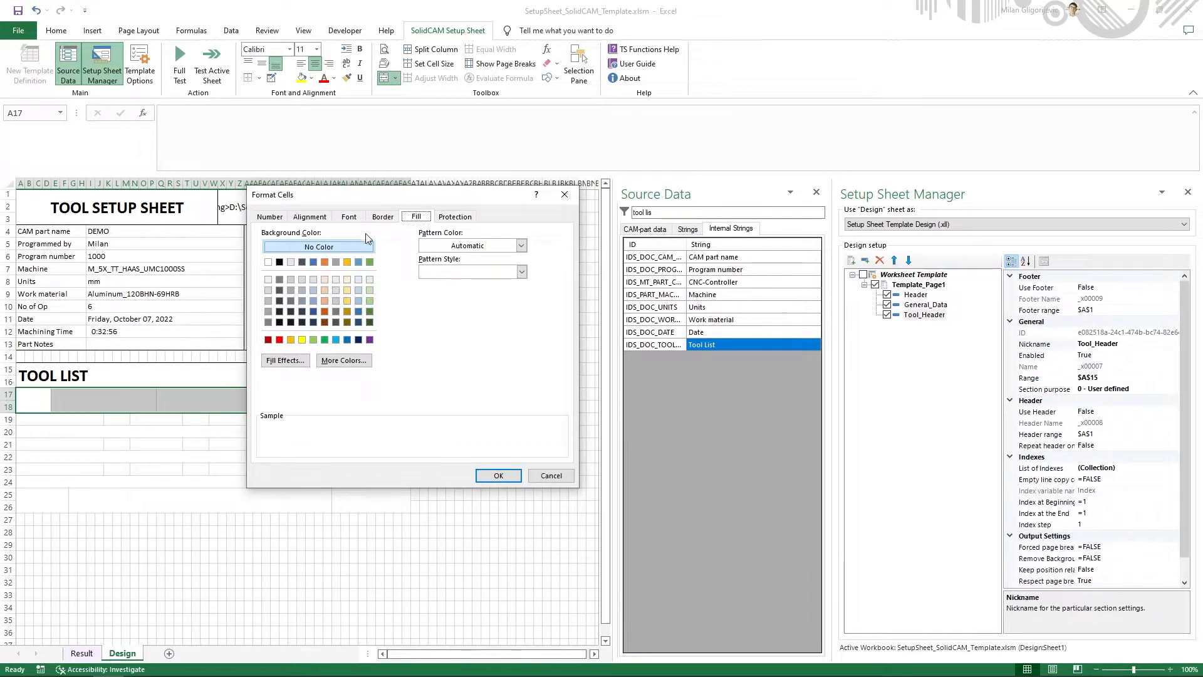
click(291, 290)
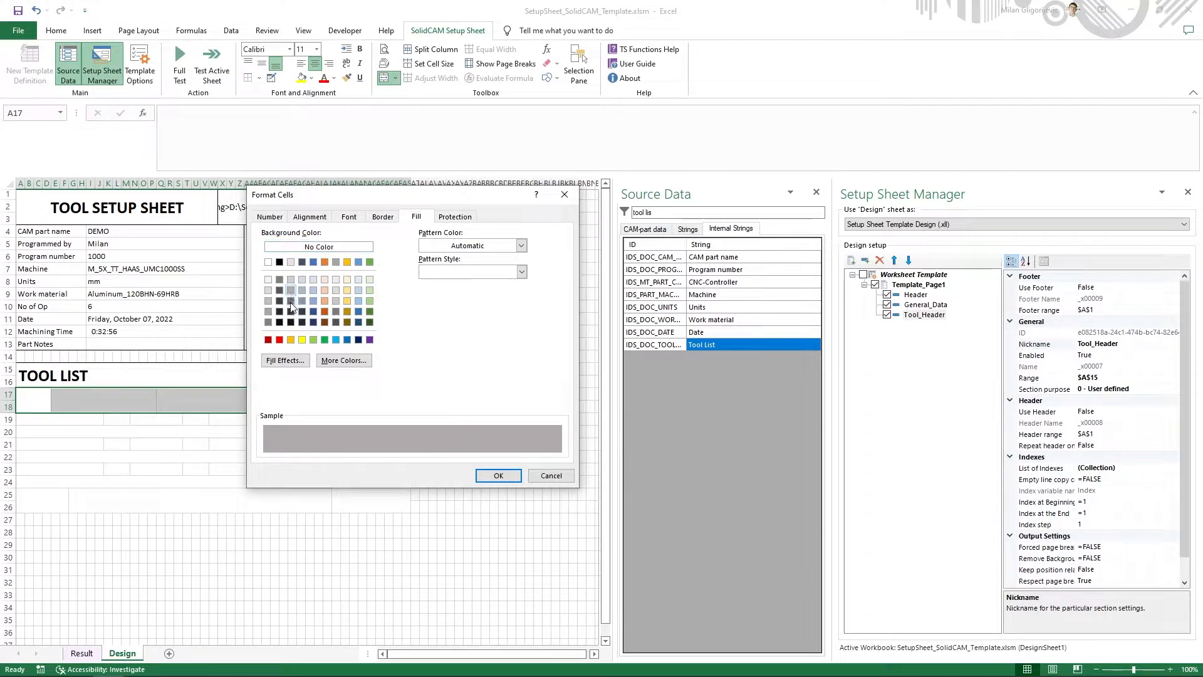
click(496, 475)
click(443, 459)
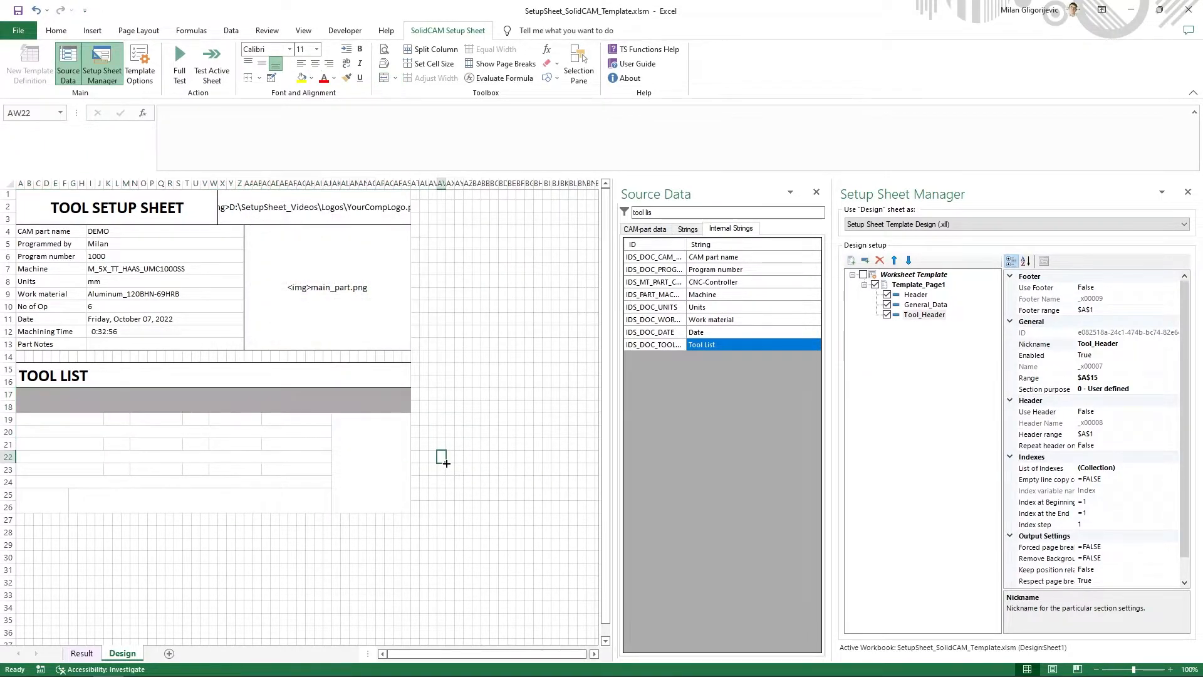
- Set a darker gray background fill for the band A17:AS18 beneath the TOOL LIST header
drag(44, 404, 369, 404)
right_click(367, 408)
click(396, 354)
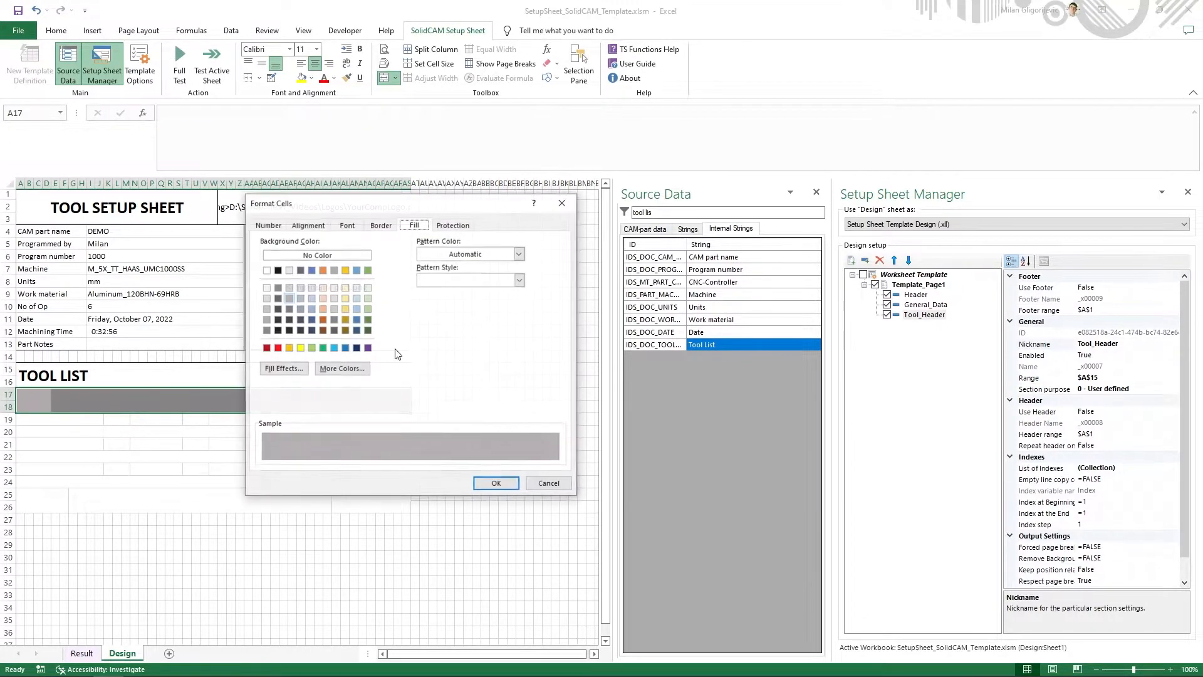
click(280, 288)
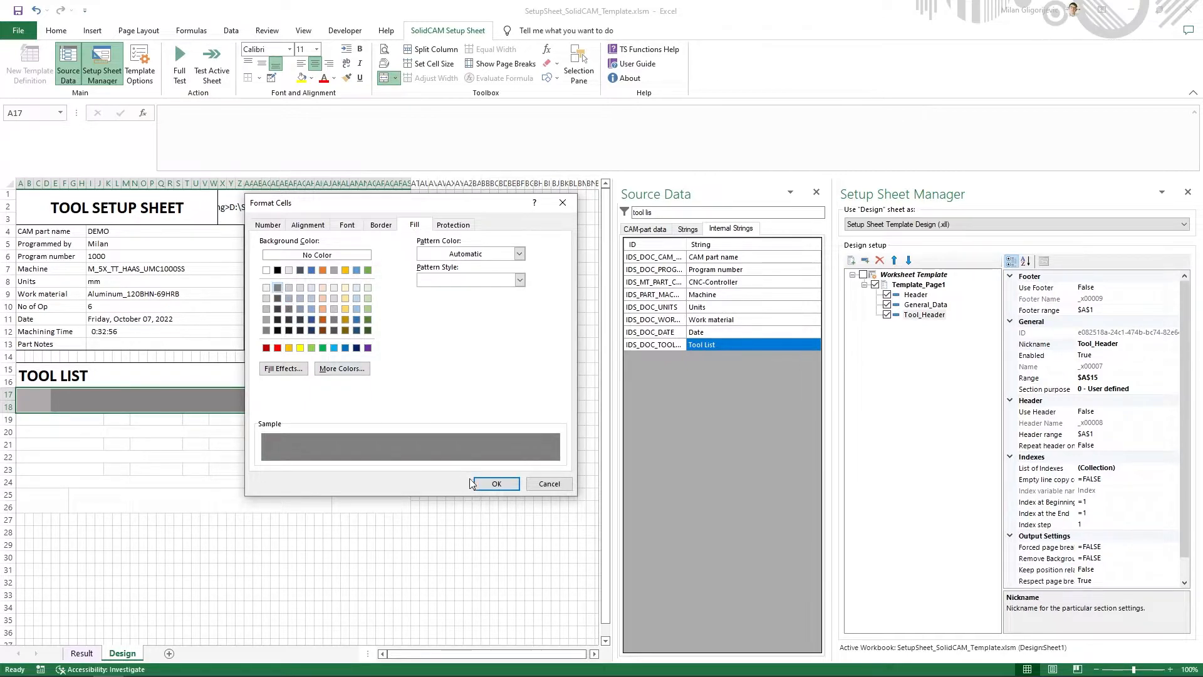
click(495, 483)
click(371, 476)
- Format the text of the gray band A17:AS18 as size 12, bold, and white (White, Background 1)
click(49, 397)
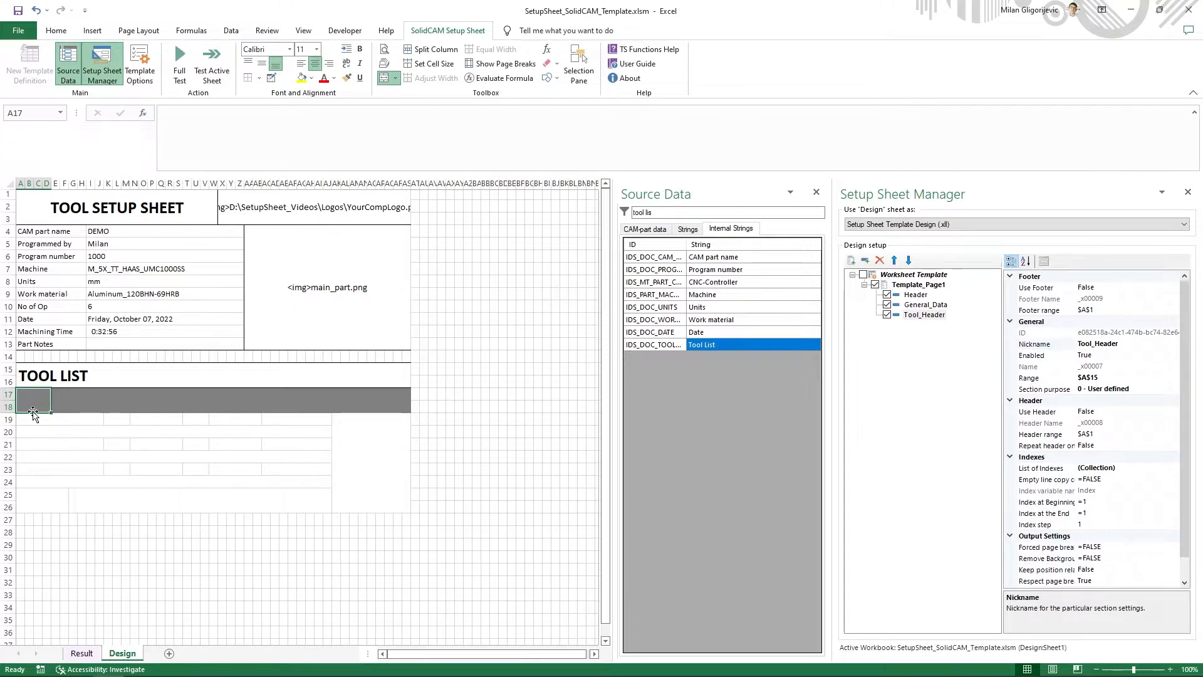
drag(48, 403, 381, 401)
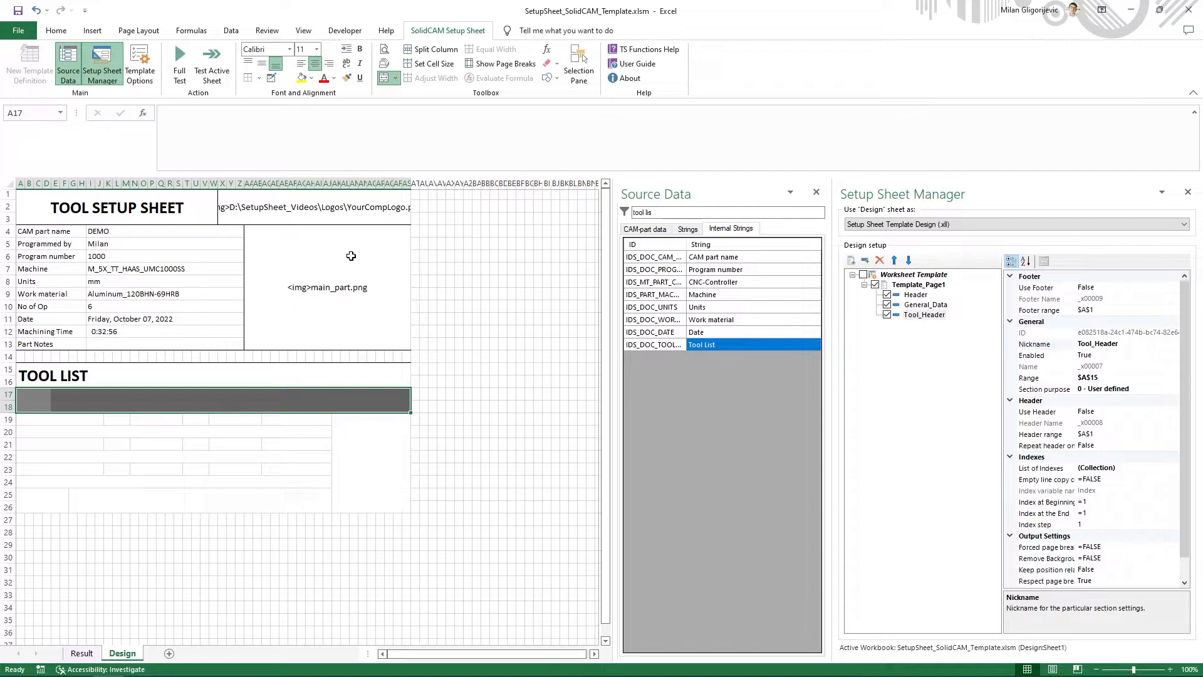
click(317, 49)
click(307, 114)
text(12)
key(Return)
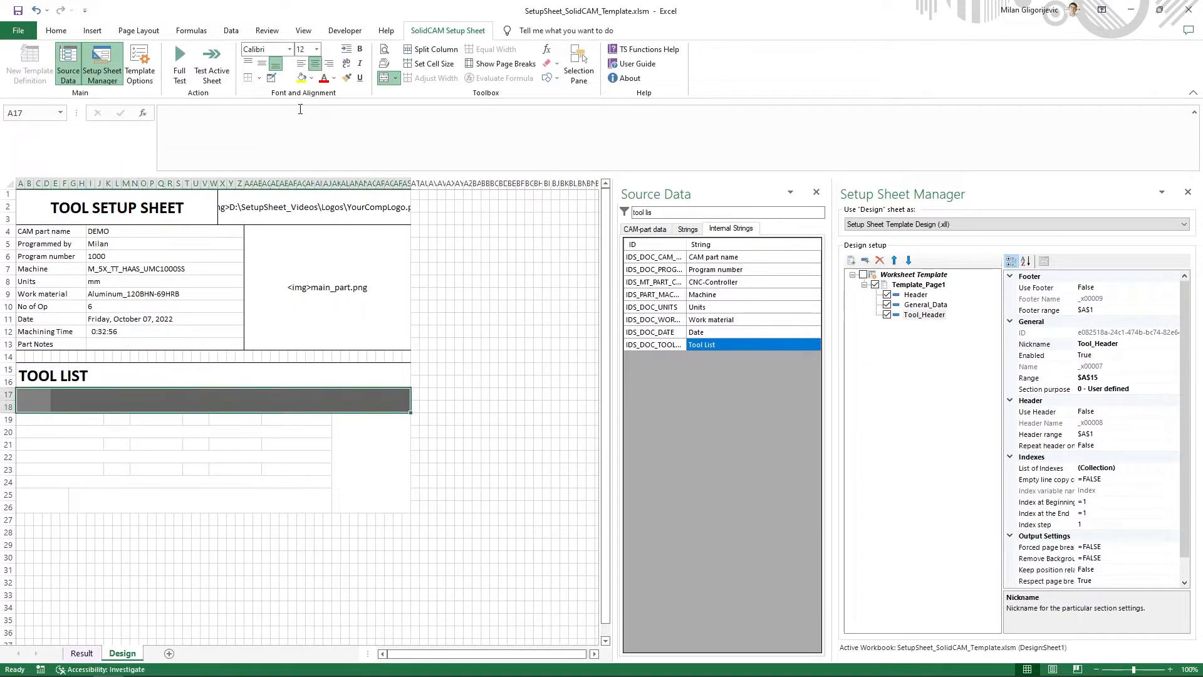
click(361, 51)
click(334, 77)
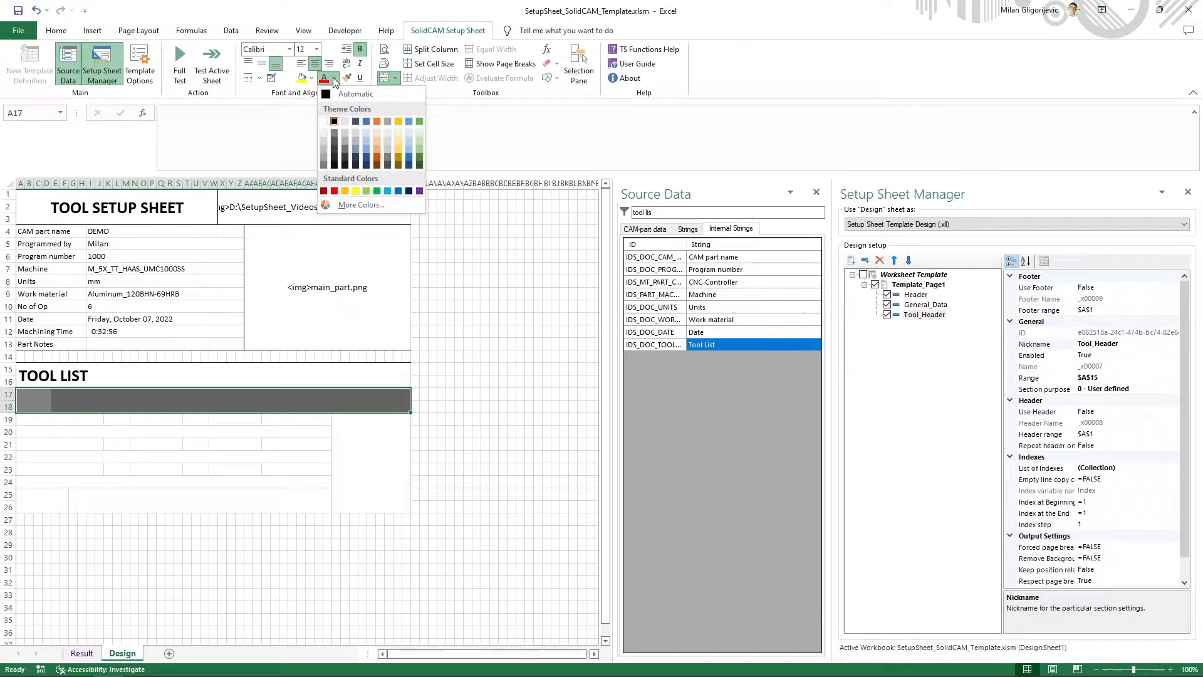
click(325, 122)
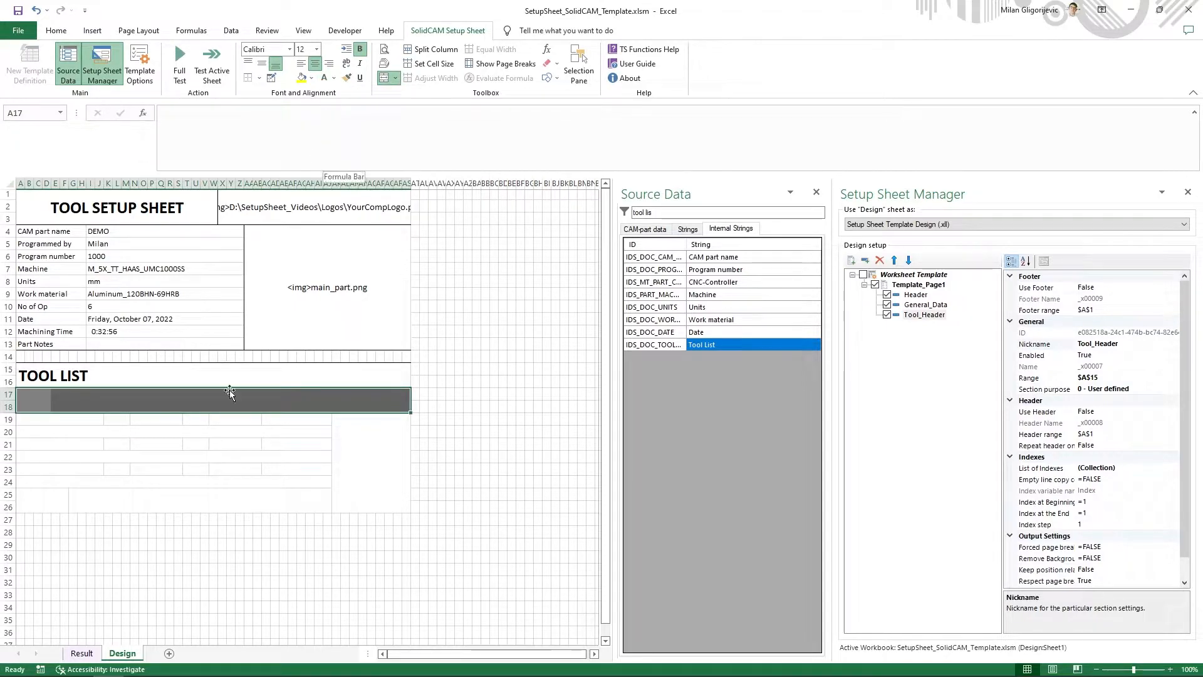
click(227, 455)
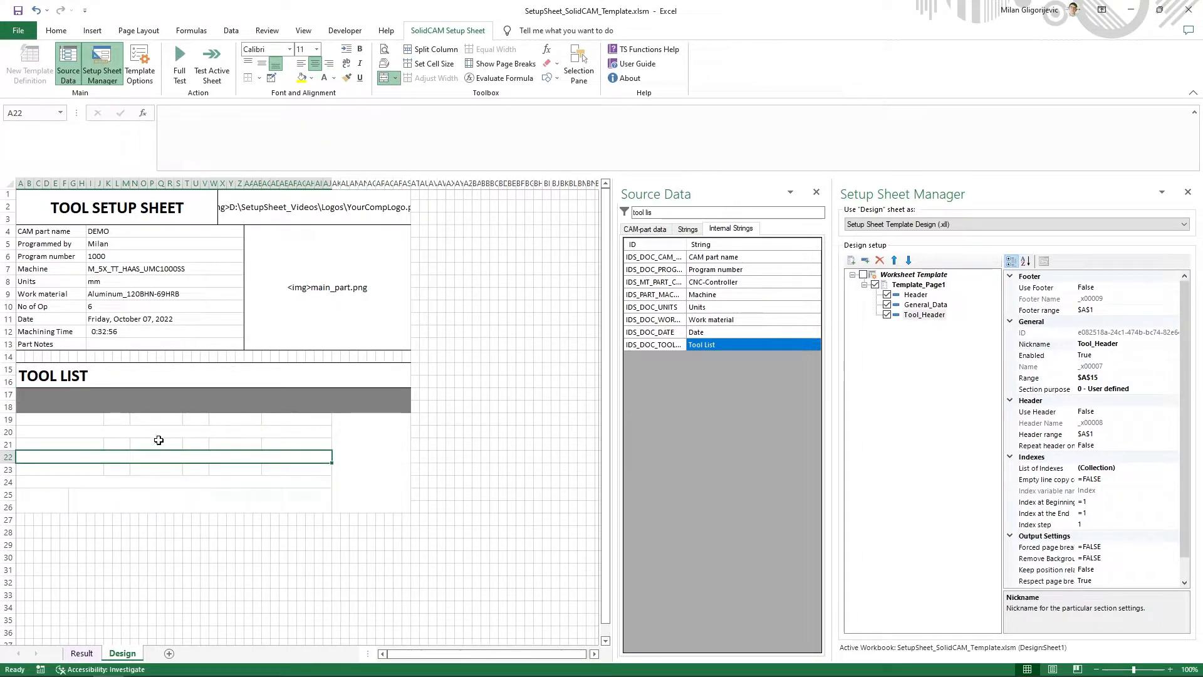
- Check the tool data borders in the example PDF and add a bottom border to A19:AJ19 in the template
key(alt+Tab)
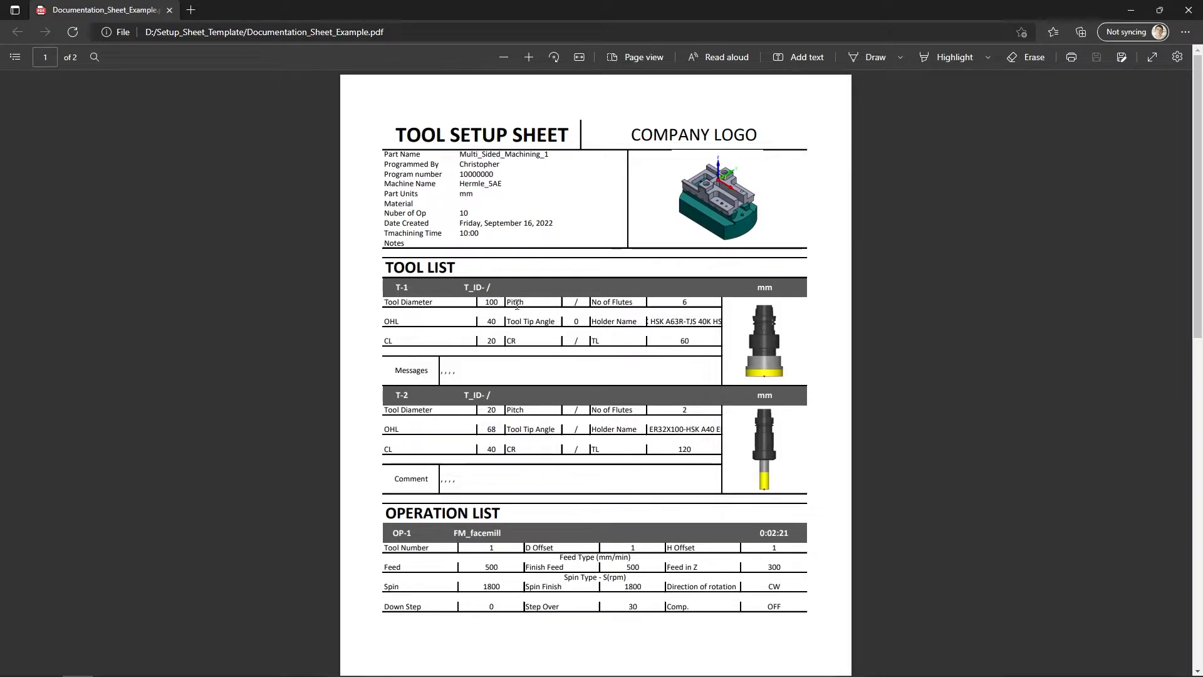
key(alt+Tab)
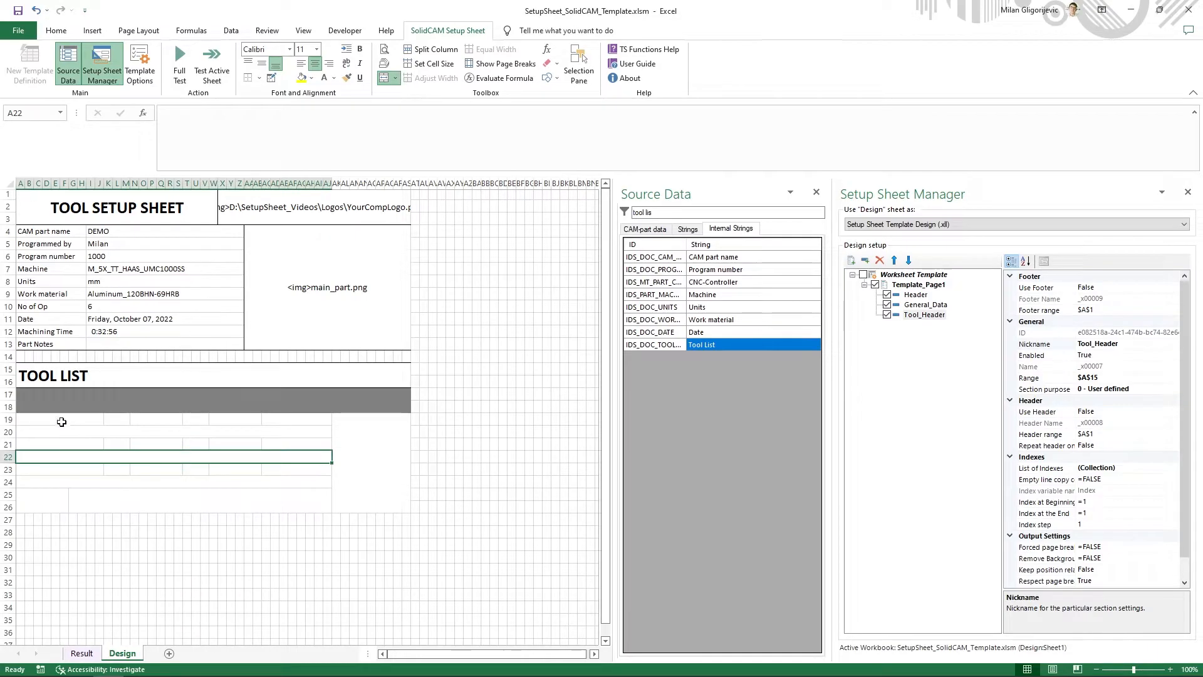
drag(58, 421, 312, 415)
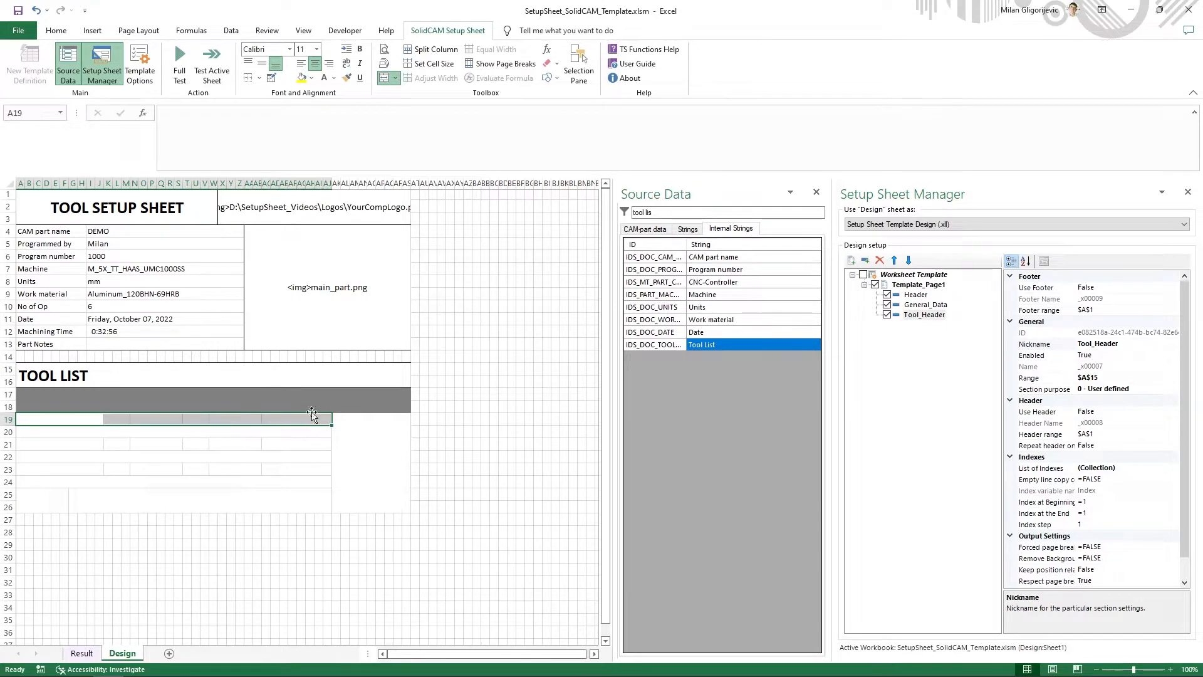
click(259, 78)
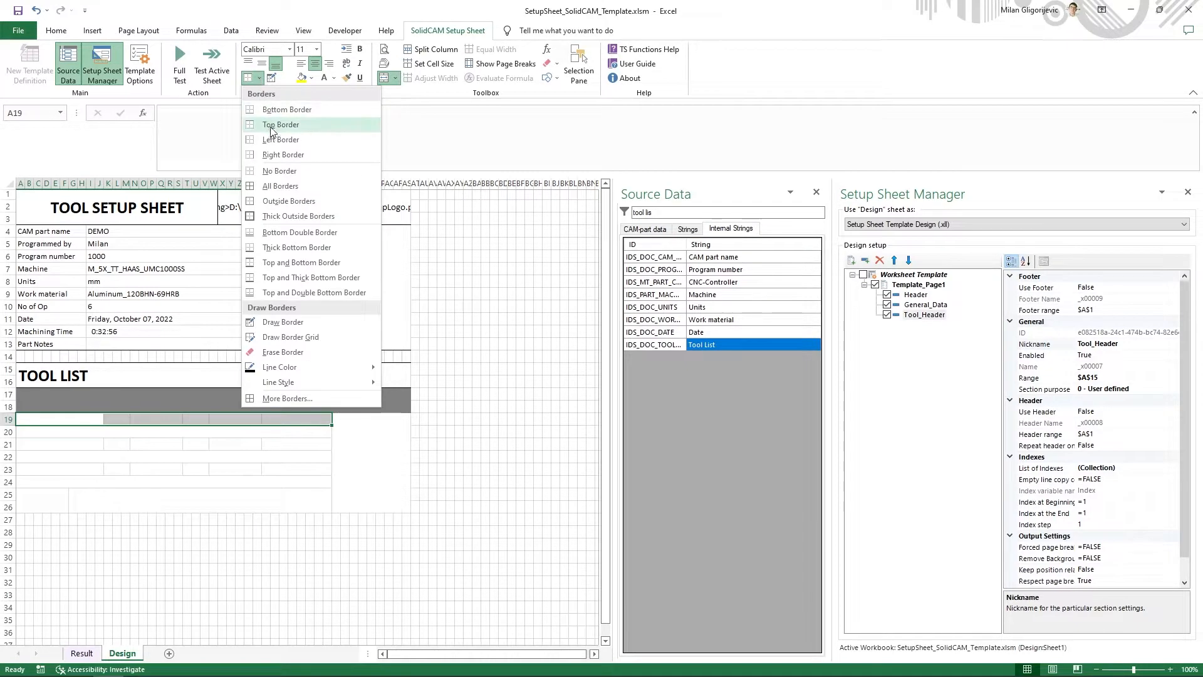
click(287, 110)
- Add right borders to the merged cells A19, K19, N19, T19 and W19 to separate the tool data fields
click(86, 416)
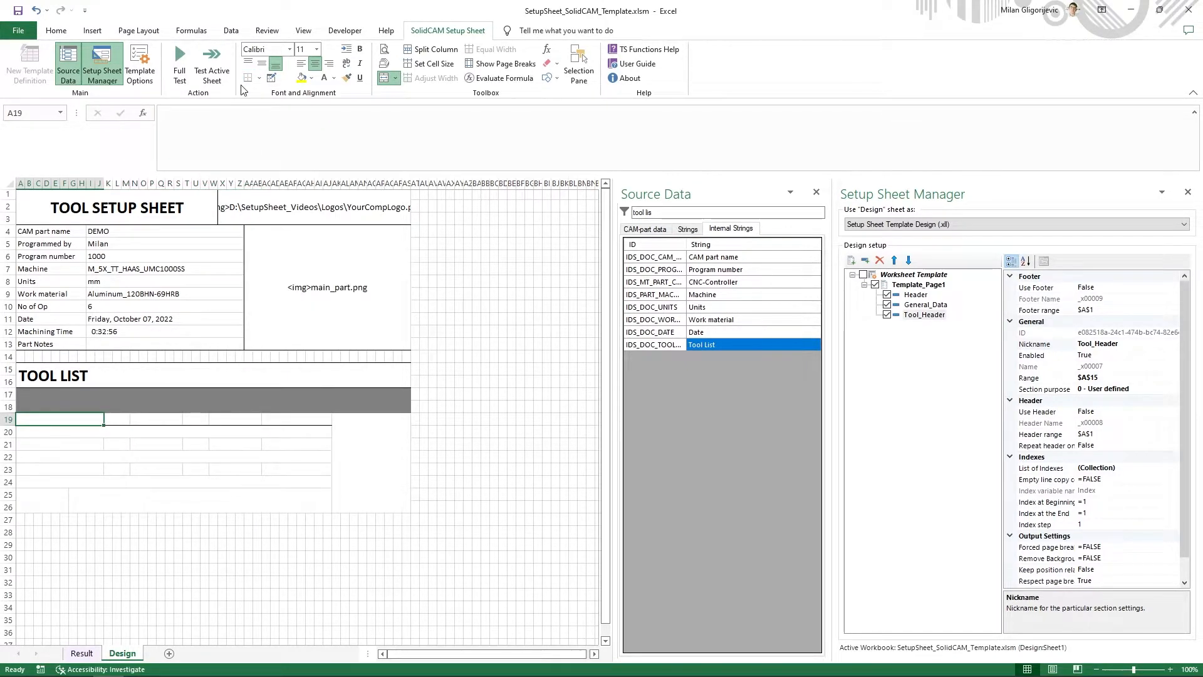
click(259, 78)
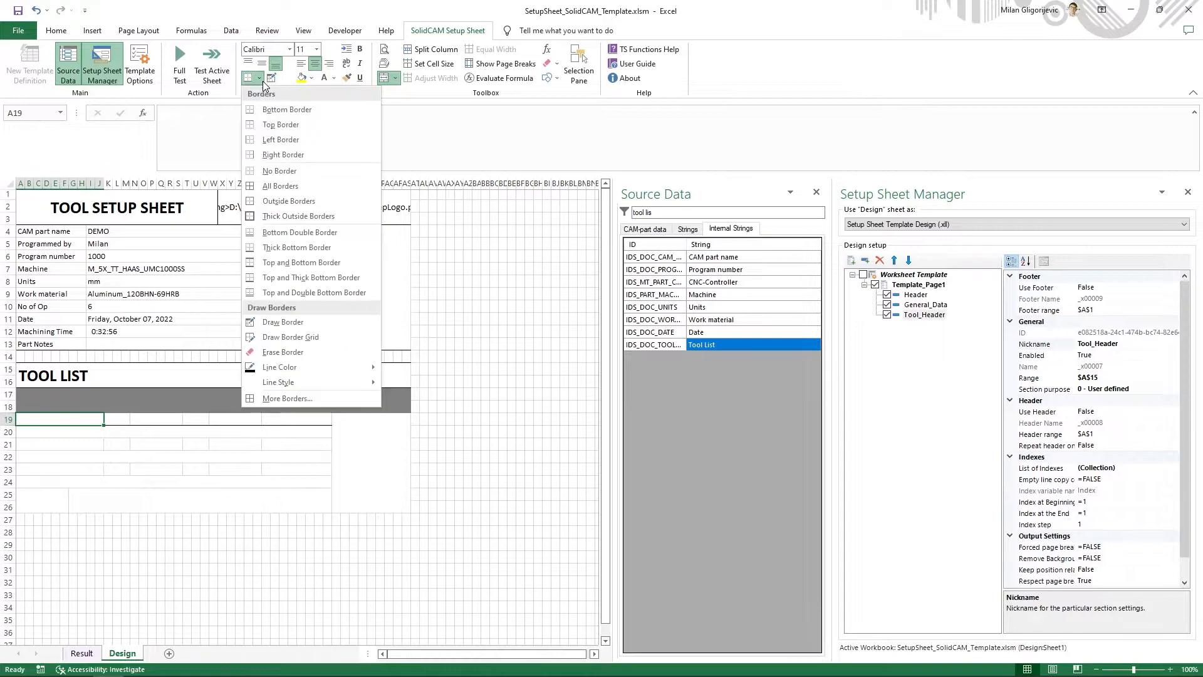
click(275, 154)
key(Right)
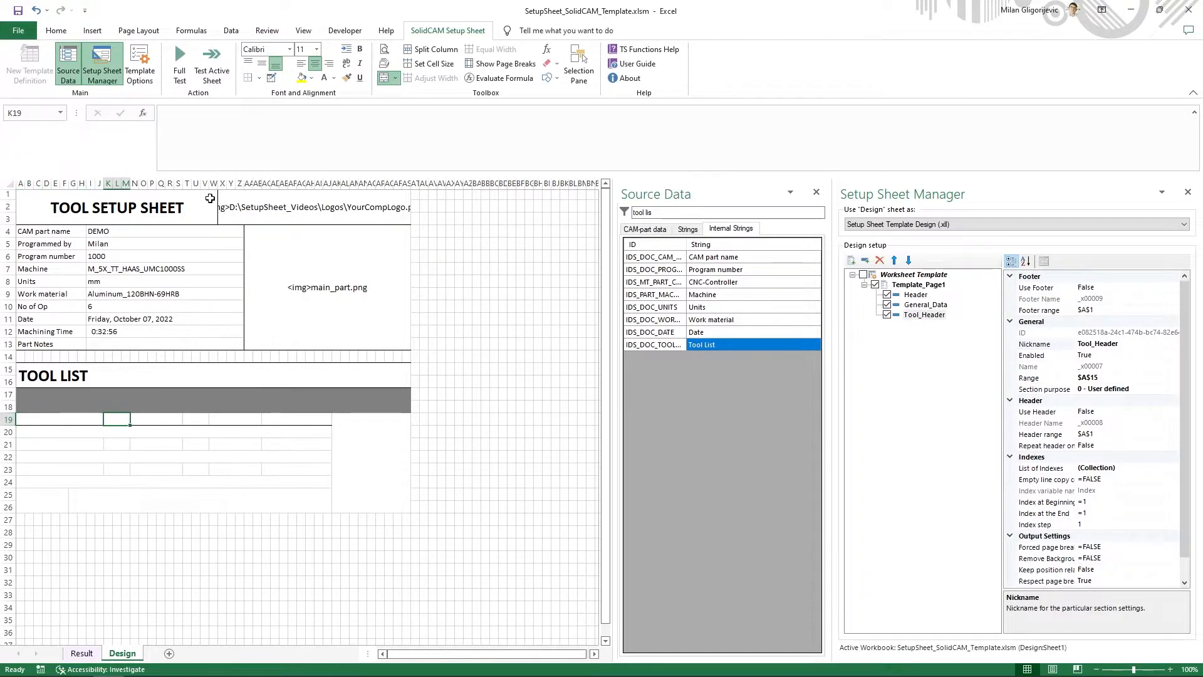
key(Right)
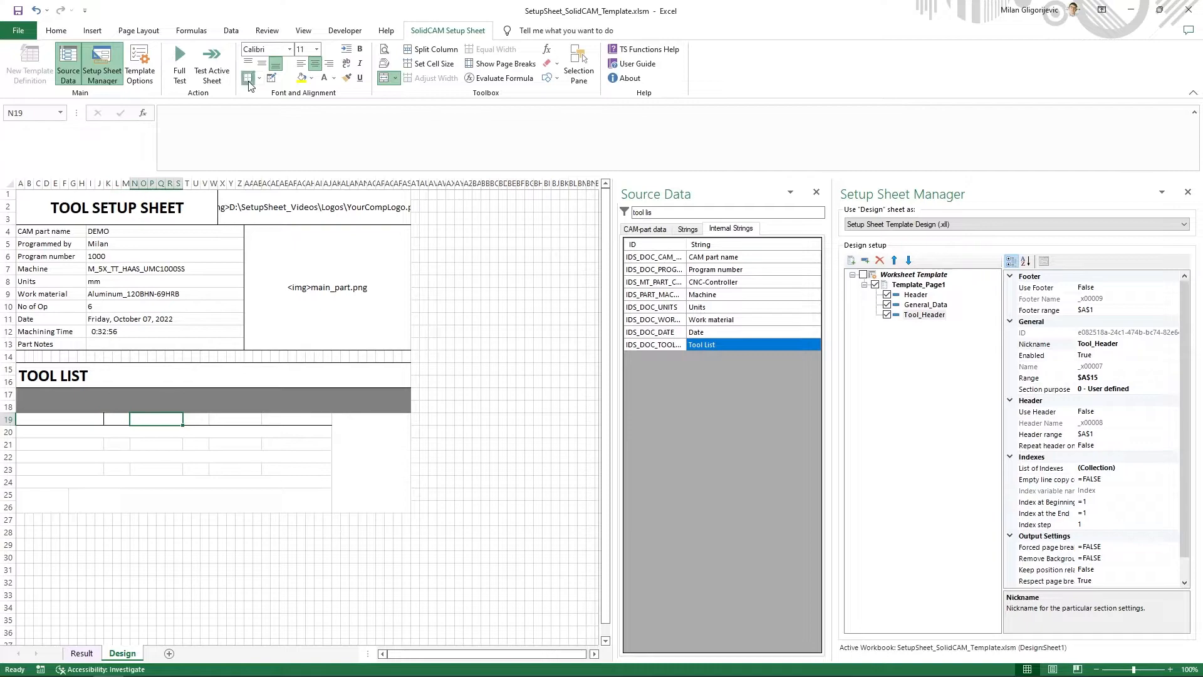
click(248, 82)
key(Right)
click(248, 82)
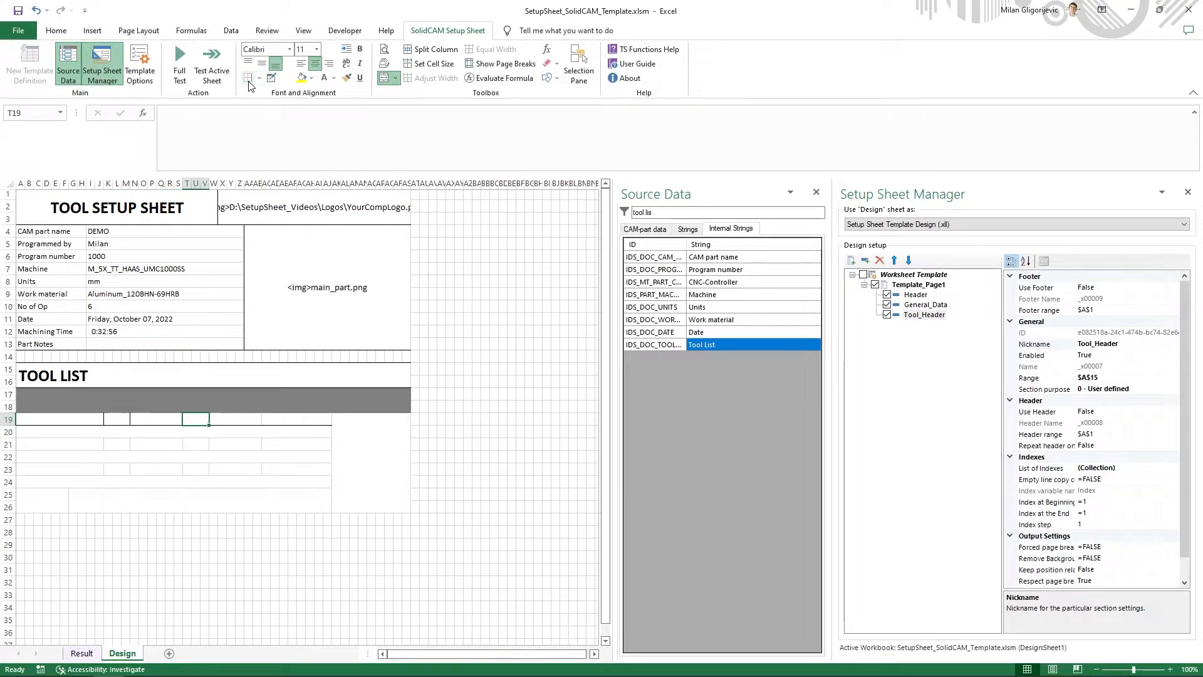
key(Right)
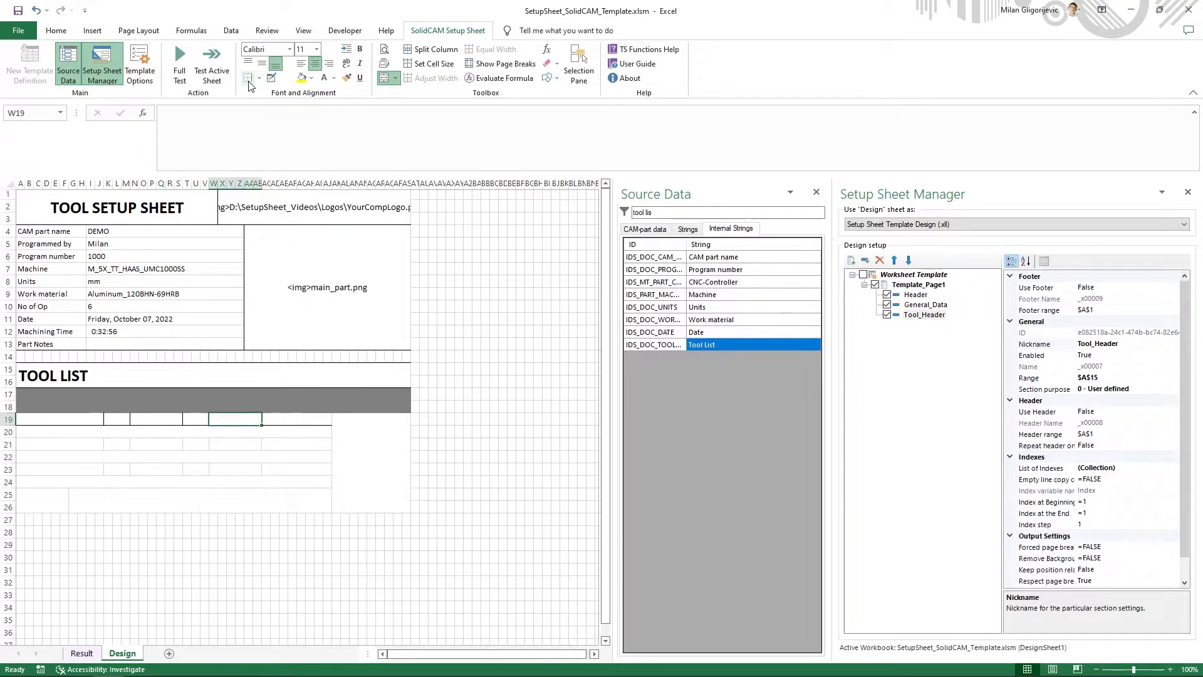
click(248, 82)
key(Down)
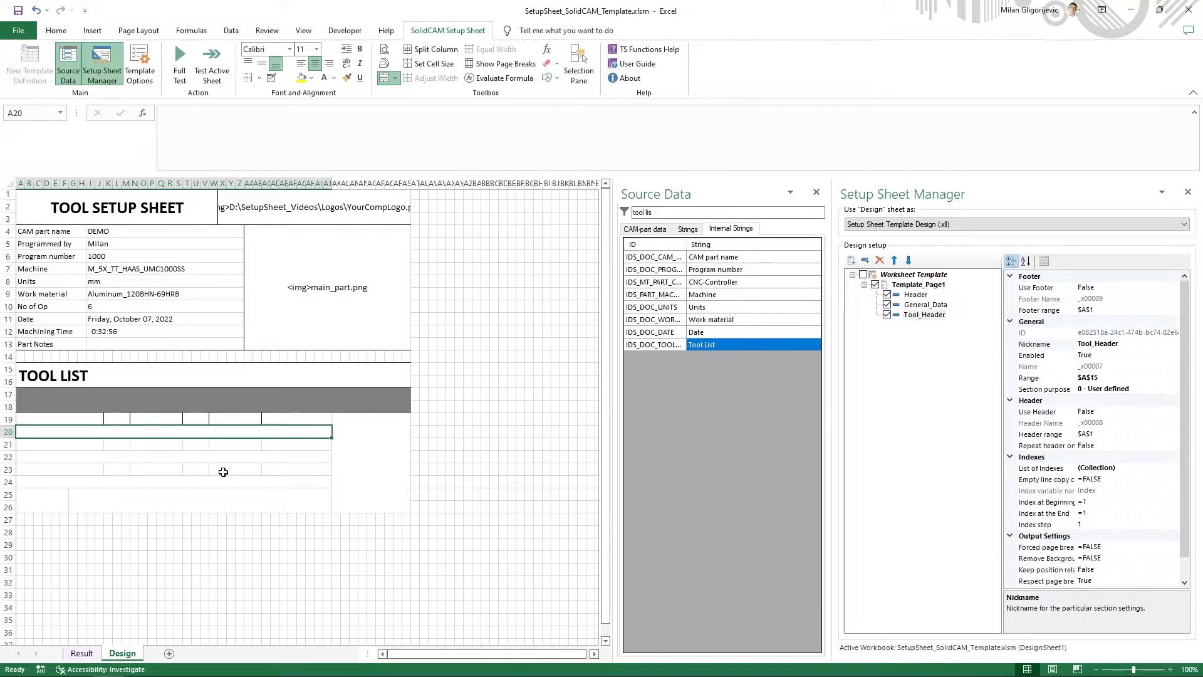
- Compare with the example PDF again and add a bottom border to the tool data cells A21:AJ21
key(alt+Tab)
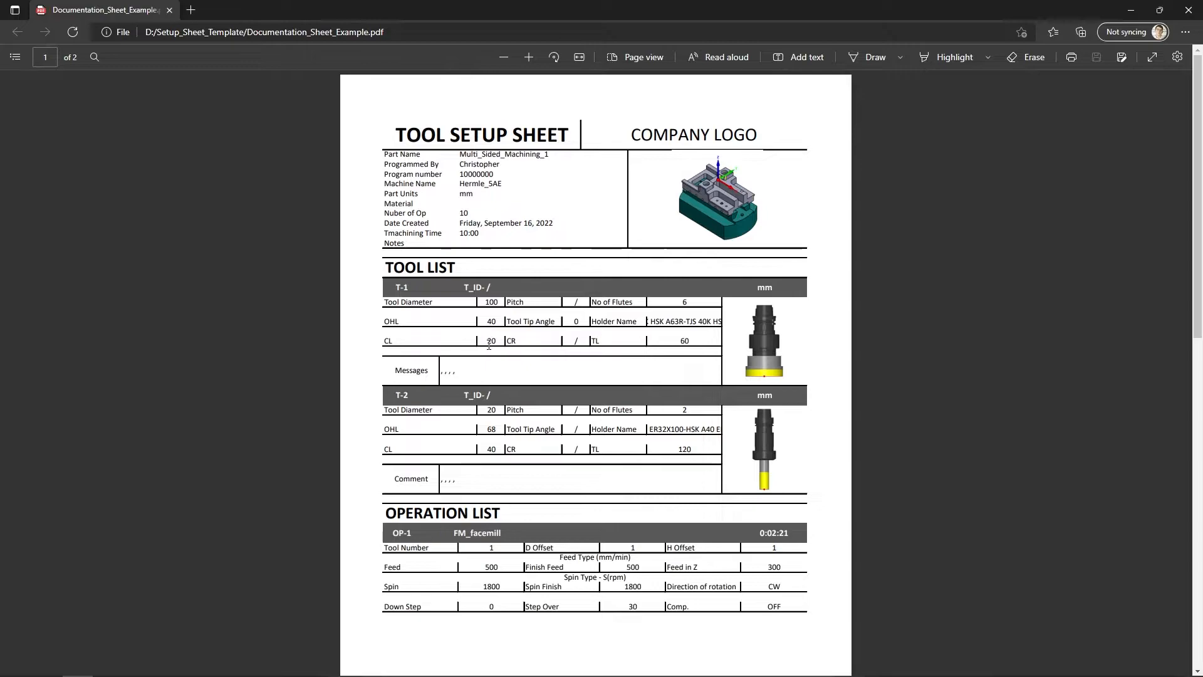
key(alt+Tab)
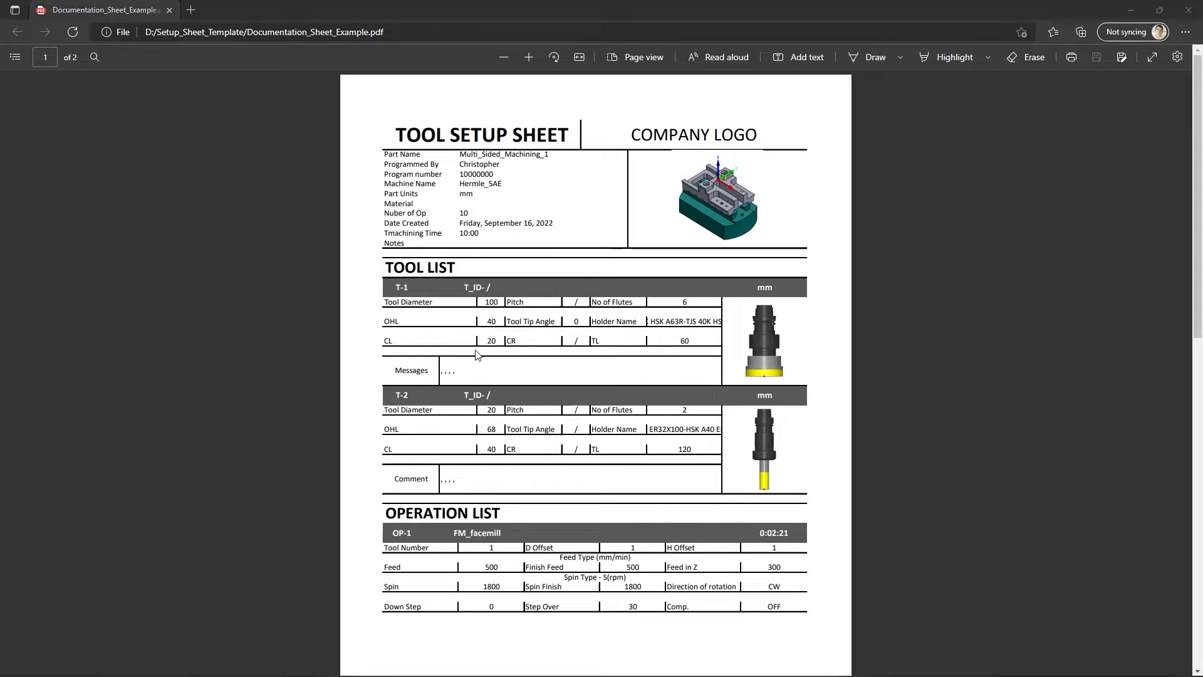
drag(66, 445, 304, 446)
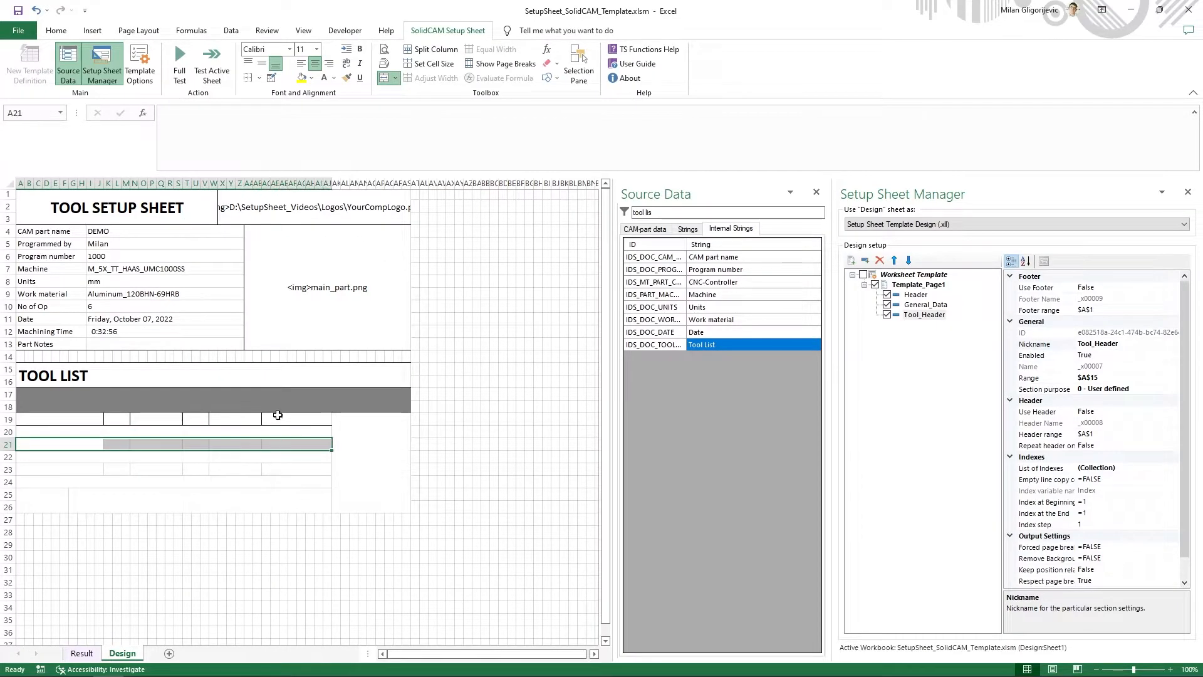
click(259, 79)
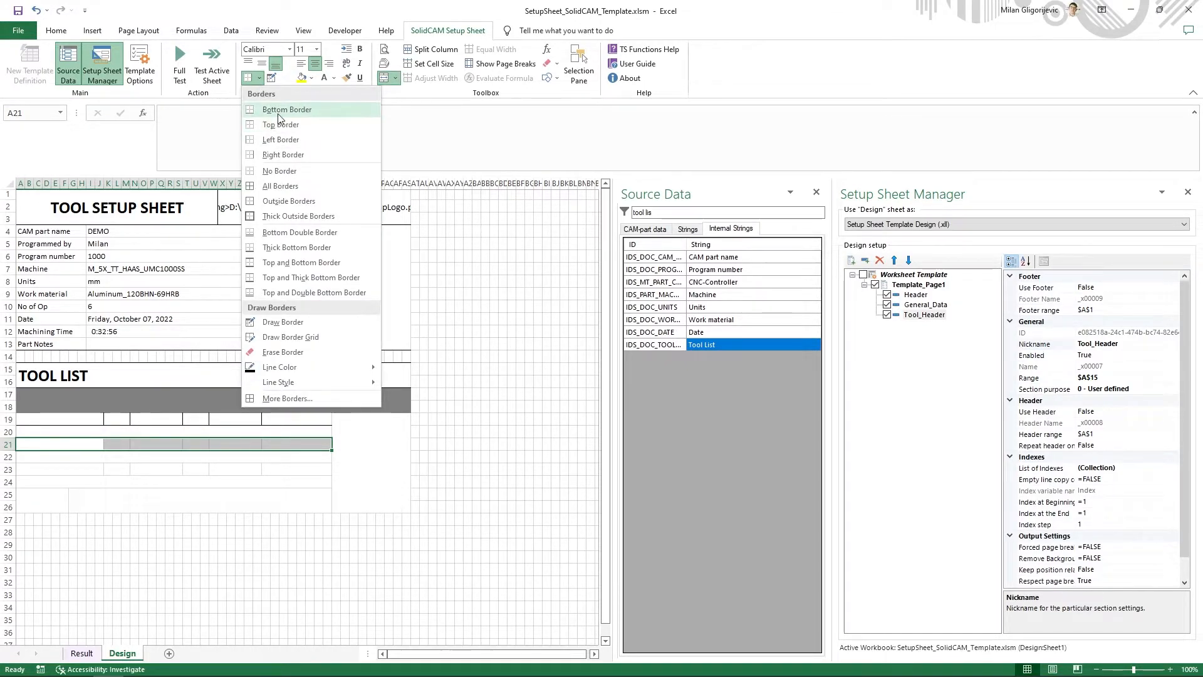
click(280, 113)
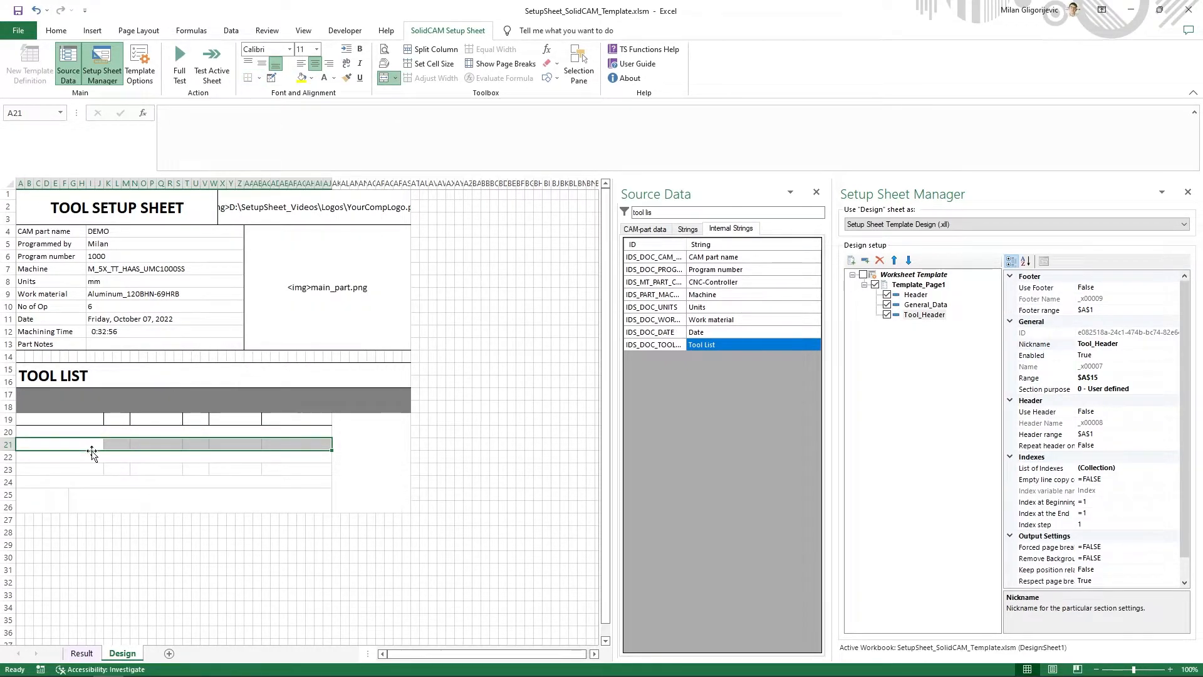
- Add right borders to the merged cells A21, K21, N21, T21 and W21 to separate the second row of tool fields
click(101, 441)
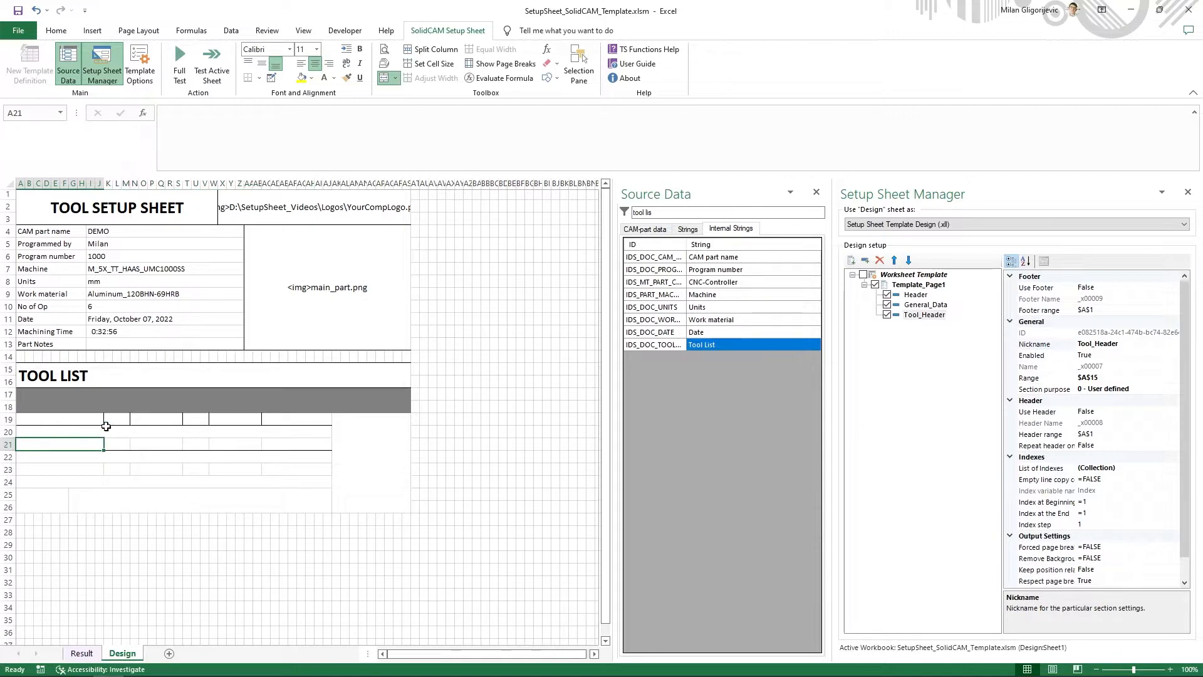
click(258, 78)
click(279, 155)
key(Right)
key(Right)
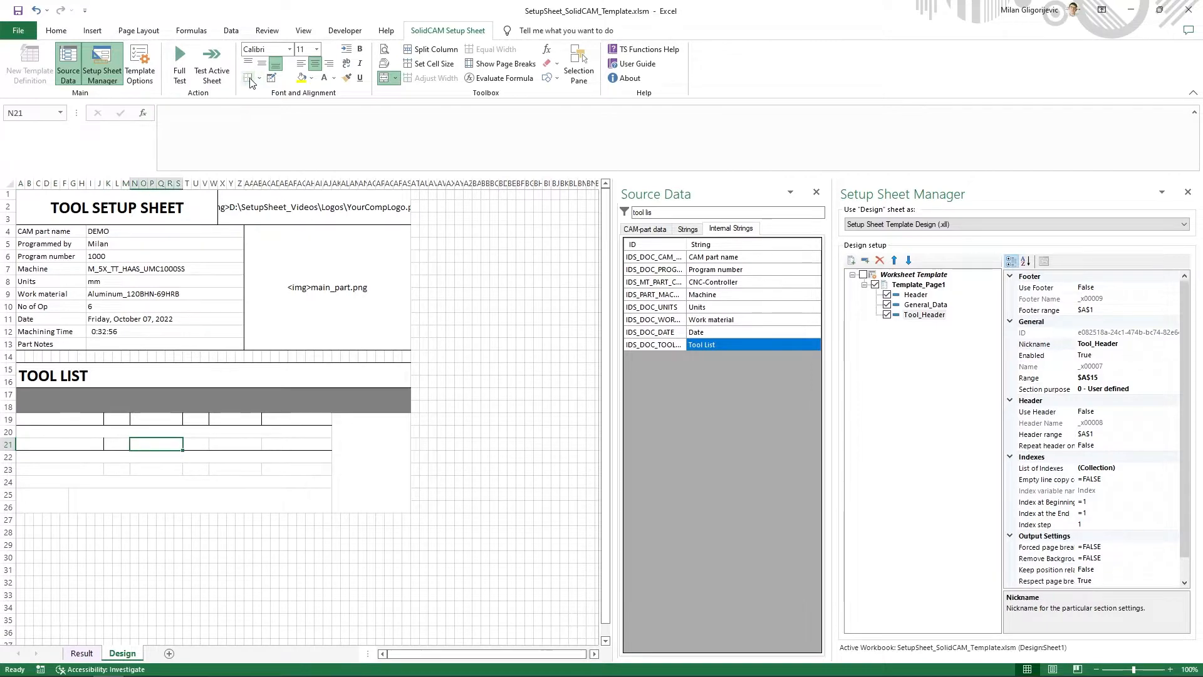
key(Right)
key(Right)
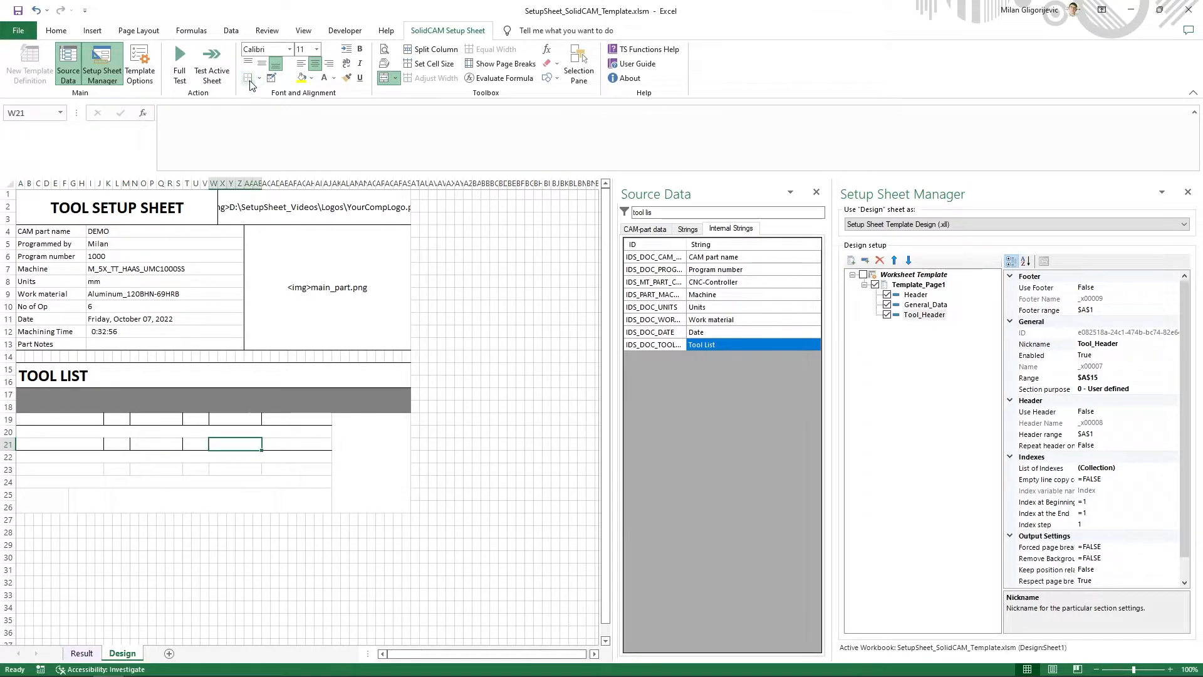
- Copy the bordered tool data cells A21:AJ22 and paste them over A23:AJ24
drag(84, 440, 301, 454)
right_click(301, 456)
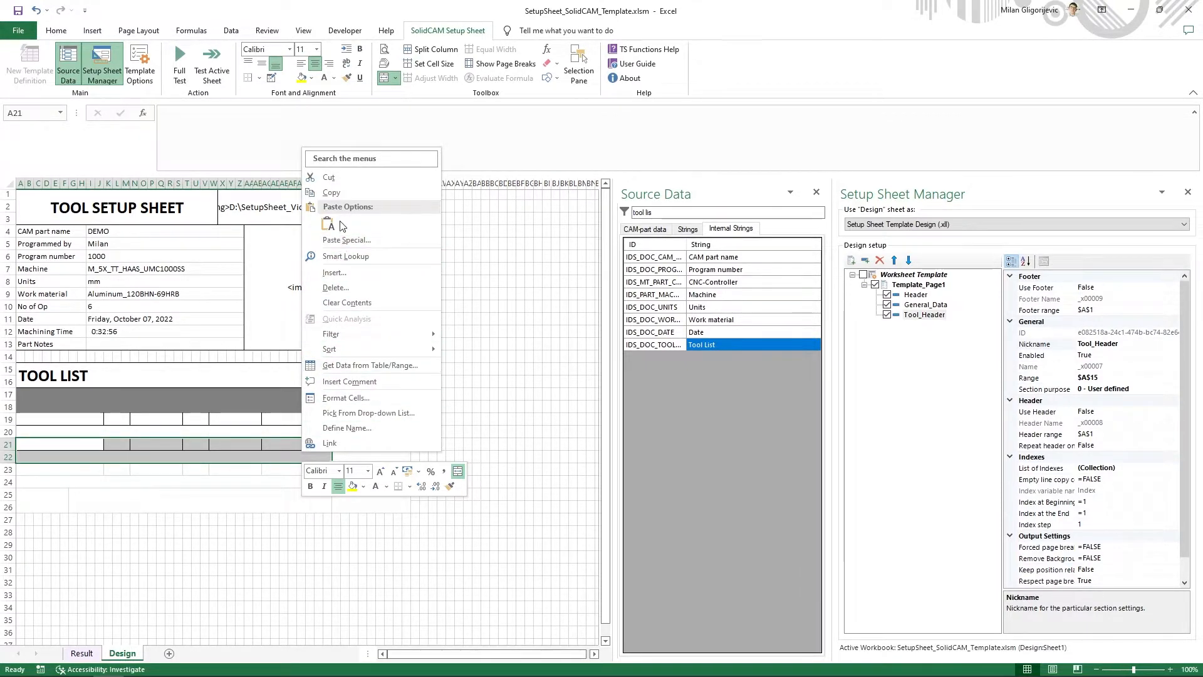
click(331, 193)
drag(32, 470, 282, 478)
right_click(283, 480)
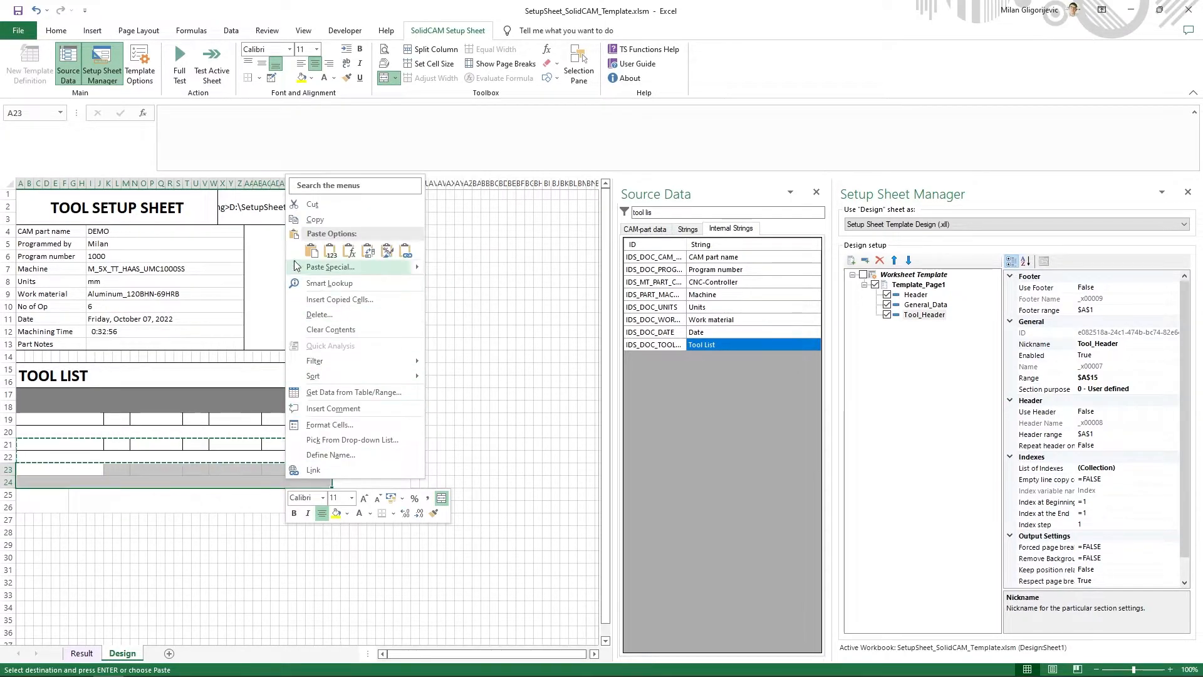
click(311, 251)
click(248, 519)
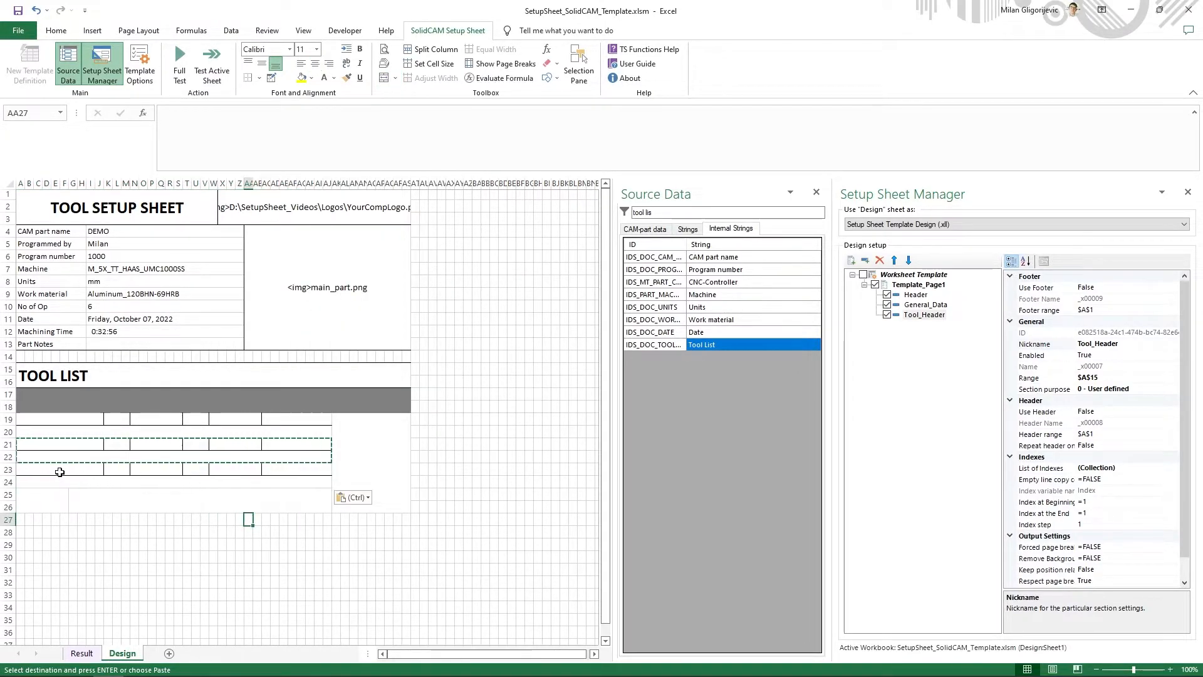
drag(60, 472, 271, 471)
click(279, 483)
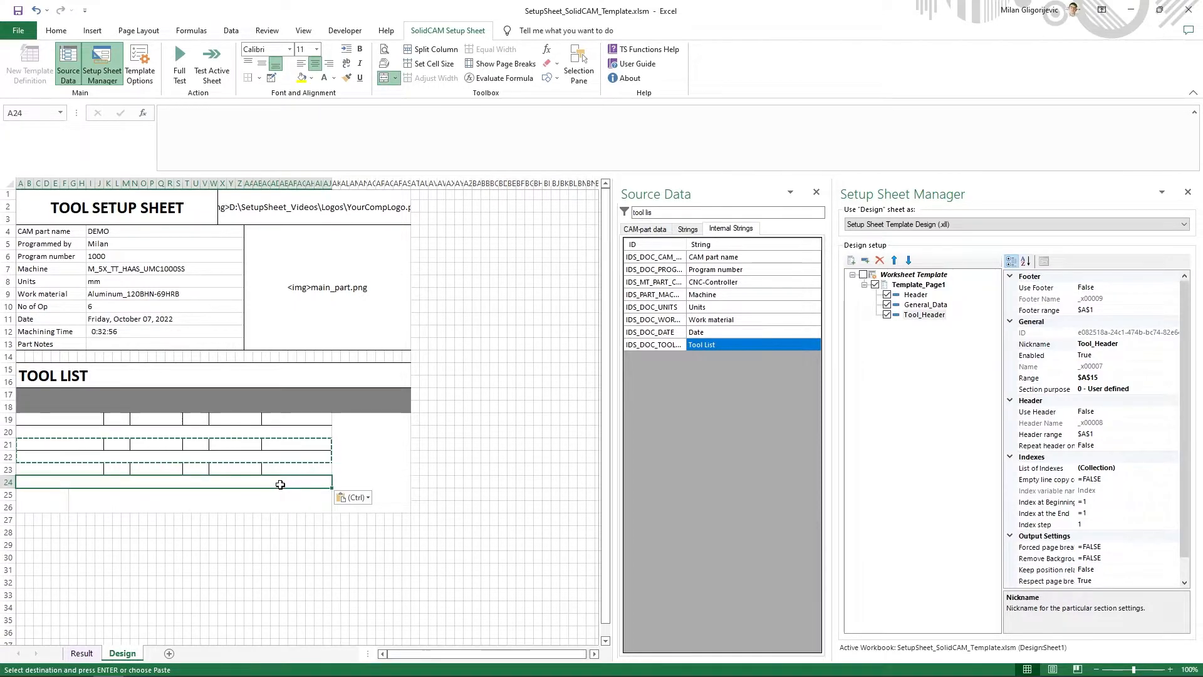
click(352, 468)
click(441, 467)
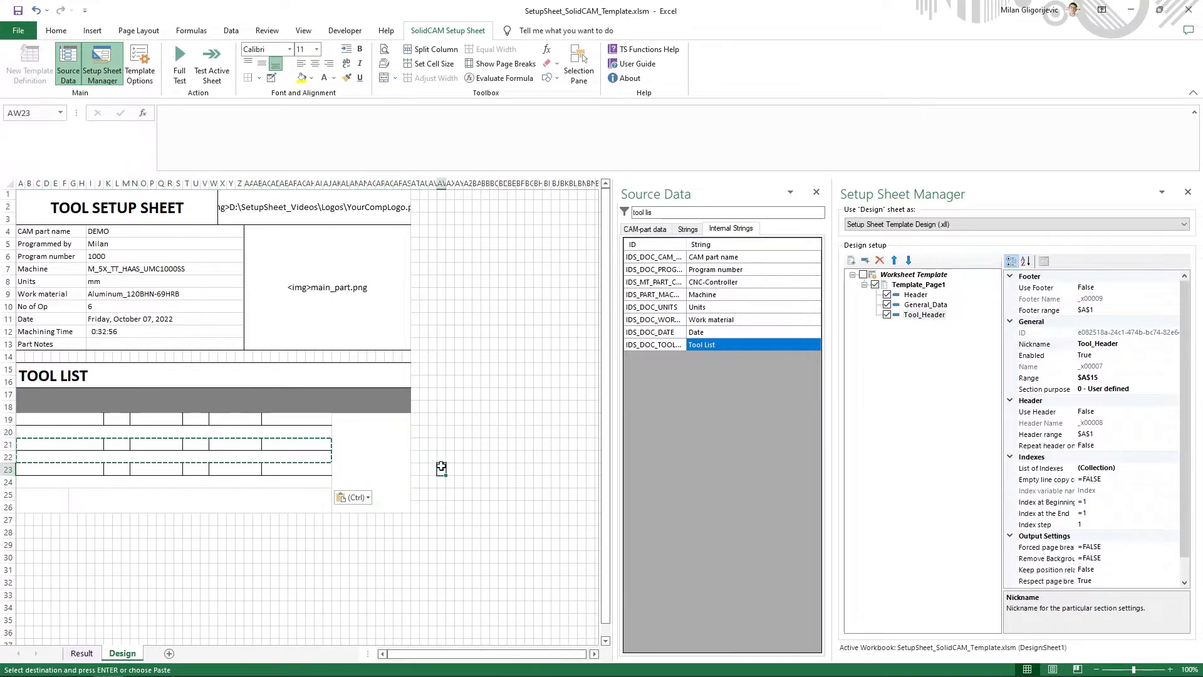
key(Escape)
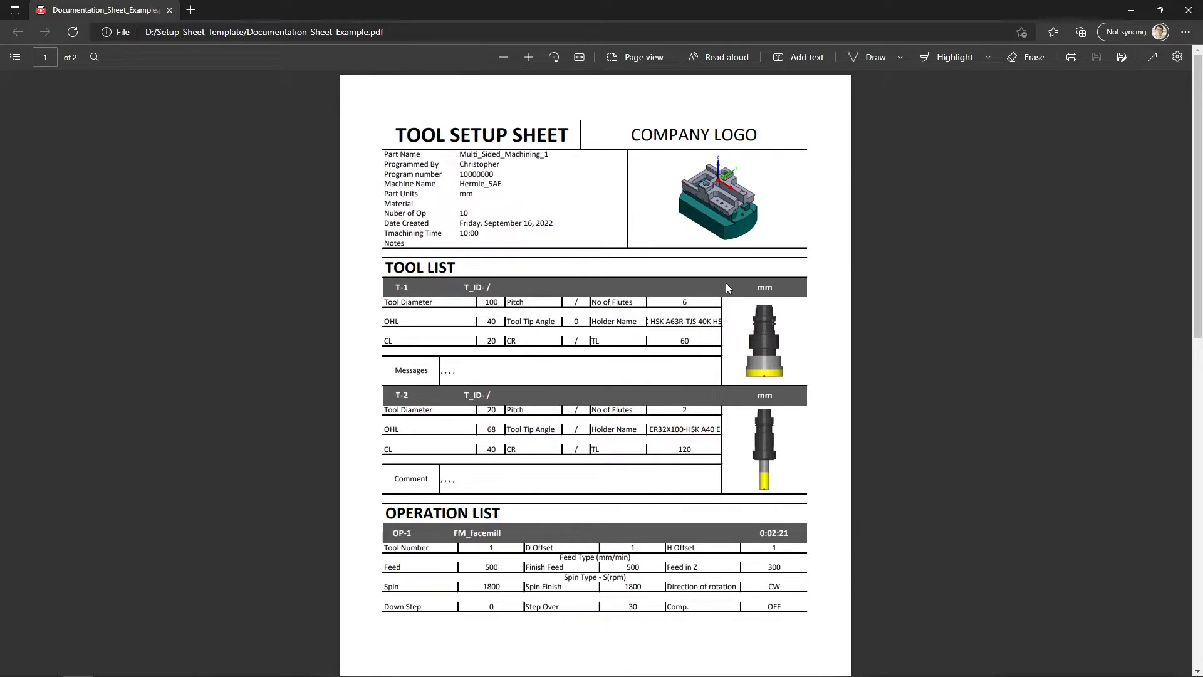
- Compare with the example PDF and add bottom borders to the merged cell A24:AJ24 and to the messages row A25:AJ26
key(alt+Tab)
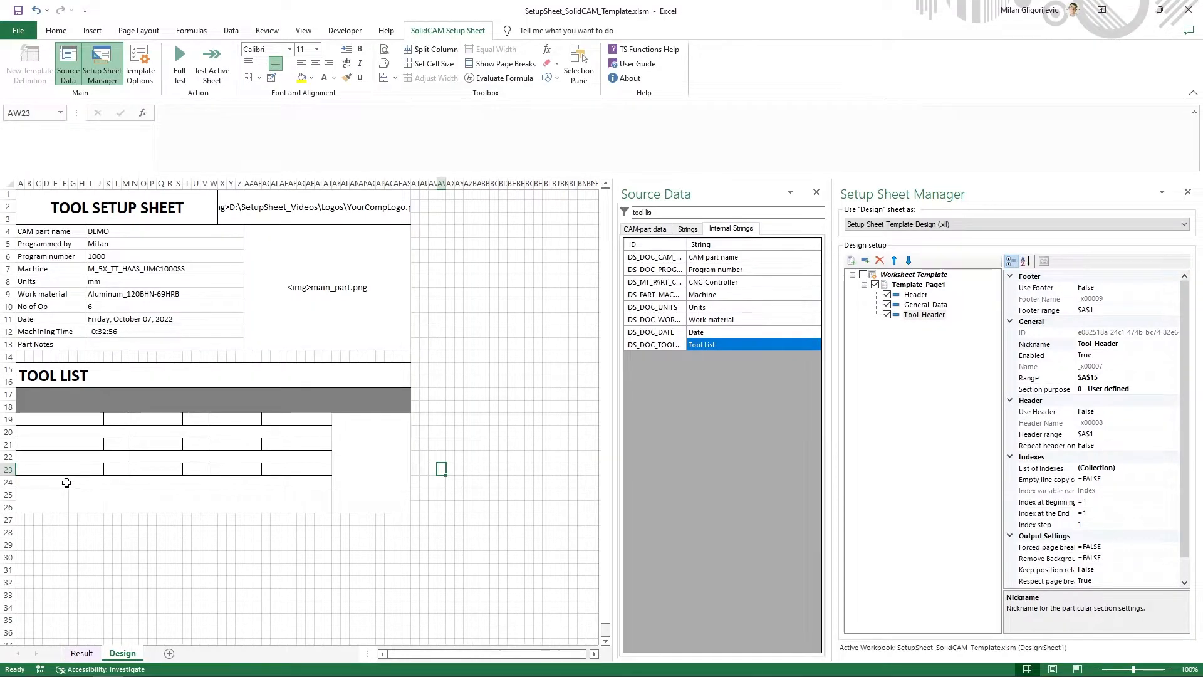
click(62, 482)
click(260, 78)
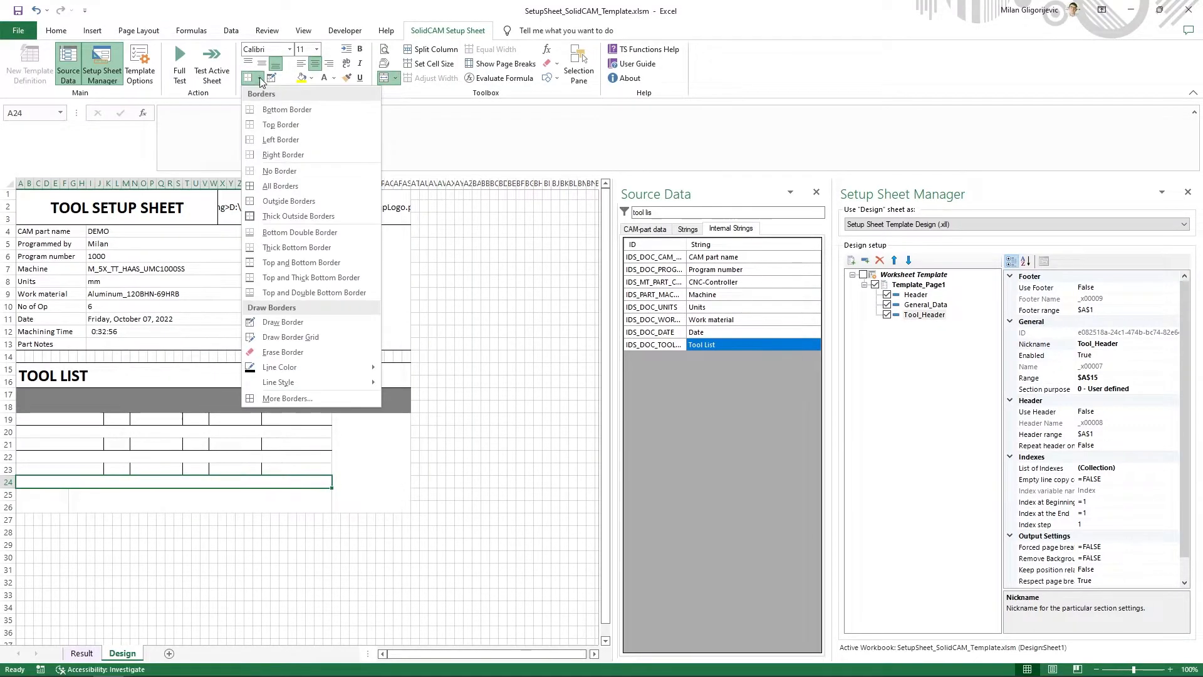
click(269, 110)
click(56, 501)
drag(56, 503, 327, 508)
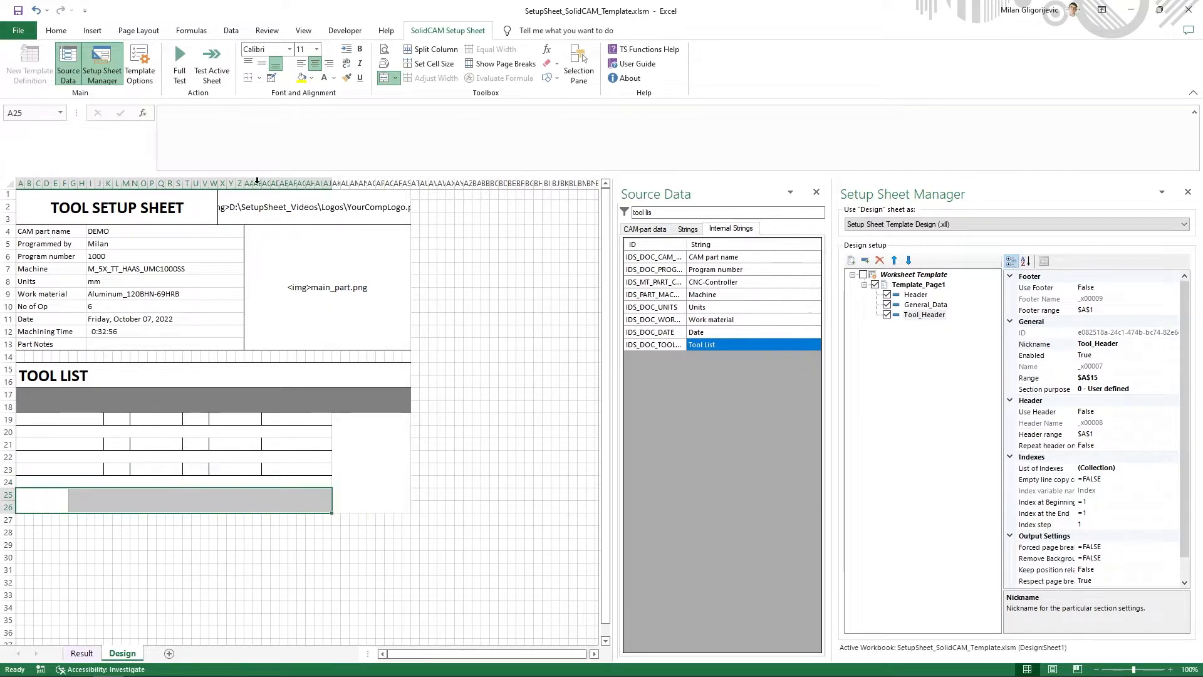
click(259, 78)
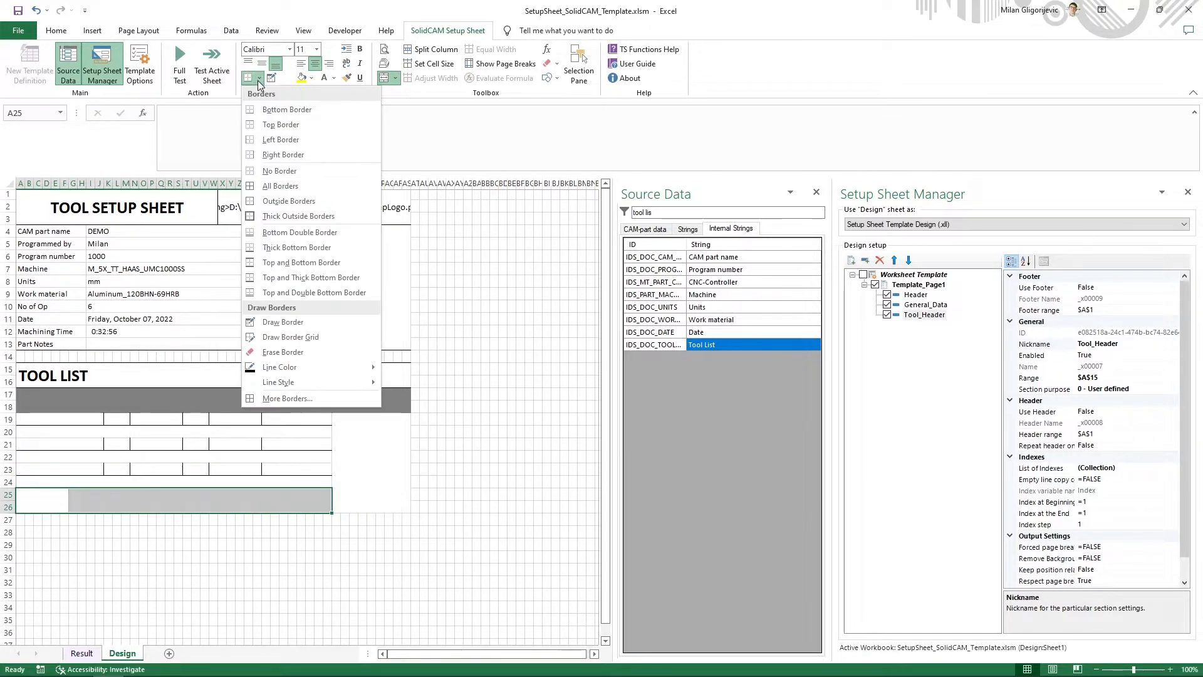
click(270, 110)
click(161, 570)
- Add a right border to the merged cell A25 and a left border to the merged tool image cell AK19
click(56, 495)
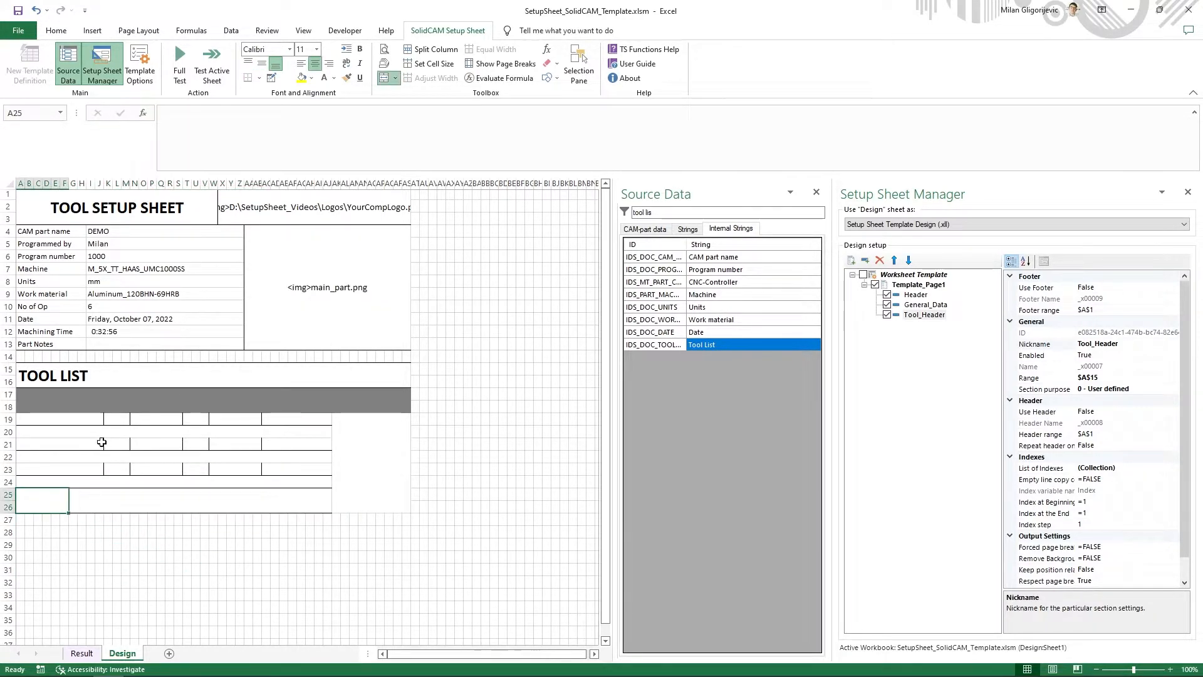
click(259, 77)
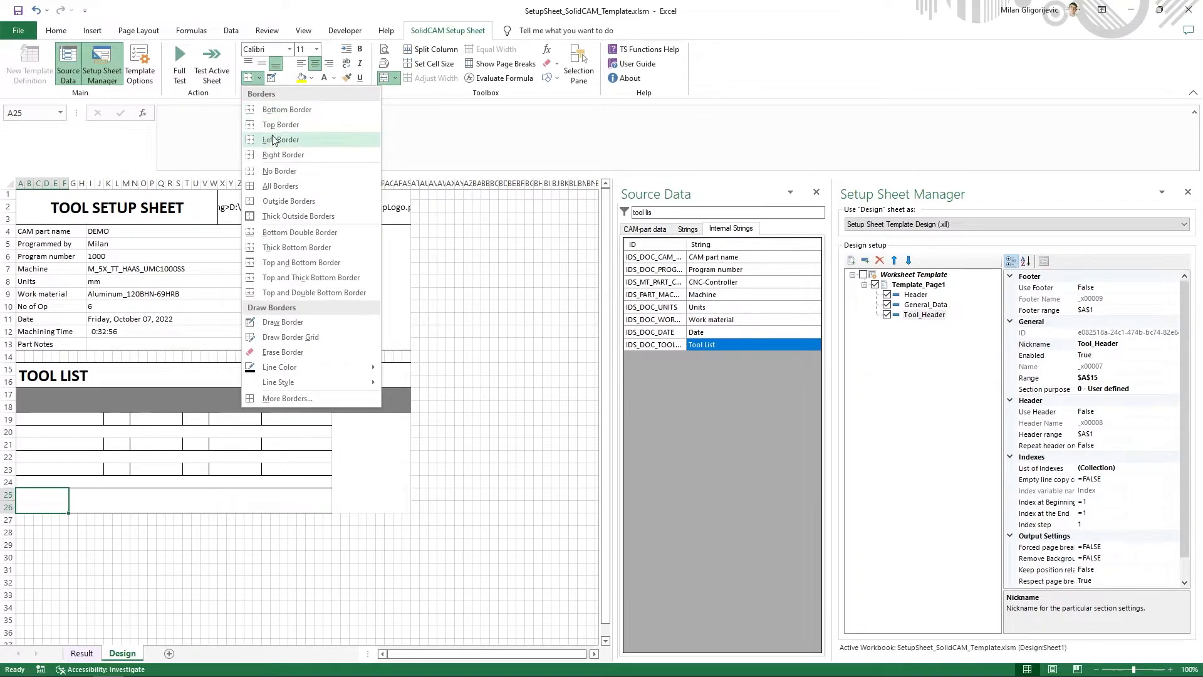
click(273, 152)
click(358, 418)
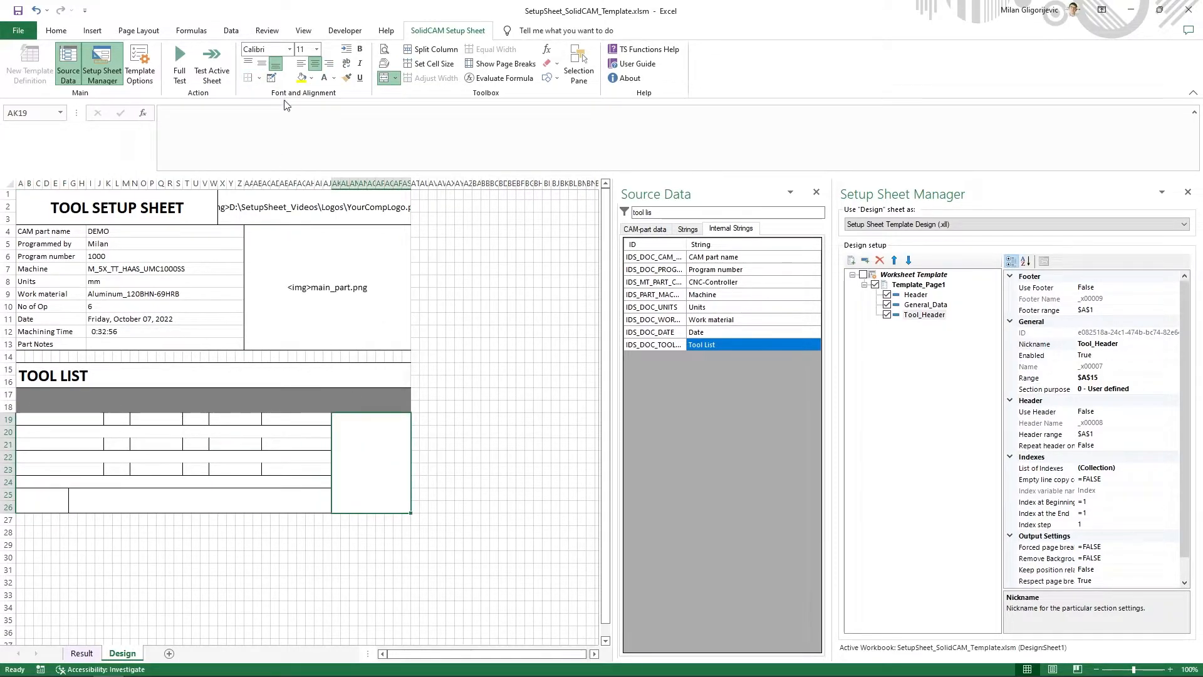
click(259, 78)
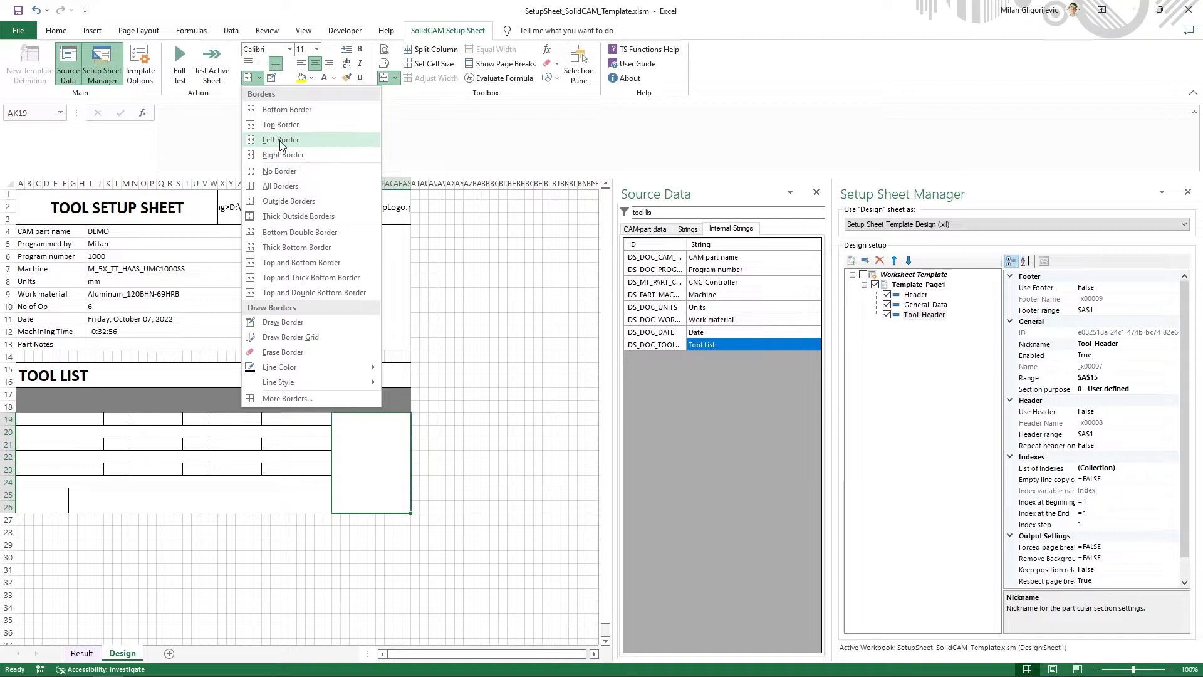
click(281, 140)
click(486, 468)
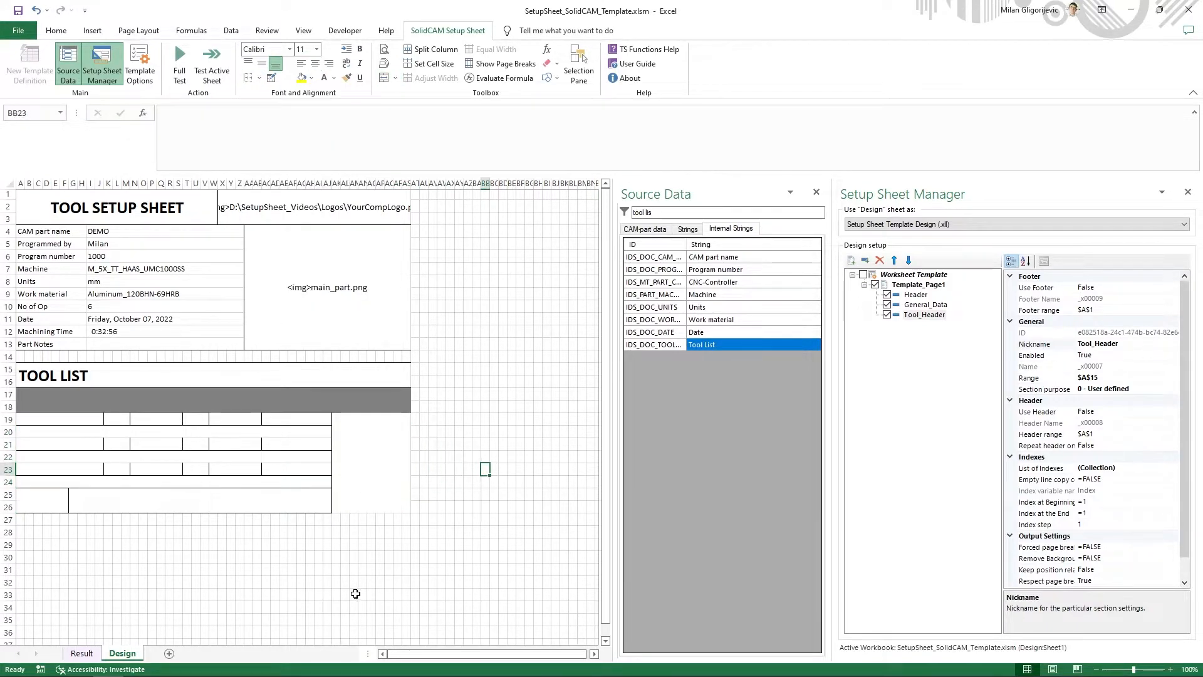
click(358, 453)
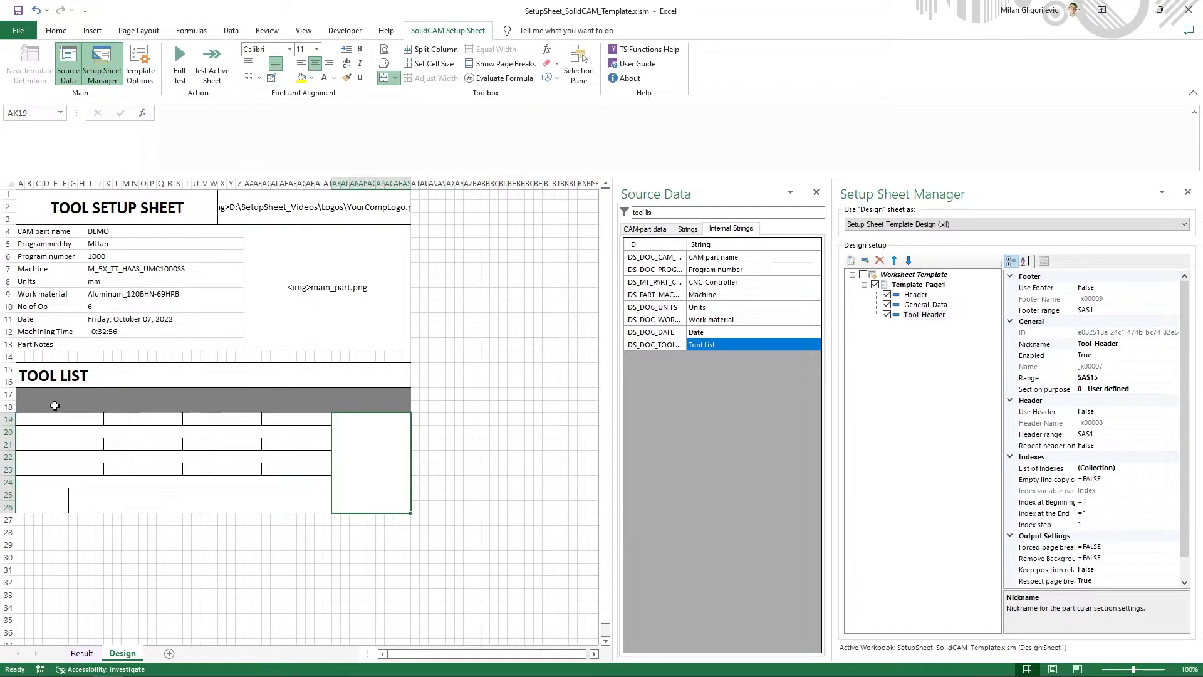
click(34, 400)
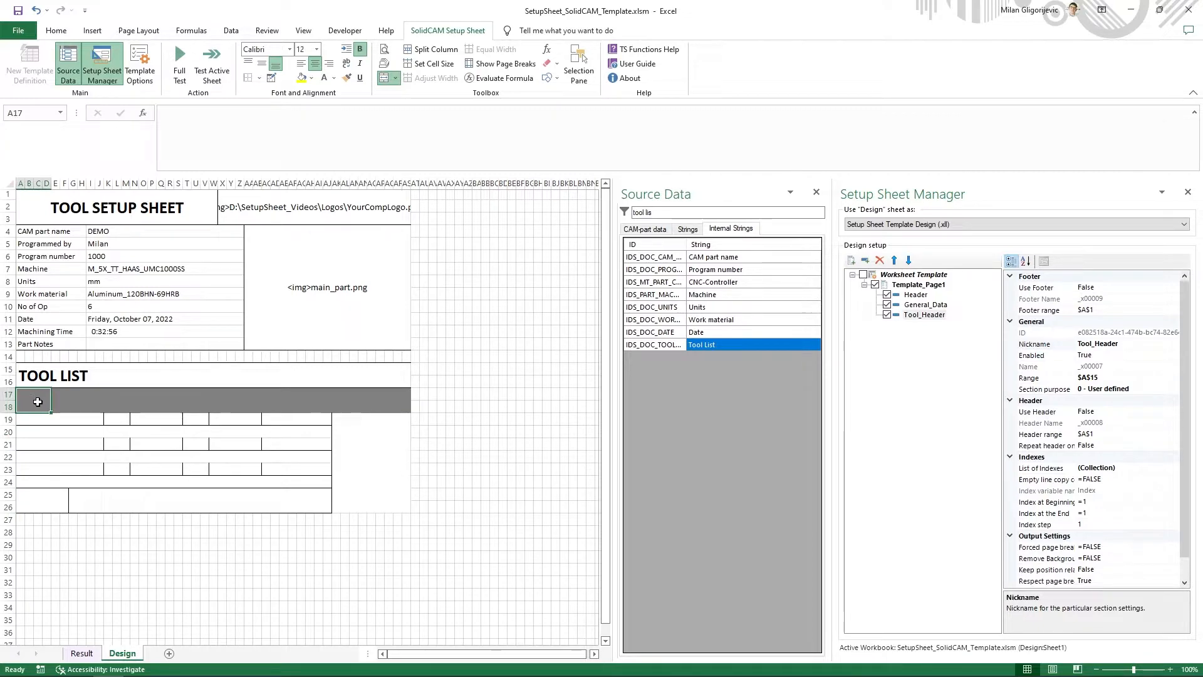
click(365, 480)
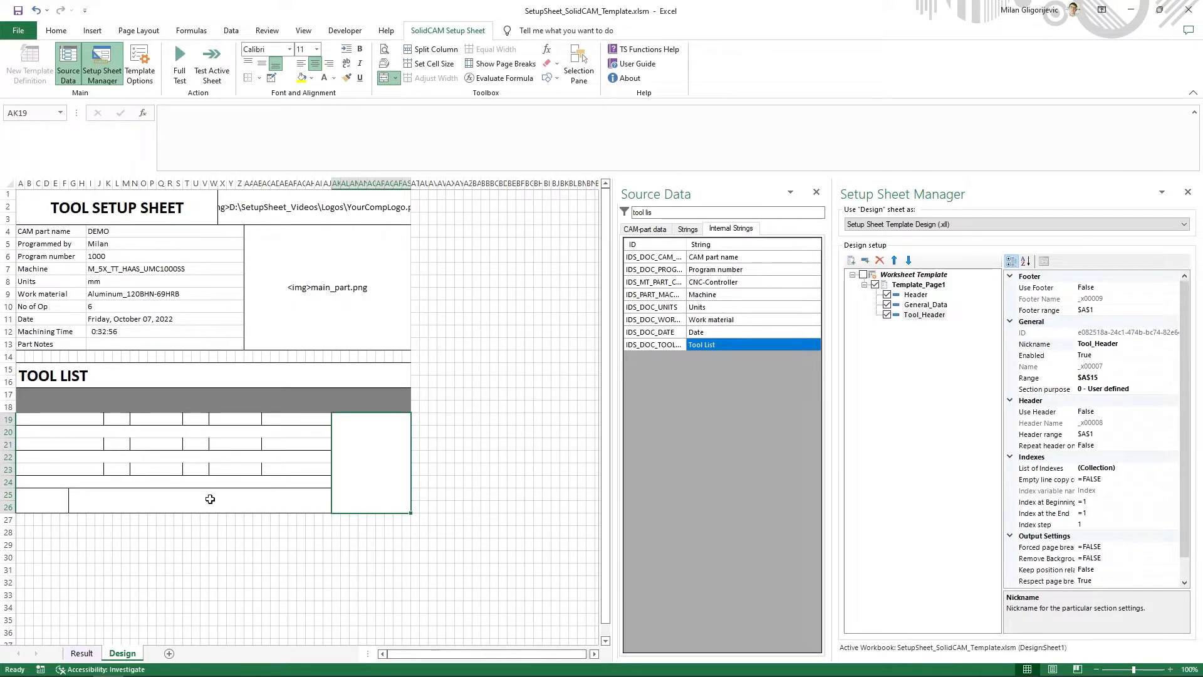
- Check the tool number format in the example PDF and filter the CAM-part source data by "txx"
click(30, 397)
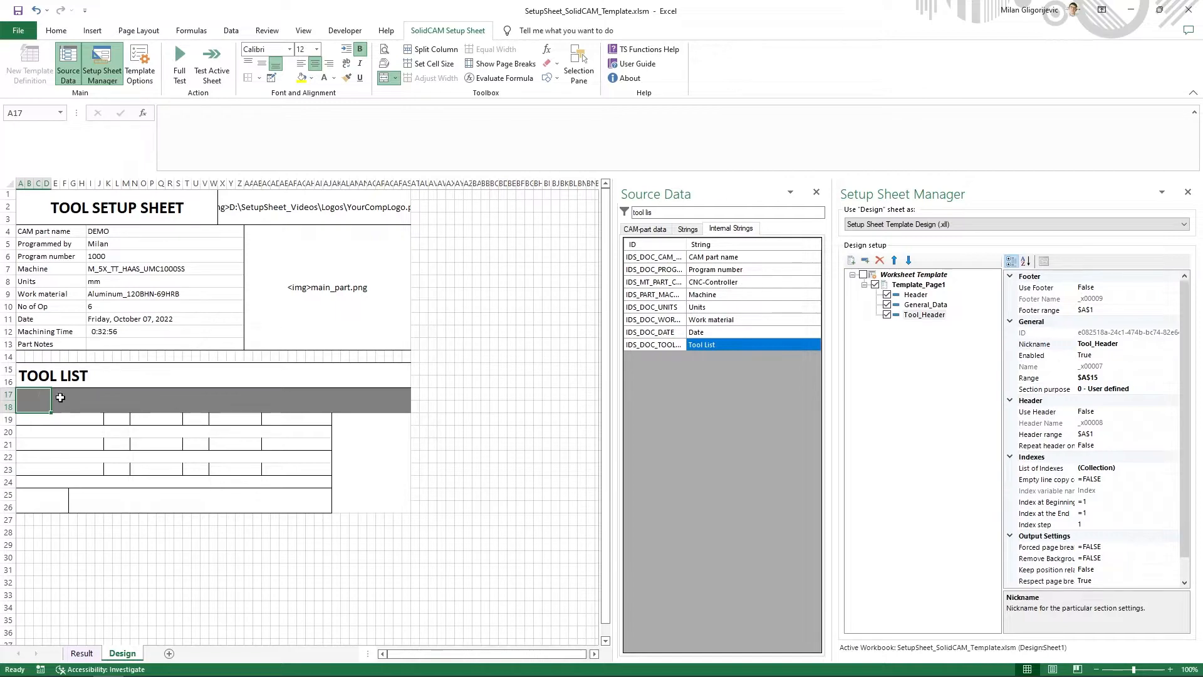
key(alt+Tab)
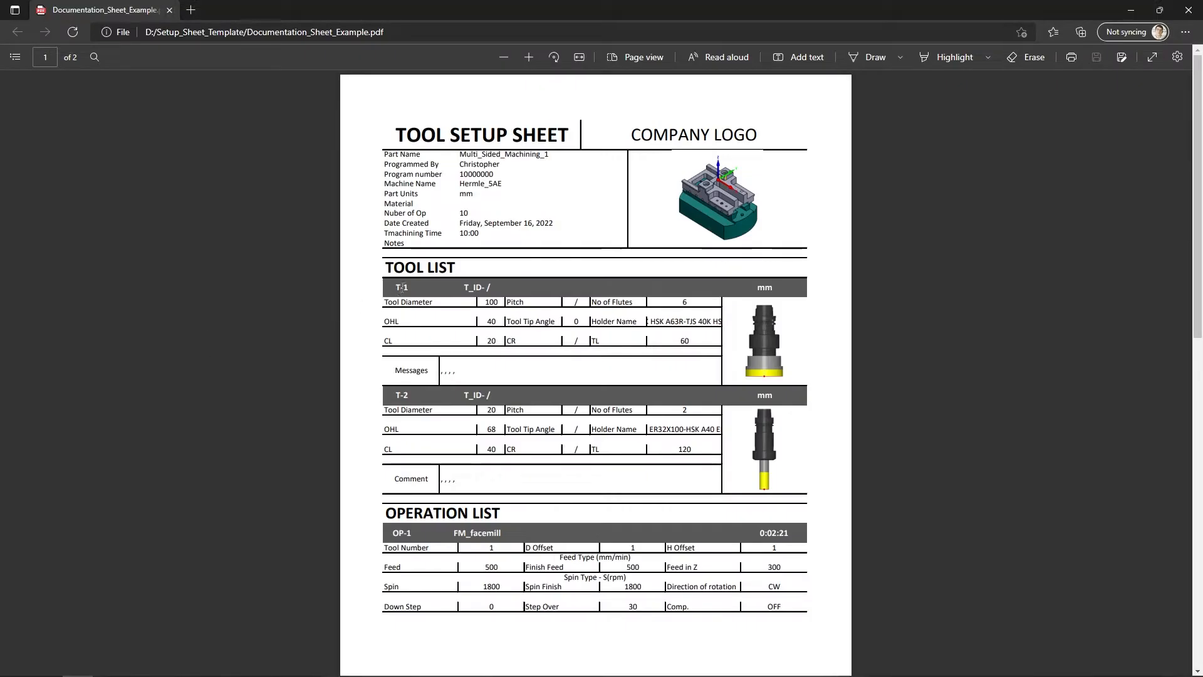
drag(401, 288, 411, 289)
click(411, 289)
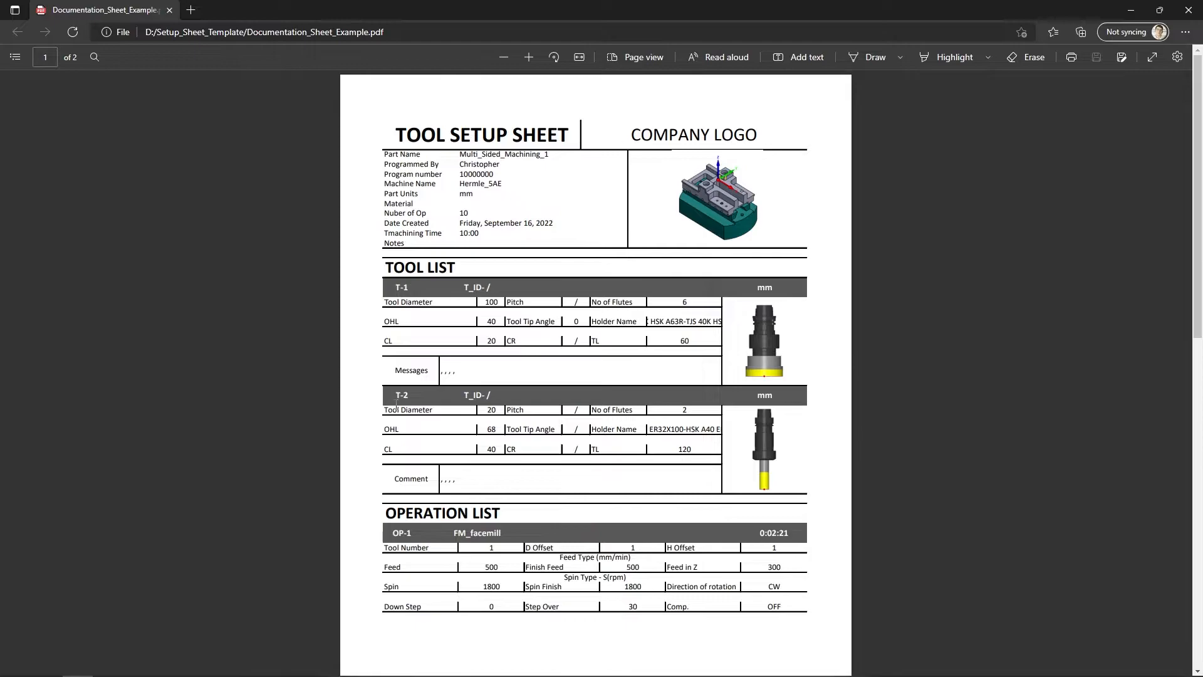
key(alt+Tab)
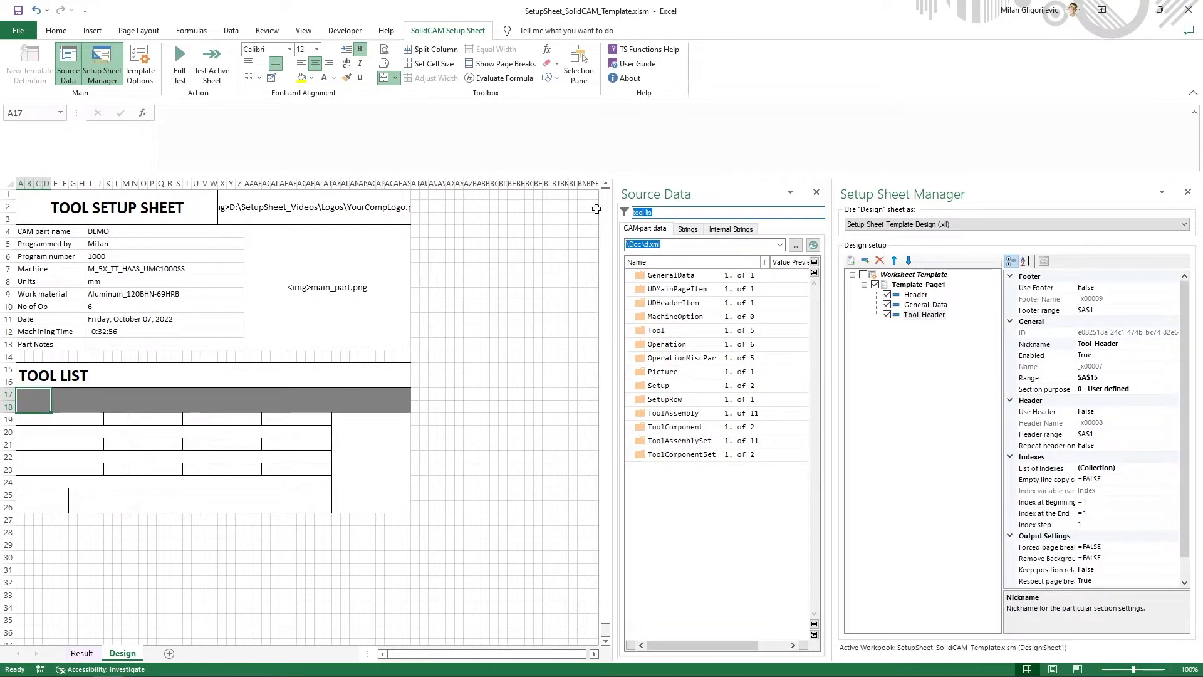
key(BackSpace)
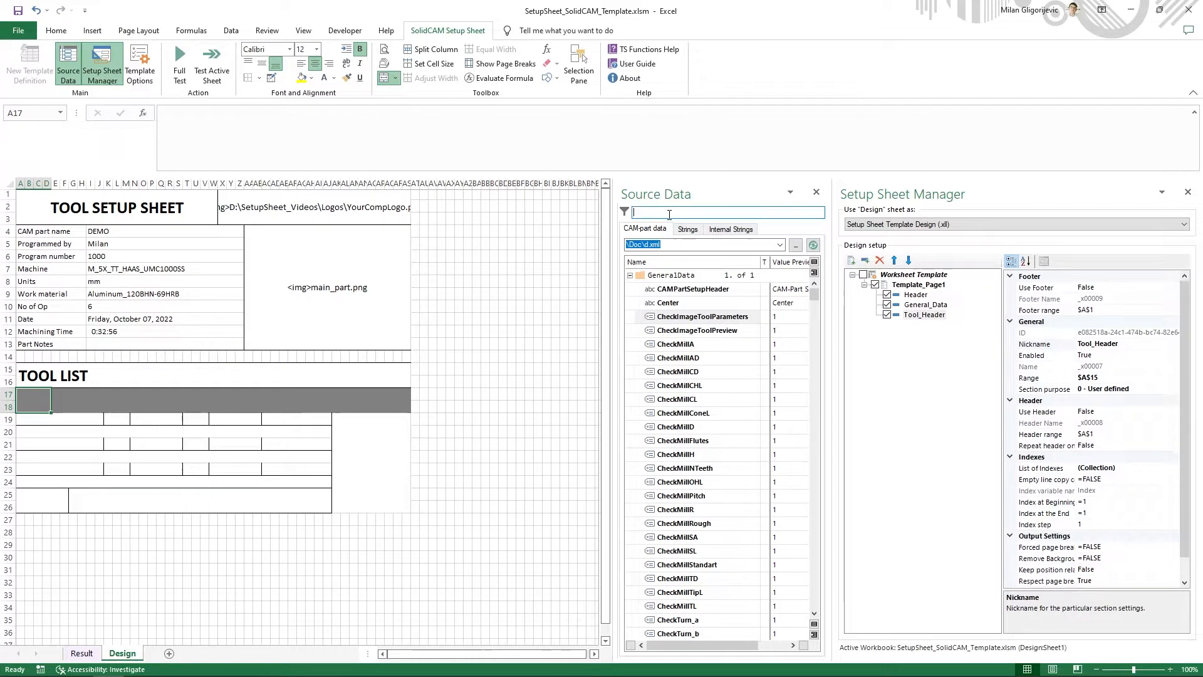
text(txx)
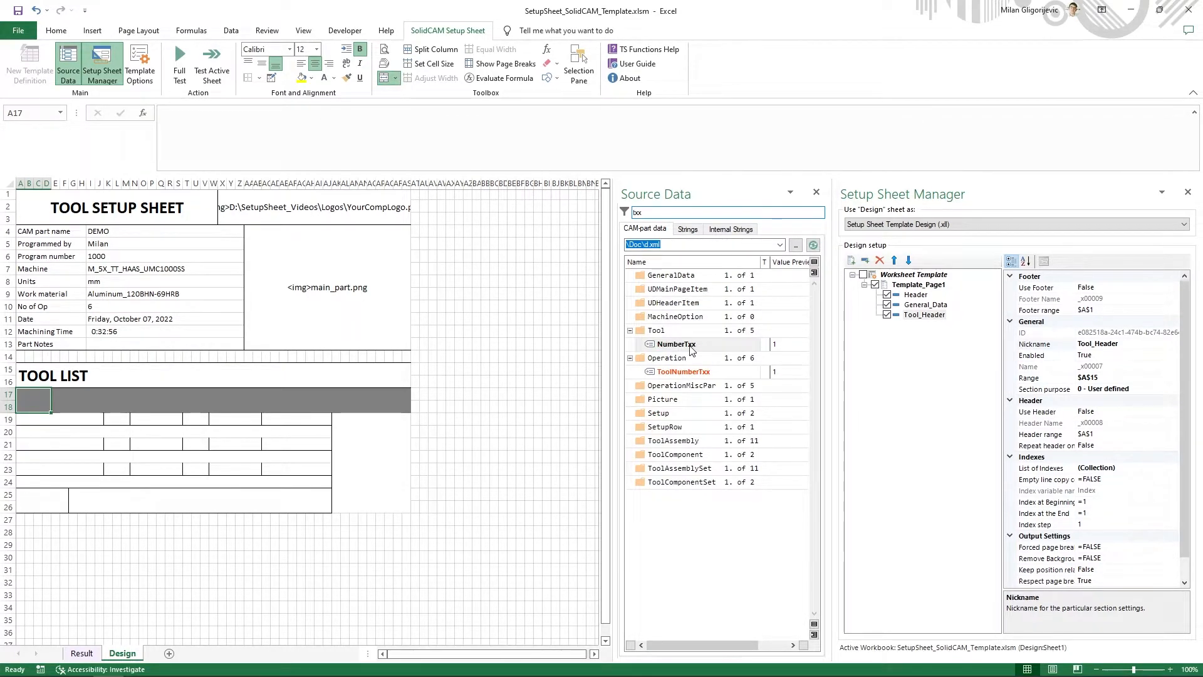
- Copy the Tool variable NumberTxx from the source data and enter it in cell A17 as =tool_NumberTxx
right_click(657, 344)
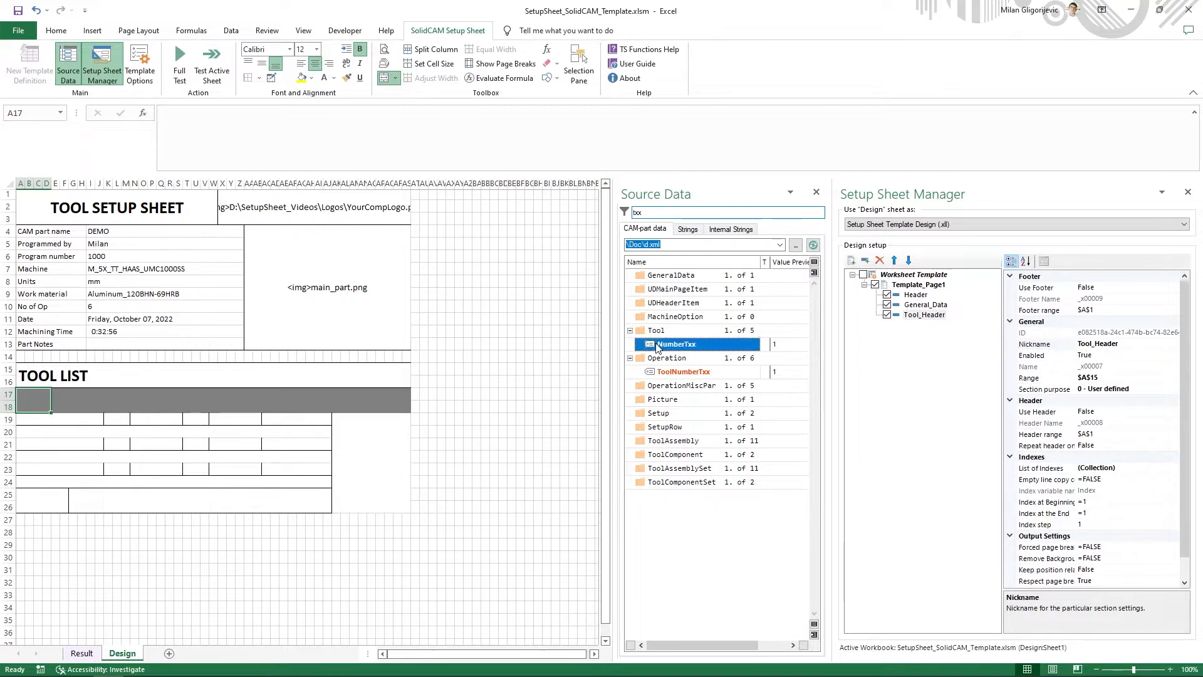
click(685, 366)
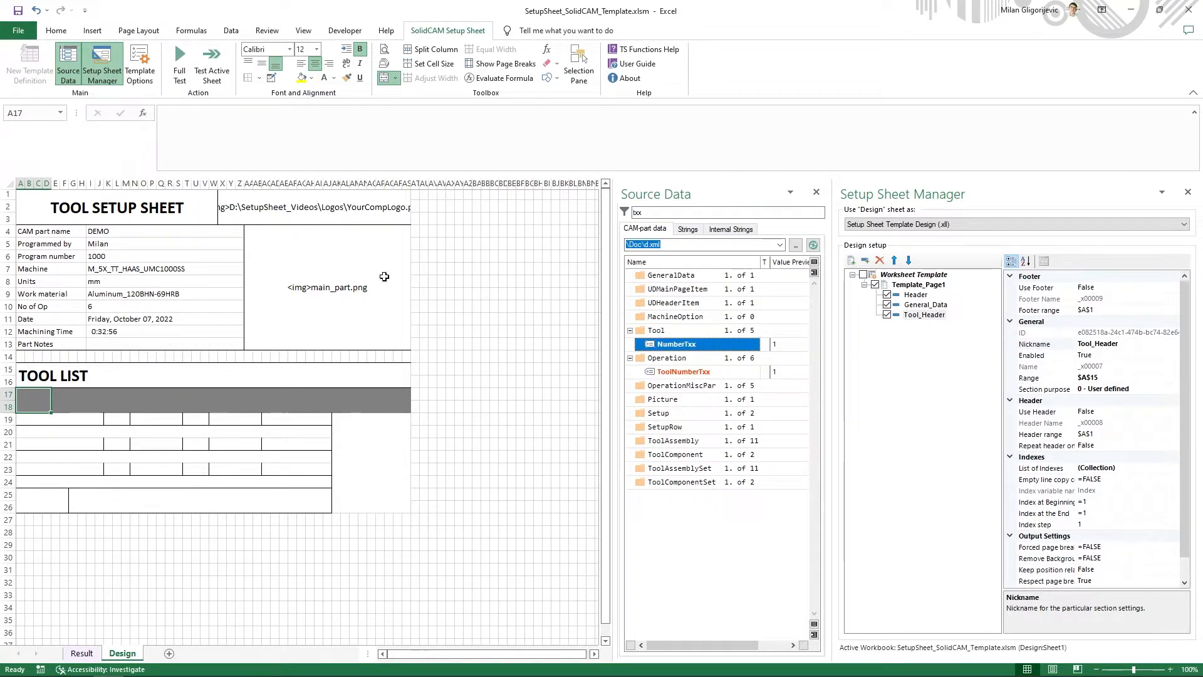
click(266, 156)
key(ctrl+v)
key(Return)
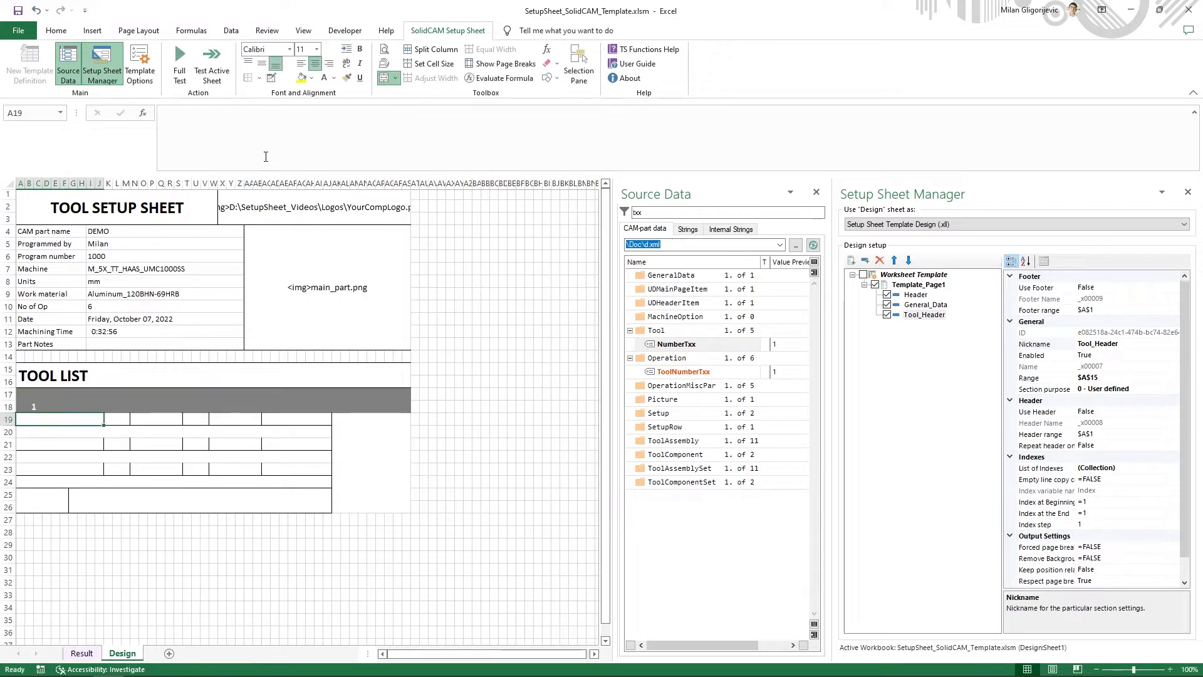
click(41, 410)
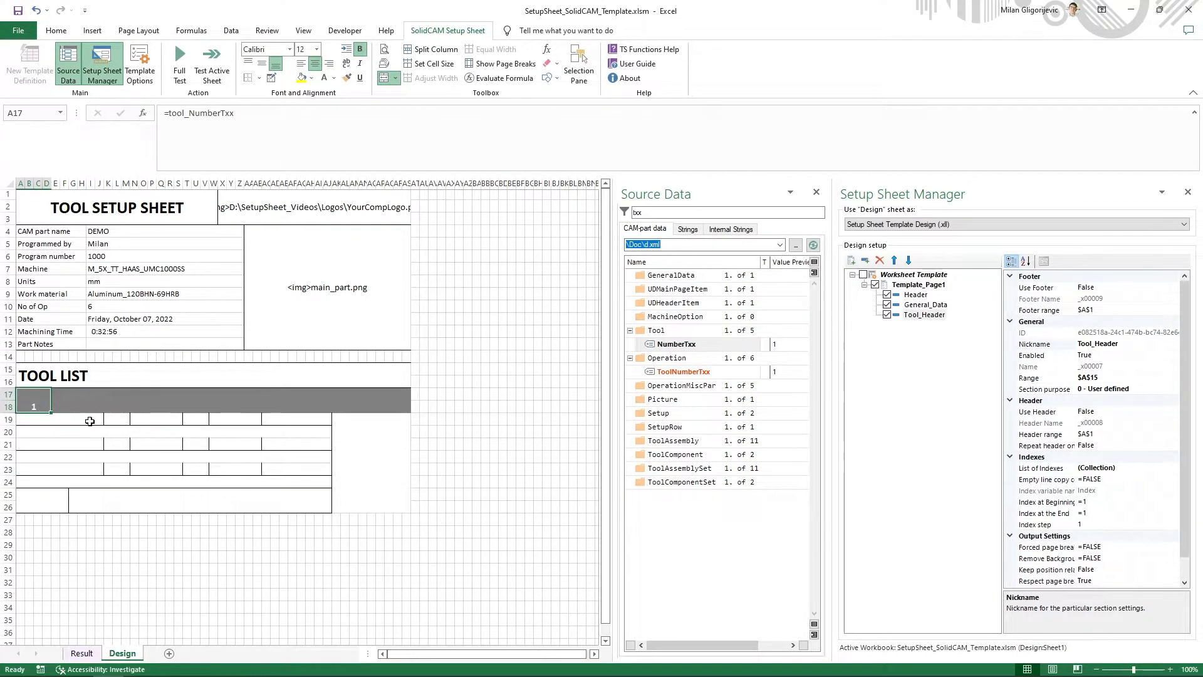
- Middle-align the gray band A17:AS18 and the tool data cells A19:AJ26 vertically
drag(40, 396, 390, 397)
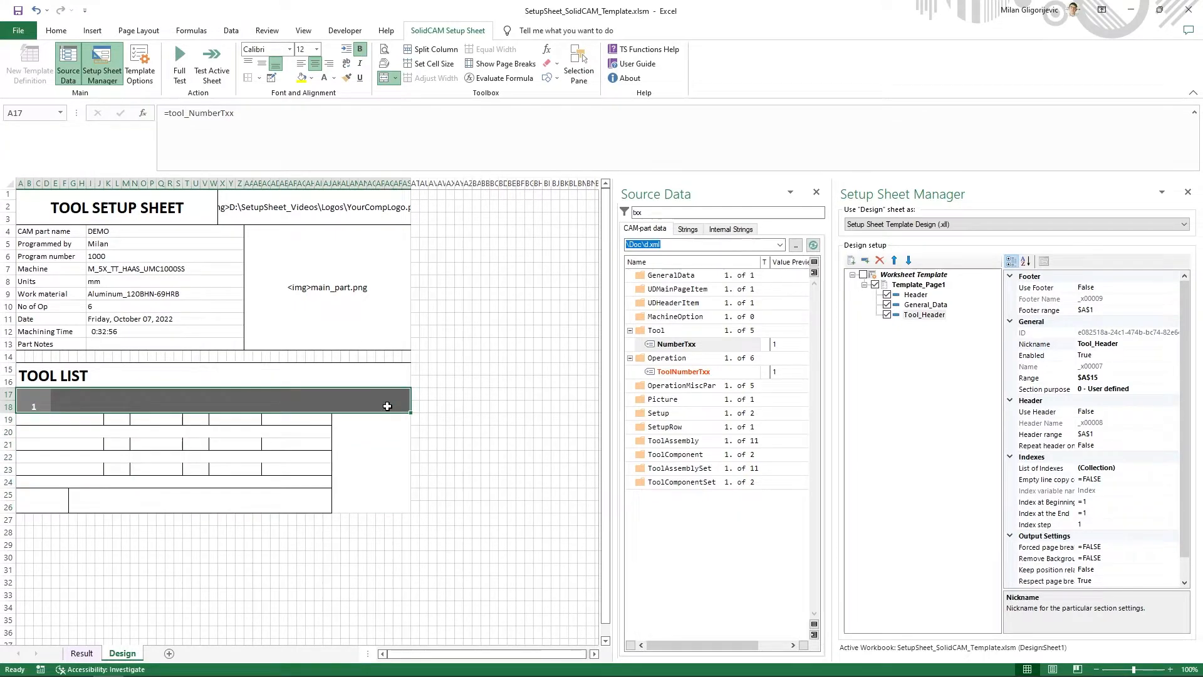
click(263, 69)
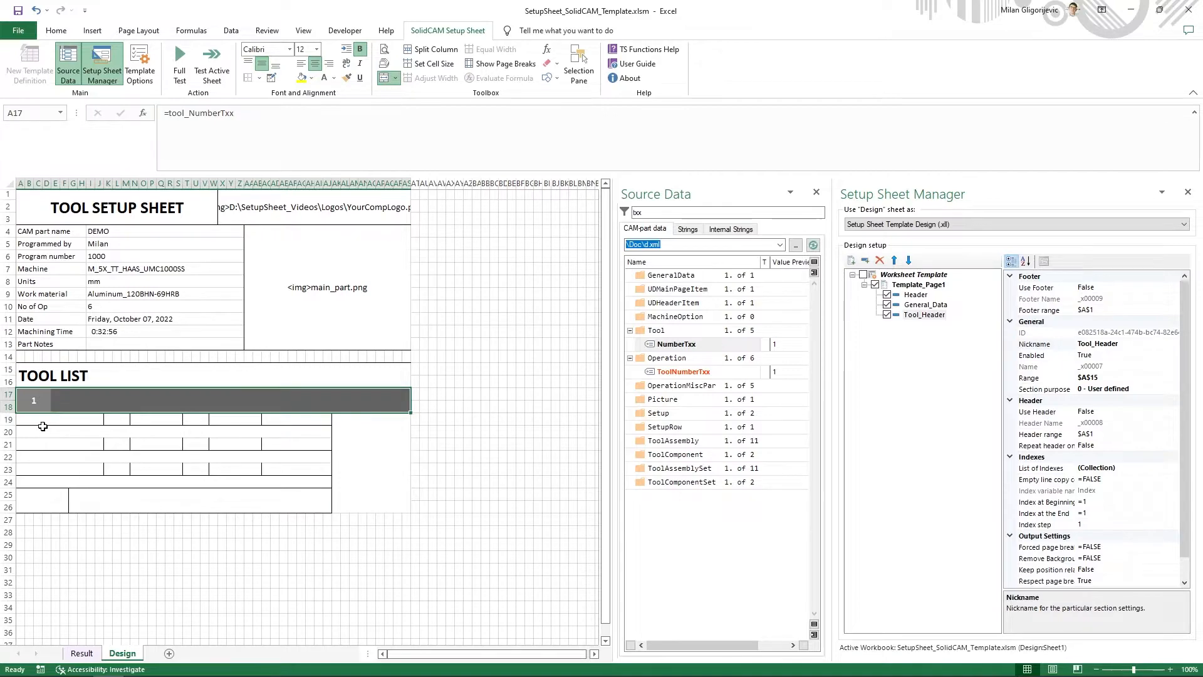
drag(43, 425, 246, 497)
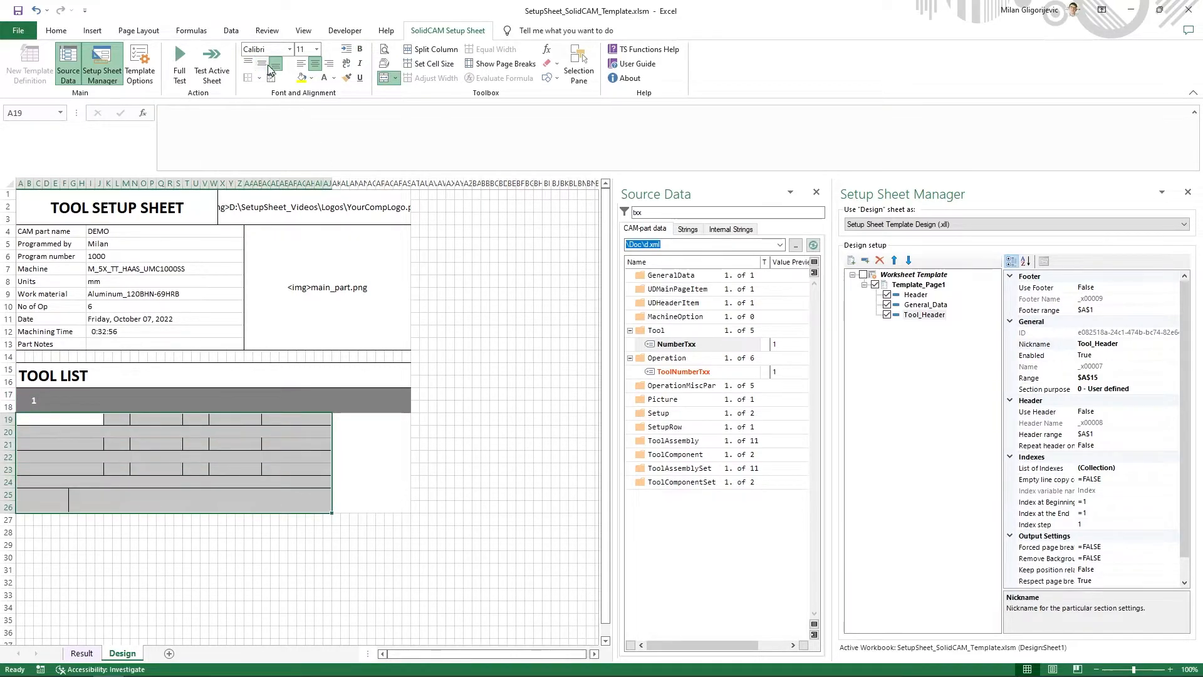
click(262, 65)
- Add the text prefix "T-" to the tool number in cell A17 so the formula reads ="T-"&tool_NumberTxx
click(52, 399)
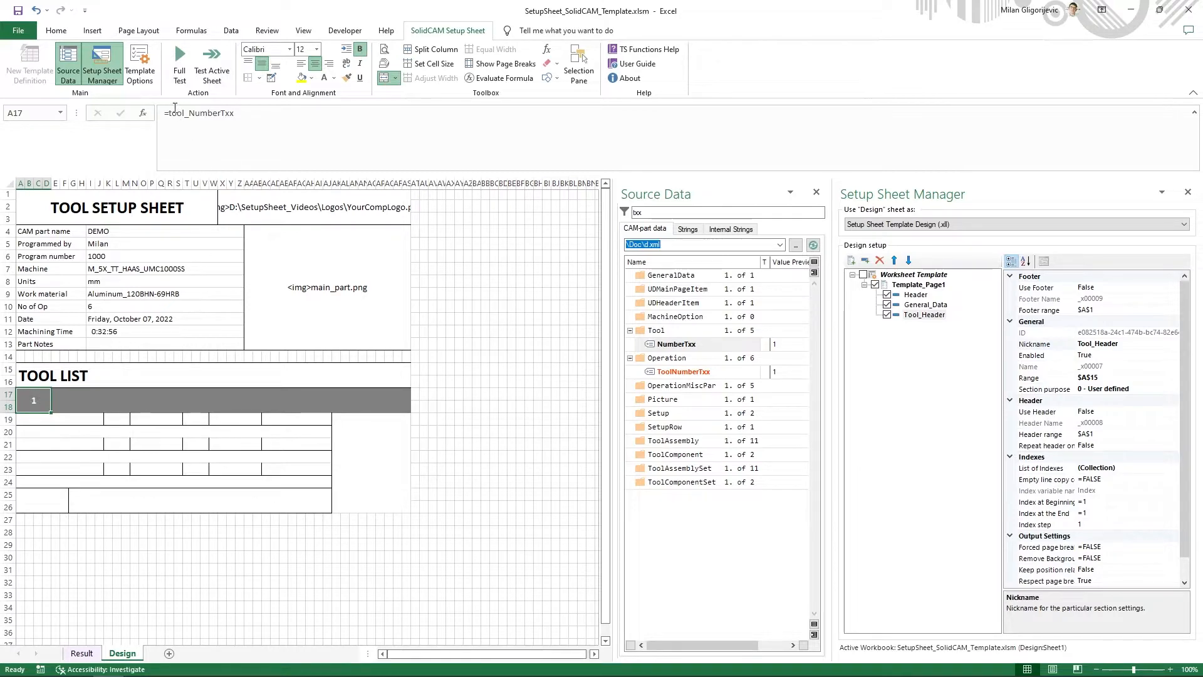
click(212, 111)
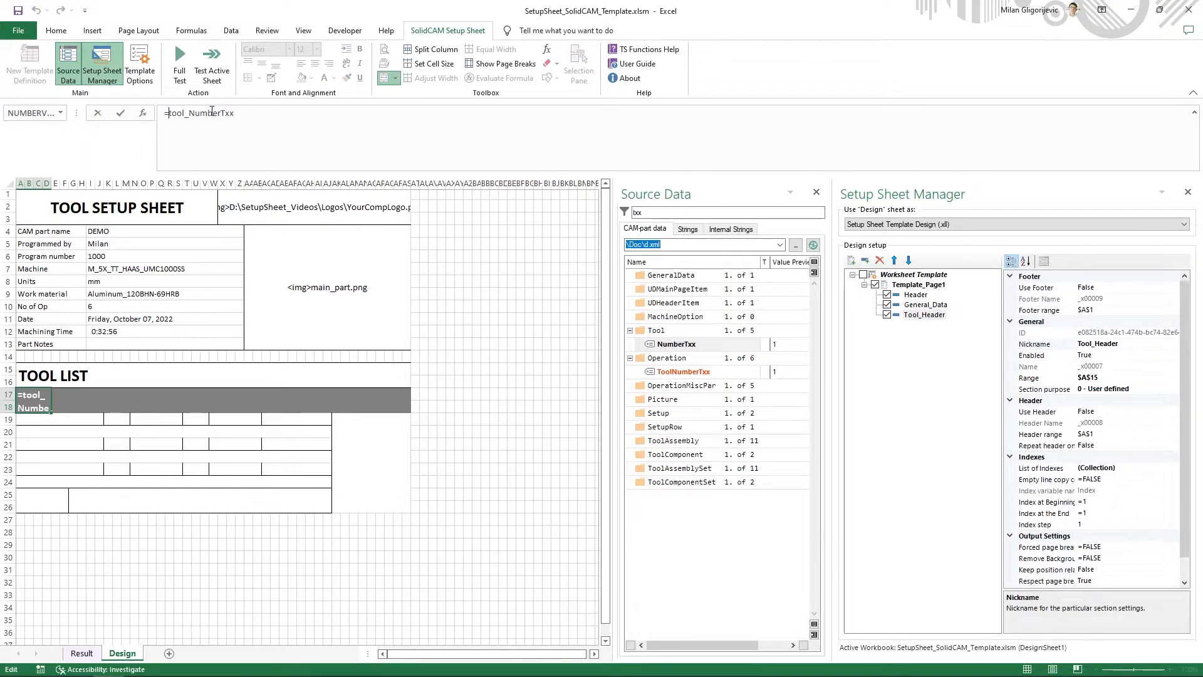
text("")
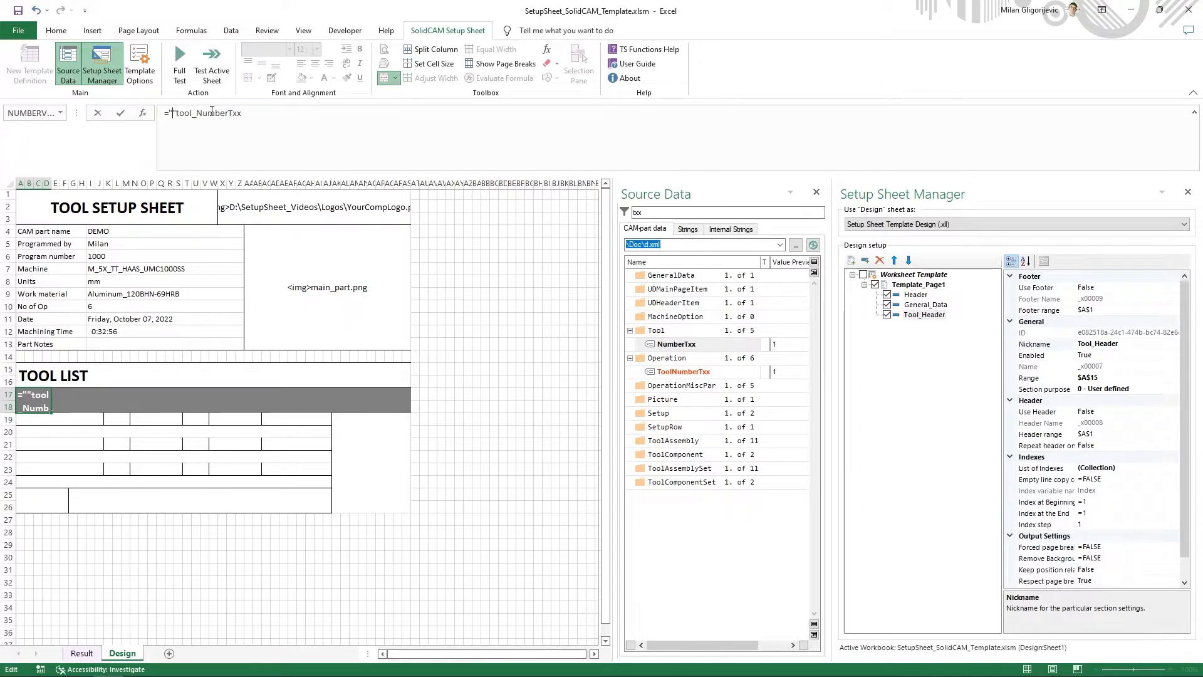
text(T)
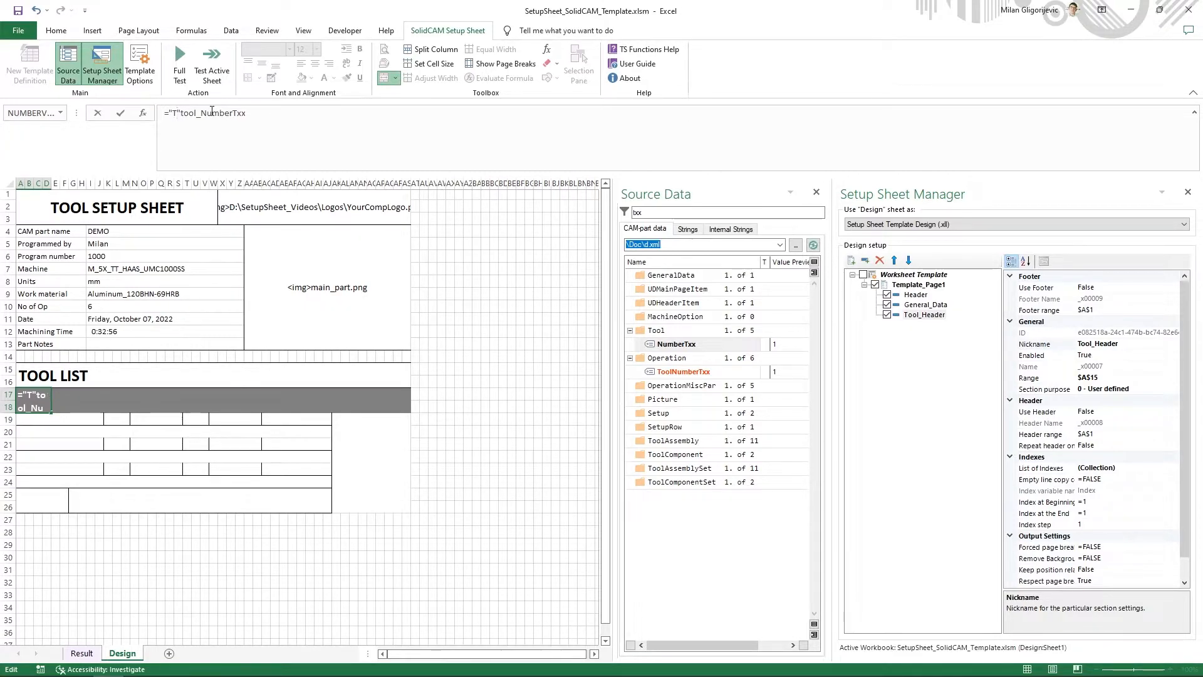
text(-)
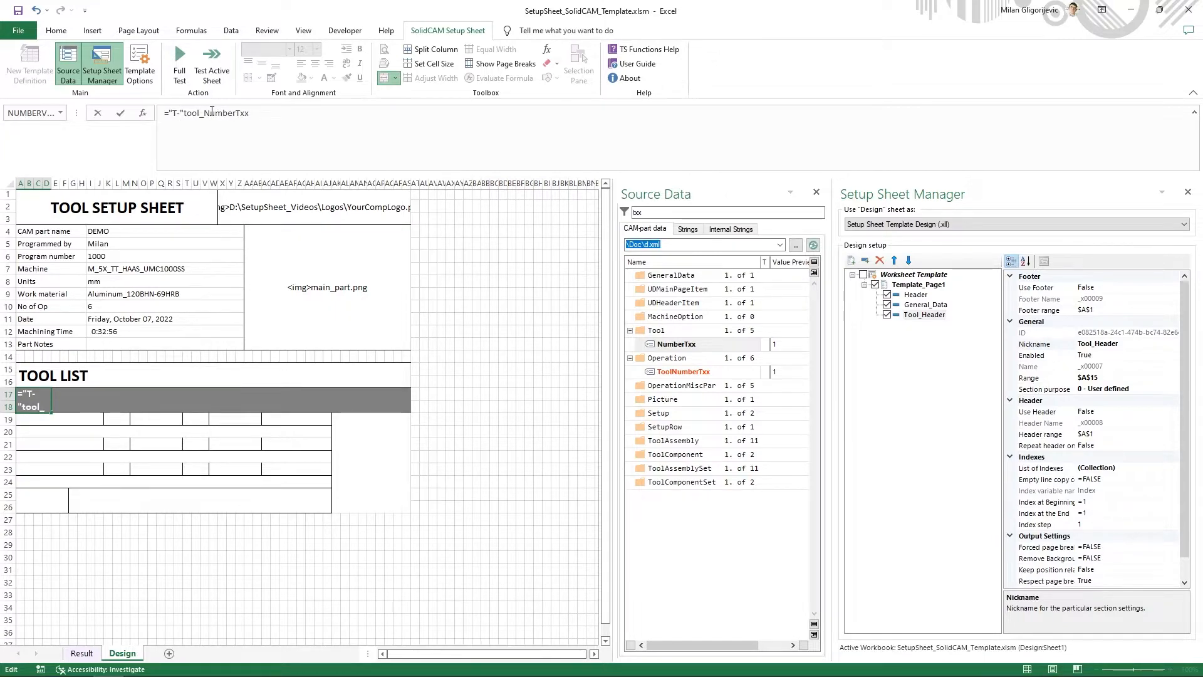
key(Right)
text(&)
key(Return)
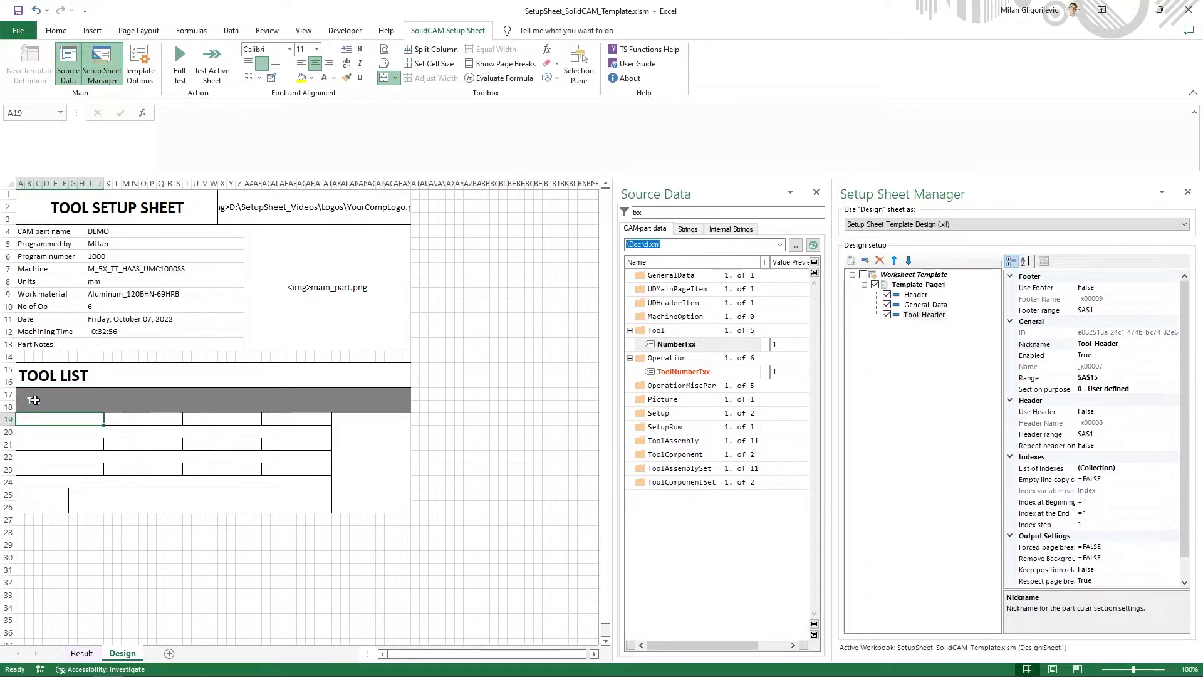
click(34, 400)
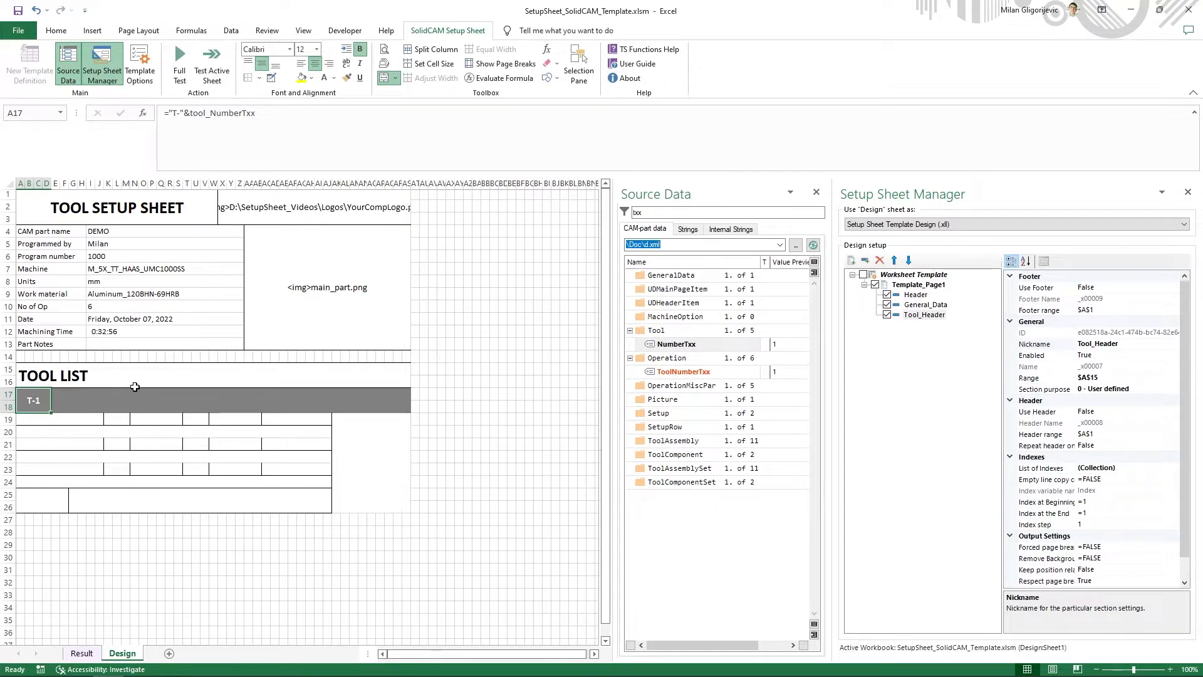
- Filter the source data by "id", copy the Tool variable IdNumber and enter it in cell E17 as =tool_IdNumber
click(75, 397)
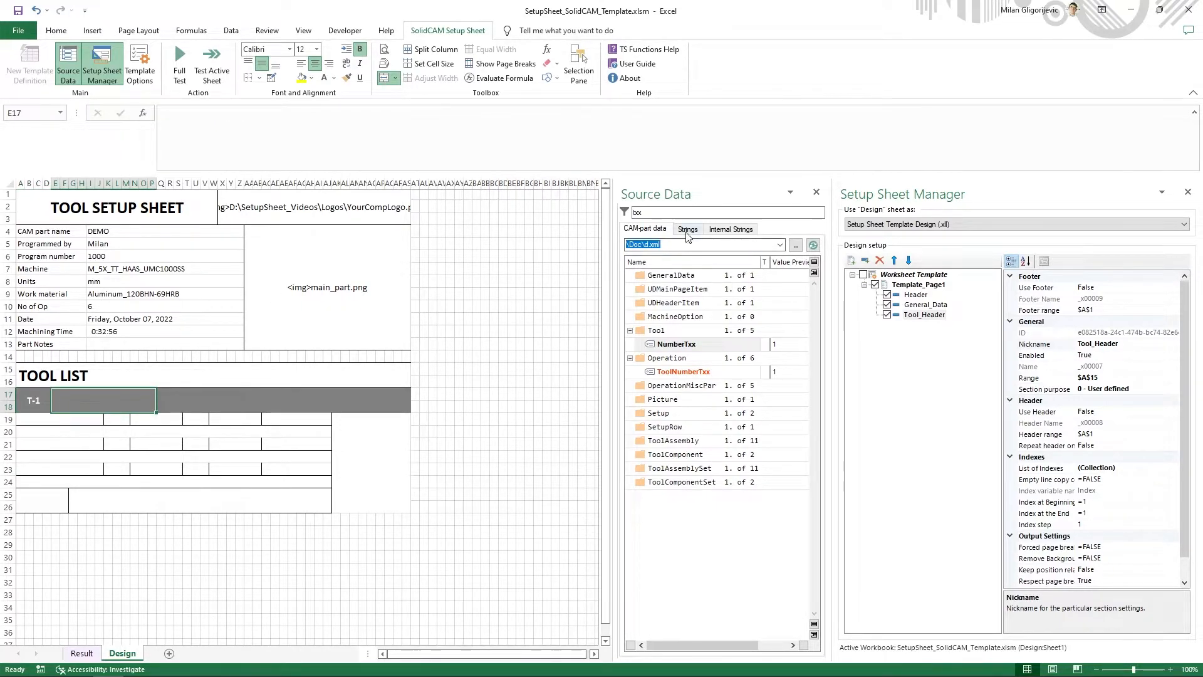
drag(679, 213, 614, 217)
text(id)
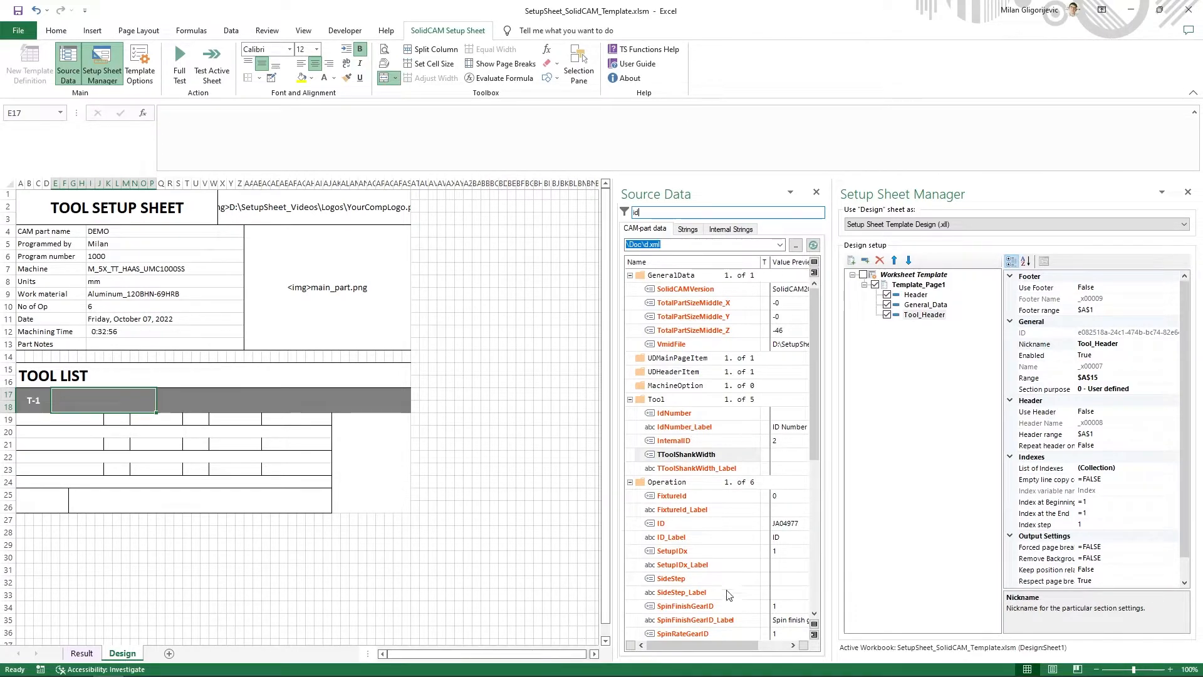
click(689, 454)
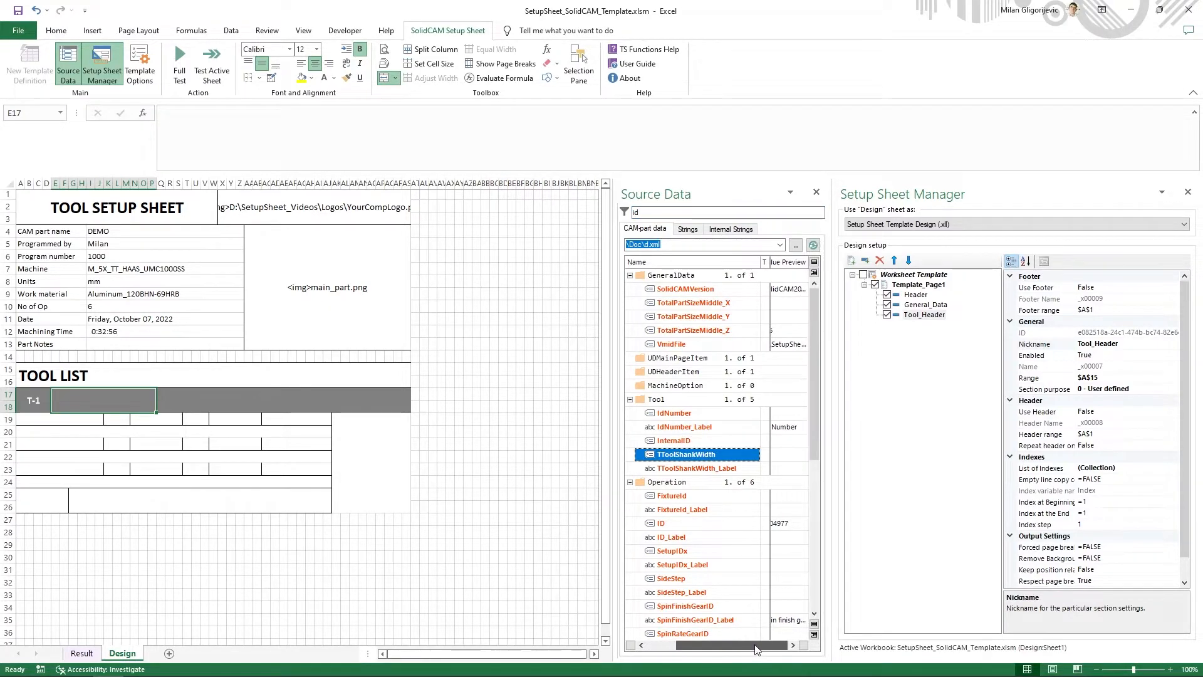
right_click(683, 414)
click(729, 437)
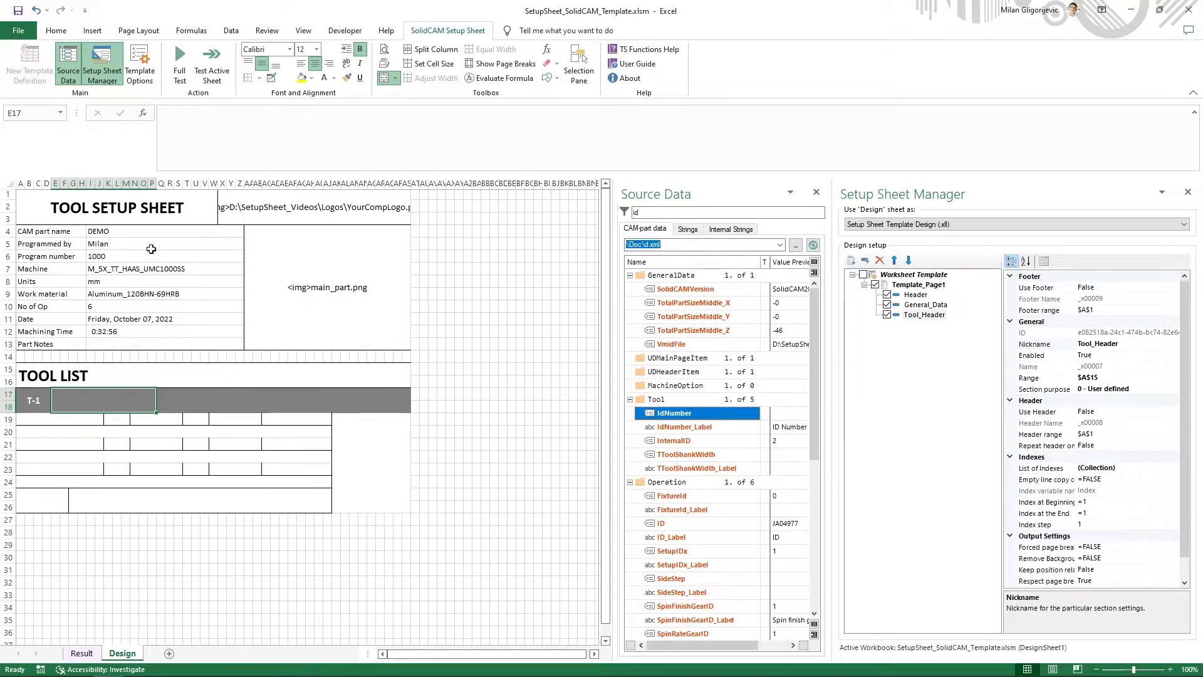
click(246, 153)
key(ctrl+v)
key(Return)
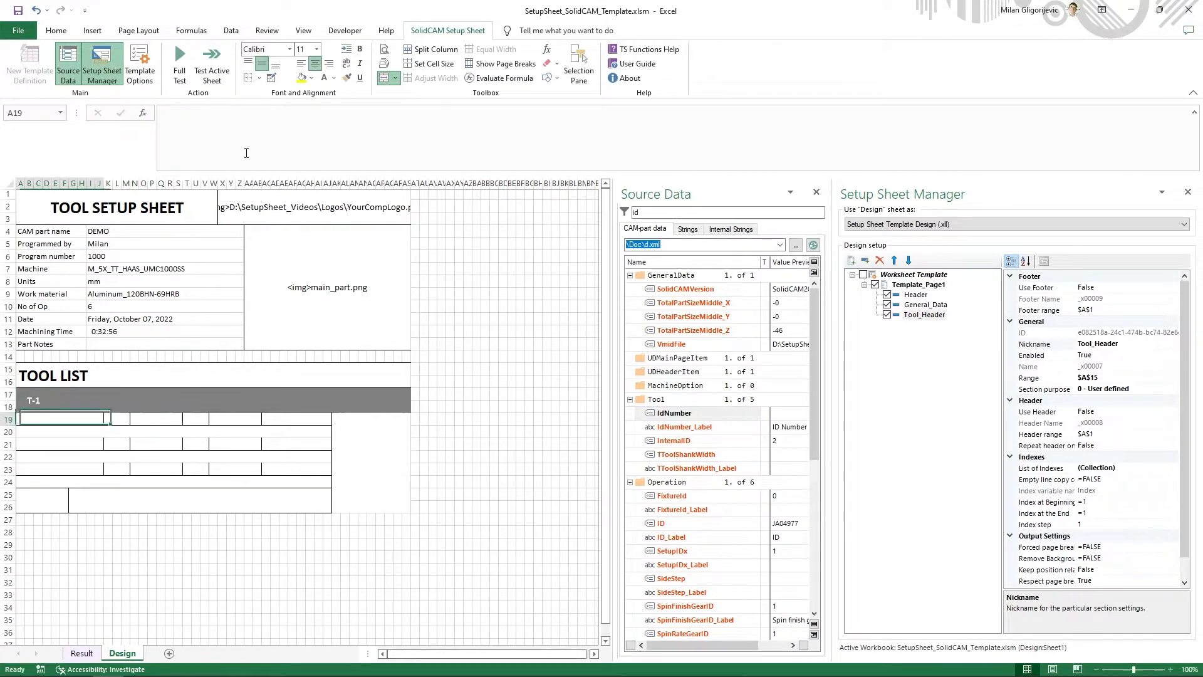
- Check the example PDF and prefix the tool ID in cell E17 so the formula reads ="T_ID-"&tool_IdNumber
click(74, 402)
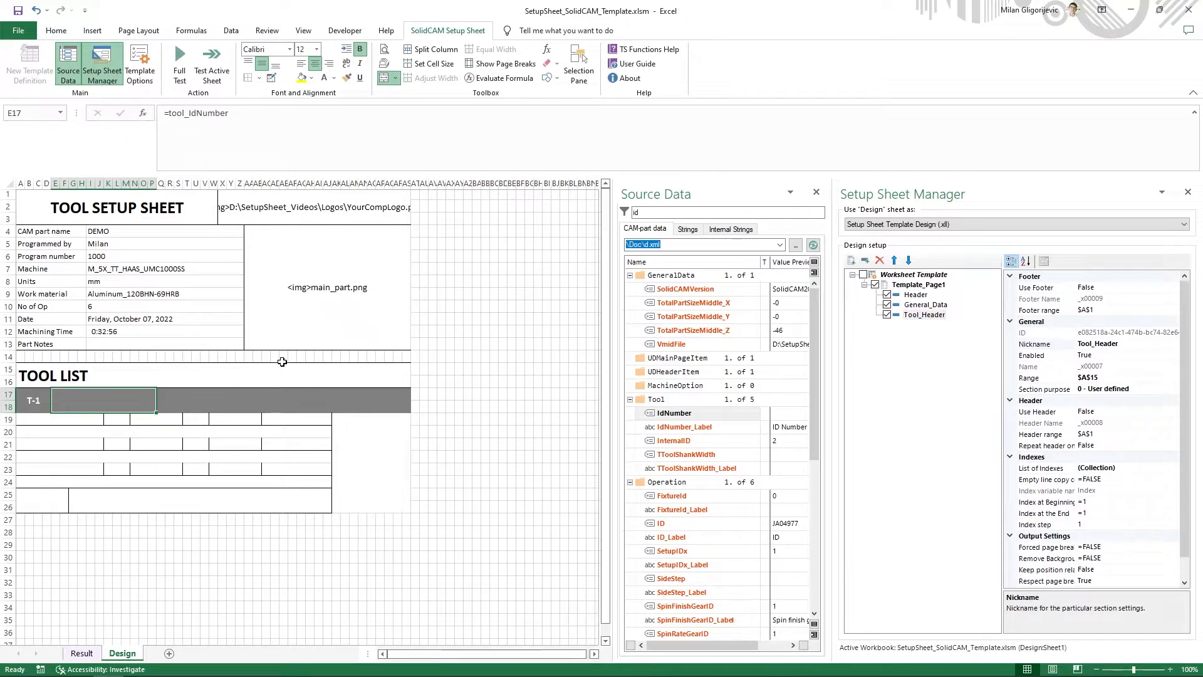
key(alt+Tab)
click(169, 113)
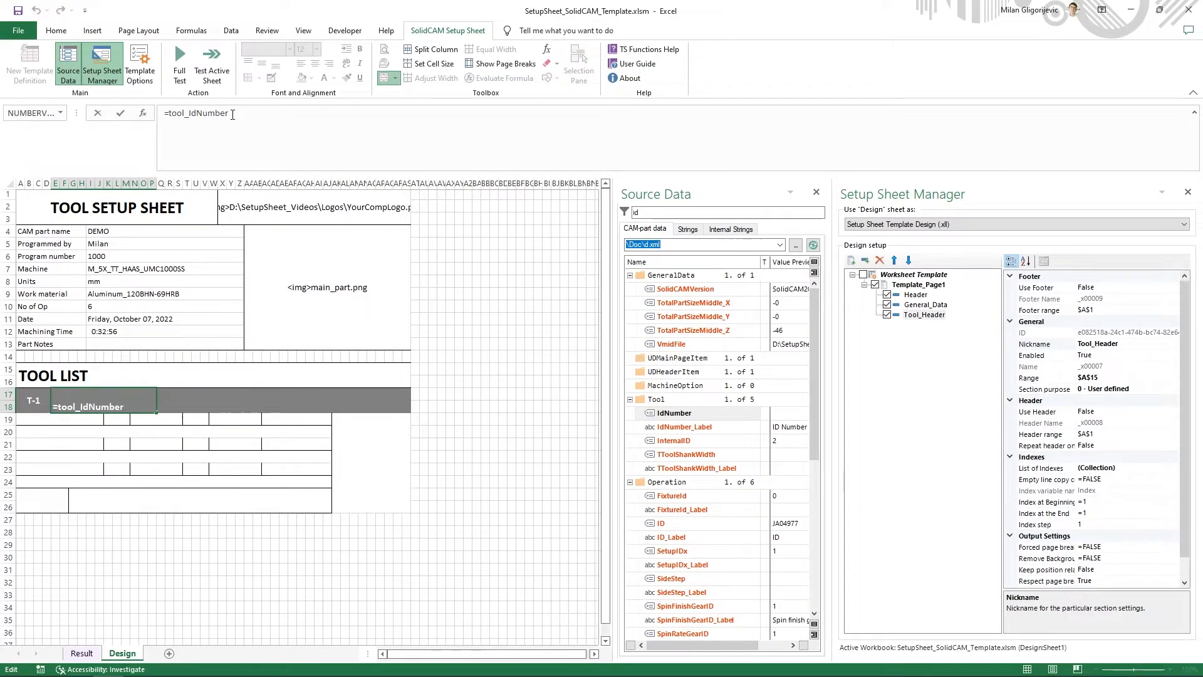
text("T")
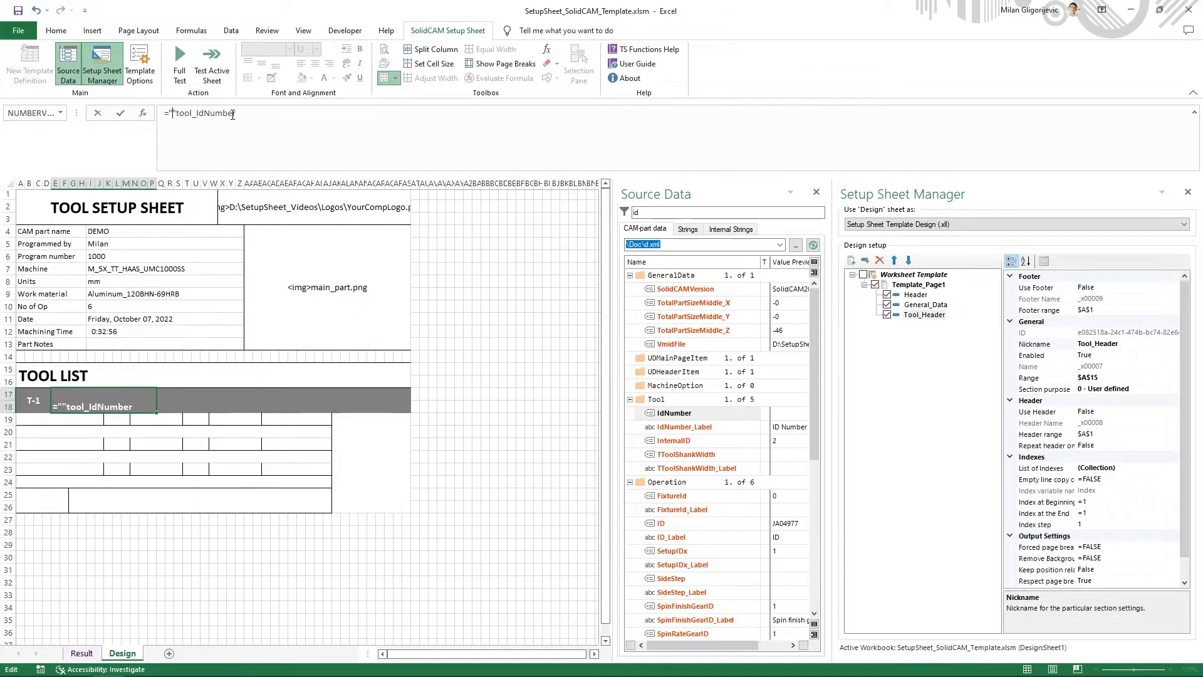
key(Left)
text(_ID)
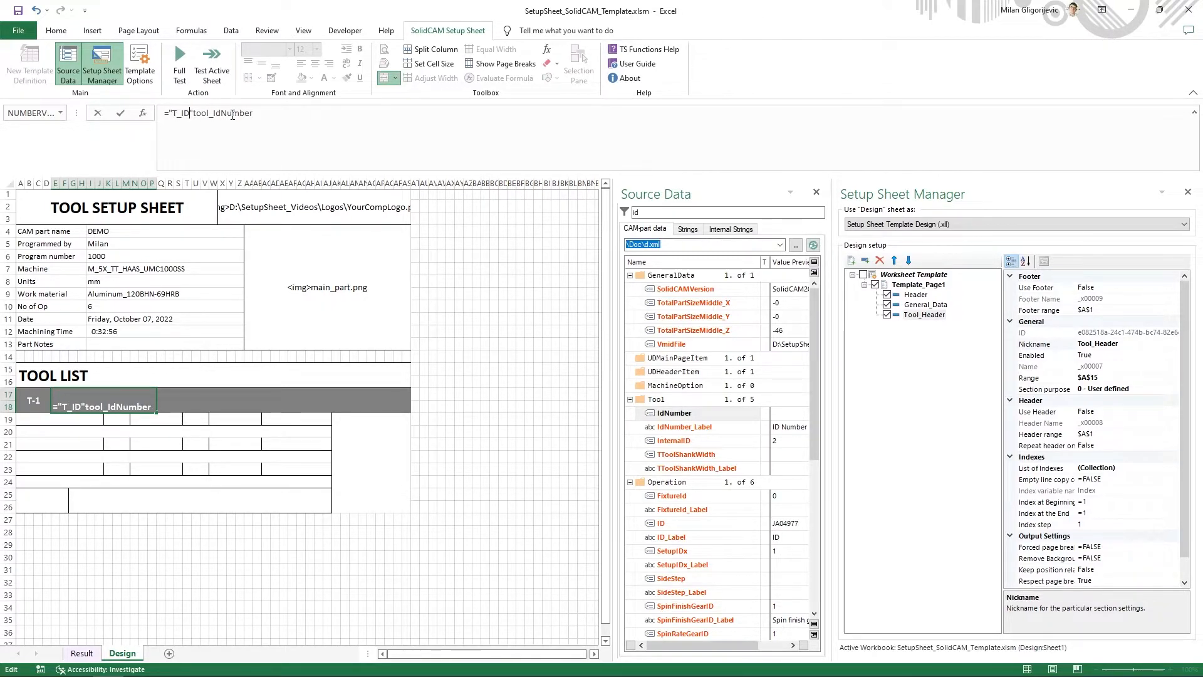
text(-")
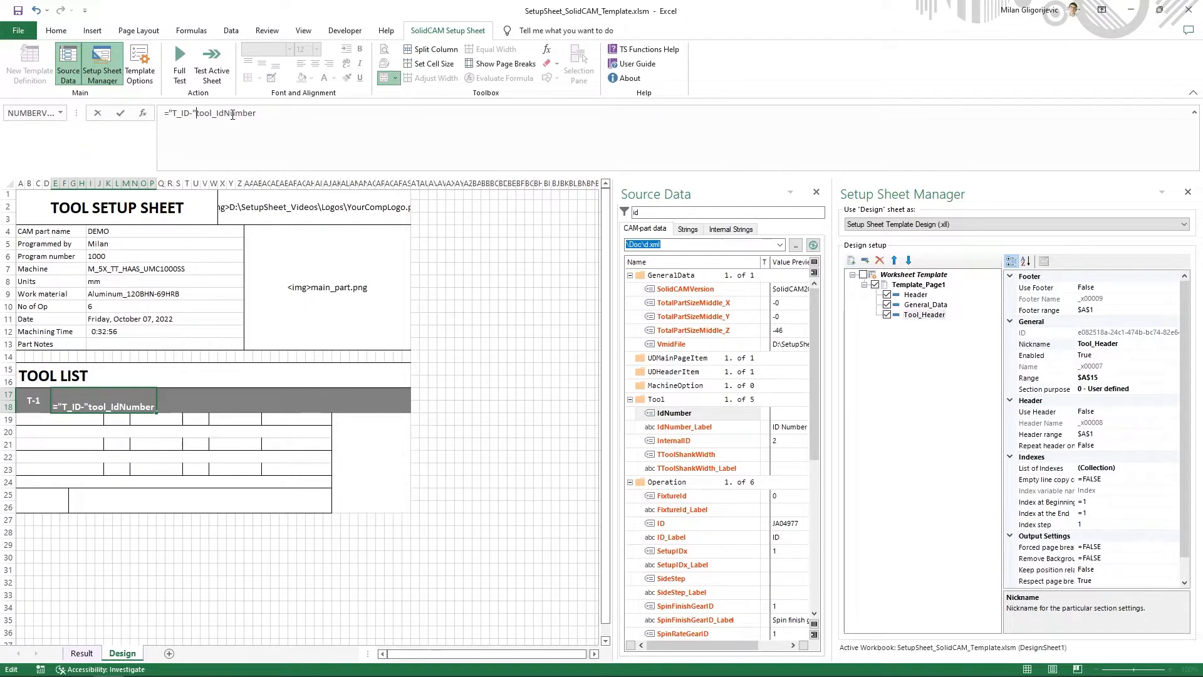
text(&)
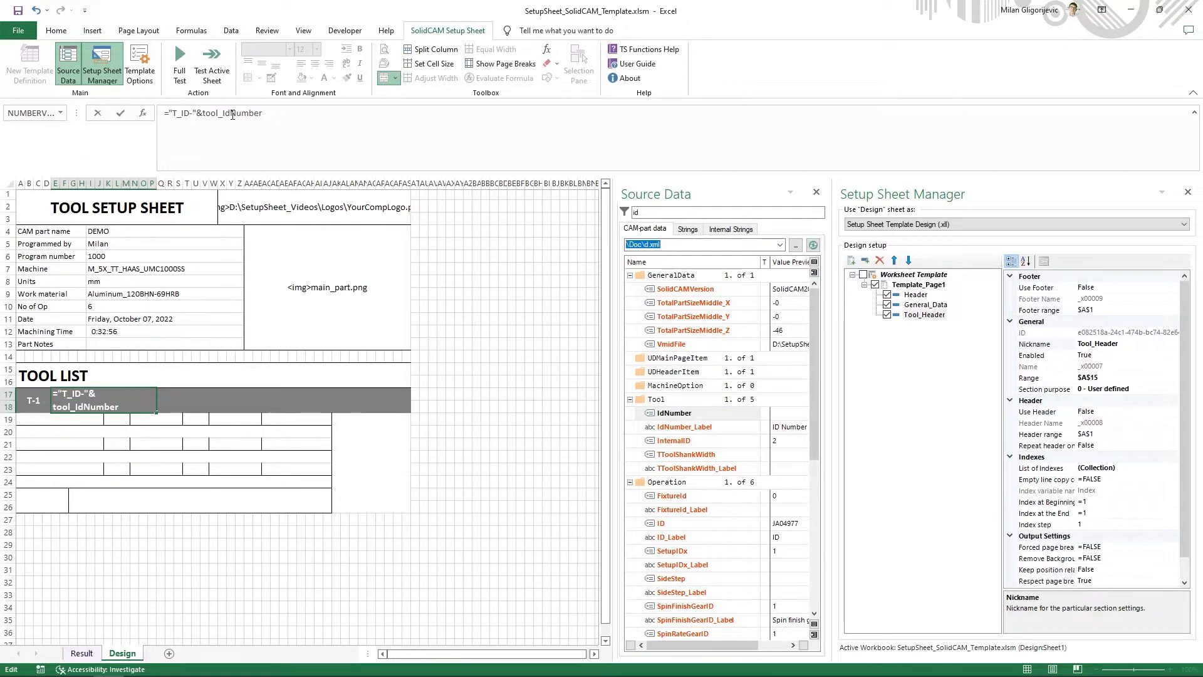
key(Return)
- Make cell E17 show a slash for an empty tool ID with the formula ="T_ID-"&IF(tool_IdNumber="";"/";tool_IdNumber)
click(124, 399)
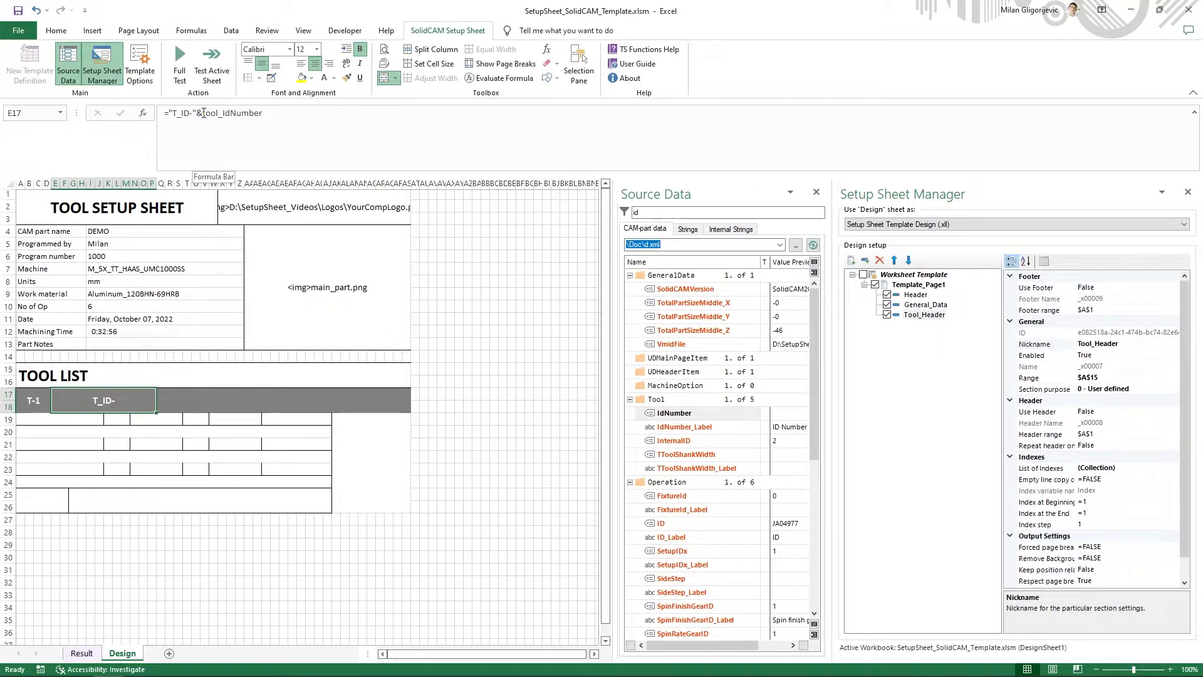
click(205, 112)
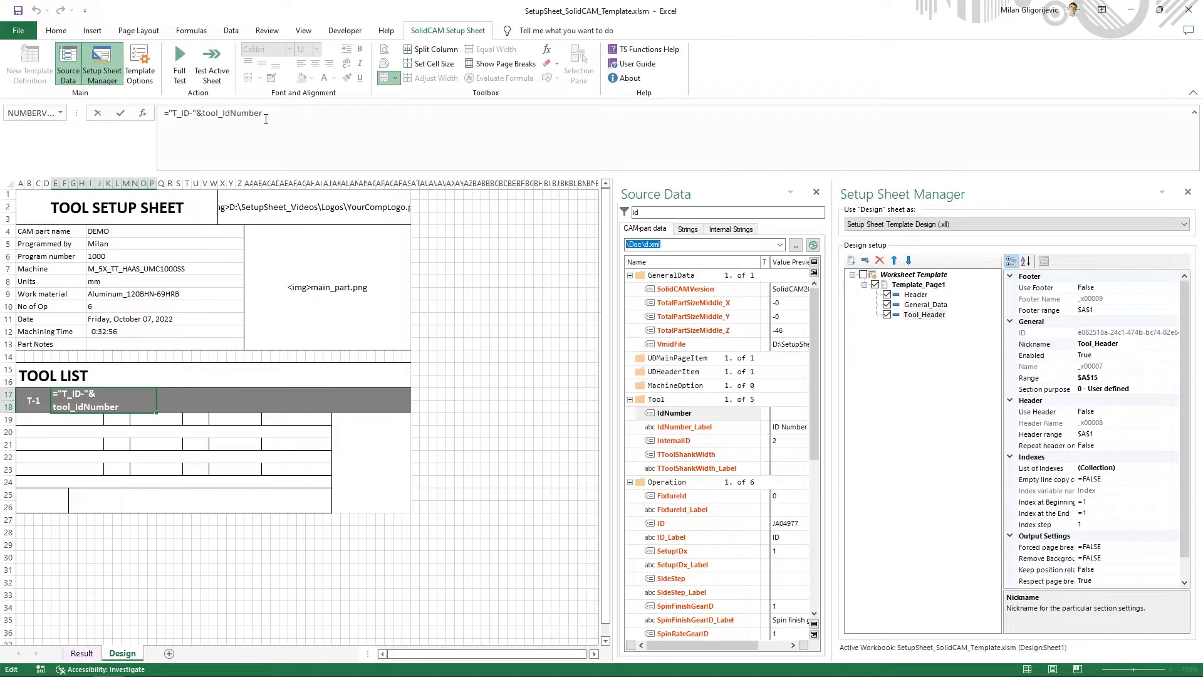
text(IF()
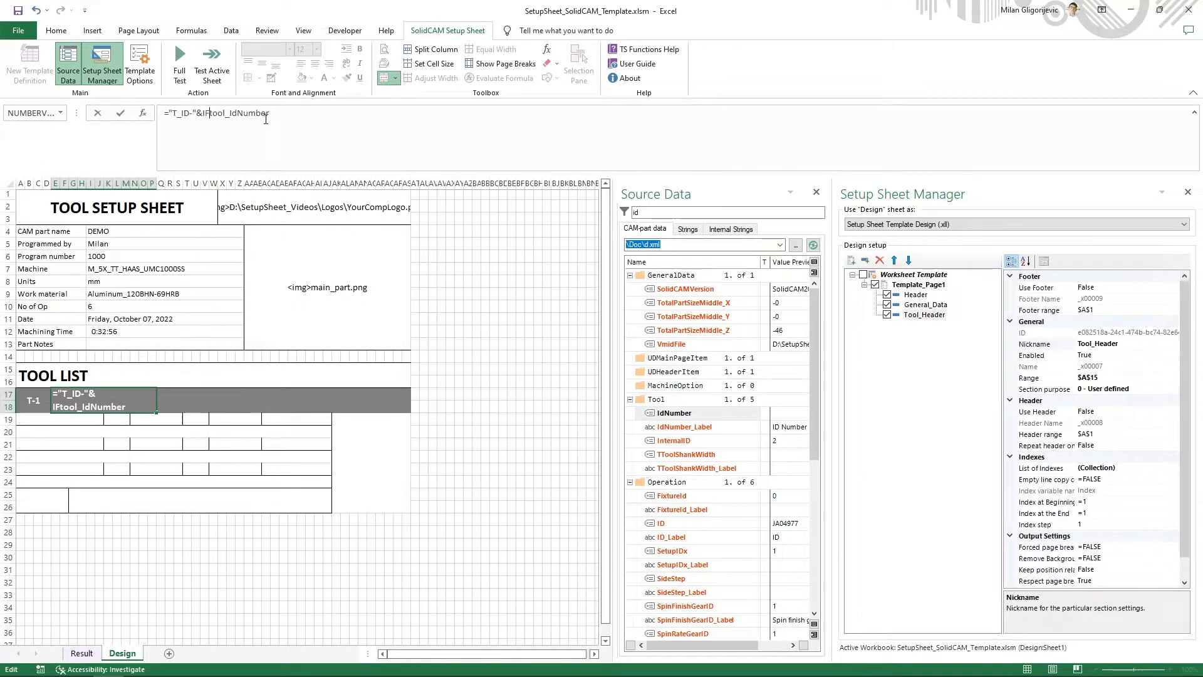
key(shift+Right)
key(shift+Right)
key(shift+Right)
key(shift+Right)
key(shift+Right)
key(shift+Right)
key(shift+Right)
key(shift+Right)
key(shift+Right)
key(shift+Right)
key(shift+Right)
key(shift+Right)
key(shift+Right)
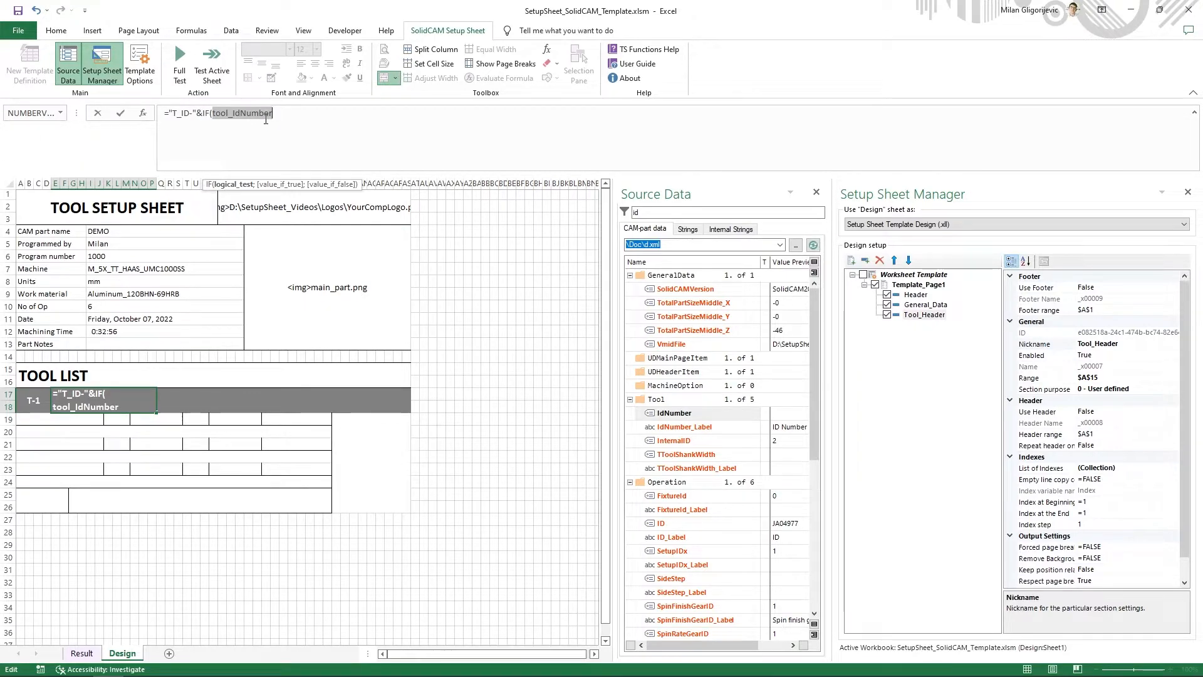
key(Right)
text(="")
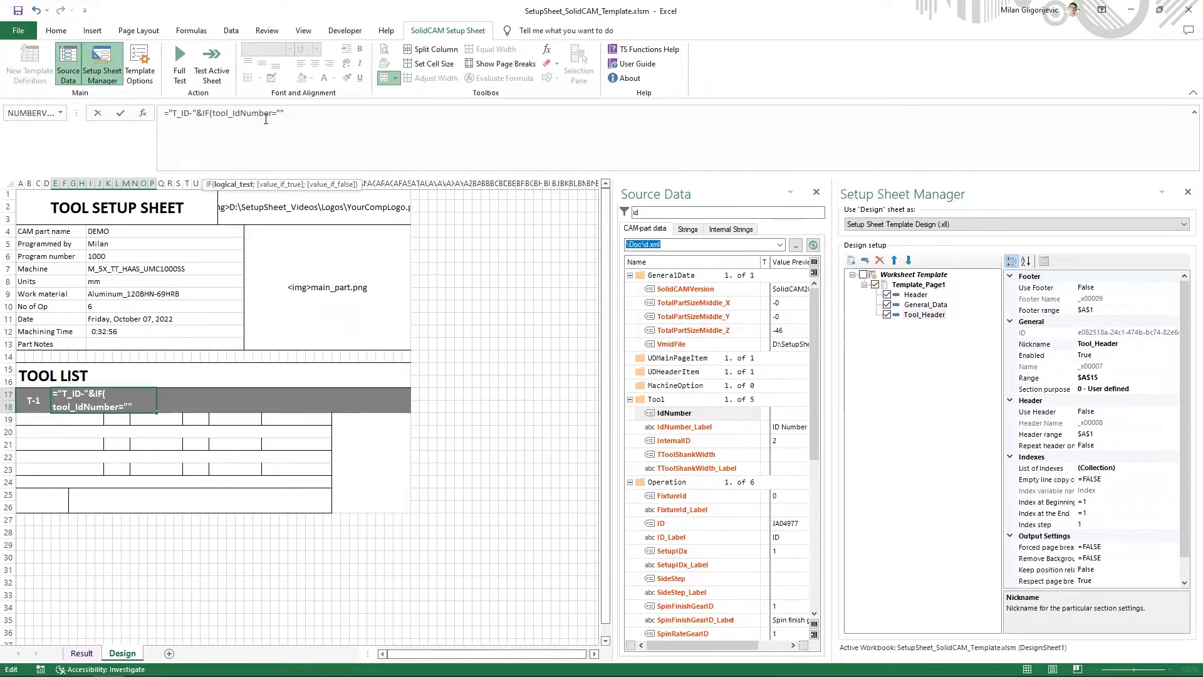
text(;"/)
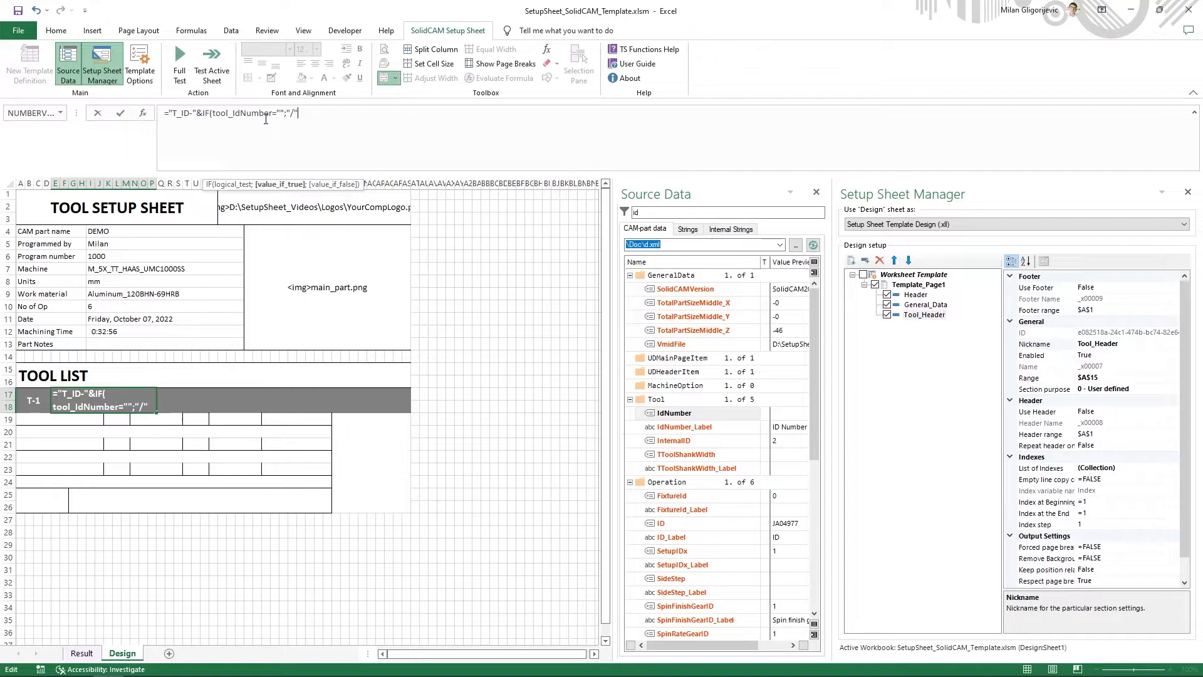
text(;)
text(tool_IdNumber)
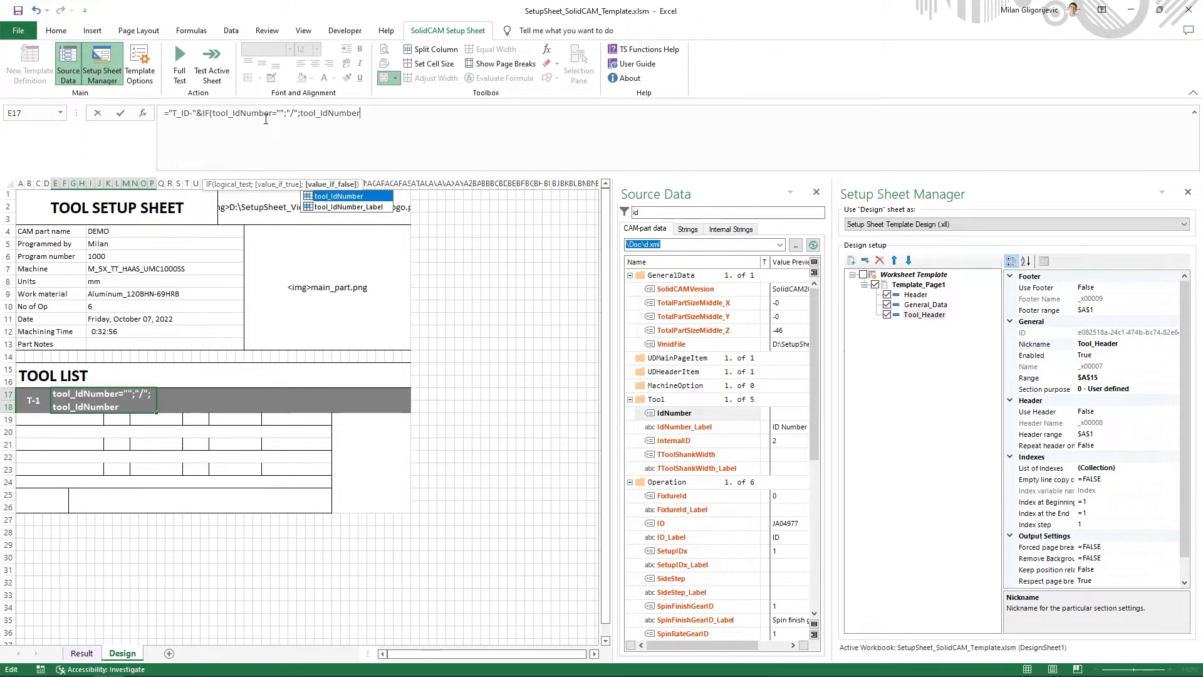
text())
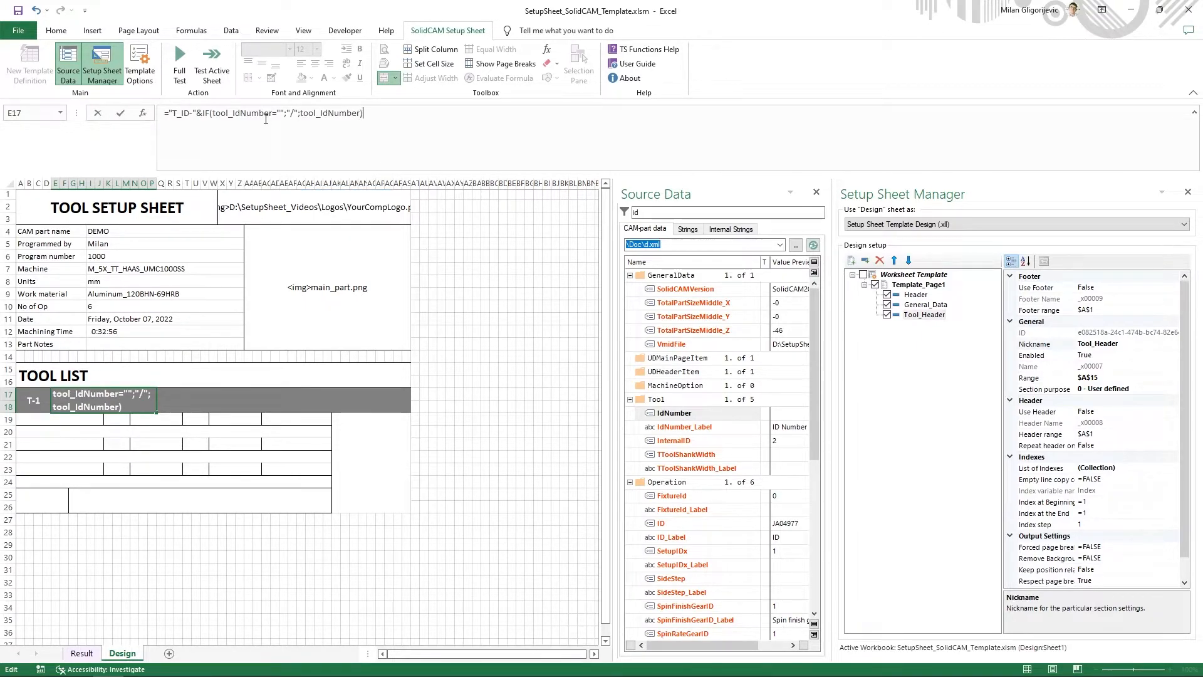
key(Return)
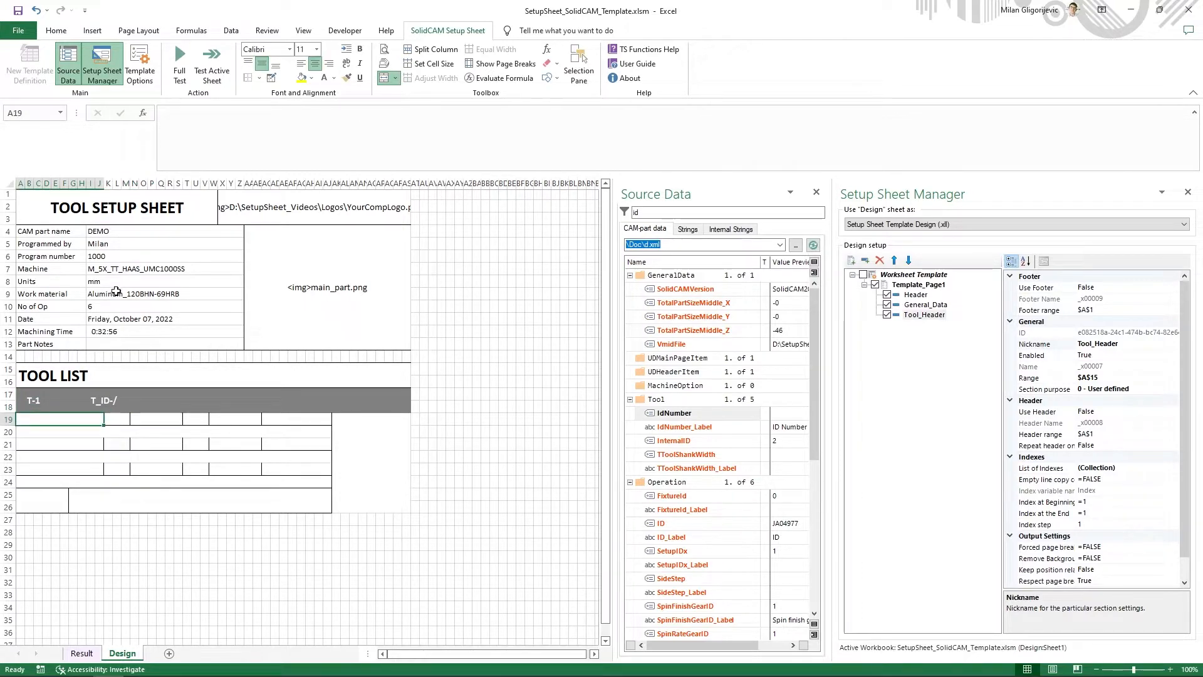
click(107, 401)
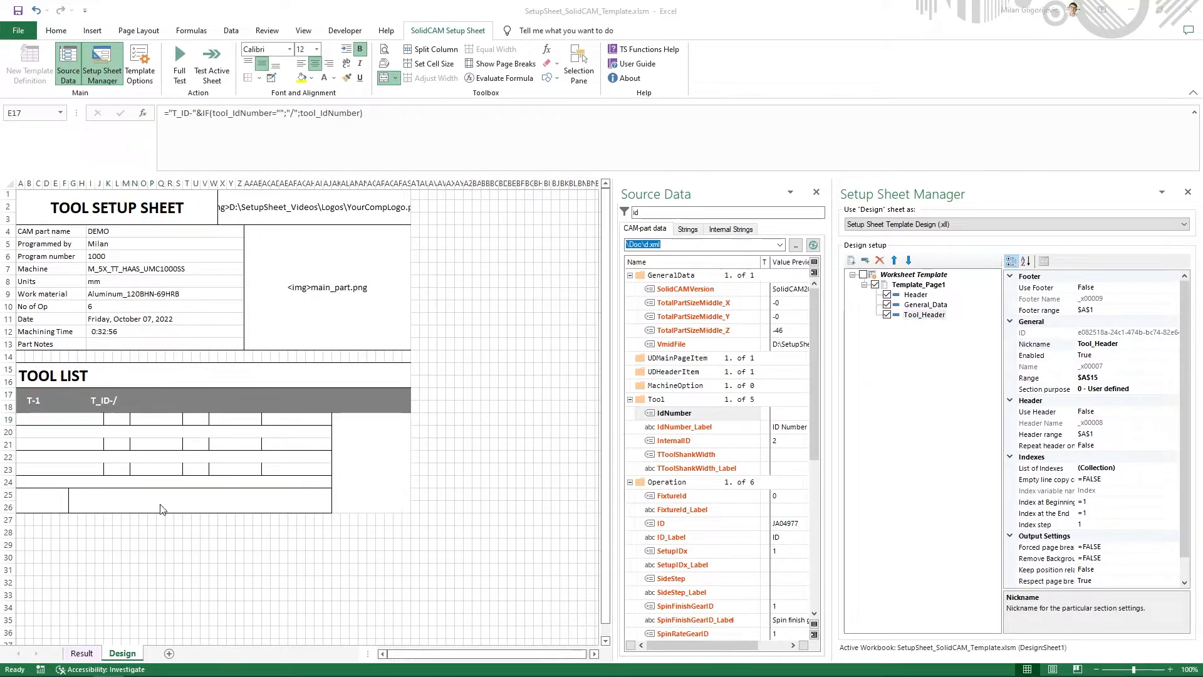
- Check the example PDF, filter the source data by "descr" and enter the Tool variable Description in cell Q17 as =tool_Description
key(alt+Tab)
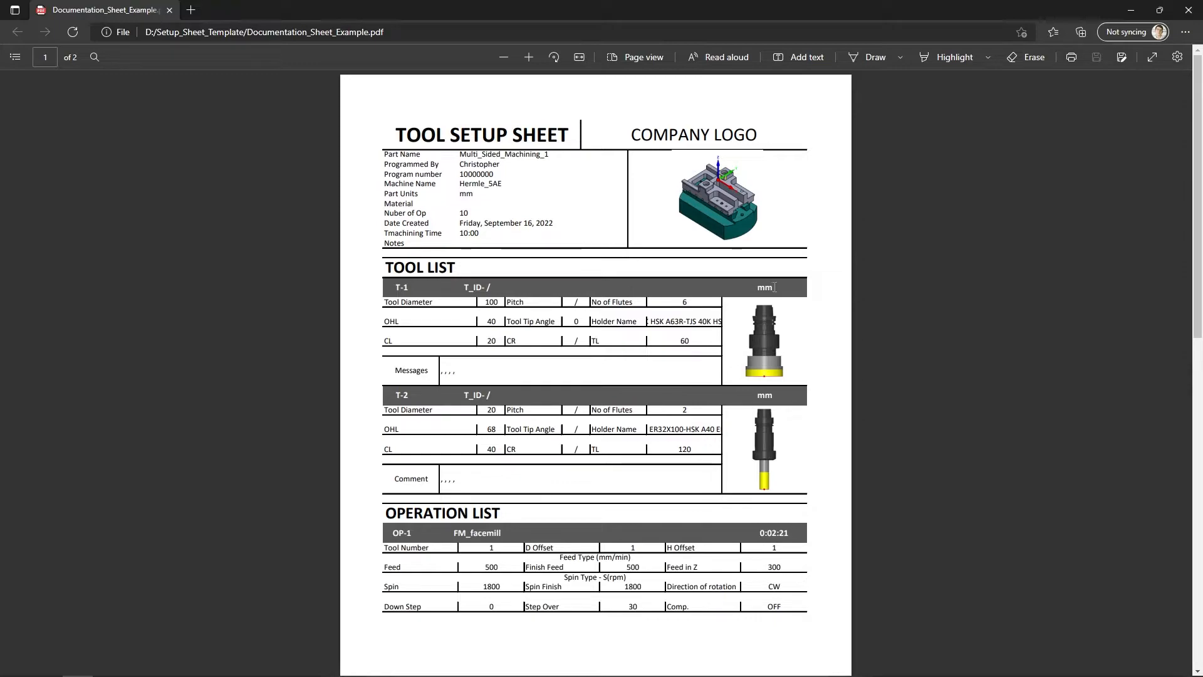
key(alt+Tab)
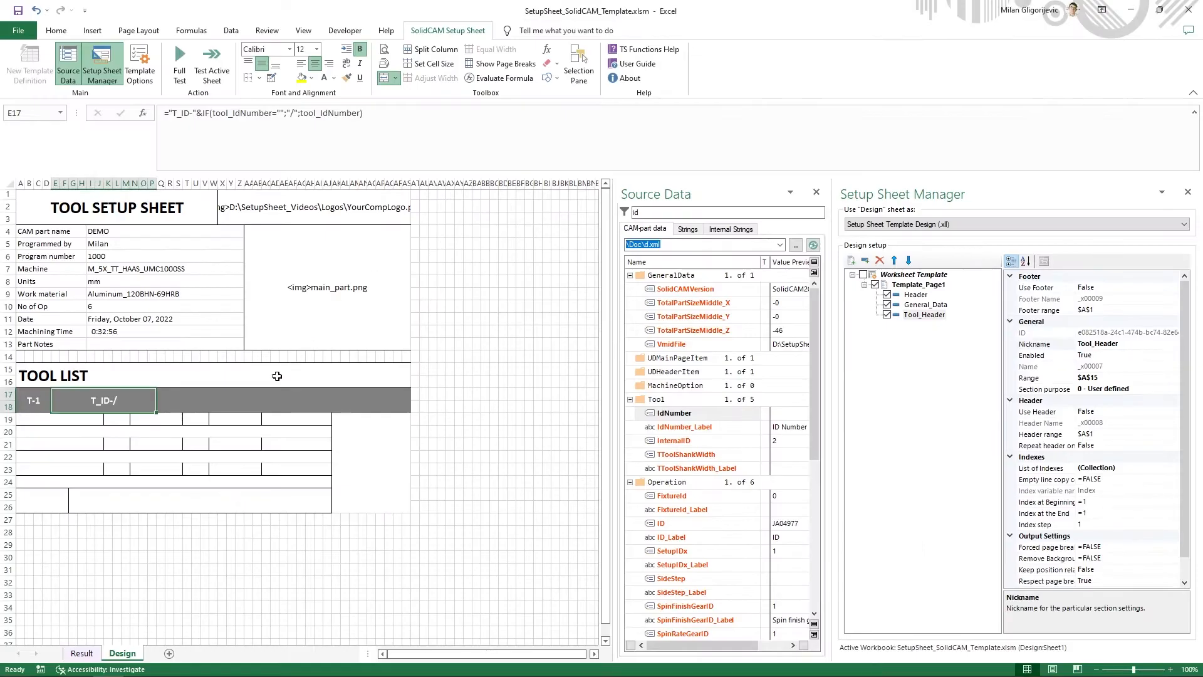
click(249, 403)
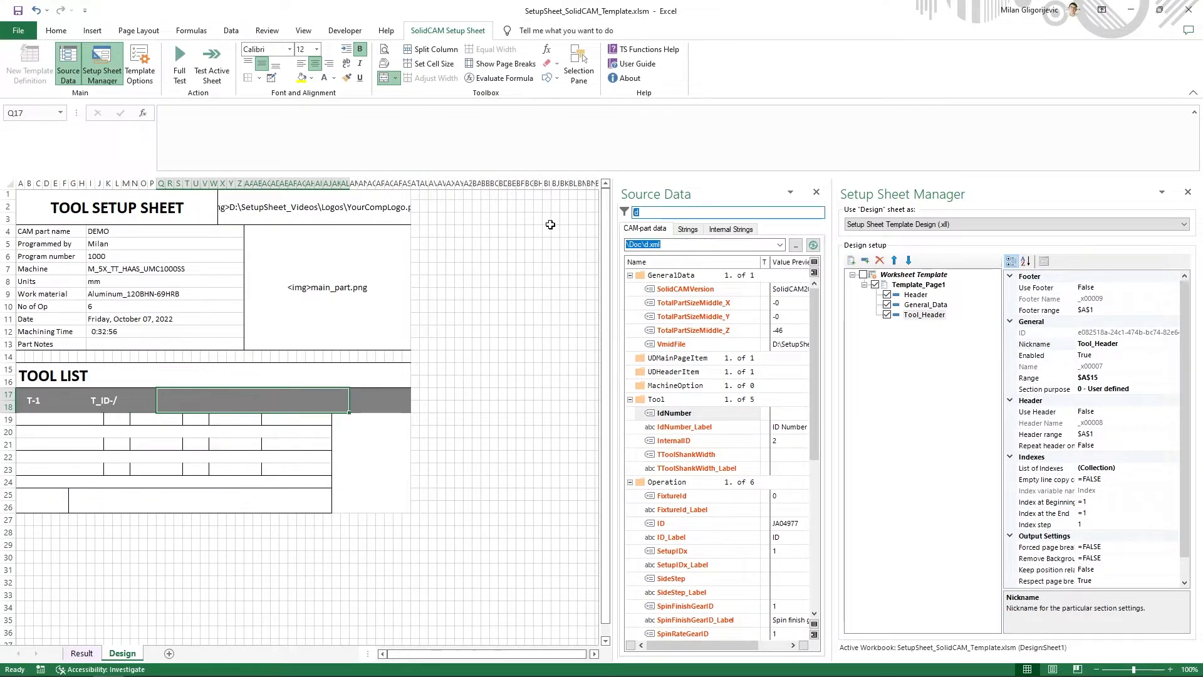
text(descr)
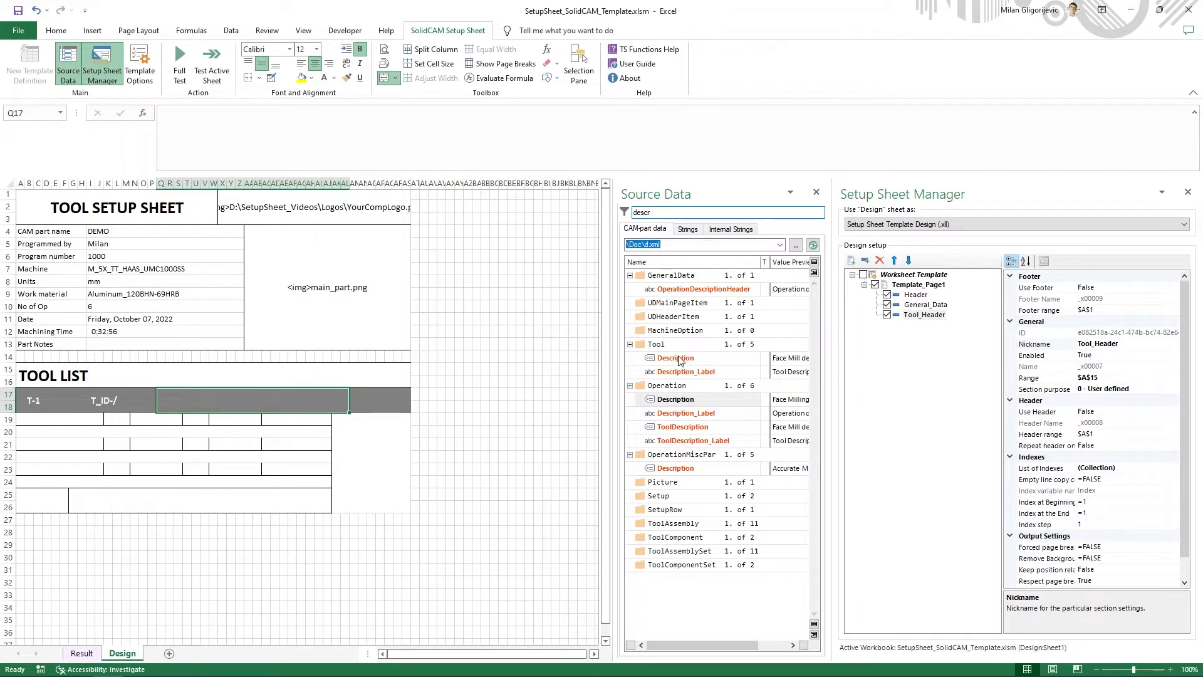
right_click(678, 360)
click(742, 376)
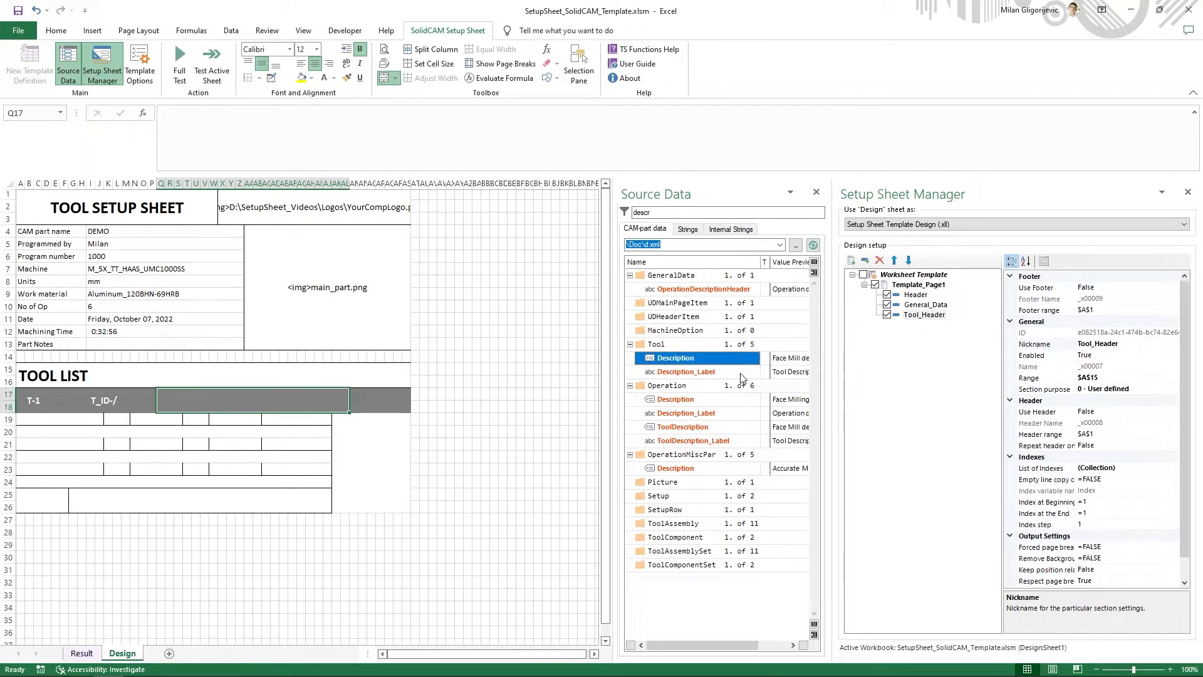
click(441, 162)
text(=tool_Description)
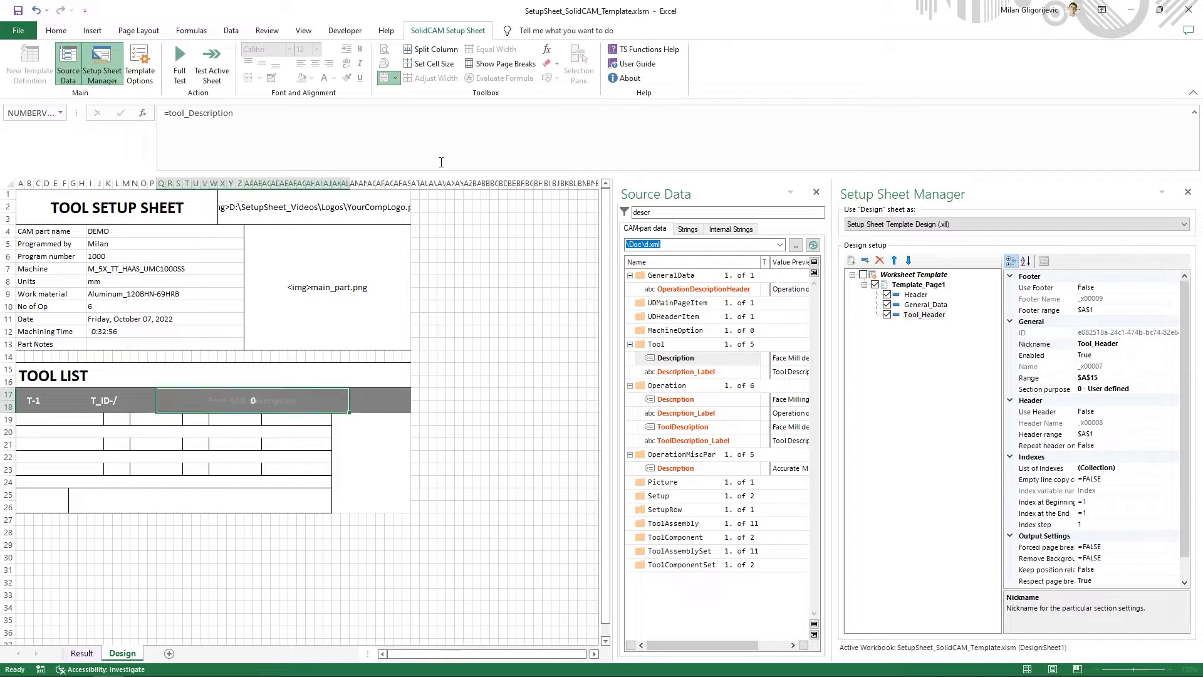
key(Return)
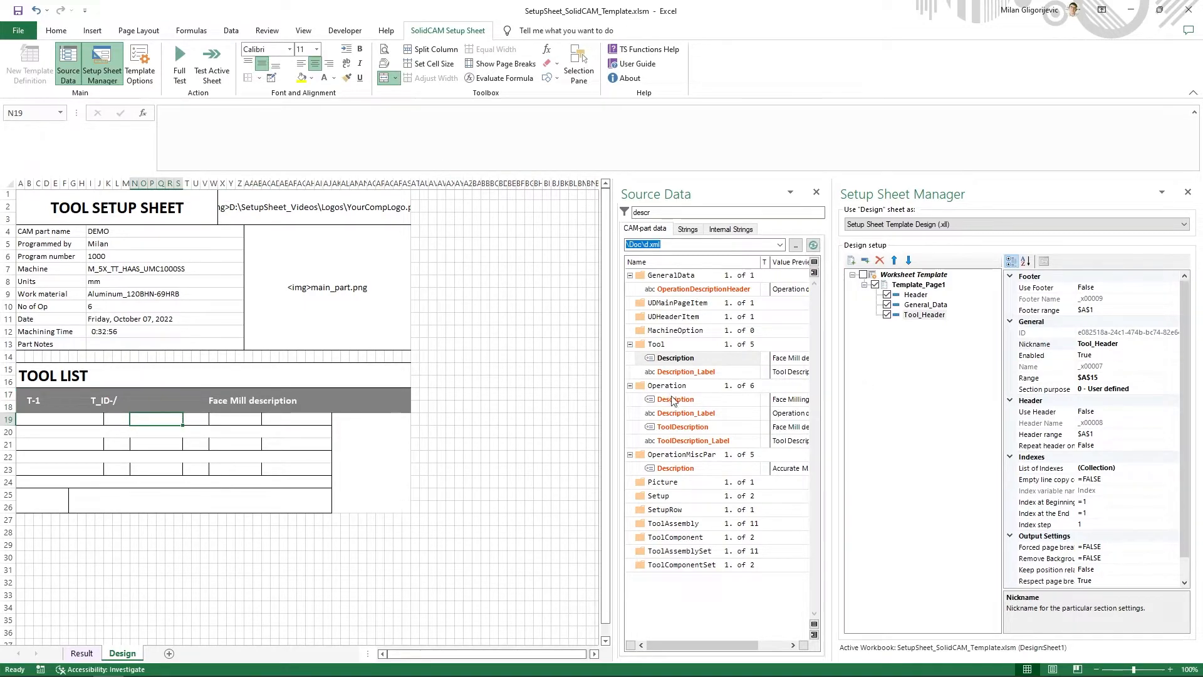
- Left-align the tool description in cell Q17 of the header band
click(261, 406)
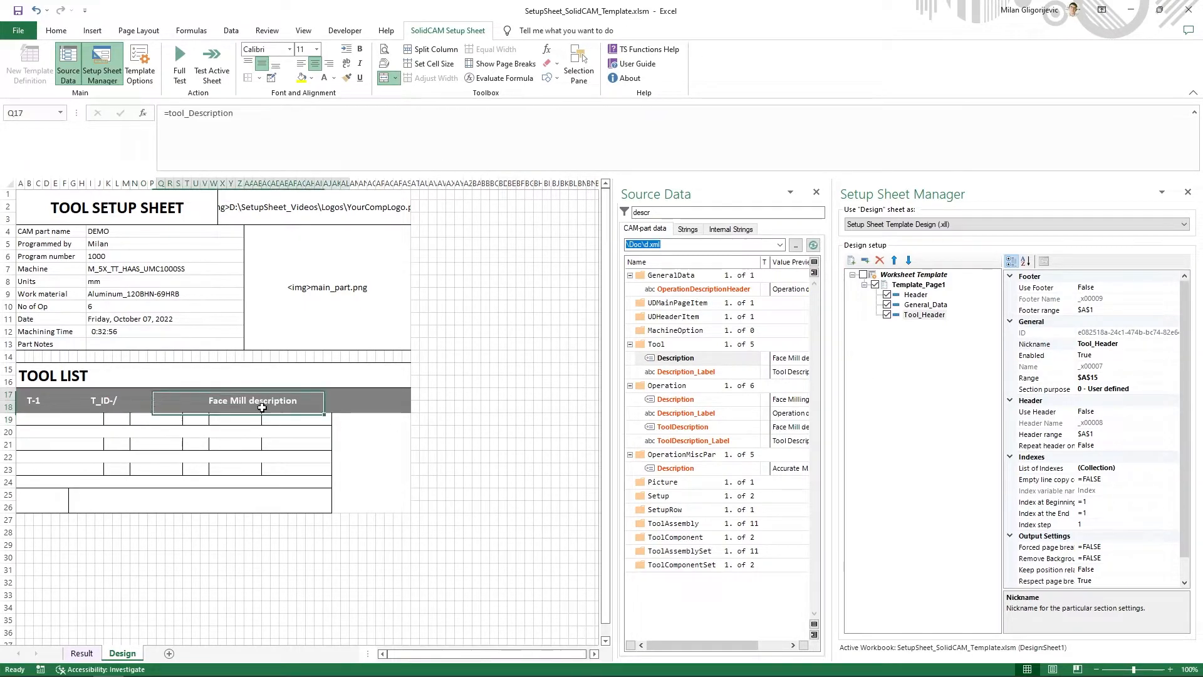
click(302, 65)
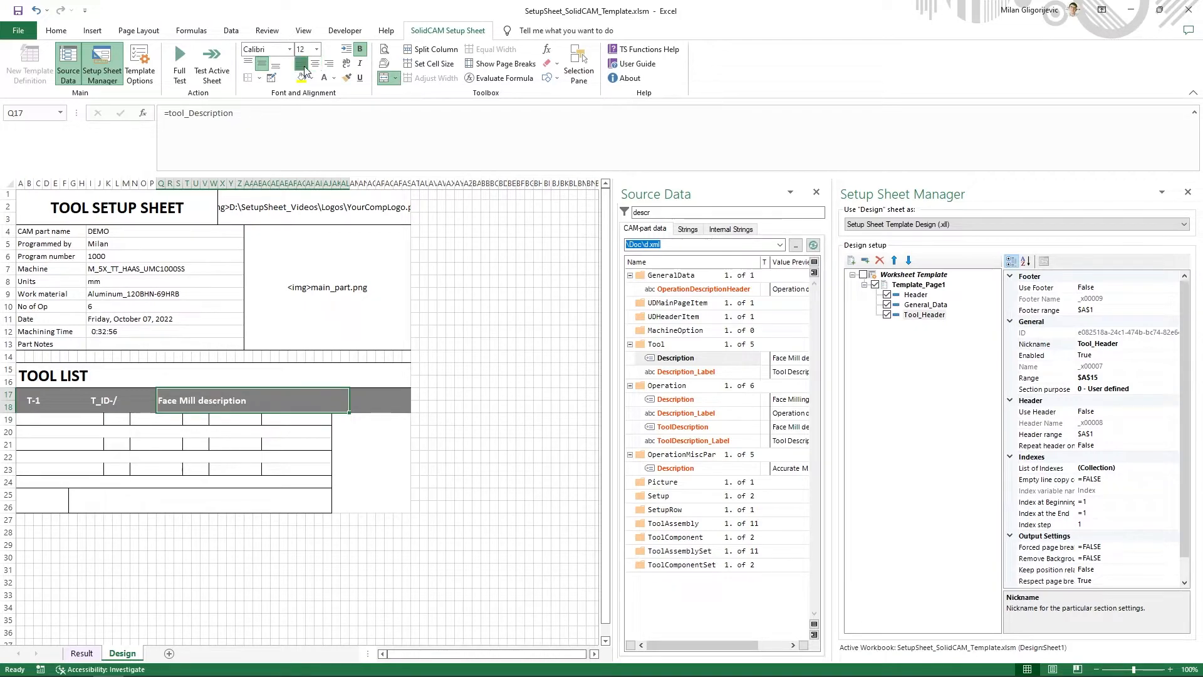
- Filter the source data by "unit" and enter the Tool variable DiameterUnit in cell AM17 as =tool_DiameterUnit
click(374, 404)
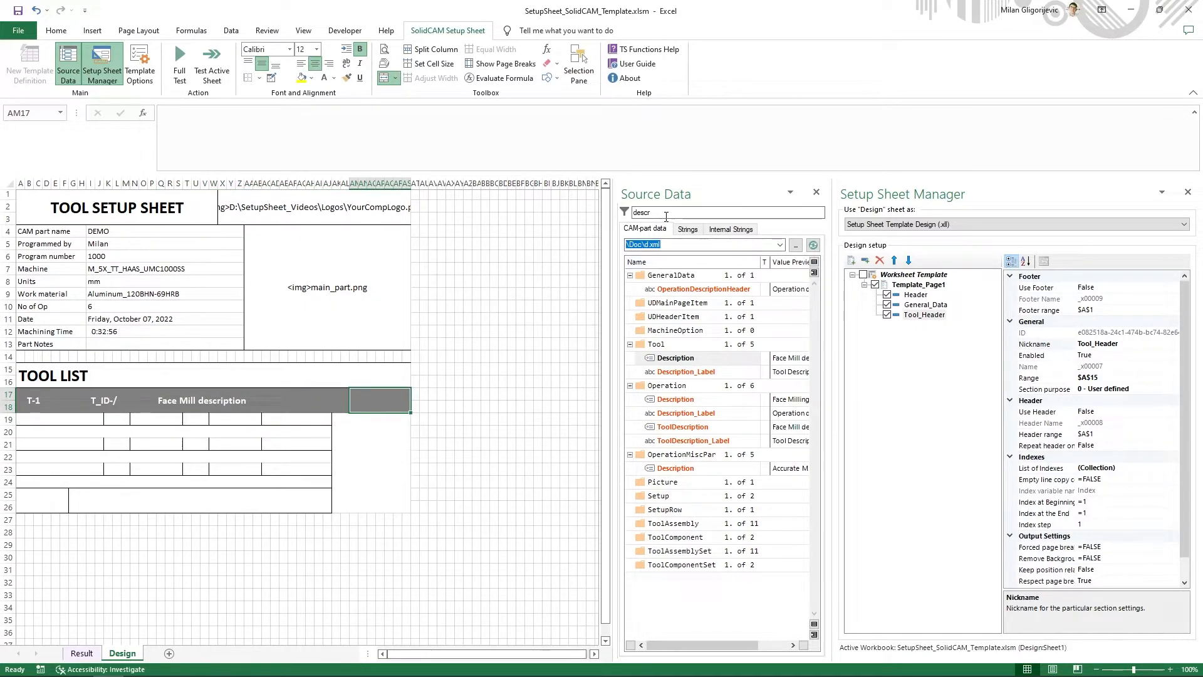
drag(665, 213, 616, 213)
text(unit)
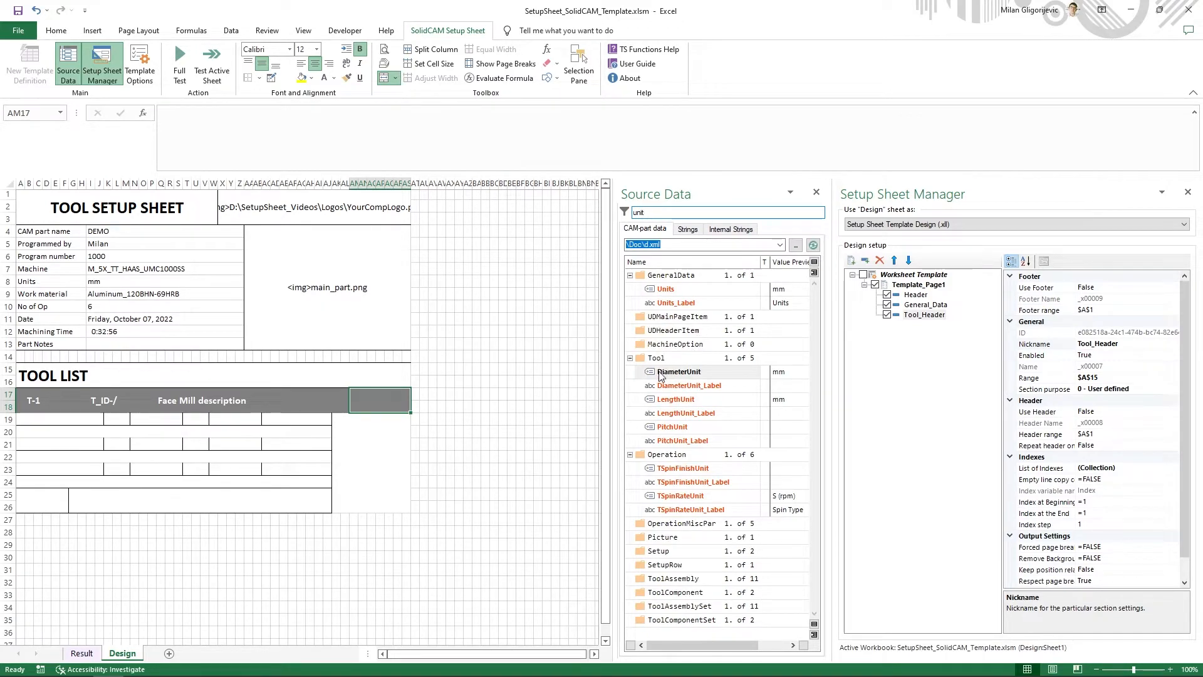
right_click(687, 377)
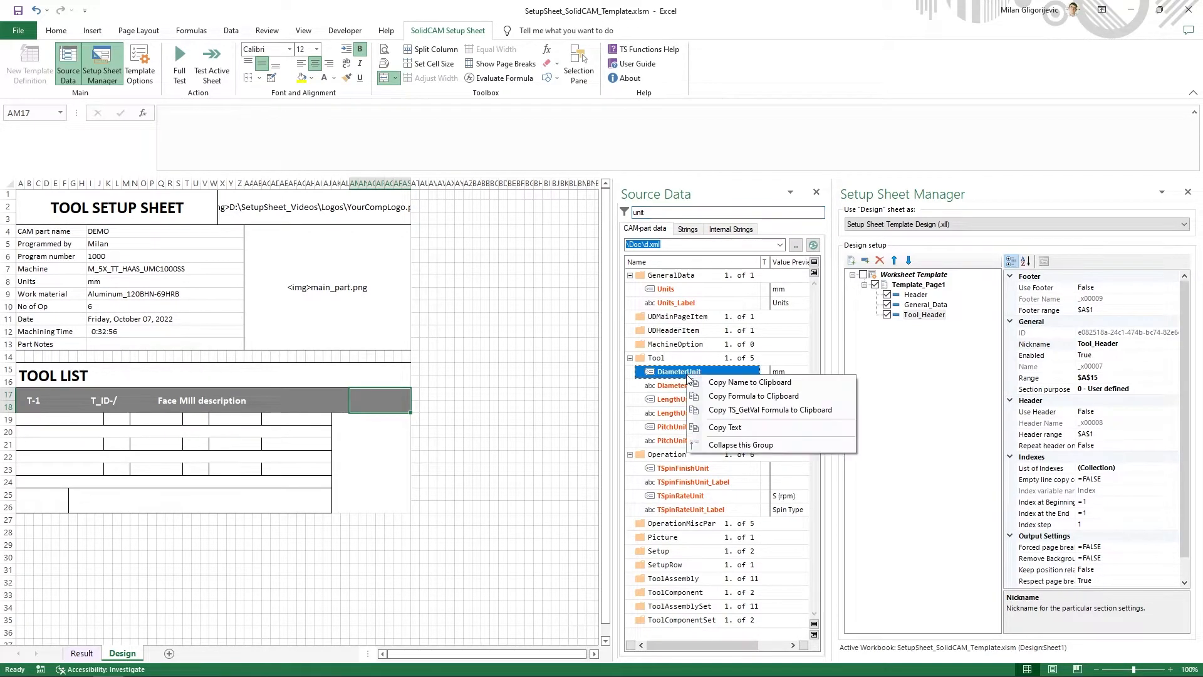
click(733, 396)
click(446, 150)
text(=Tool_DiameterUnit)
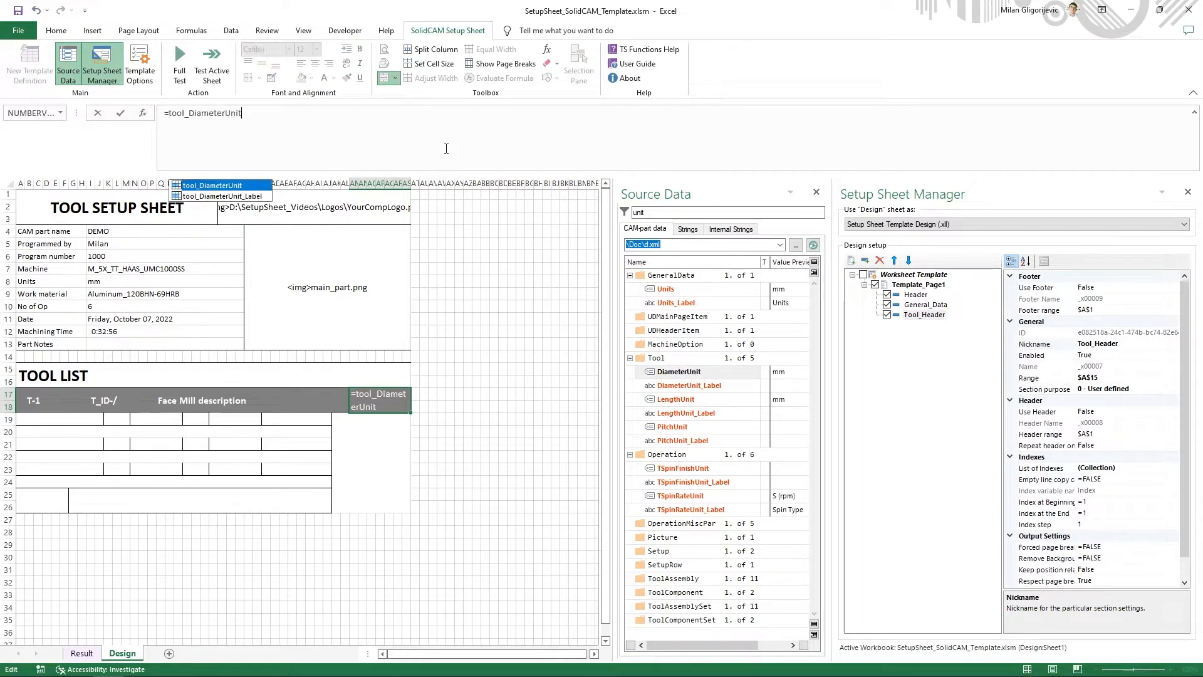
key(Return)
mouse_move(43, 401)
mouse_down()
mouse_move(263, 438)
mouse_move(453, 406)
mouse_move(41, 406)
mouse_up()
click(453, 406)
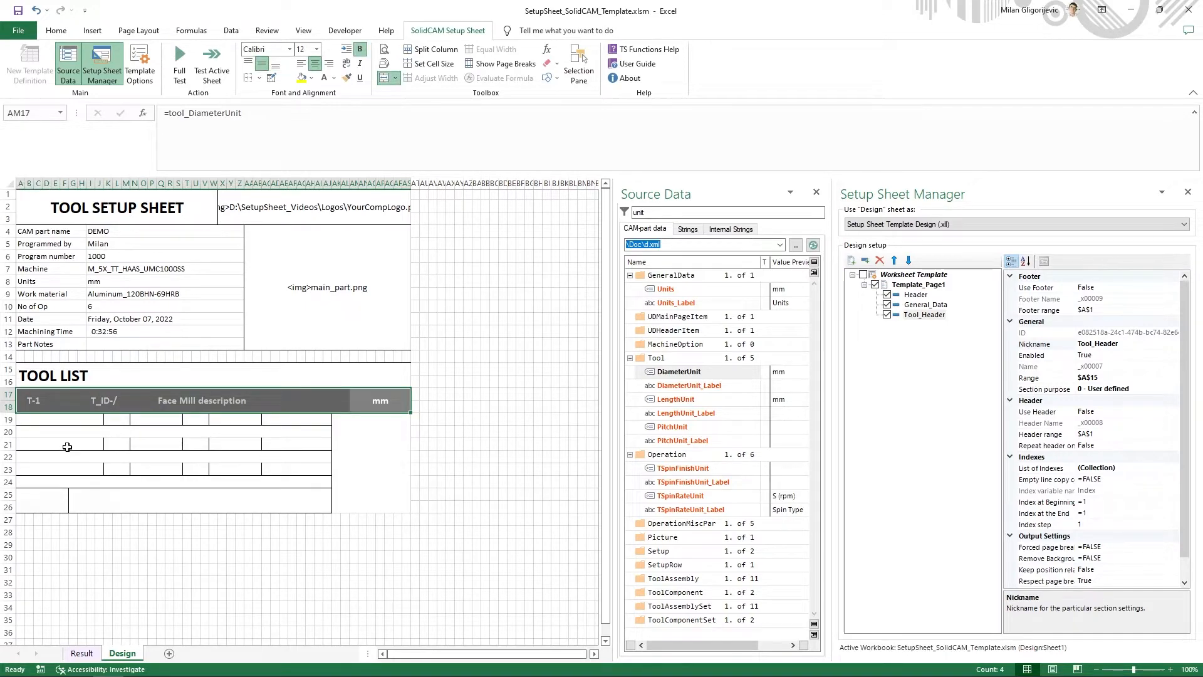
- Filter the source strings by "diameter" and insert the xll_s formula of the Diameter string as the label in cell A19
click(75, 421)
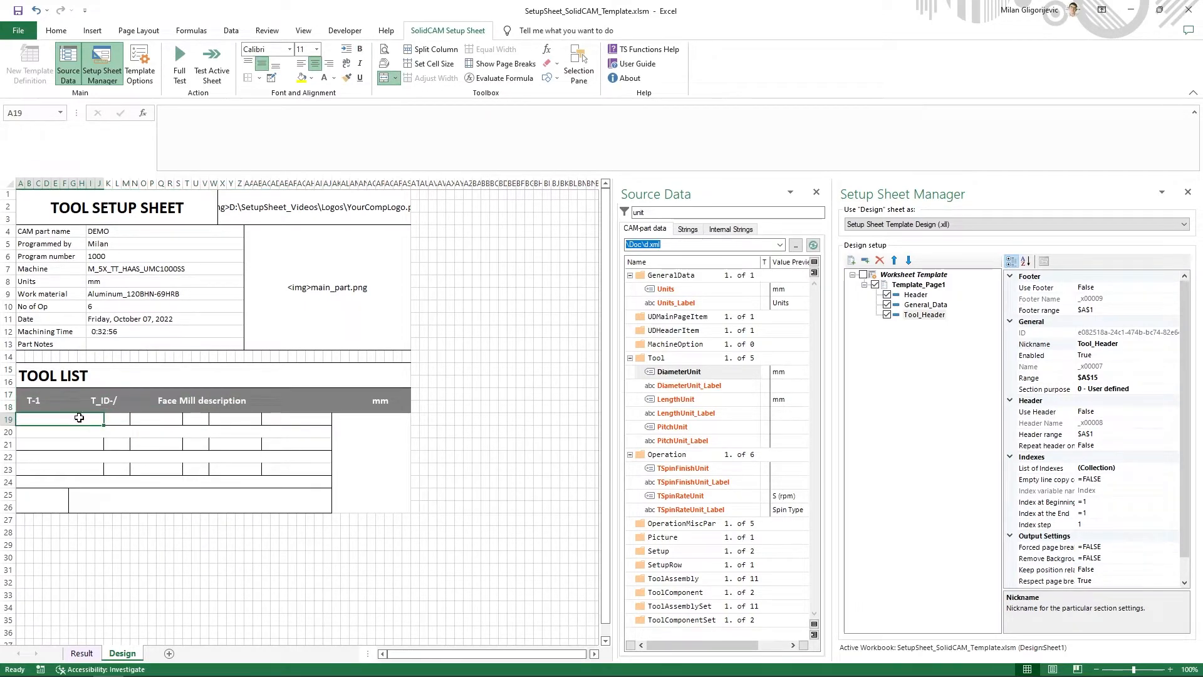
click(688, 228)
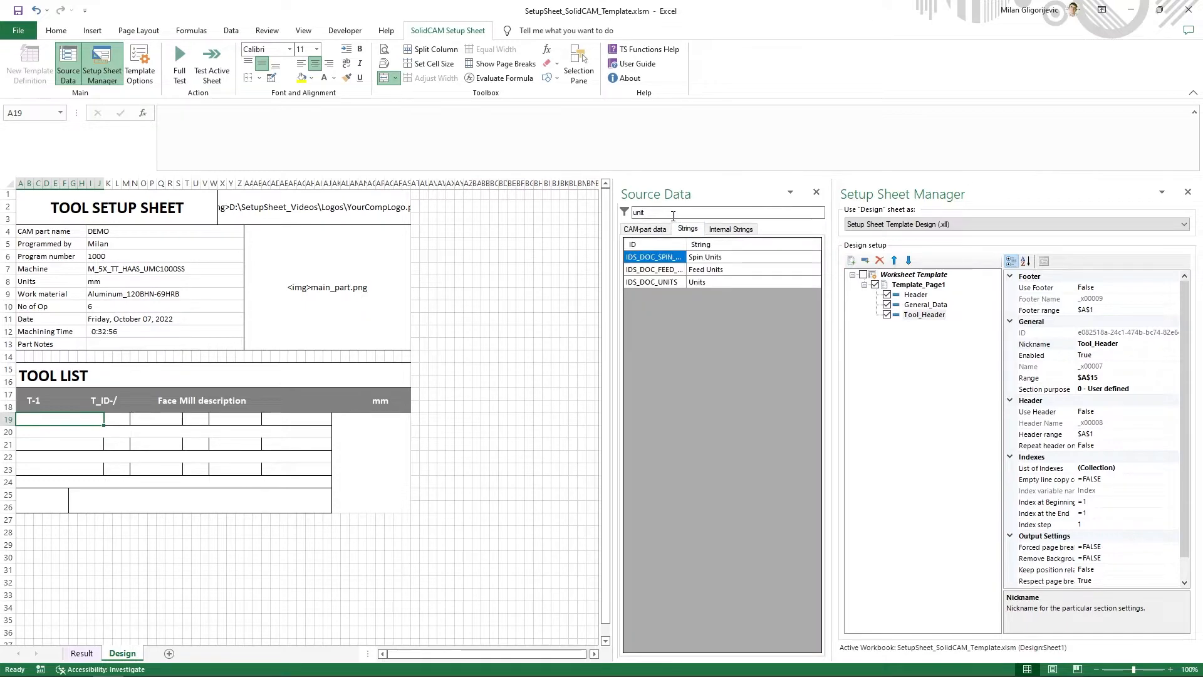
double_click(634, 213)
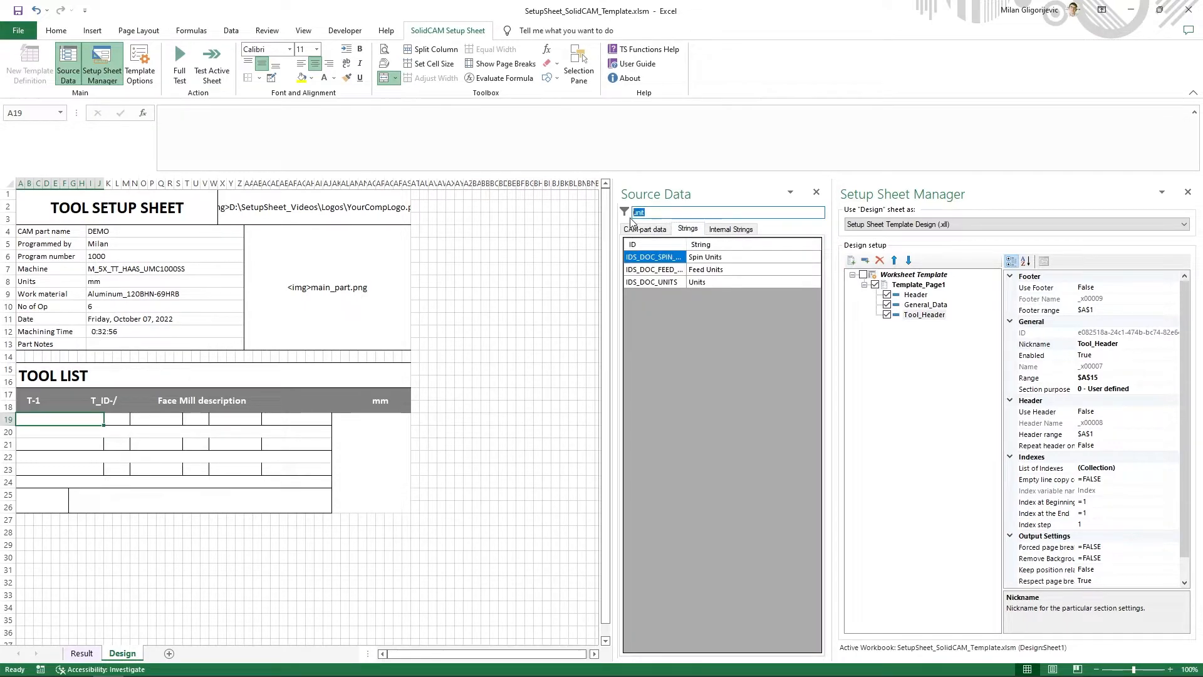
text(diameter)
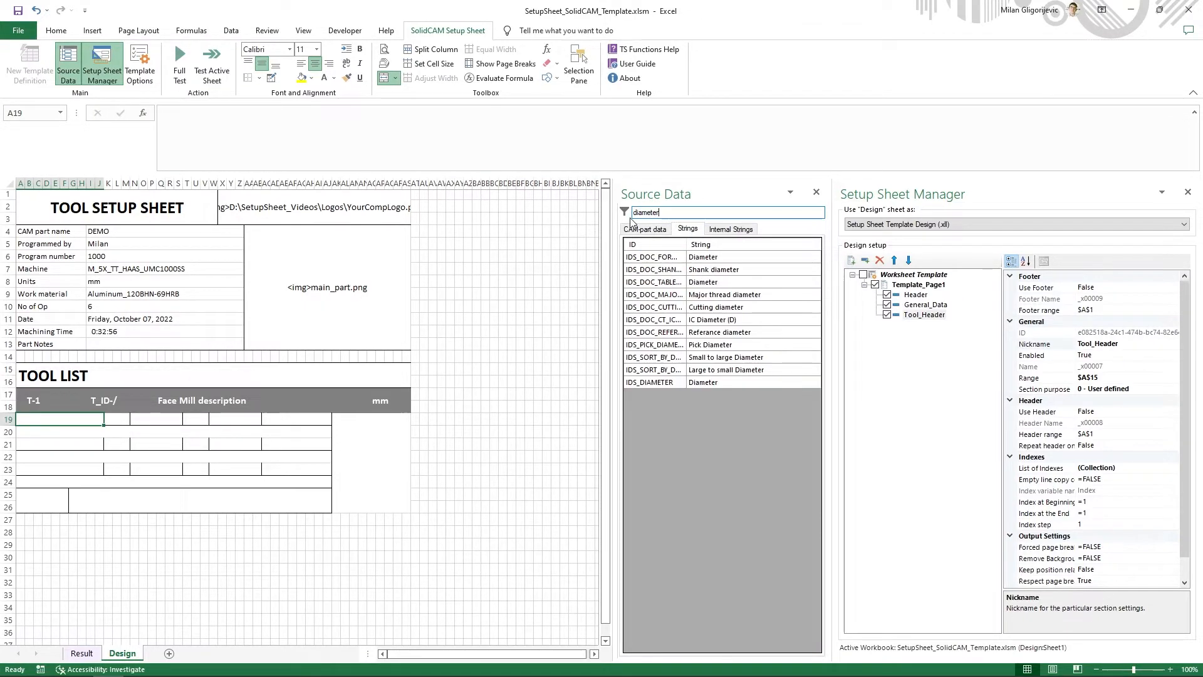
right_click(705, 264)
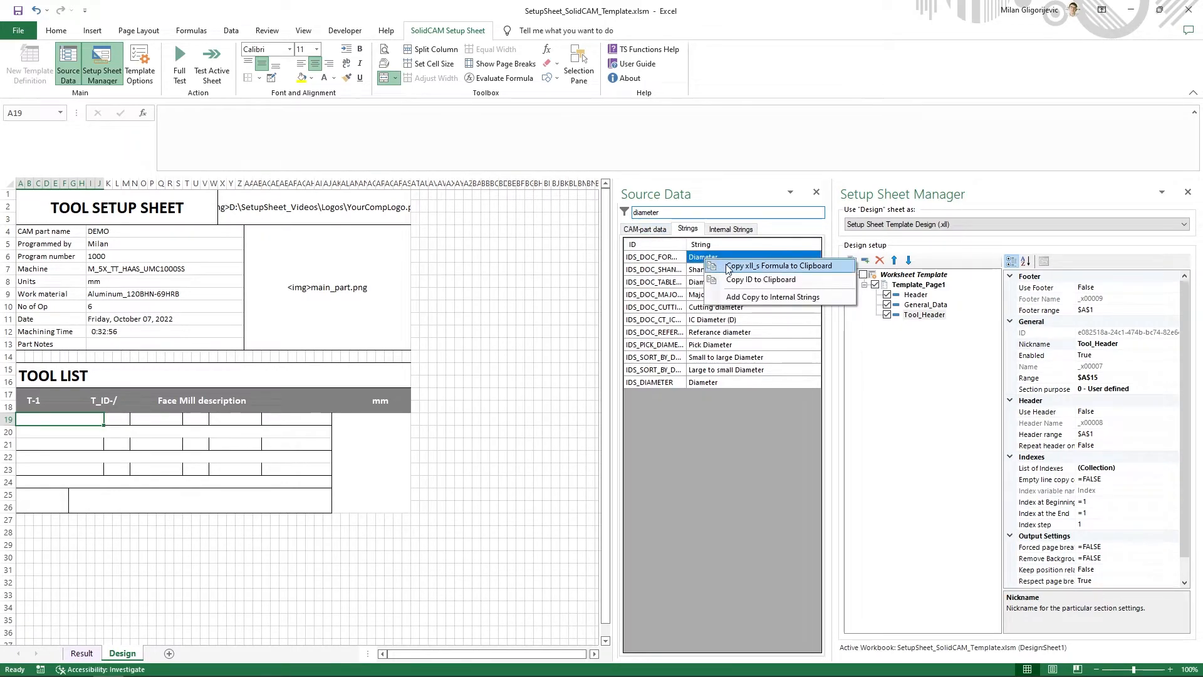
click(726, 269)
click(227, 158)
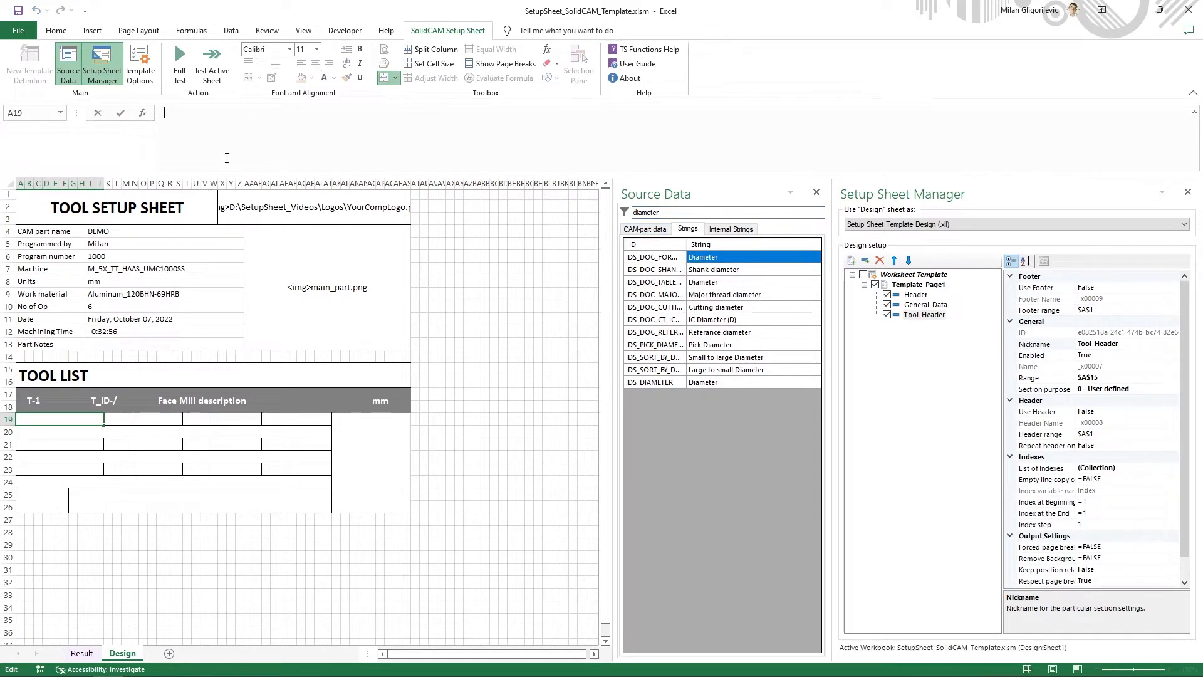
key(ctrl+v)
key(Return)
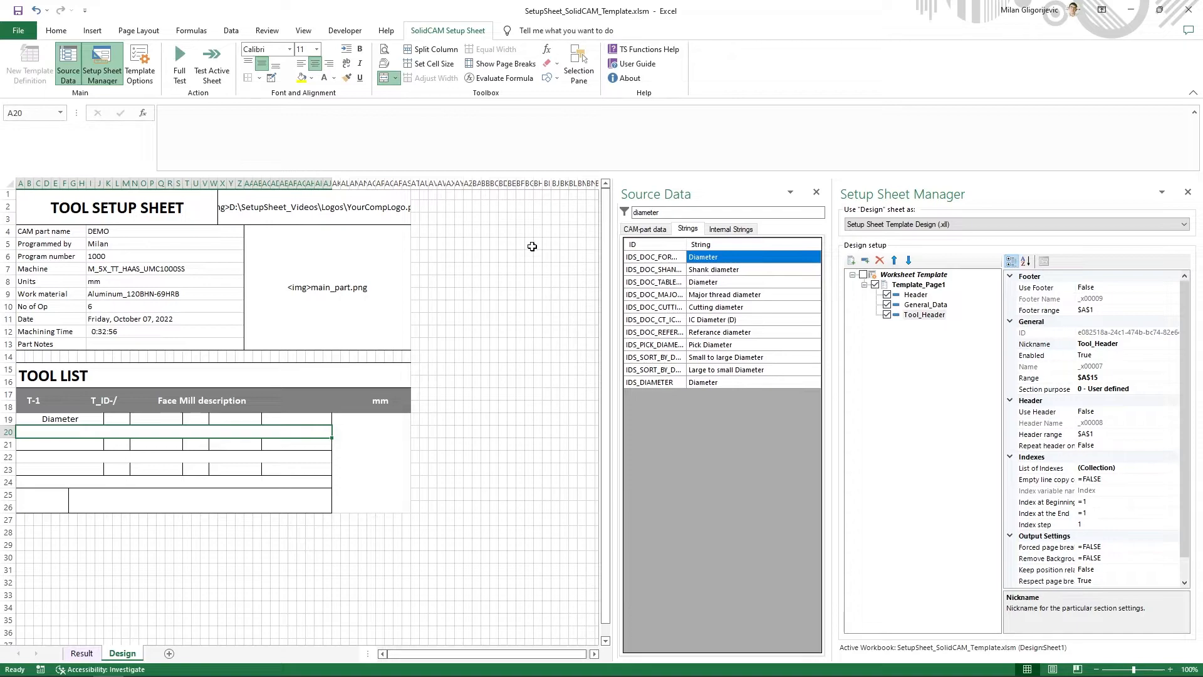
click(726, 230)
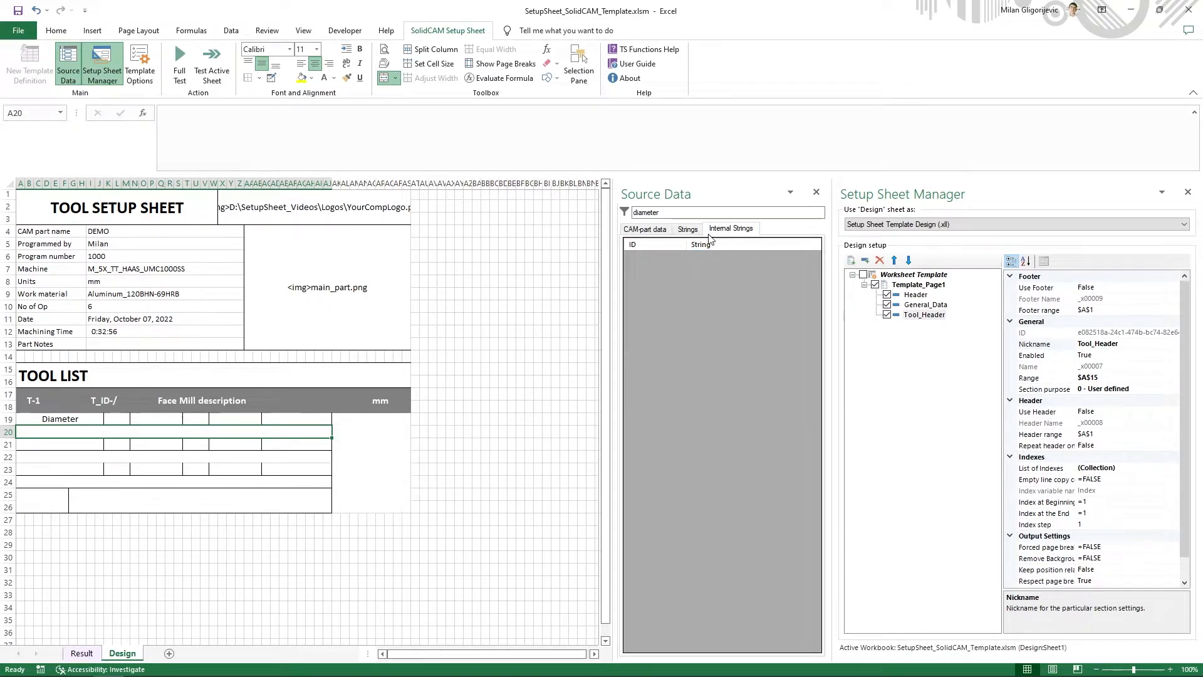
click(687, 231)
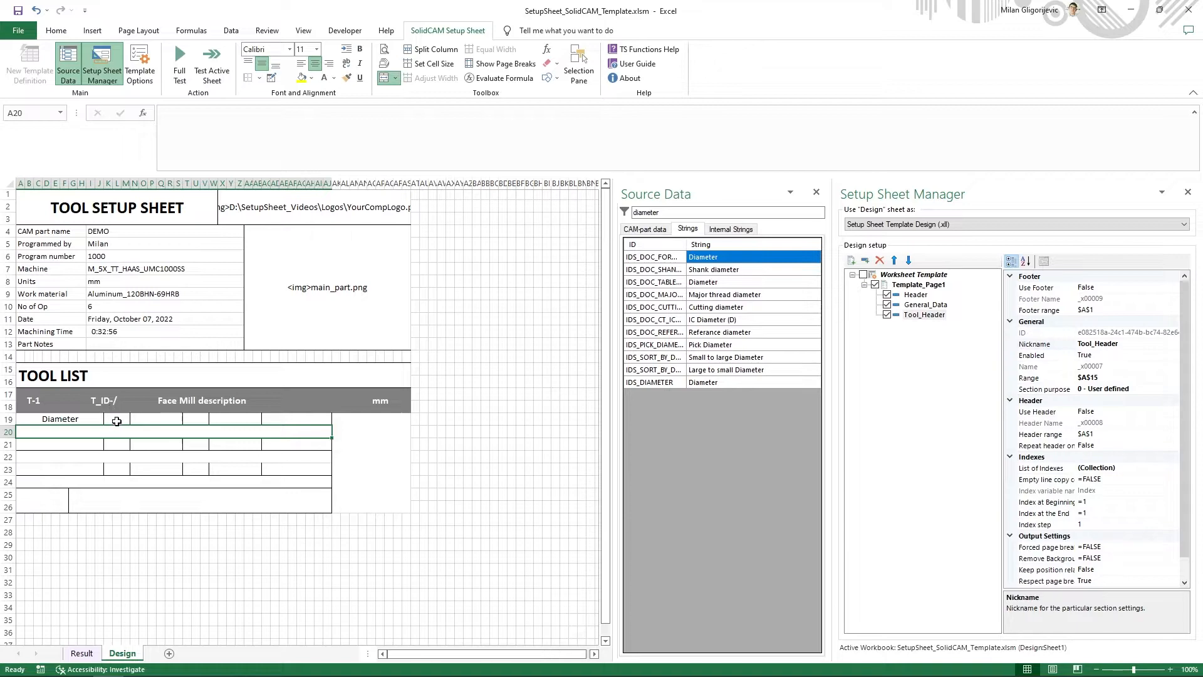
- Filter the CAM-part data by "dia" and insert the formula of the Tool variable Dia in cell K19
click(116, 419)
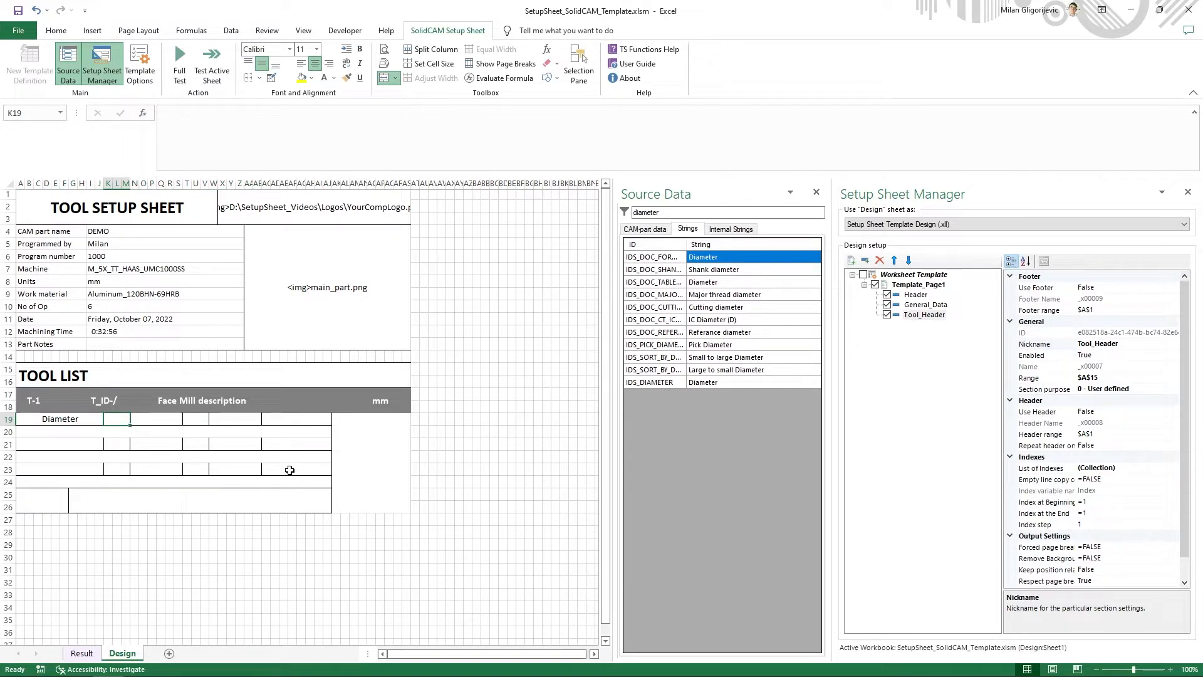
click(644, 229)
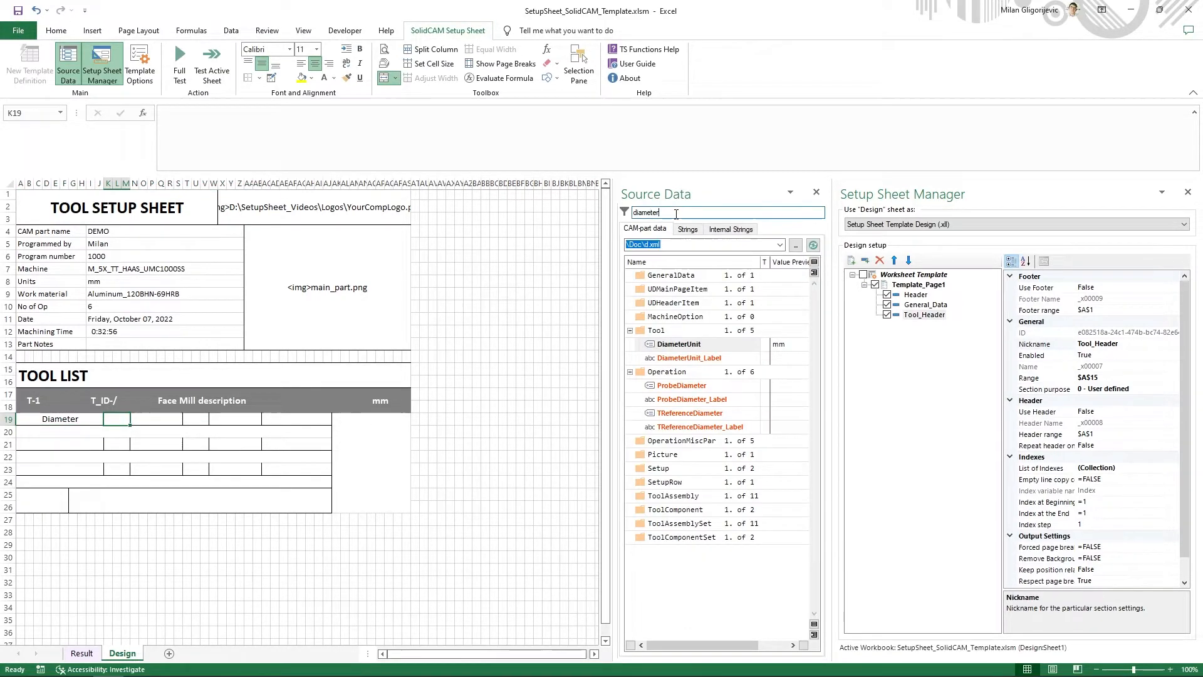
double_click(663, 216)
text(dia)
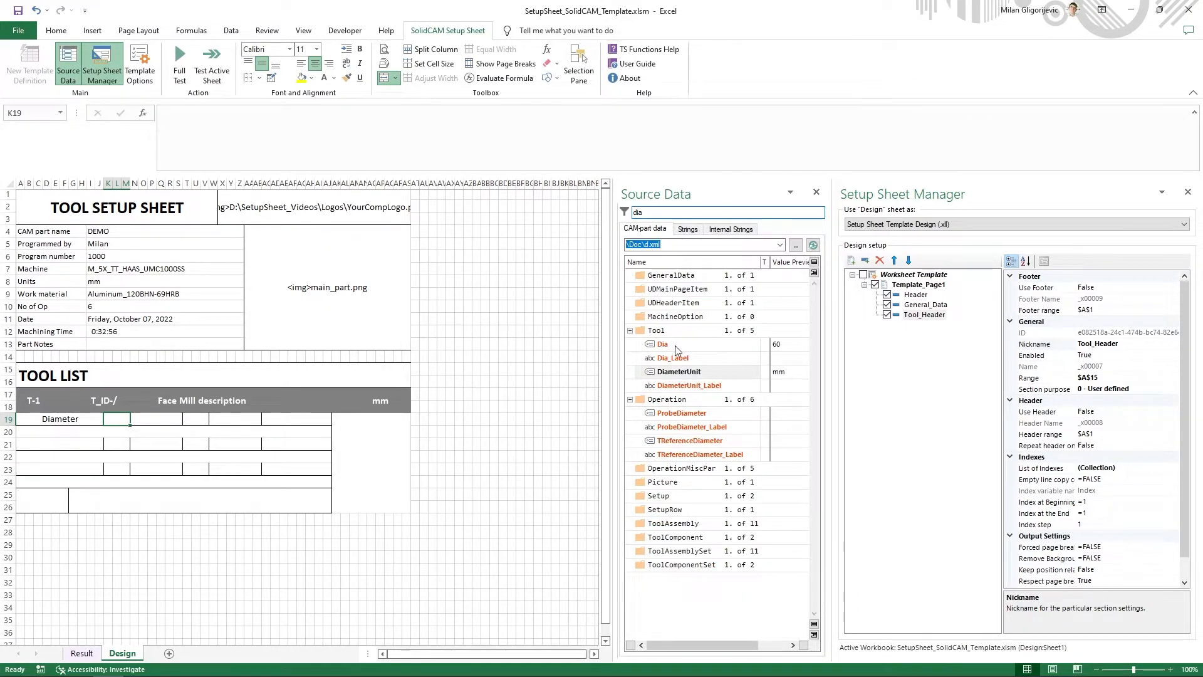
right_click(677, 349)
click(718, 368)
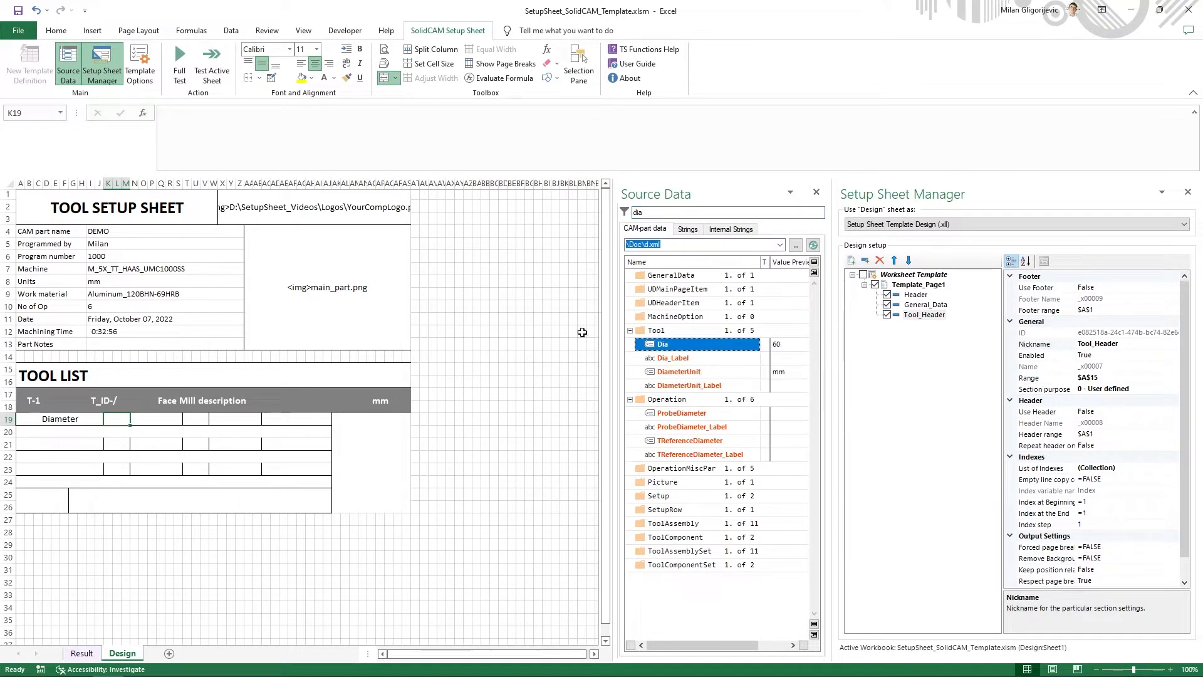
click(288, 150)
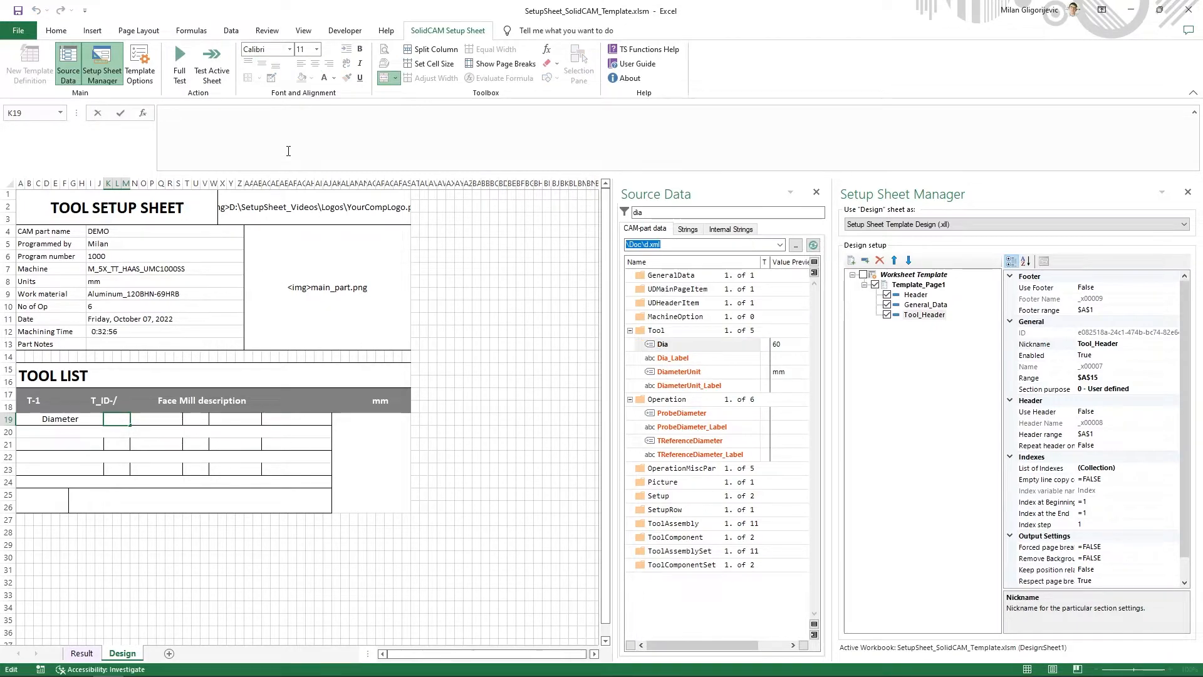
key(ctrl+v)
key(Return)
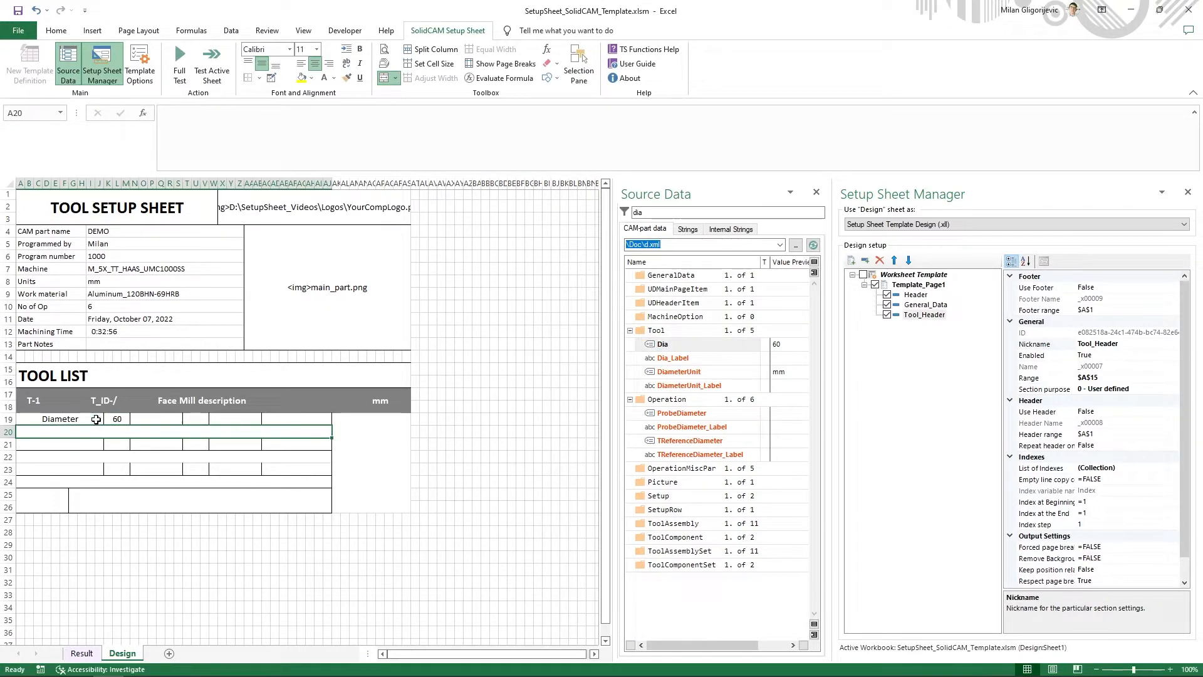
- Filter the source strings by "pitch" and insert the xll_s formula of the Pitch string as the label in cell N19
click(146, 458)
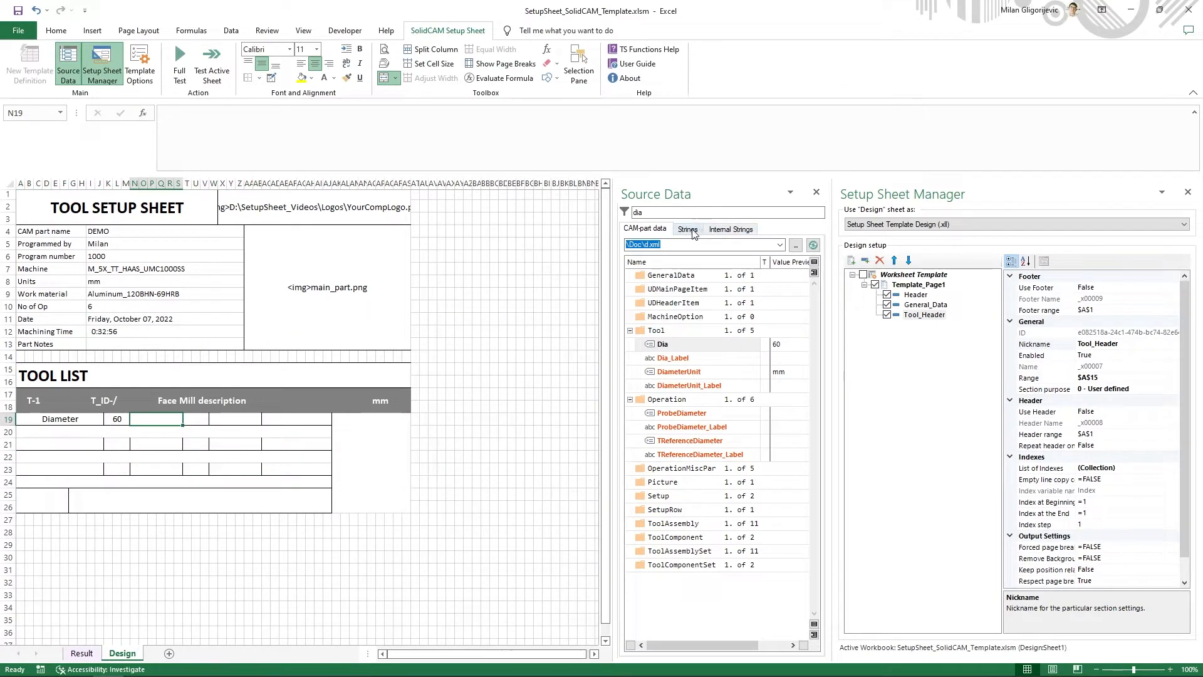
click(692, 234)
drag(659, 213, 514, 212)
text(pi)
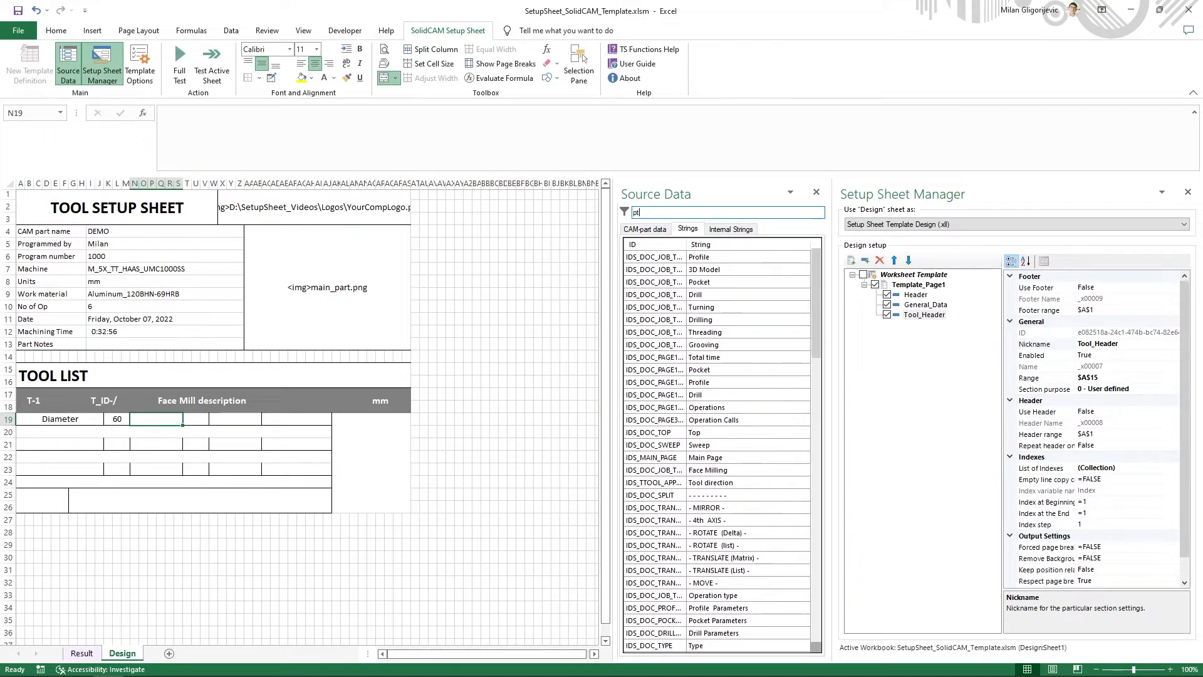
text(tch)
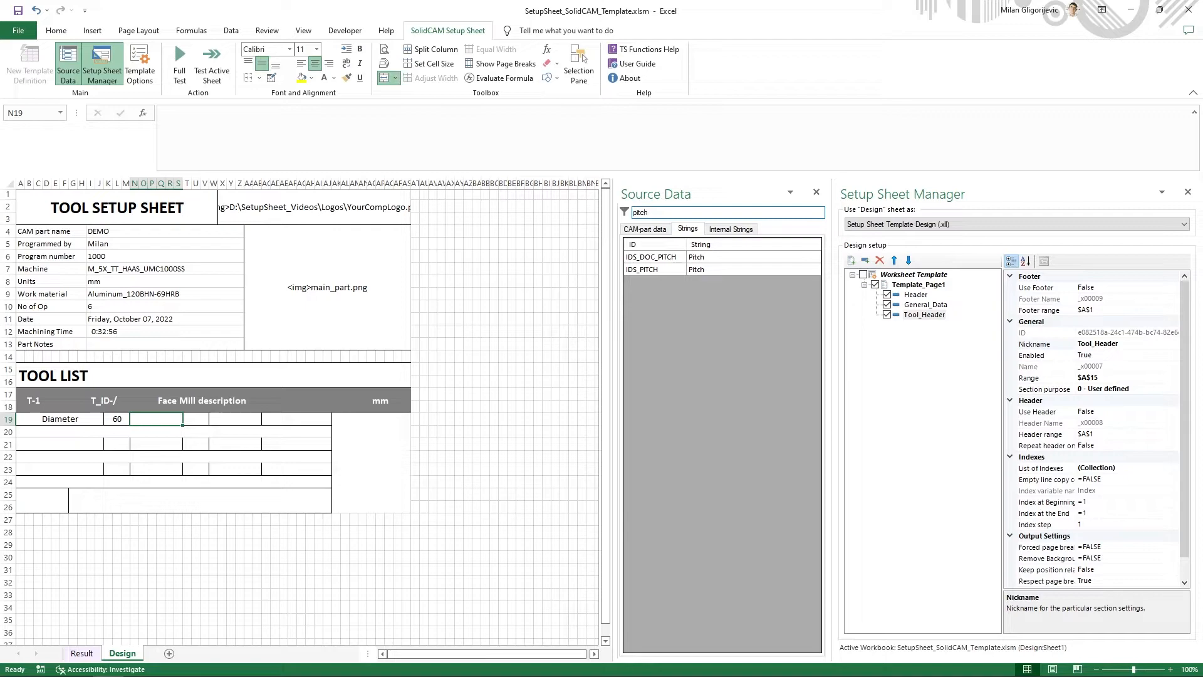
right_click(719, 261)
click(752, 271)
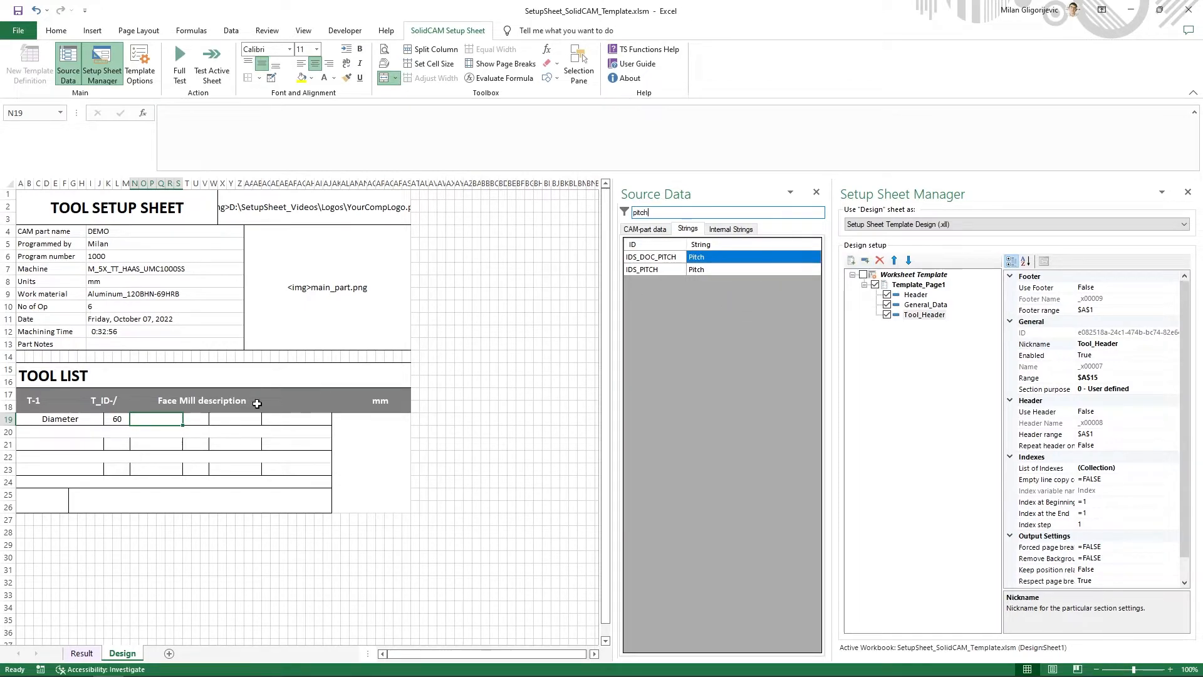
click(313, 158)
key(ctrl+v)
key(Return)
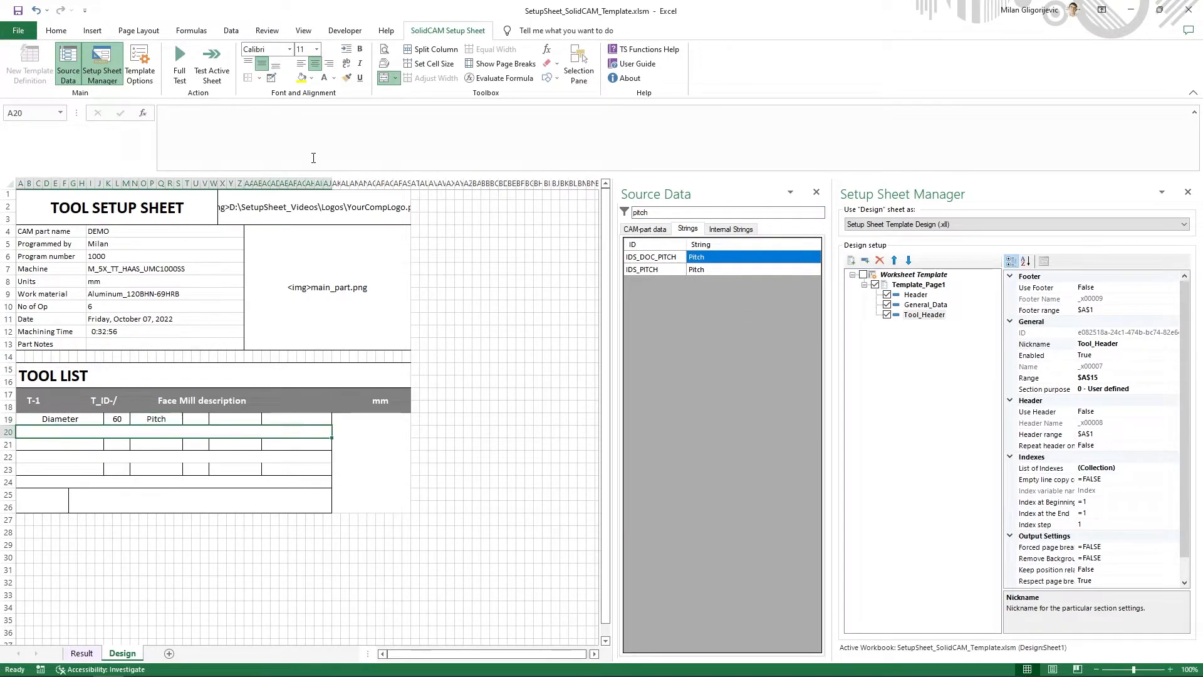
- Copy the formula of the Tool variable Pitch from the CAM-part data and insert it in cell T19
click(644, 228)
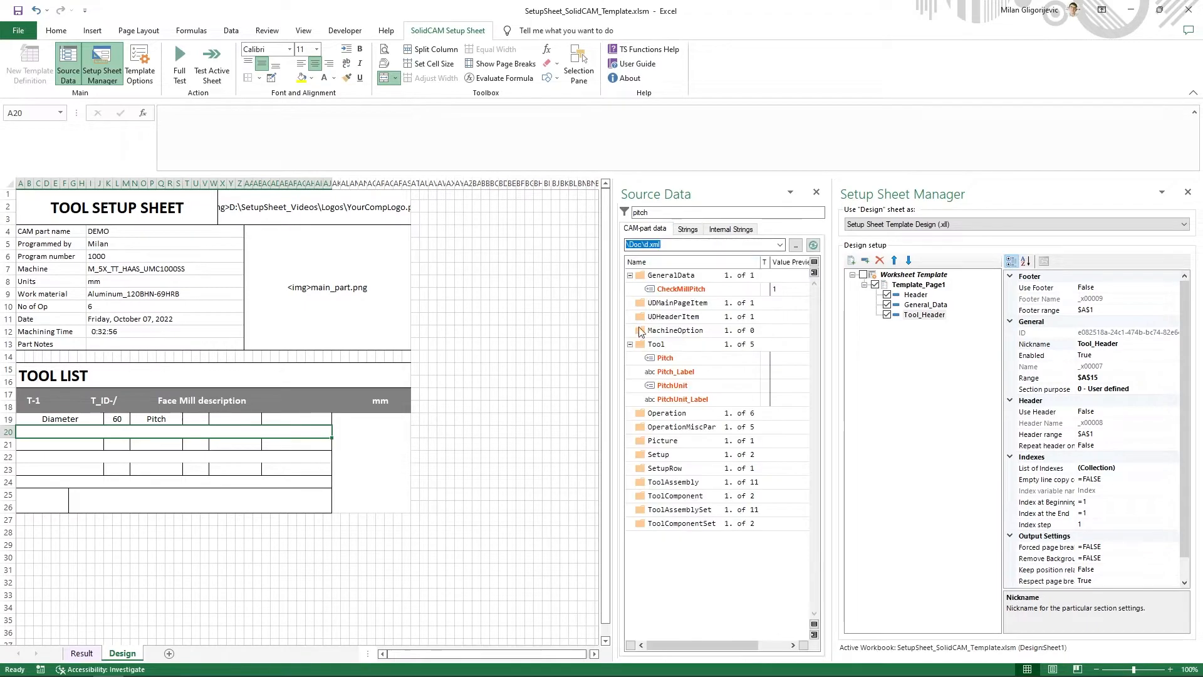
right_click(661, 364)
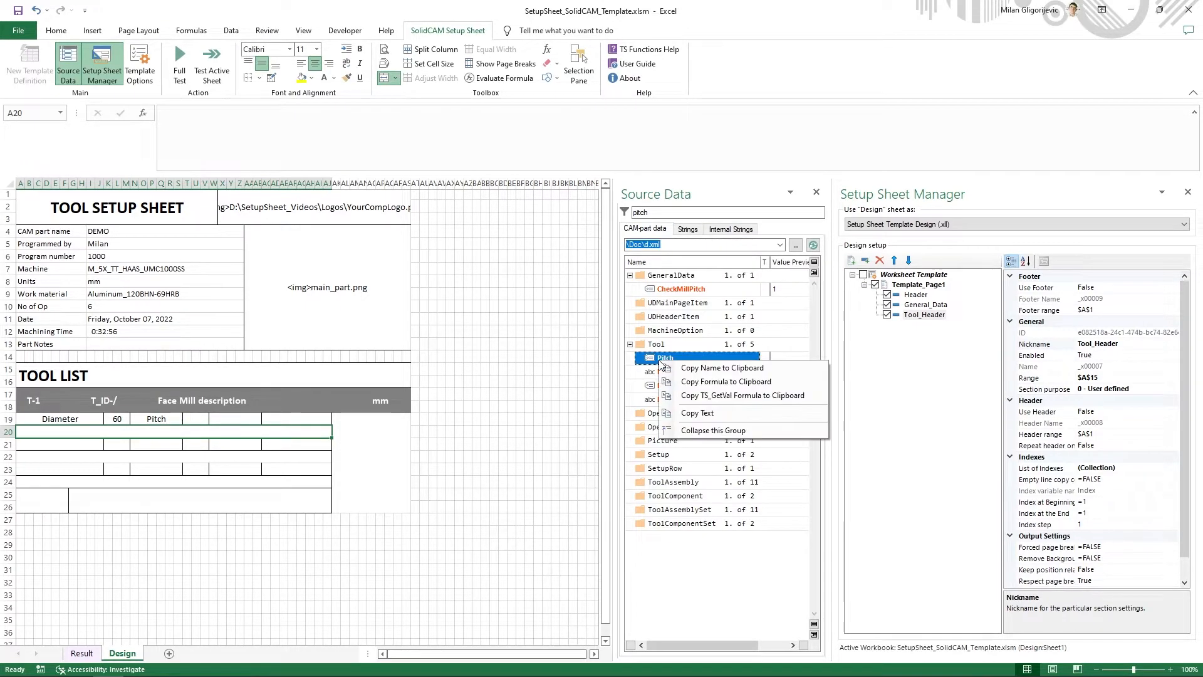
click(696, 379)
click(195, 418)
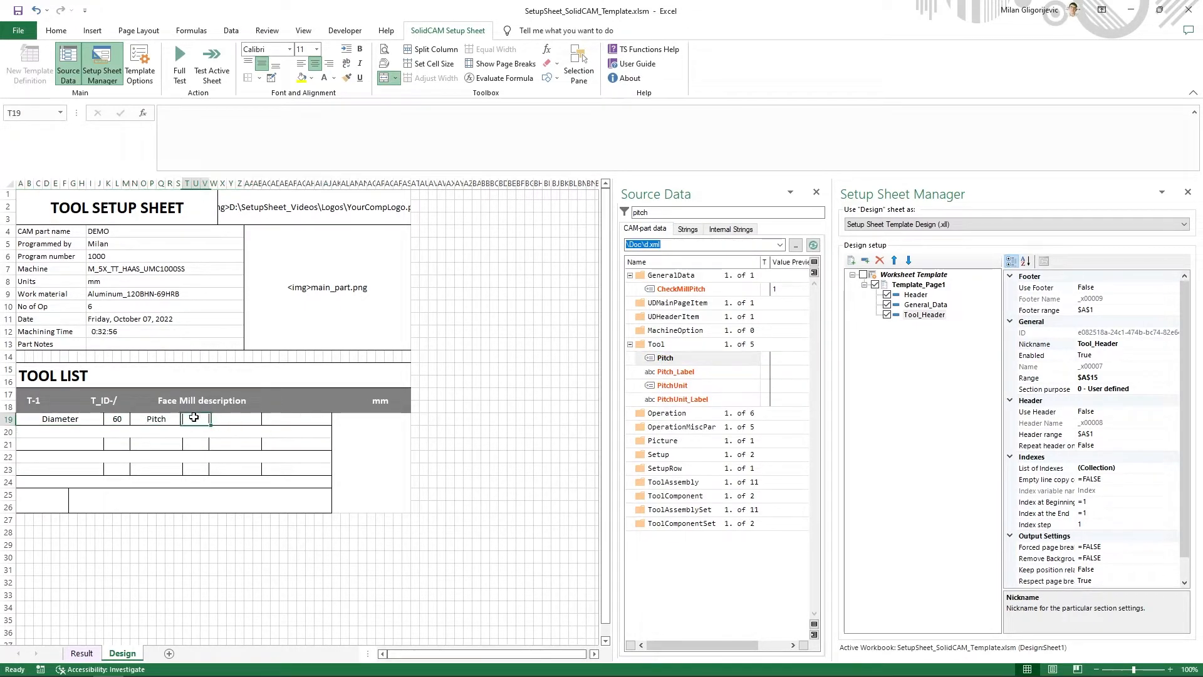
click(302, 159)
key(ctrl+v)
key(Return)
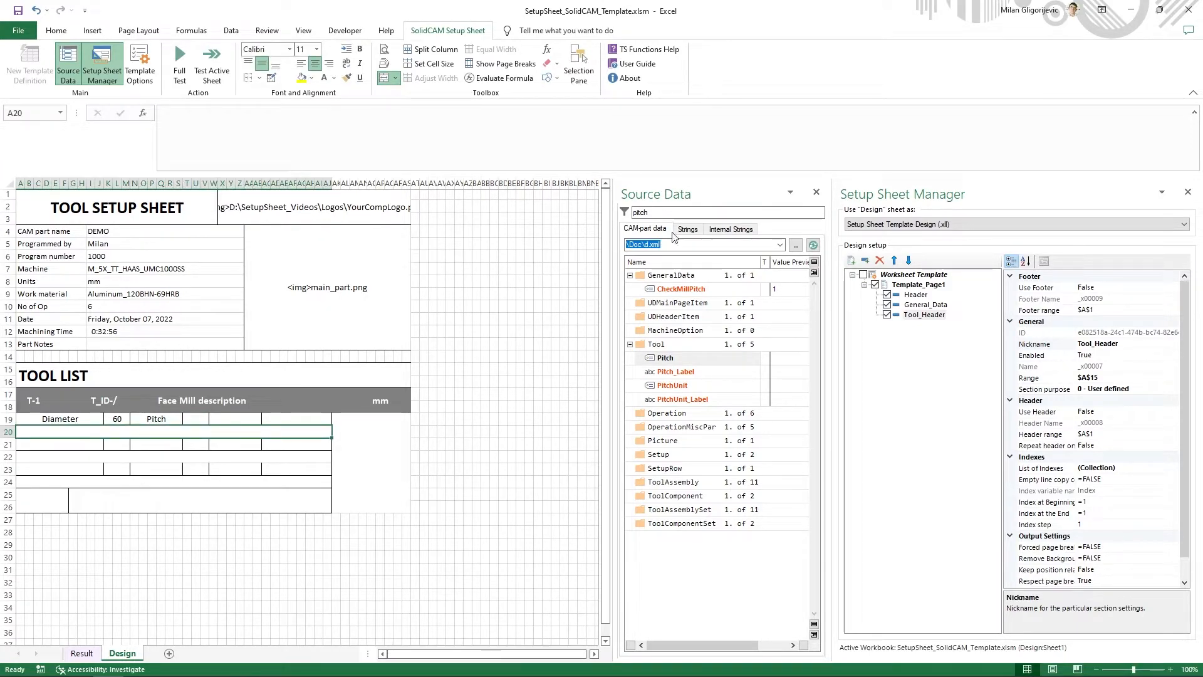
- Filter the CAM-part data by "flutes" and insert the formula of the Tool variable NFlutes in cell AC19
text(flutes)
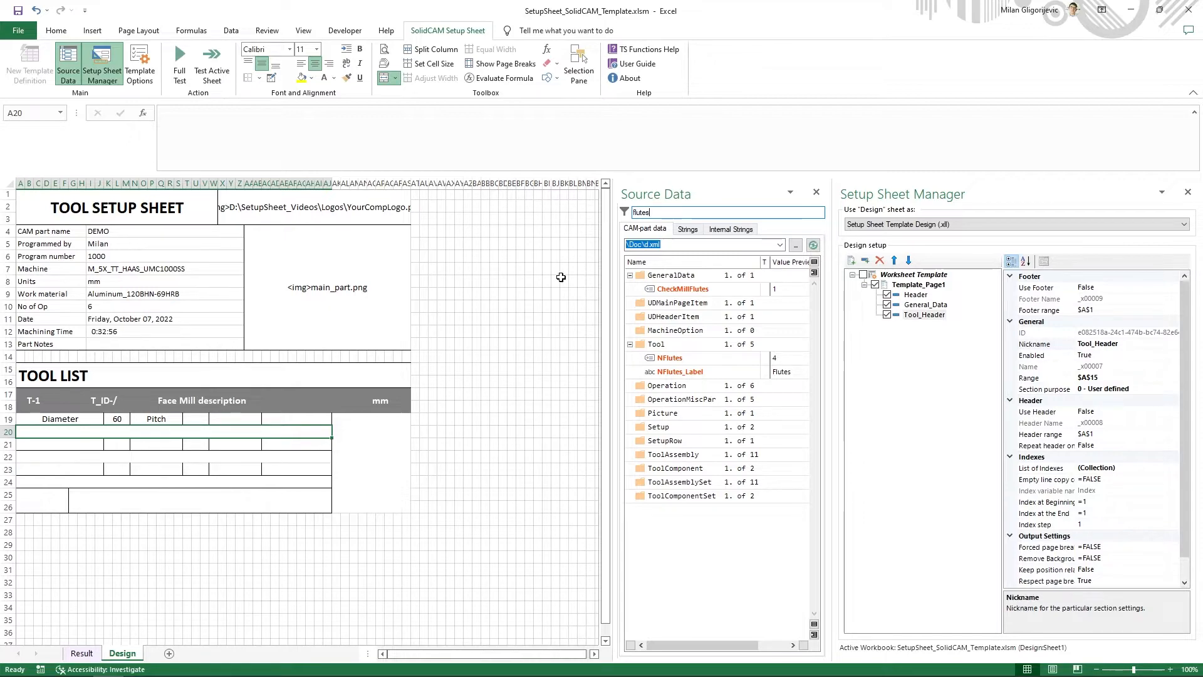
click(666, 358)
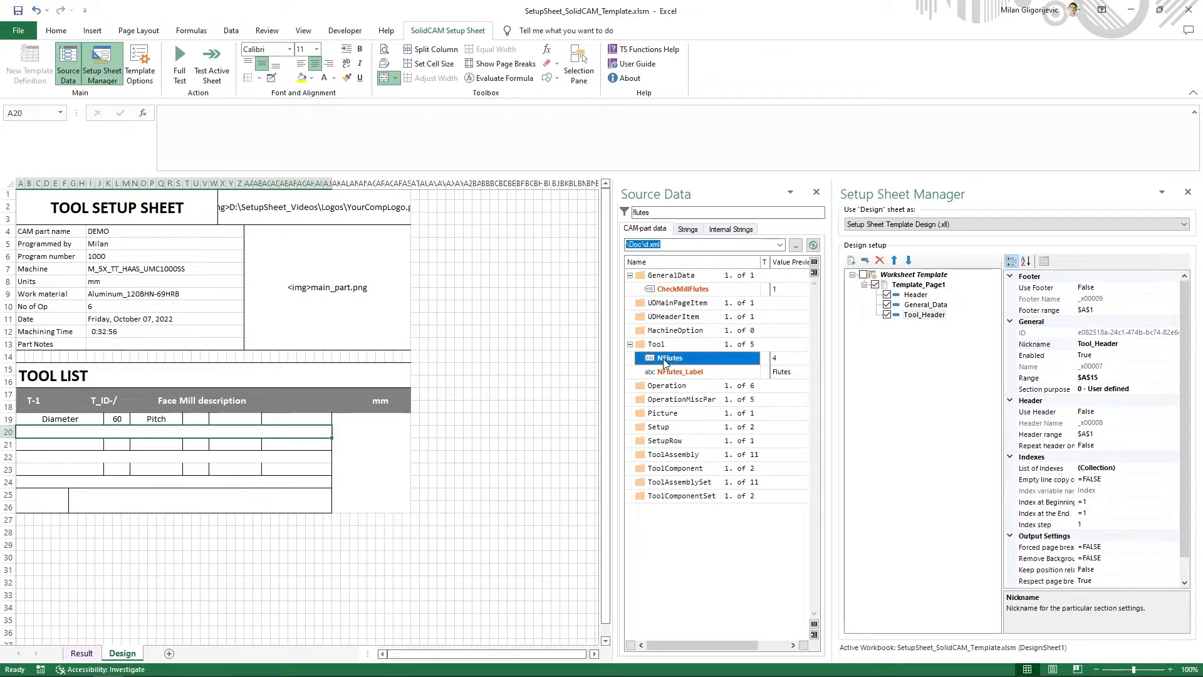
right_click(665, 362)
click(712, 381)
click(294, 417)
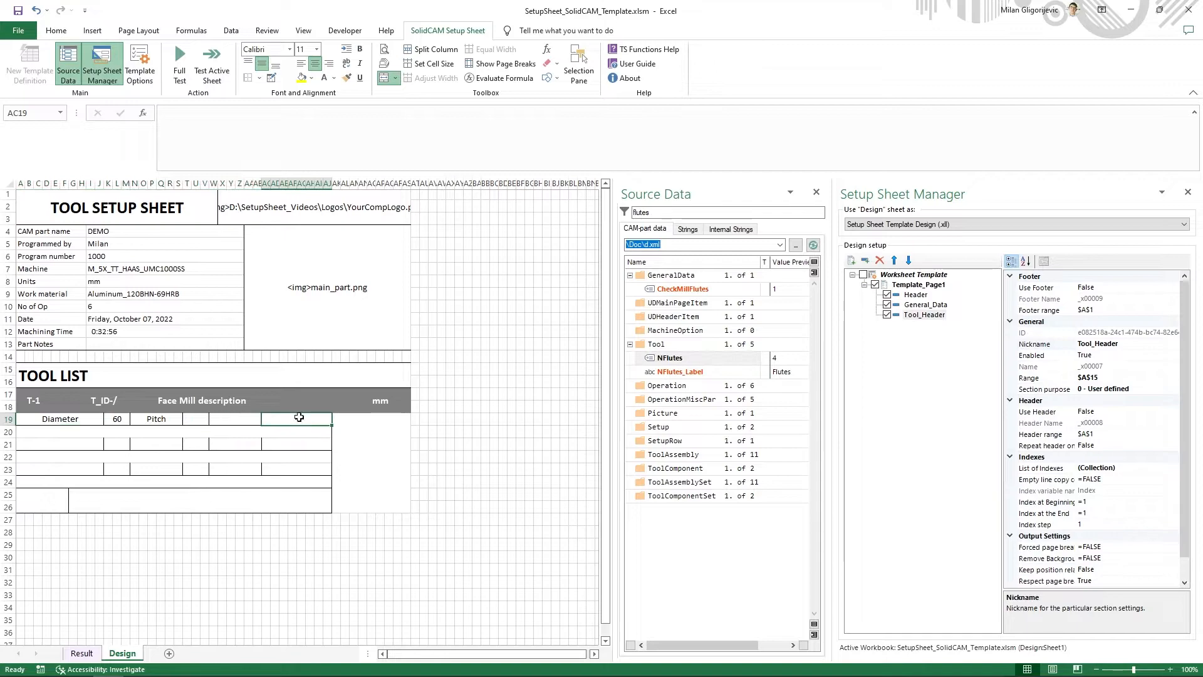
click(355, 159)
key(ctrl+v)
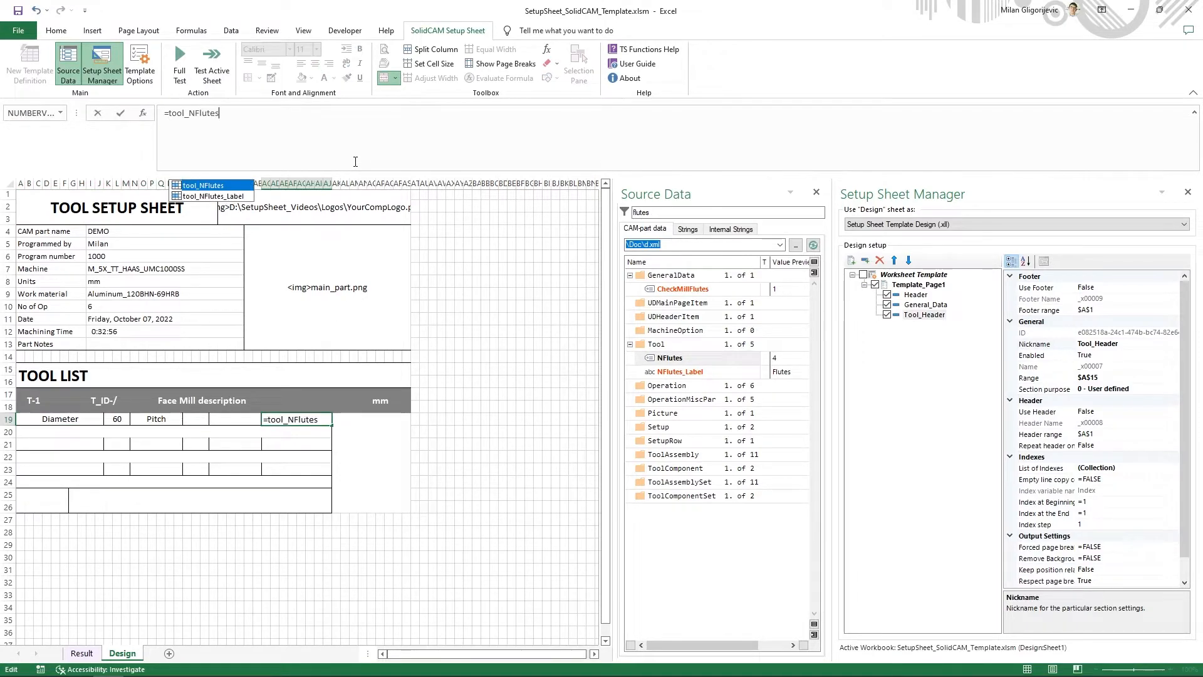
key(Return)
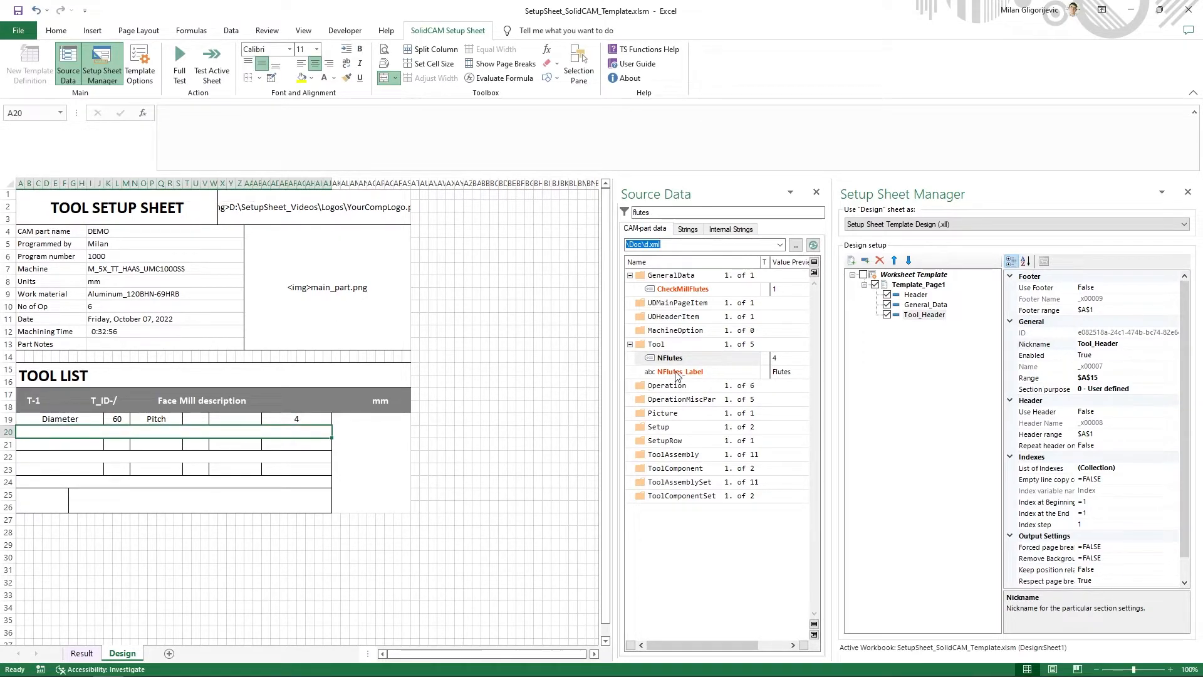
- Copy the formula of the Tool variable NFlutes_Label from the CAM-part data and insert it as the label in cell W19
click(236, 420)
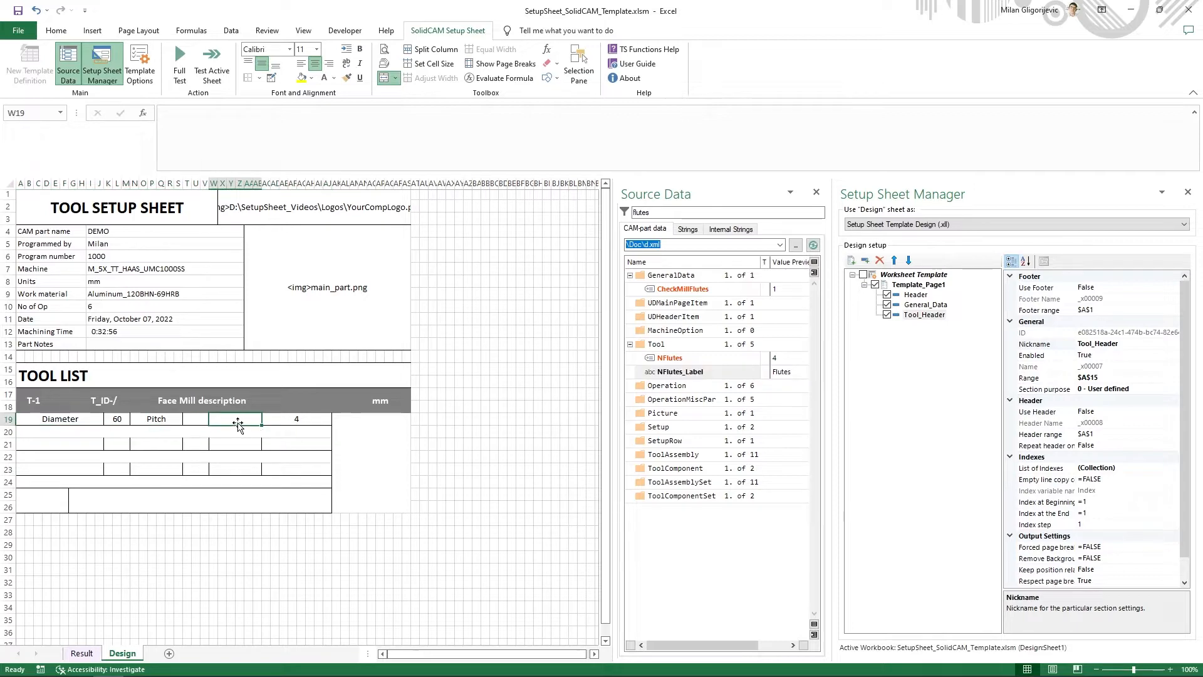
right_click(703, 375)
click(743, 394)
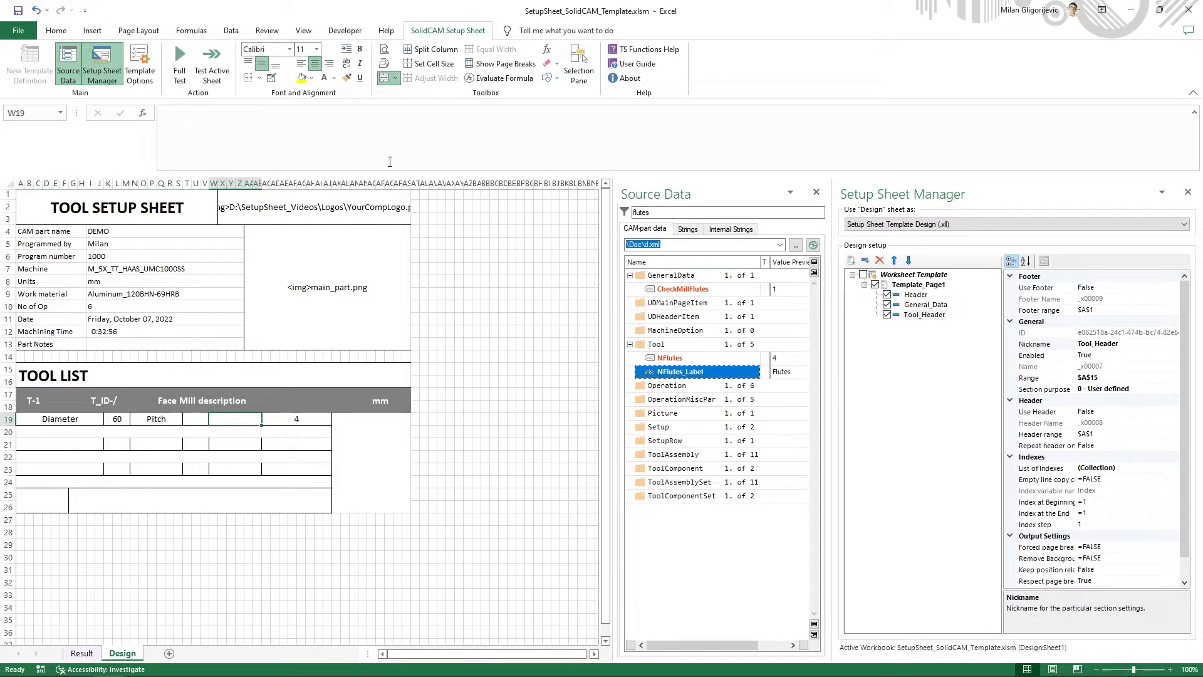
click(389, 160)
key(ctrl+v)
key(Return)
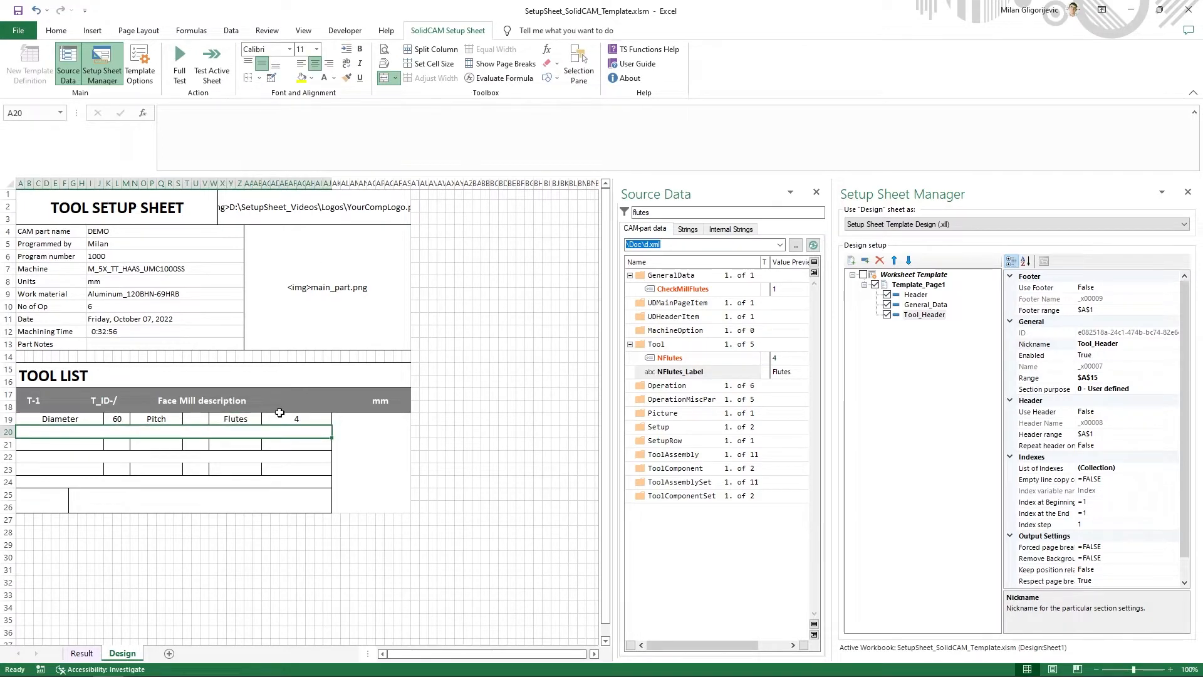
- Check the Pitch value cell T19 against the Pitch and CR values of the first tool in Documentation_Sheet_Example.pdf
click(181, 419)
click(193, 419)
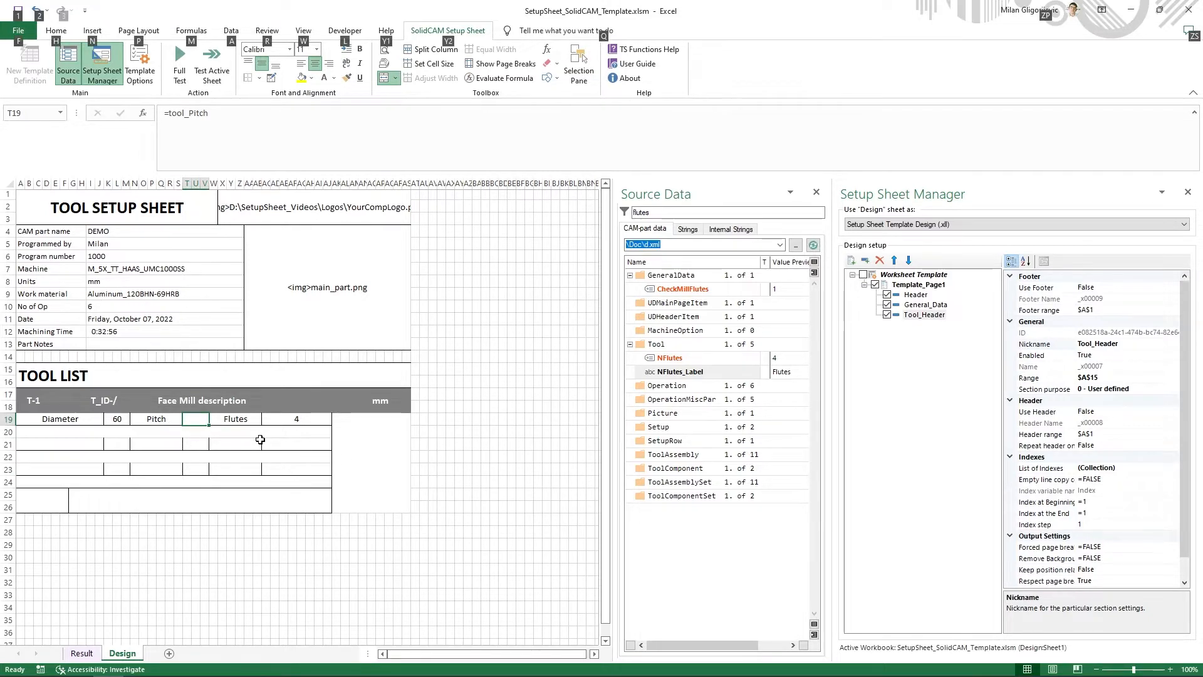
key(alt+Tab)
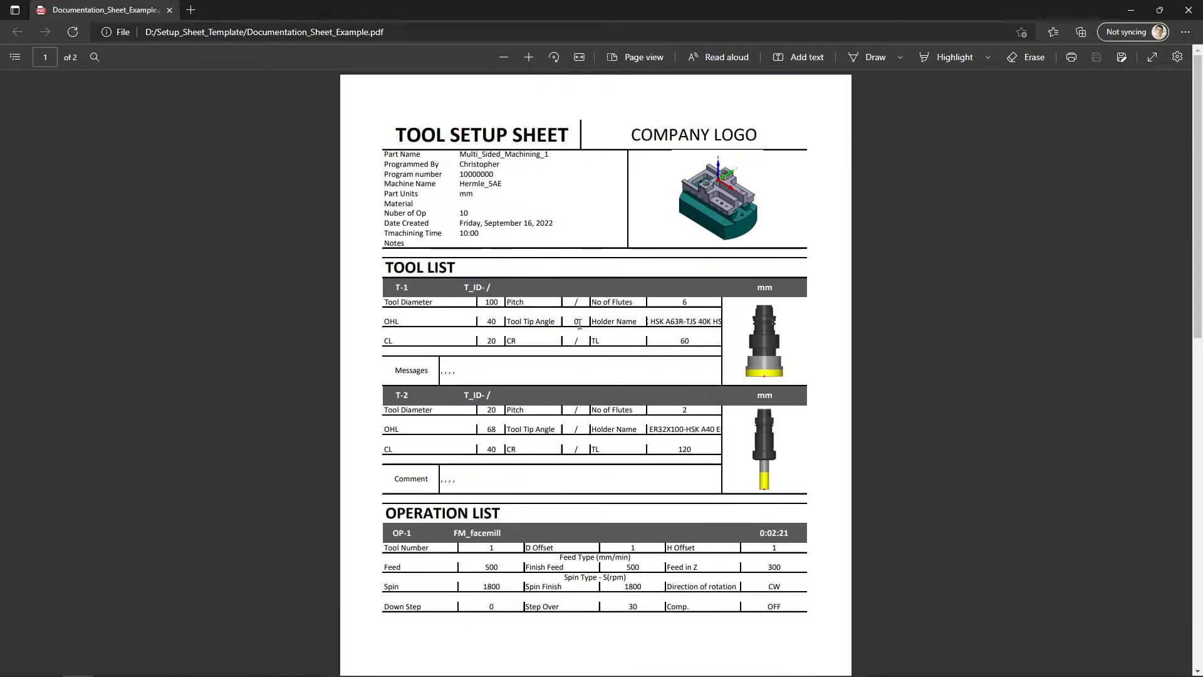
double_click(574, 304)
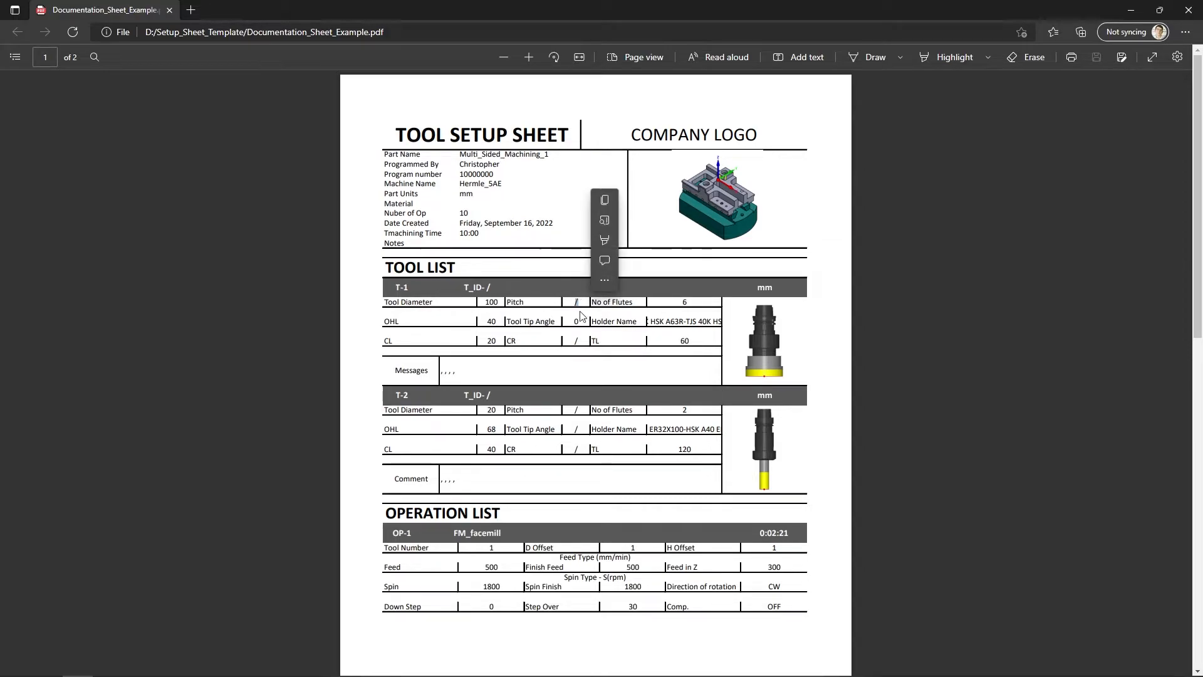
click(576, 346)
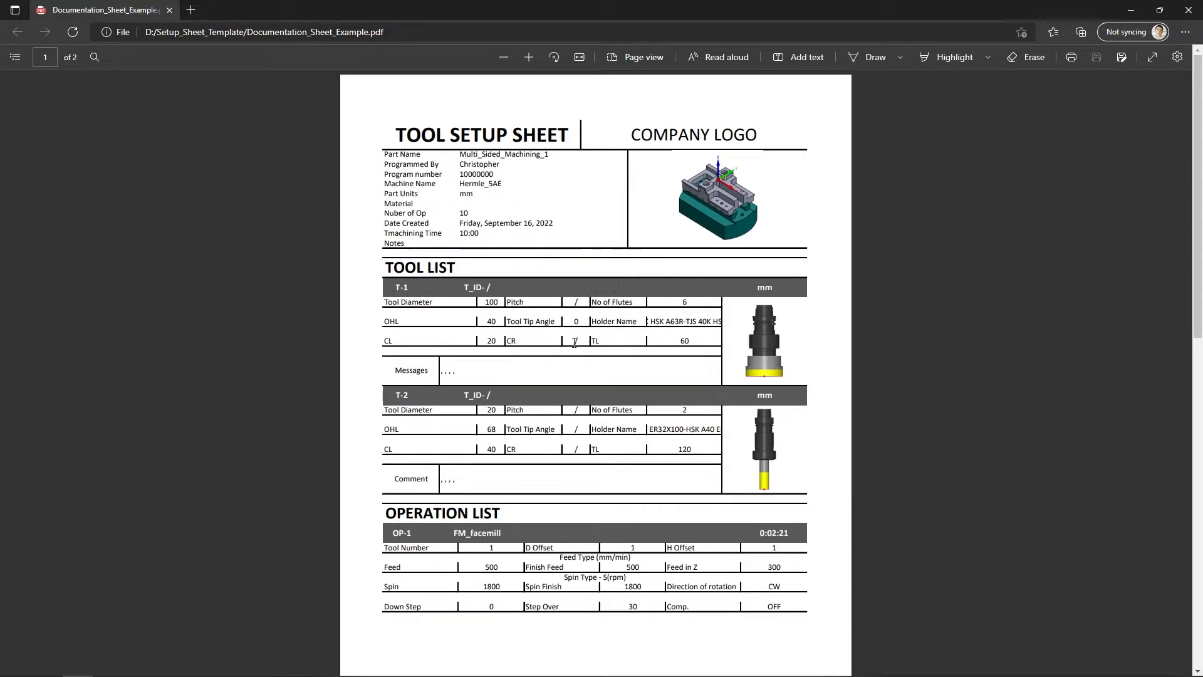
key(alt+Tab)
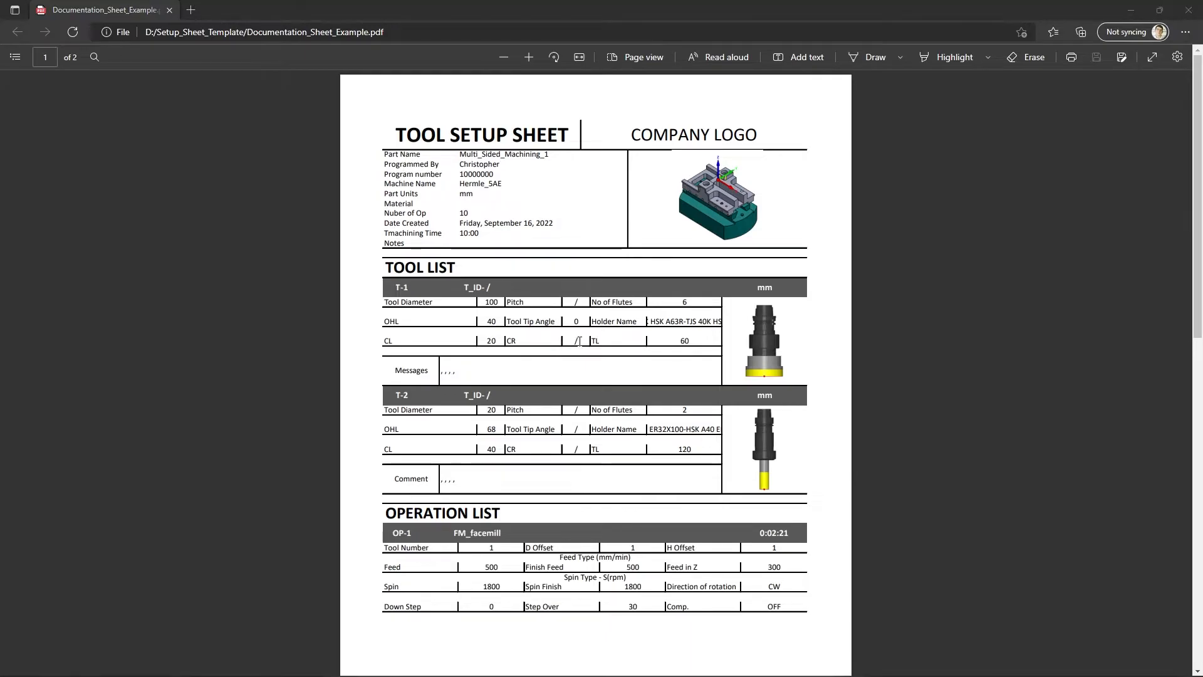
- Back in Excel, change the diameter formula in cell K19 to =IF(tool_Dia="";"/";tool_Dia)
click(101, 421)
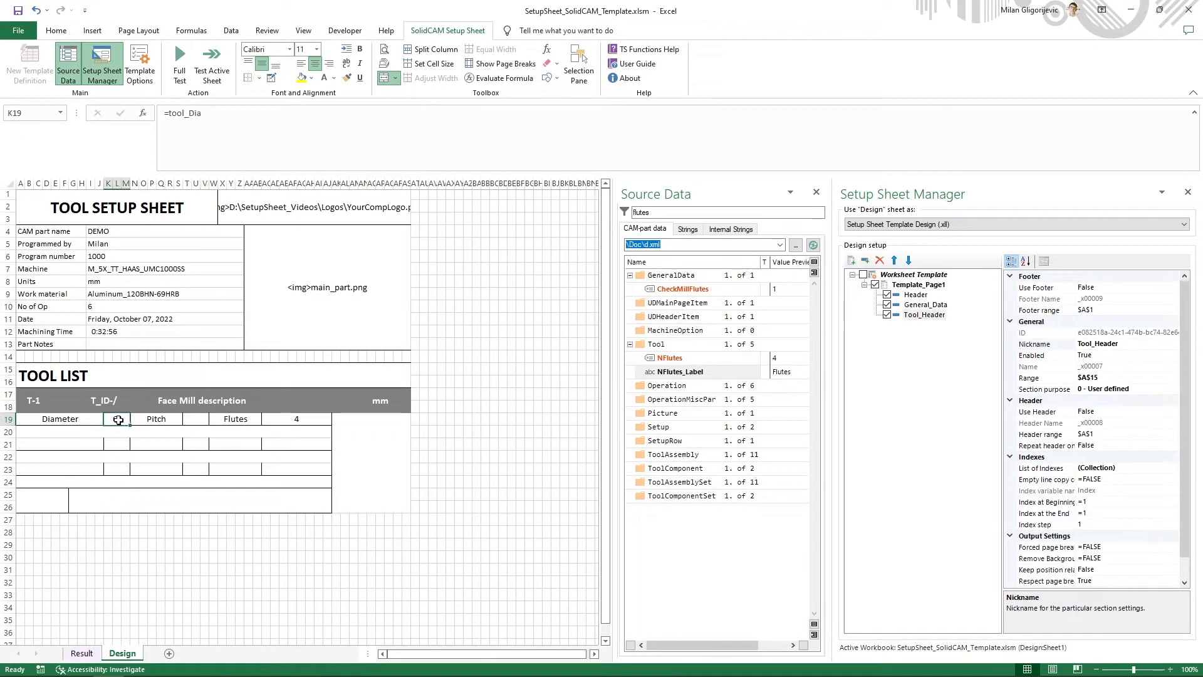
drag(203, 115, 169, 117)
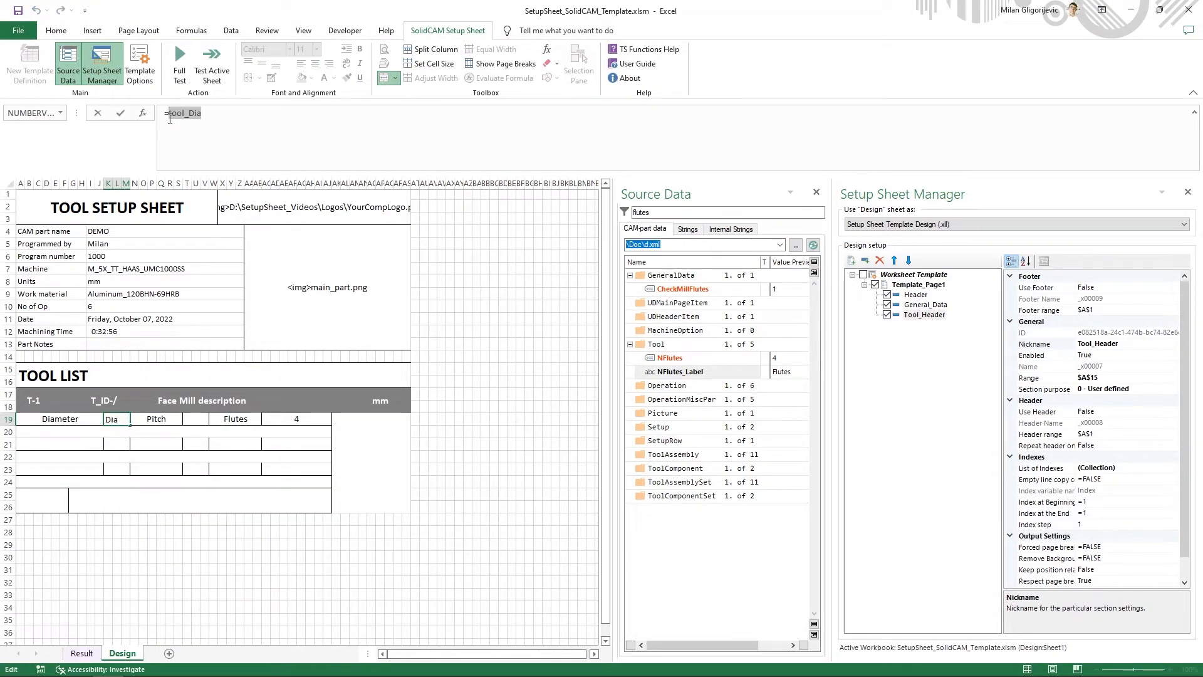
click(170, 118)
text(IF()
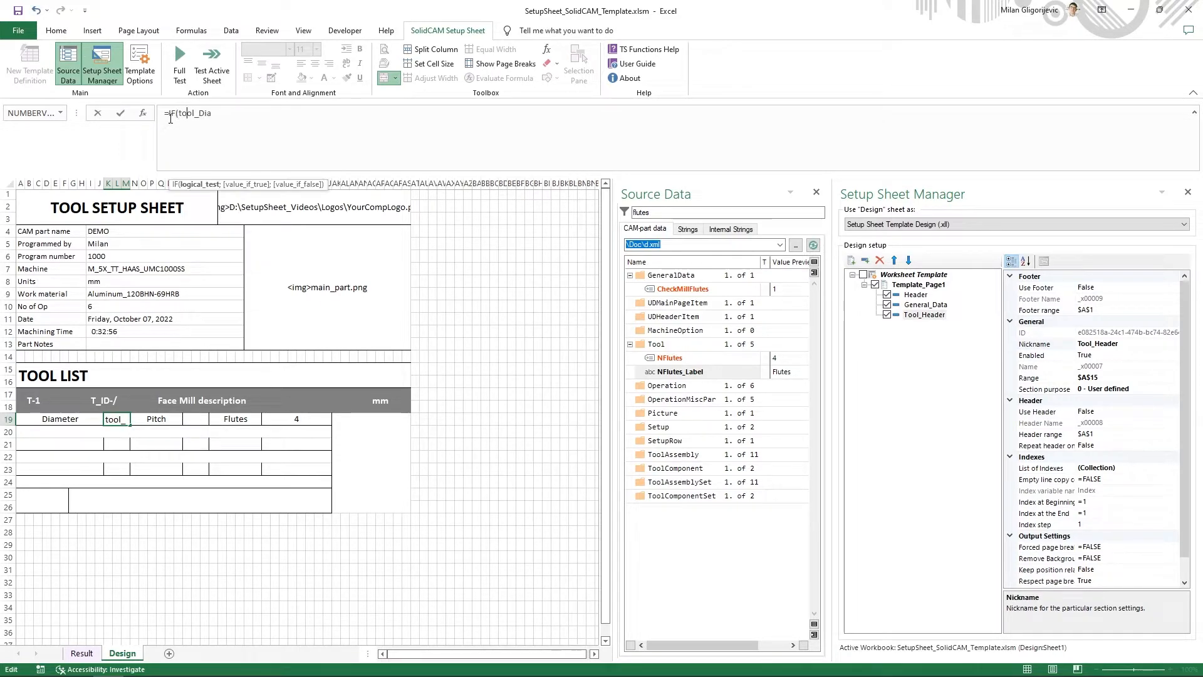
key(Right)
key(Right)
key(Right)
key(Right)
key(Right)
key(Right)
text(="")
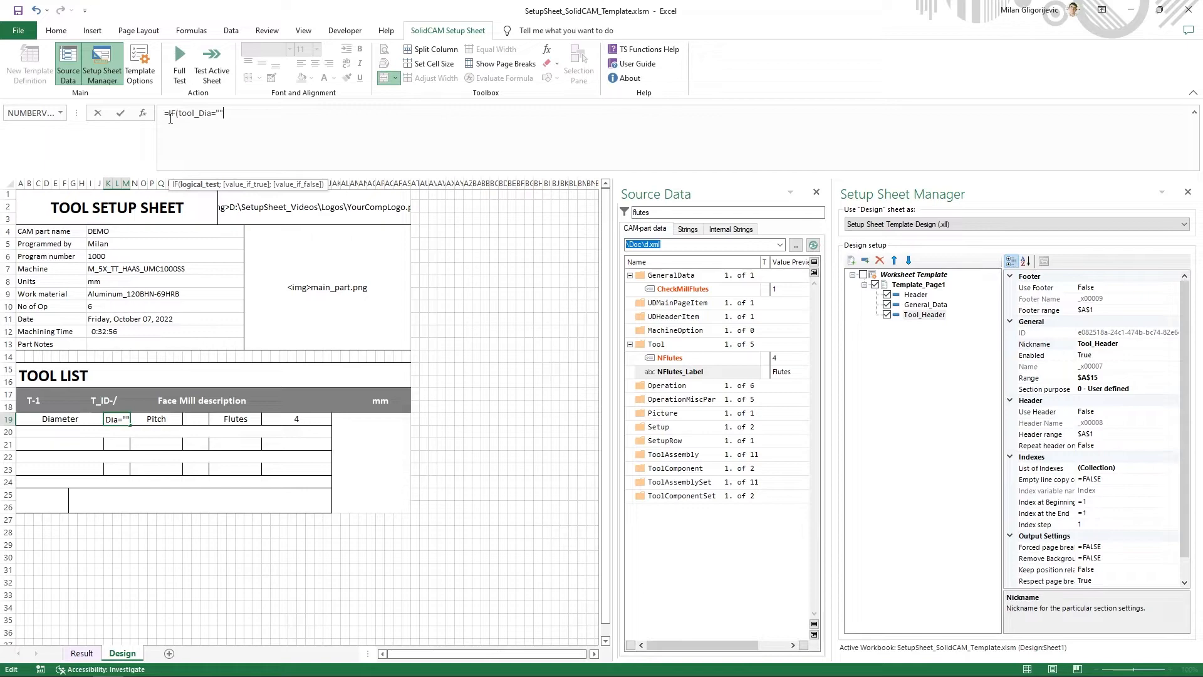
text(;")
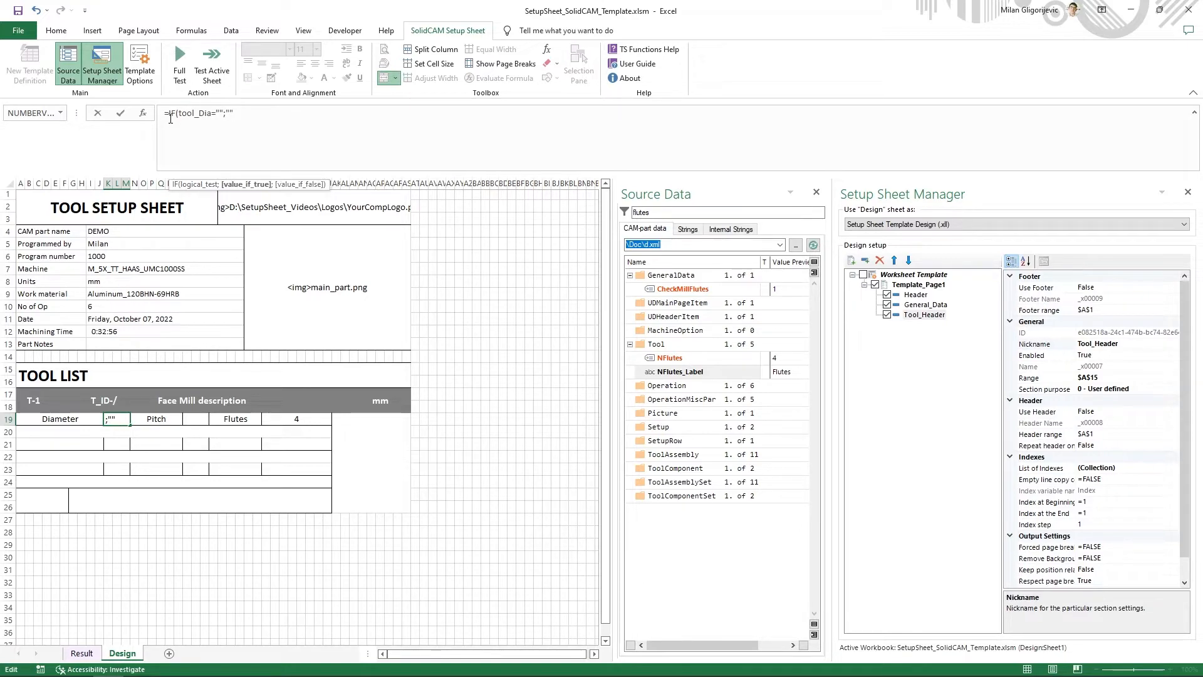
text(/";)
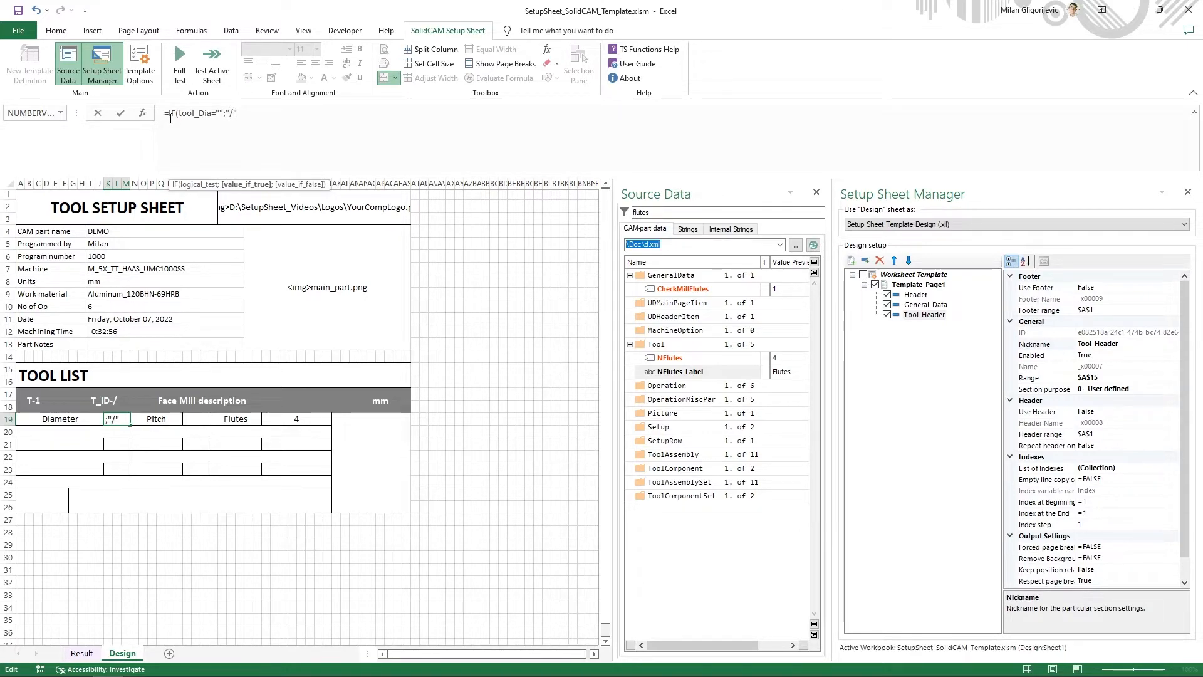
text(tool_Dia))
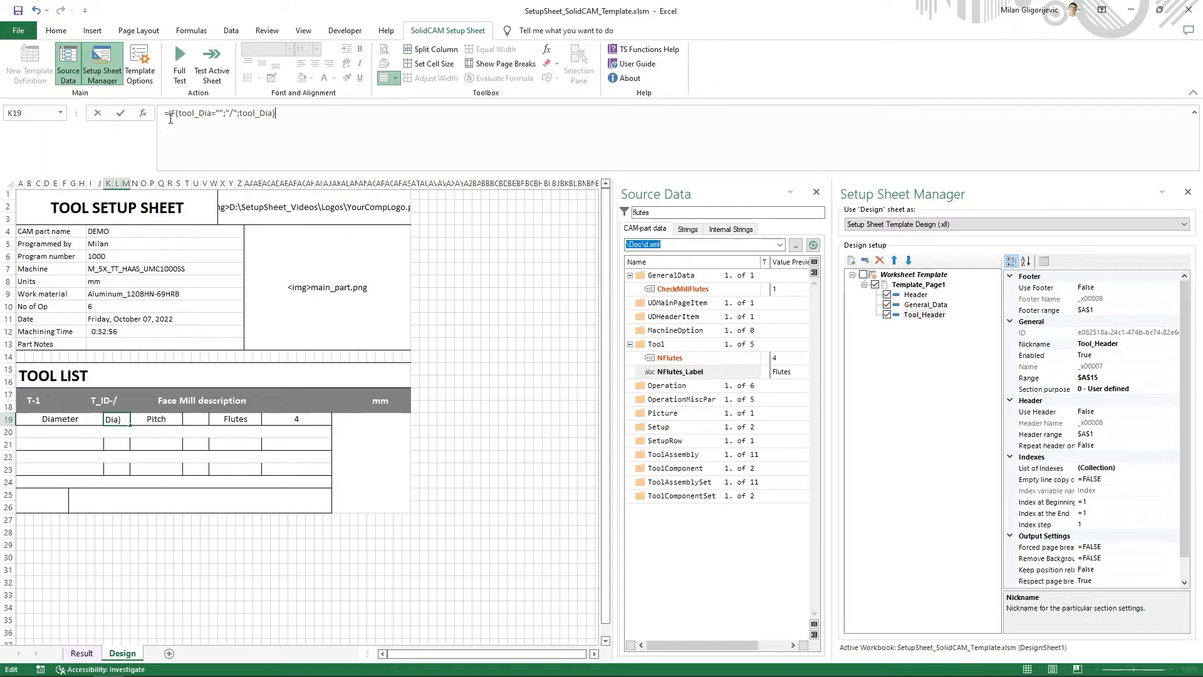
key(Return)
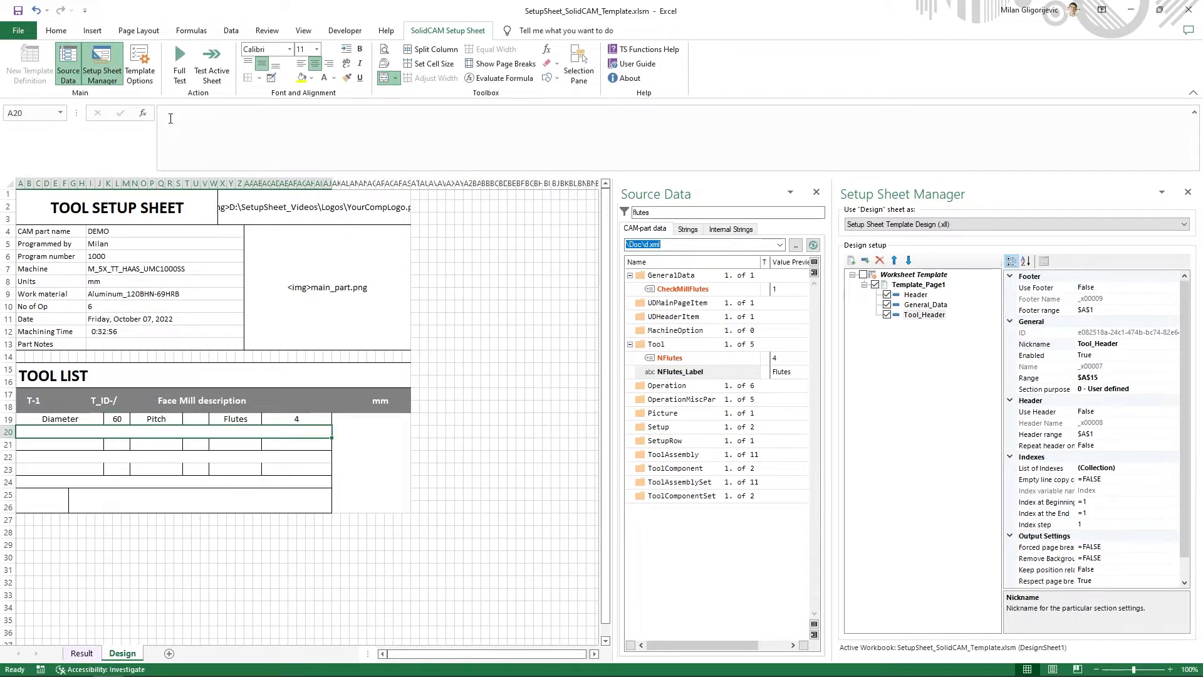
- Change the pitch formula in cell T19 to =IF(tool_Pitch="";"/";tool_Pitch)
click(189, 421)
drag(209, 114, 169, 115)
key(Left)
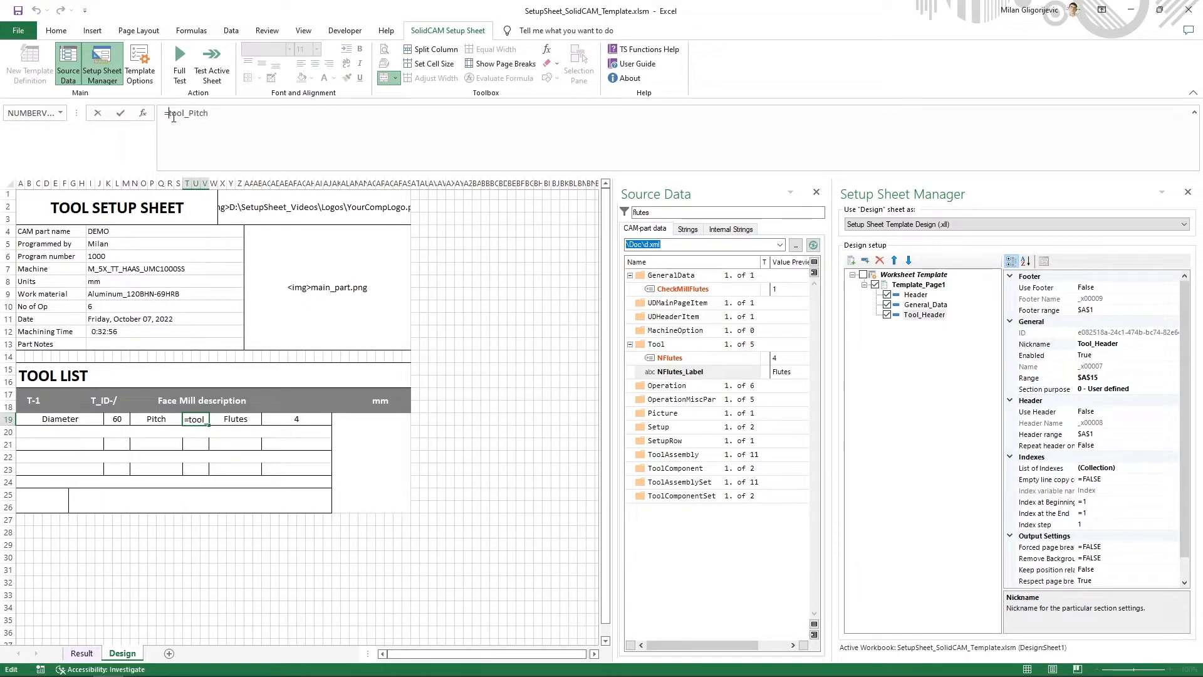
text(IF()
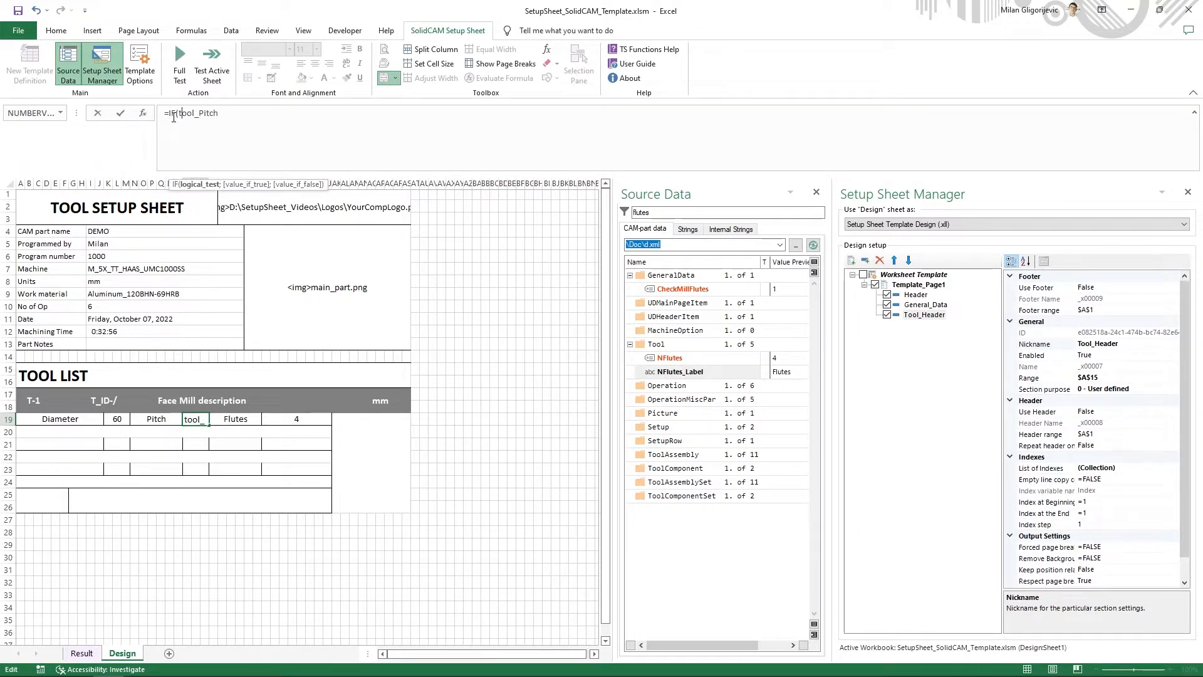
text(="";"")
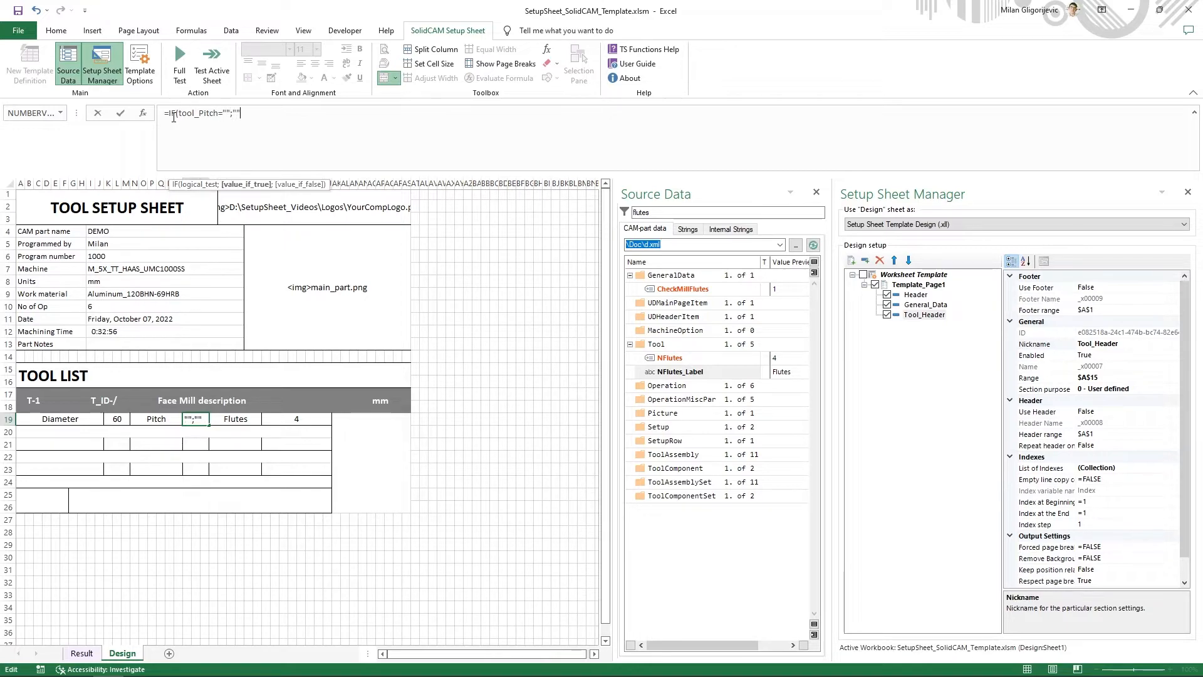
key(Left)
text(/";tool_Pitch)
text())
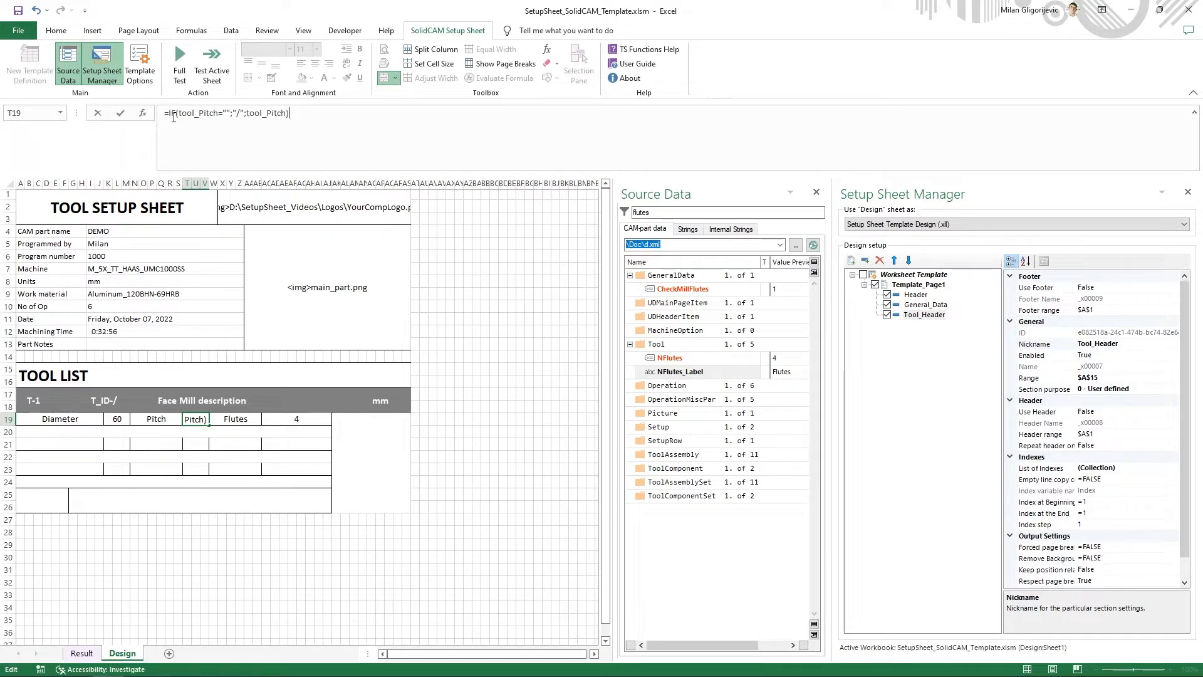
key(Return)
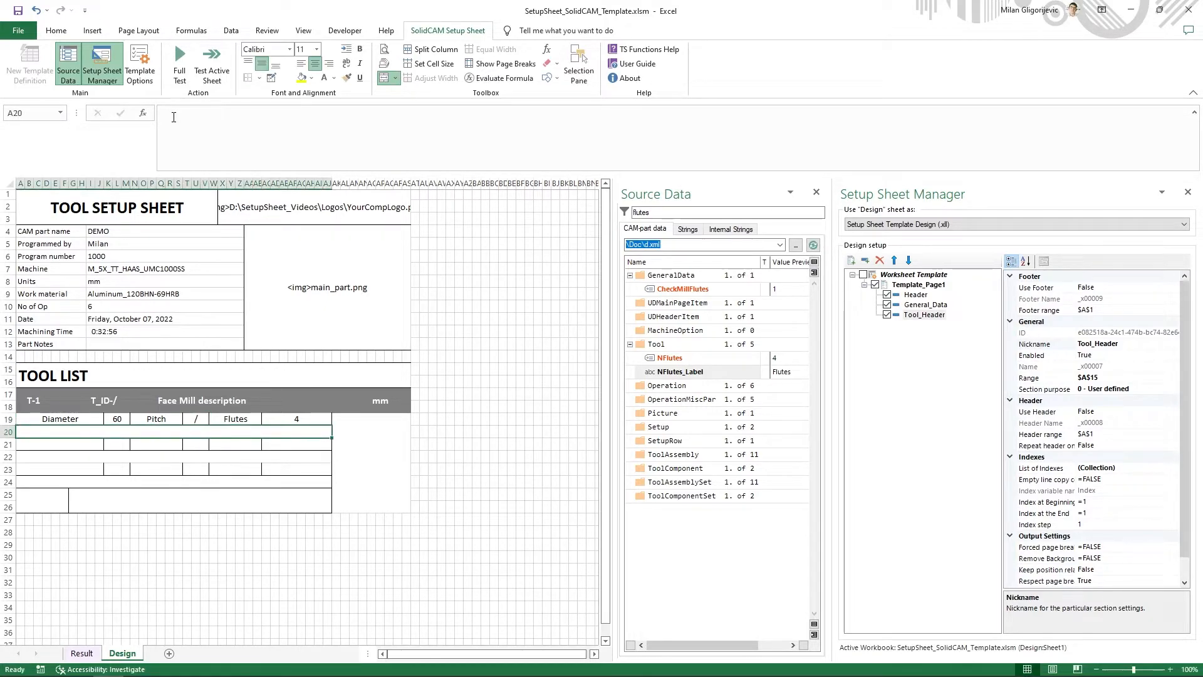
- Change the flutes formula in cell AC19 to =IF(tool_NFlutes="";"/";tool_NFlutes)
click(197, 419)
click(292, 420)
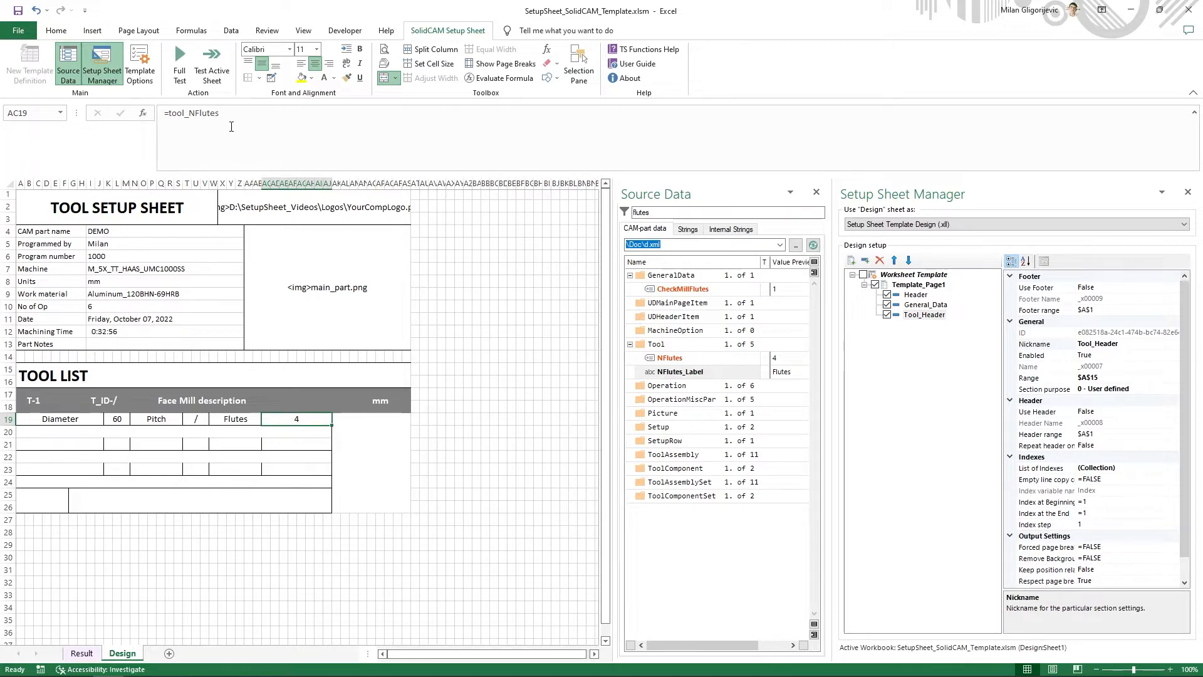
drag(231, 126, 175, 117)
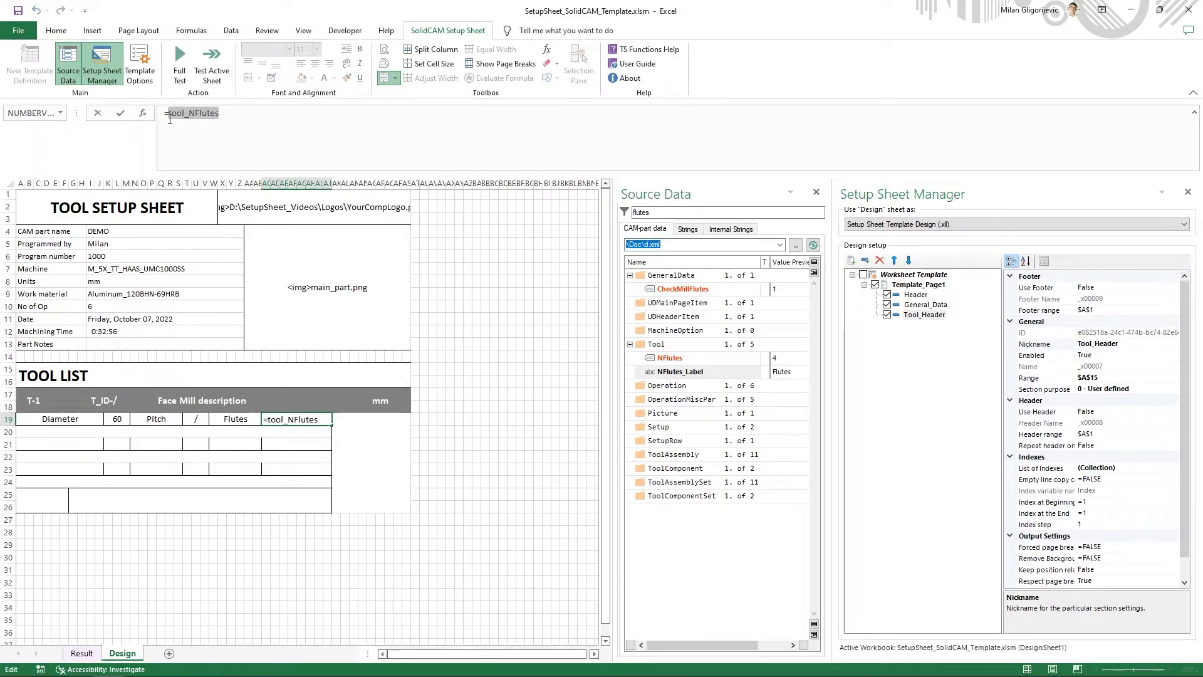
click(169, 119)
text(IF()
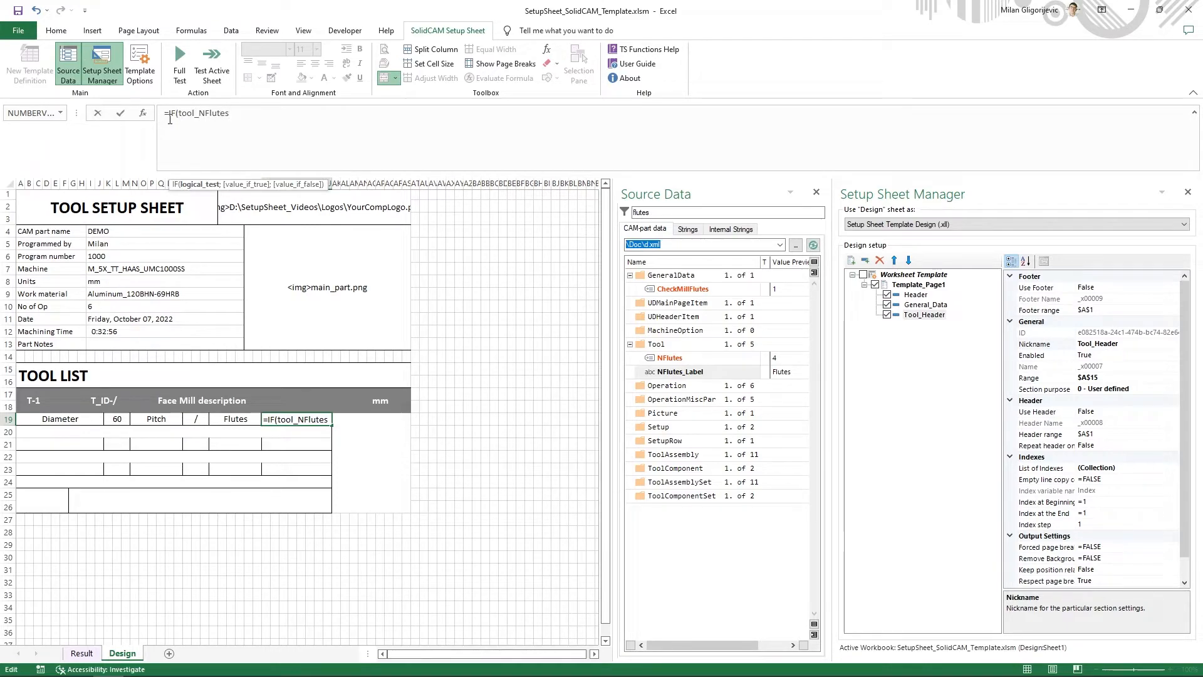
text(="")
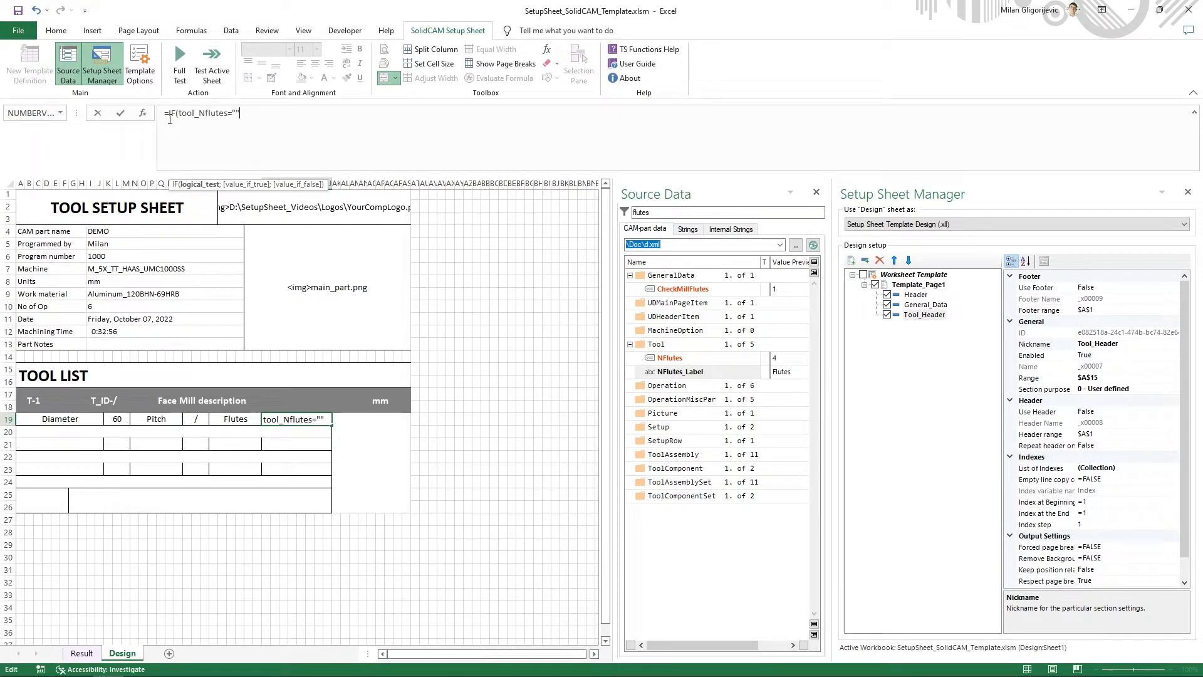
text(;"")
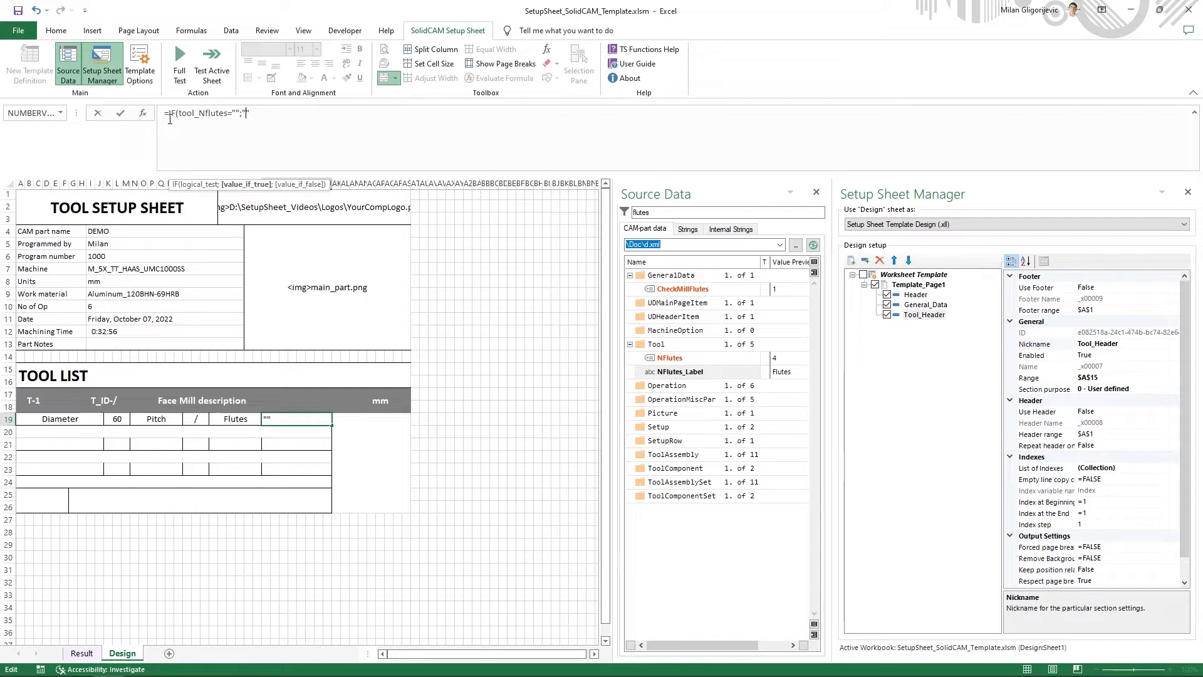
text(/)
text(;)
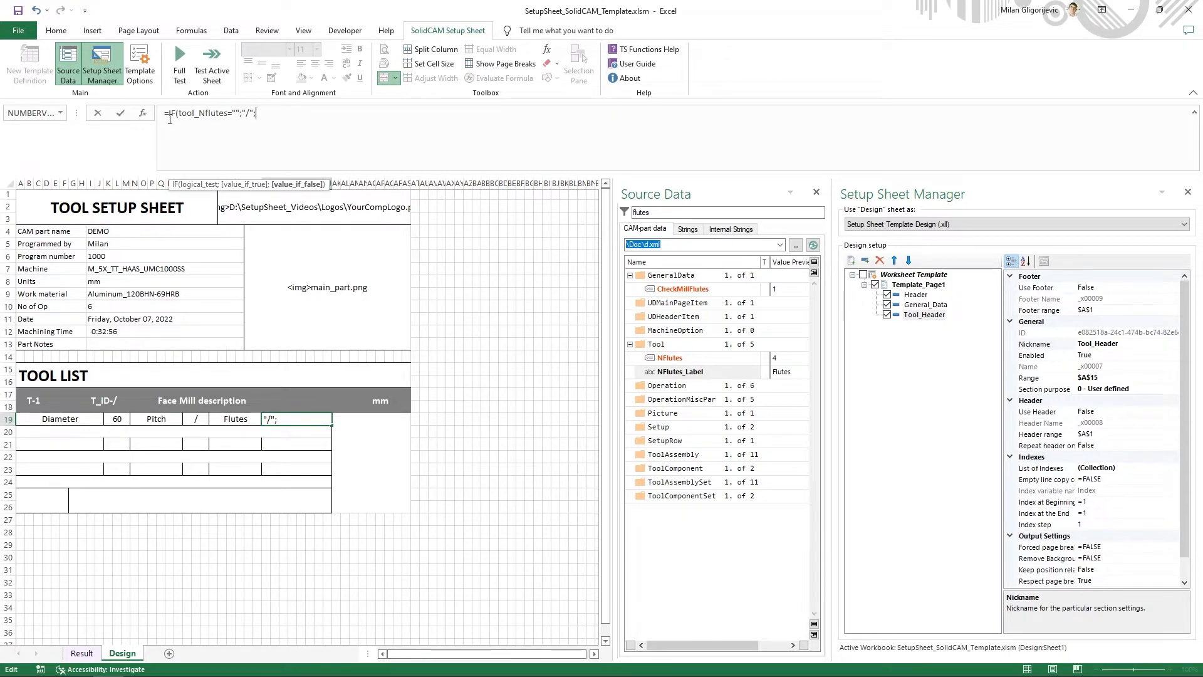
text(tool_Nflutes))
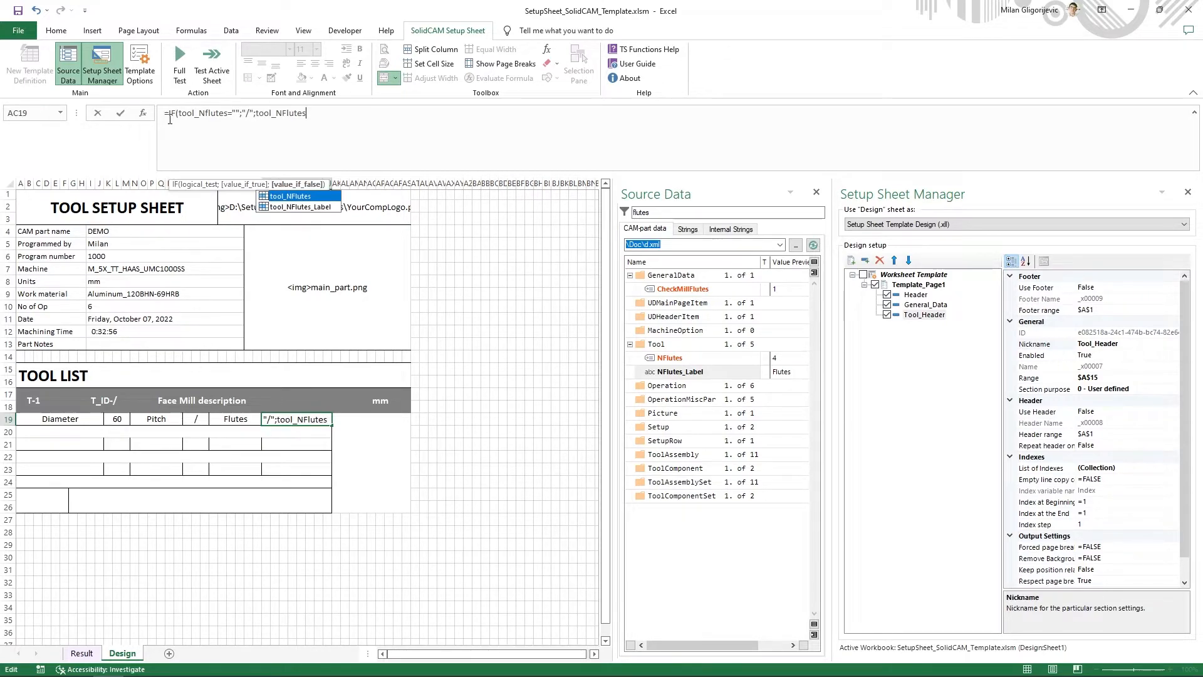
key(Return)
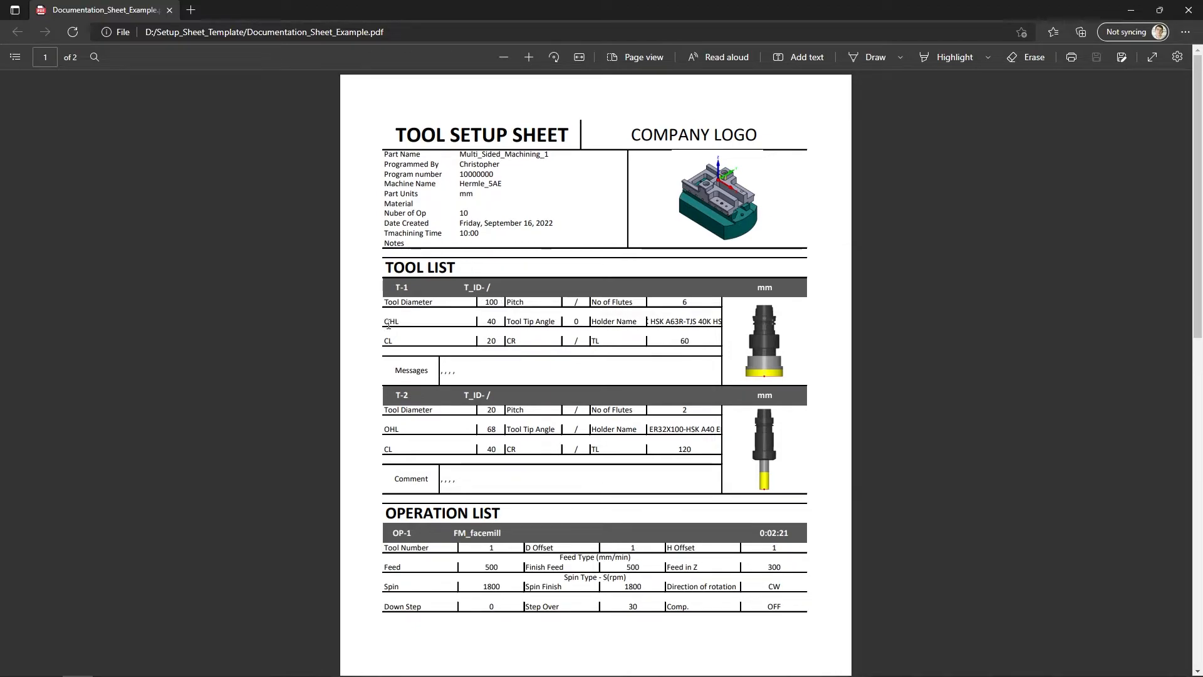
- Check the OHL, Tool Tip Angle and Holder Name row of the first tool in Documentation_Sheet_Example.pdf
drag(515, 321, 628, 344)
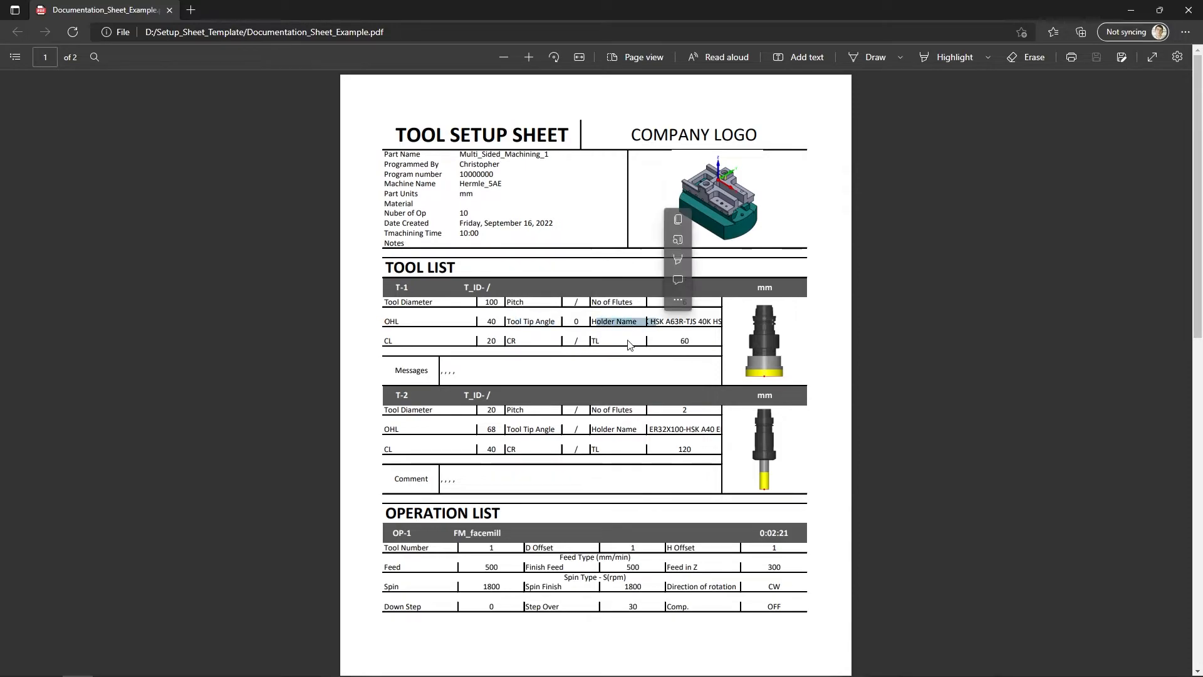
click(455, 373)
key(alt+Tab)
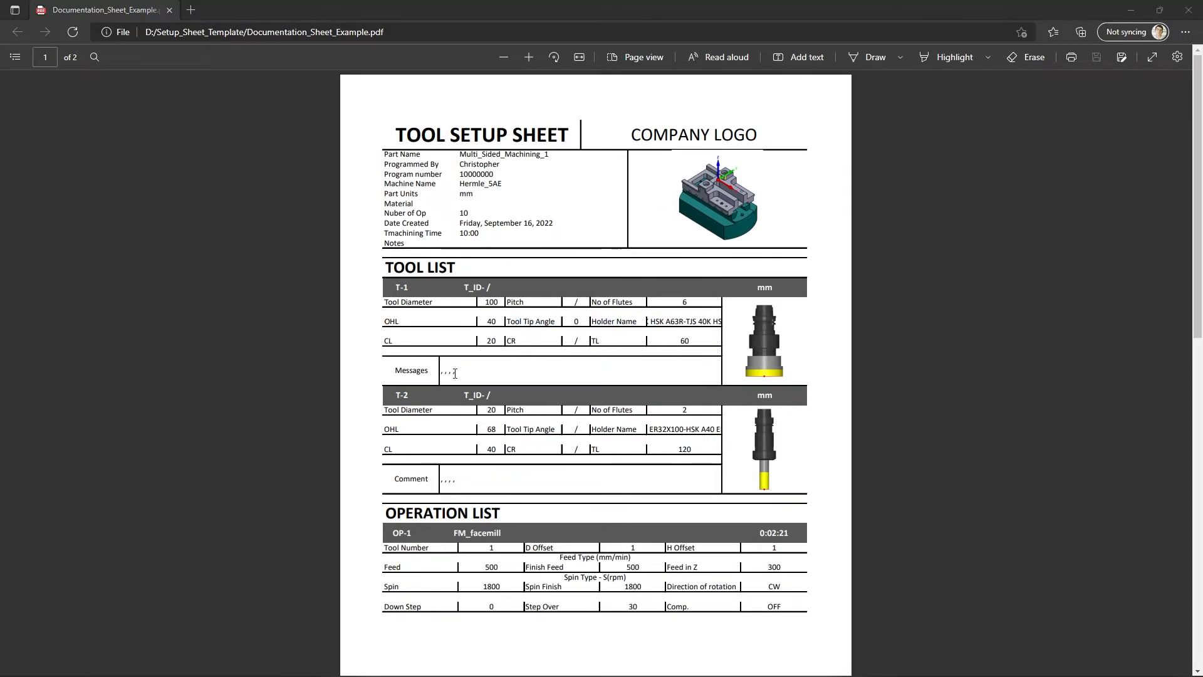
- Back in Excel, find the "Outside Holder Length" string and insert its formula =xll_s("IDS_DOC_OUTSIDE_HOLDER";) in cell A21
click(77, 445)
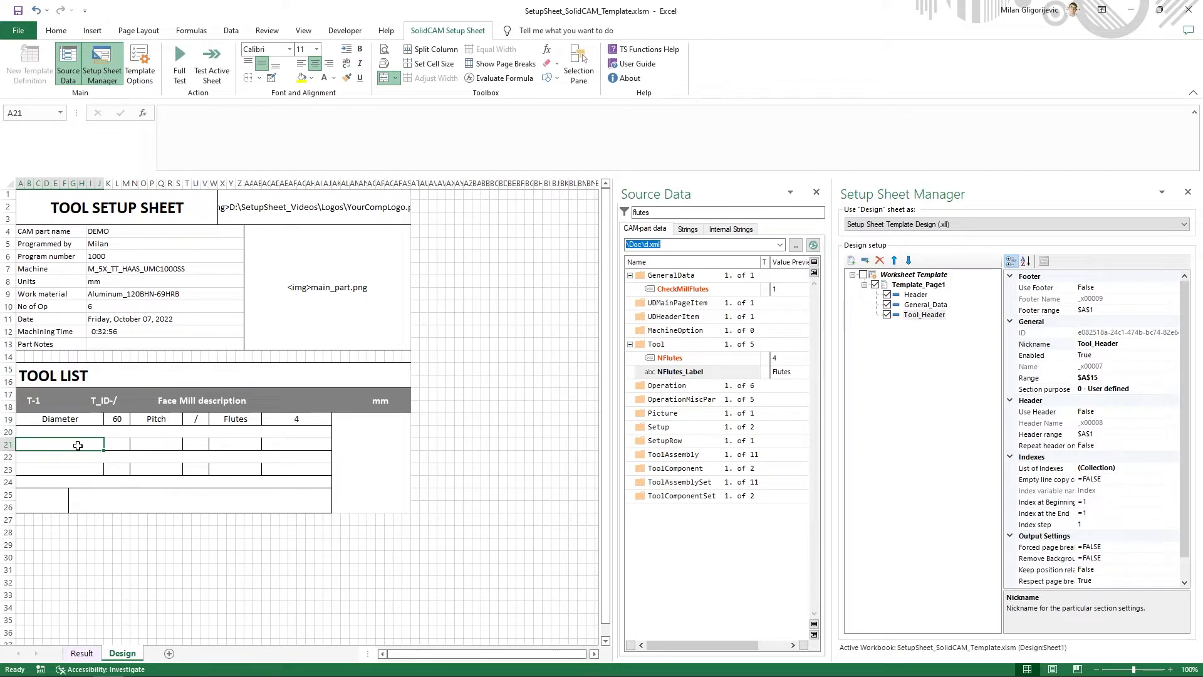
click(687, 229)
text(outside)
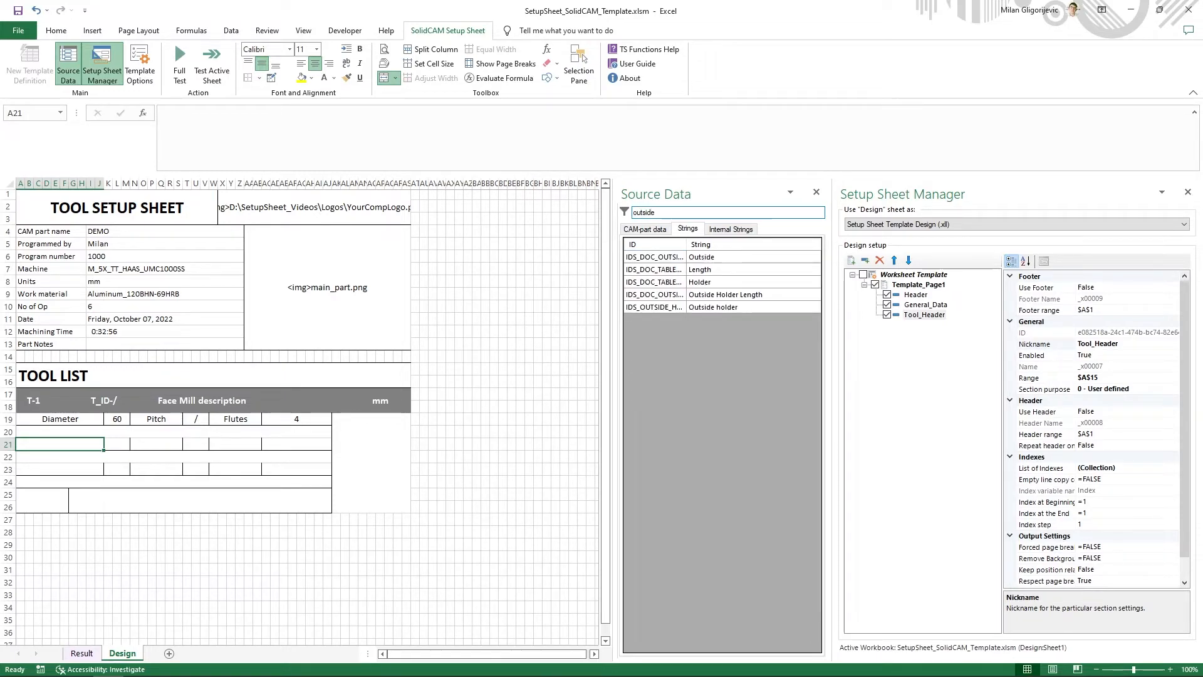
right_click(720, 296)
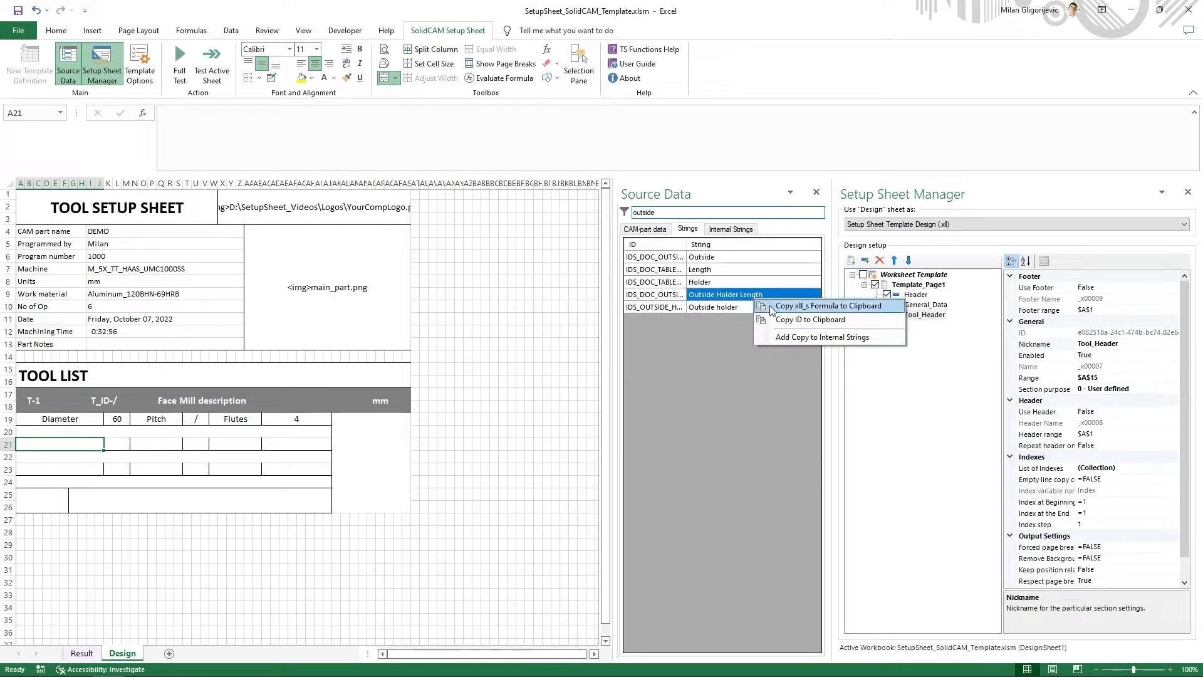
click(771, 308)
key(ctrl+v)
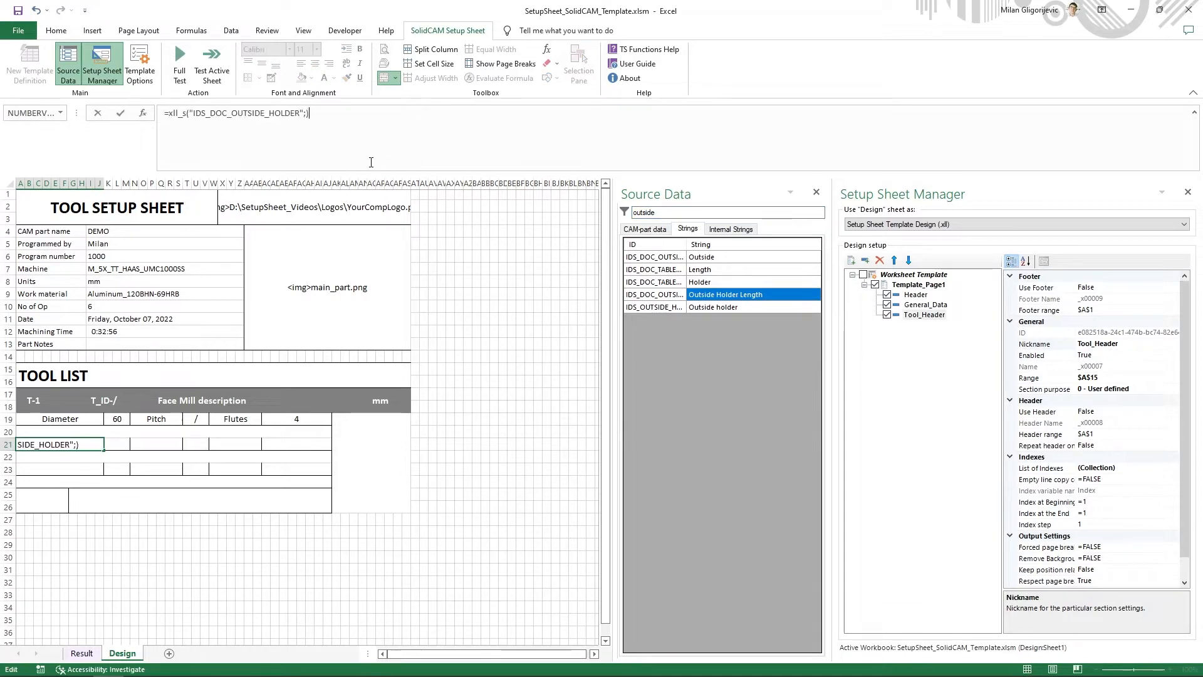
key(Return)
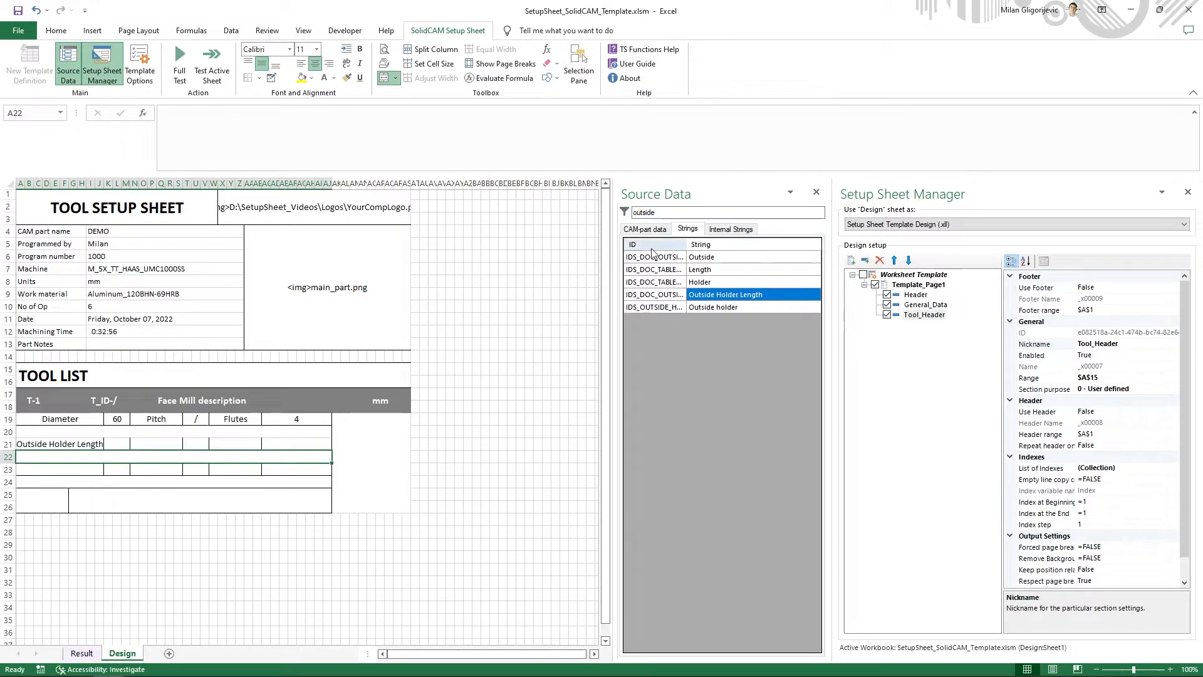
- Find the OHL variable in the CAM-part data's Tool group and insert its formula in cell K21
click(645, 229)
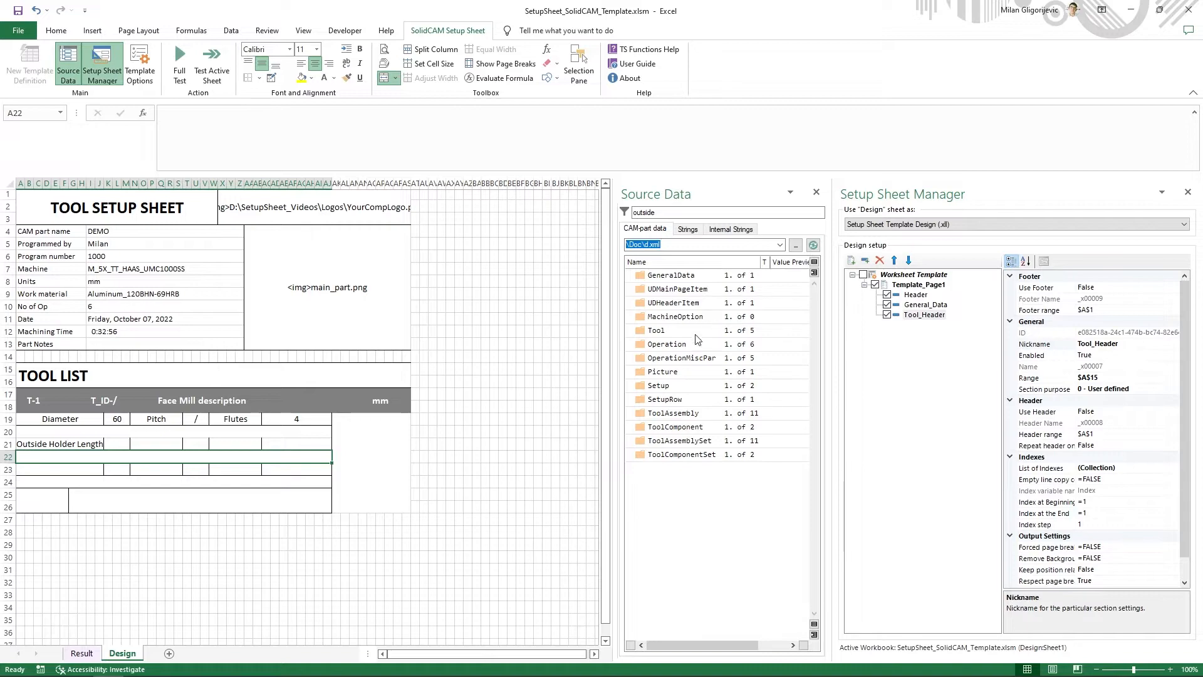
drag(668, 213, 614, 217)
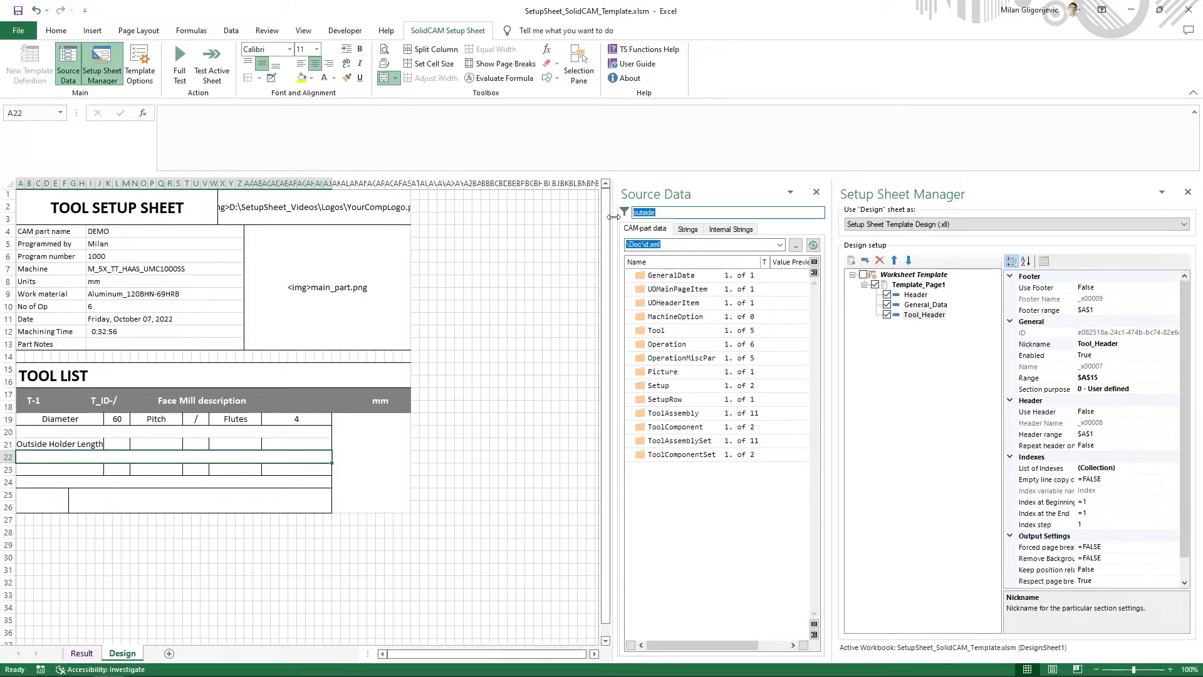
text(ohl)
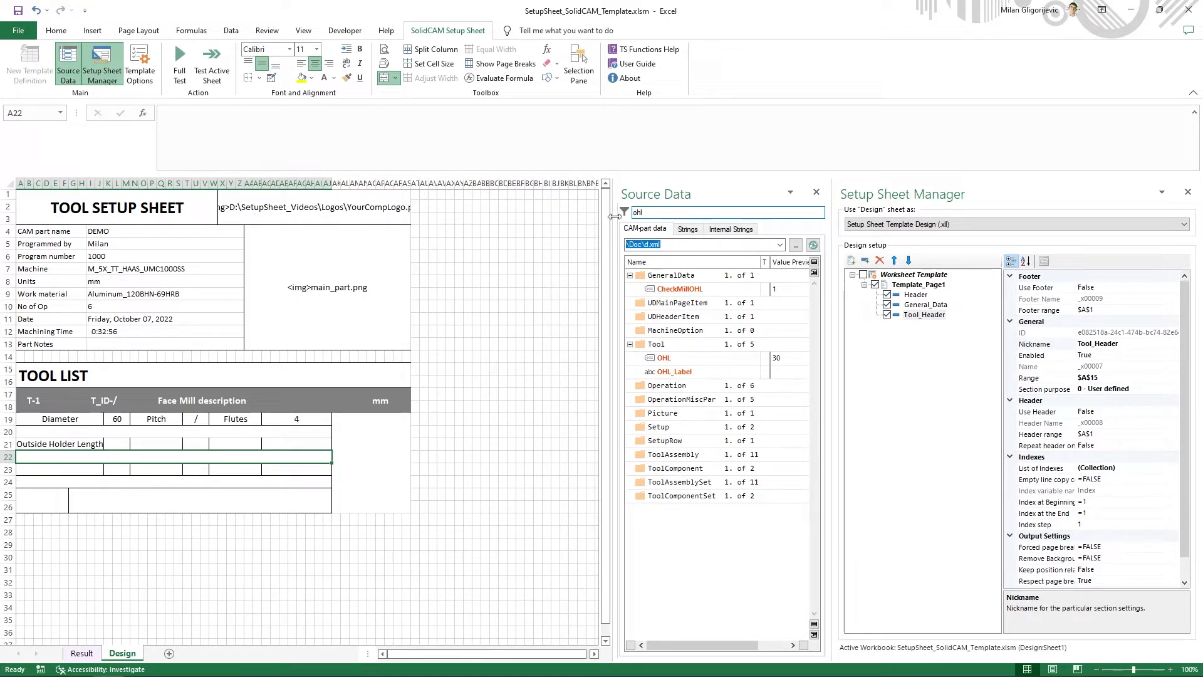
right_click(667, 357)
click(687, 369)
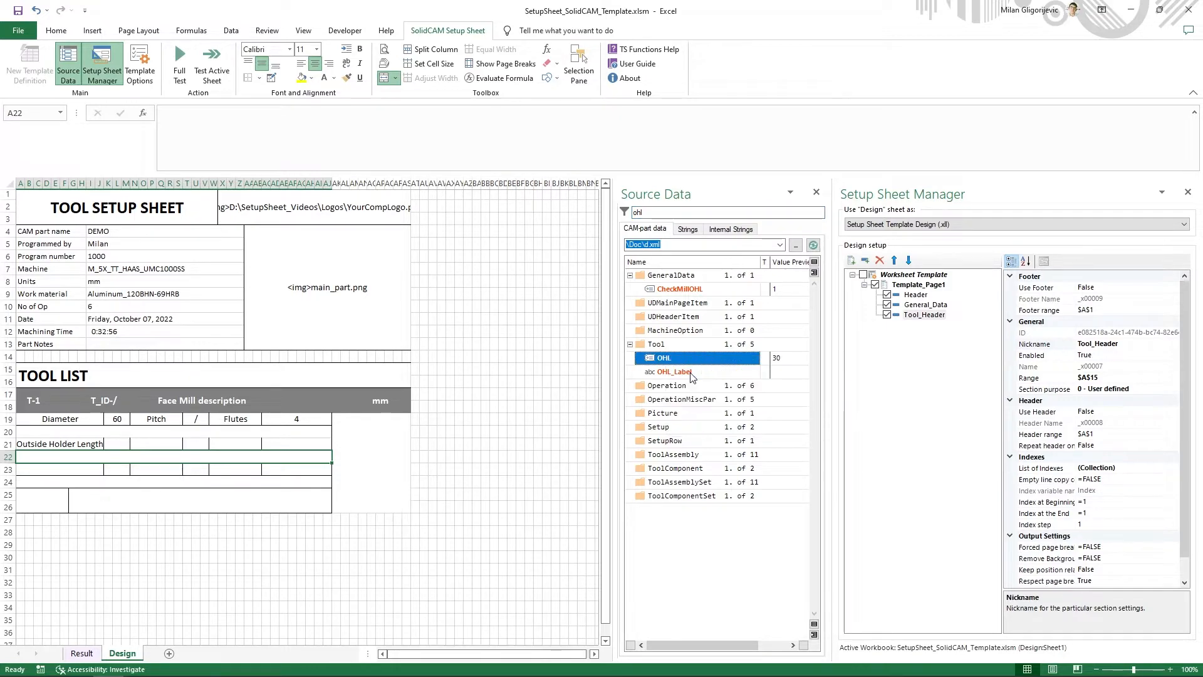
click(117, 443)
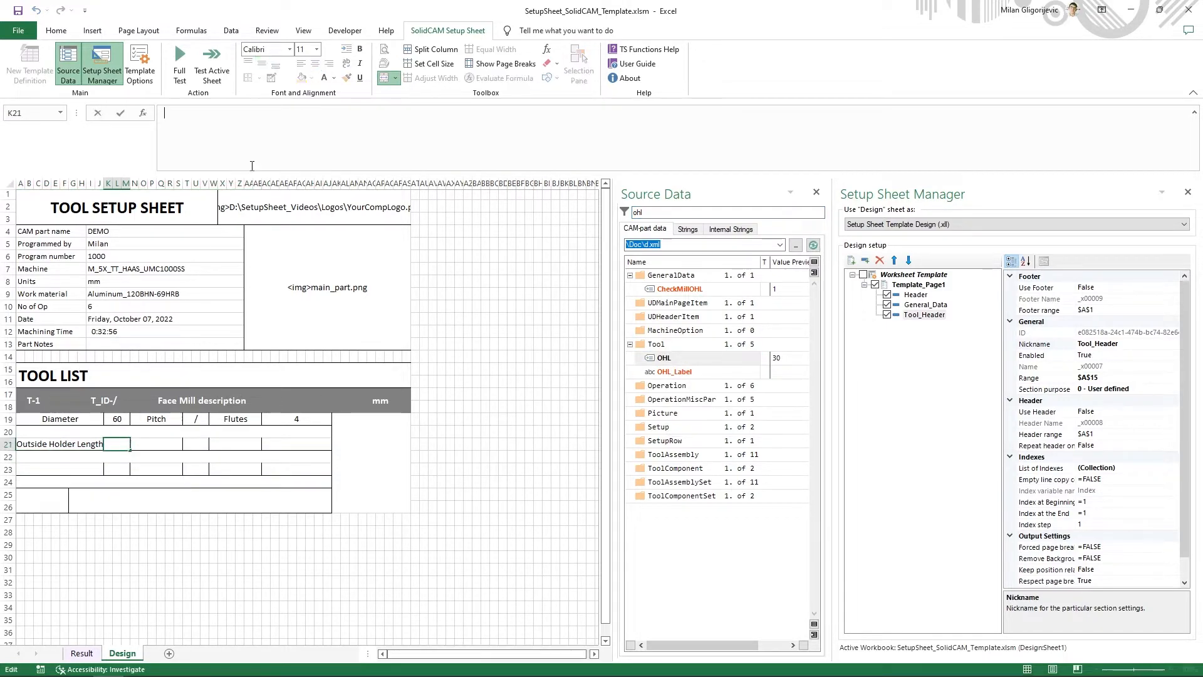
key(ctrl+v)
key(Return)
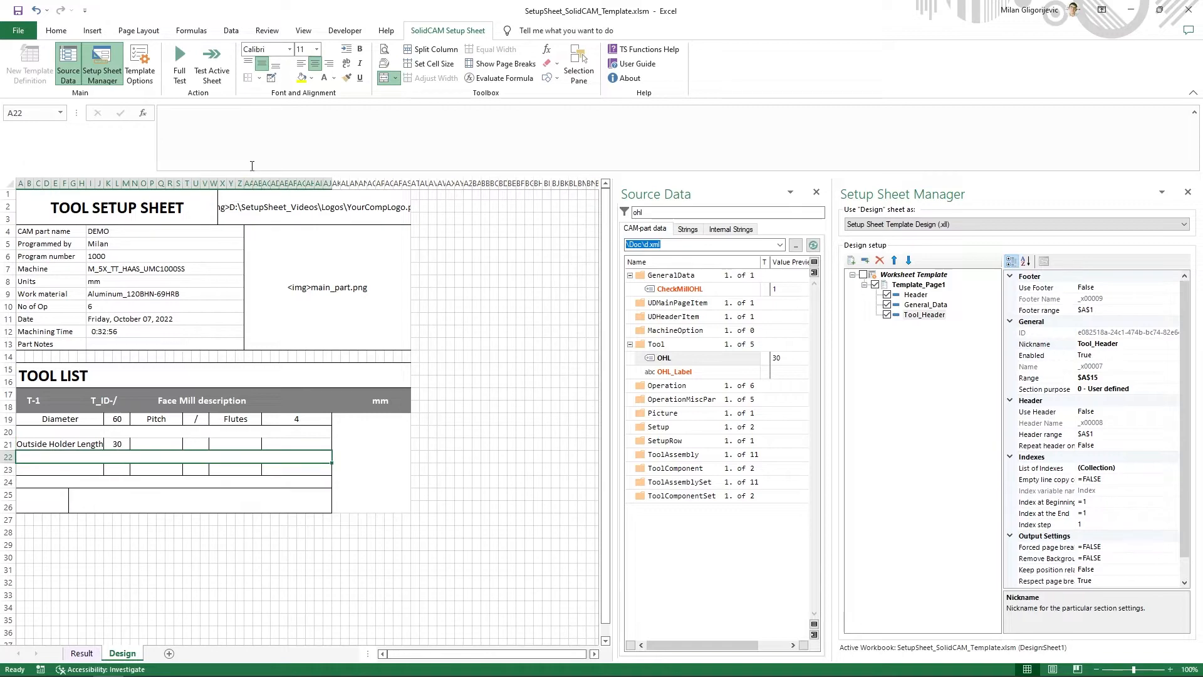
double_click(647, 213)
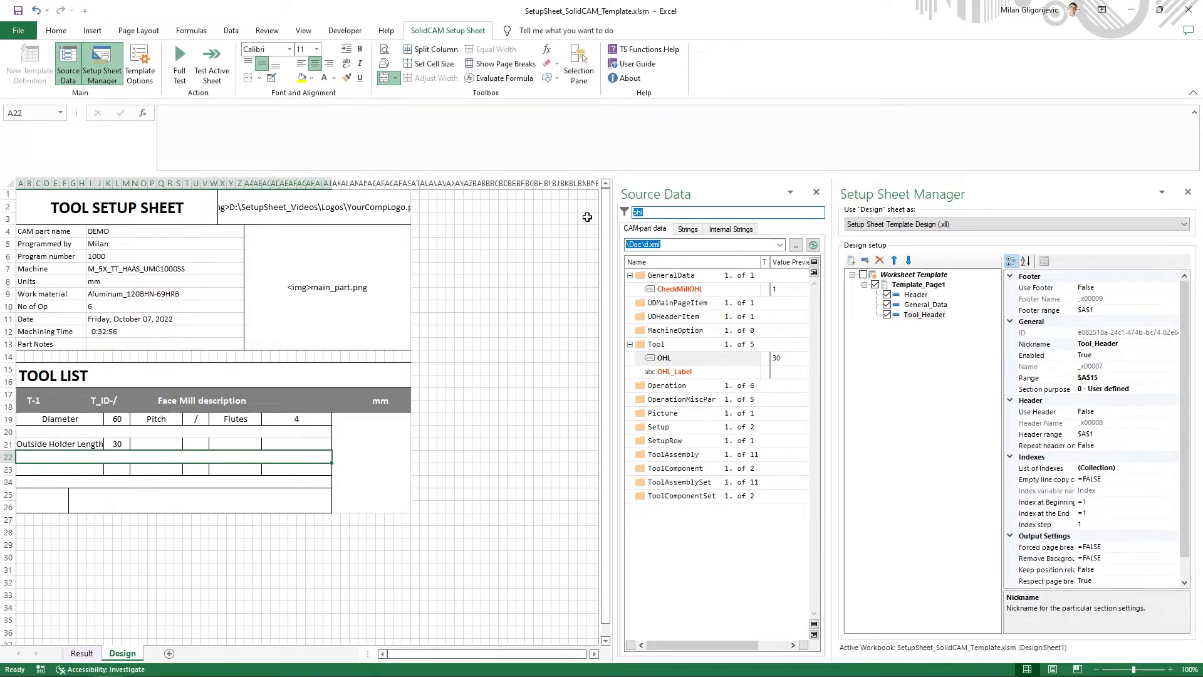
text(tool)
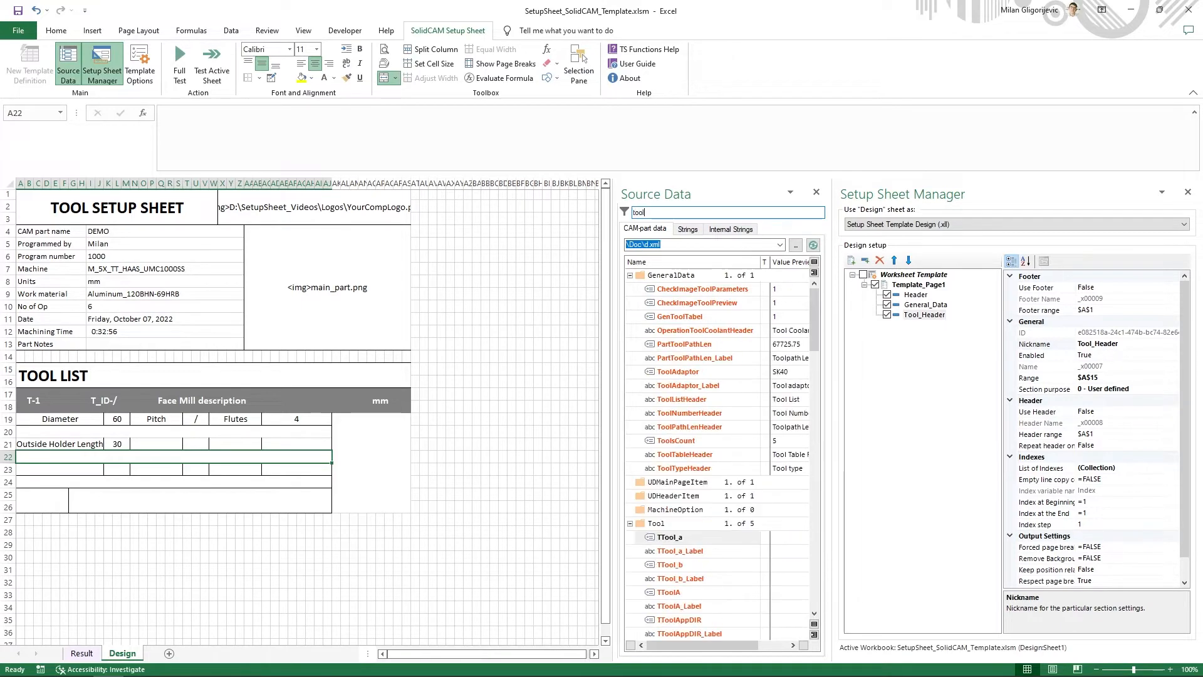
text(_A)
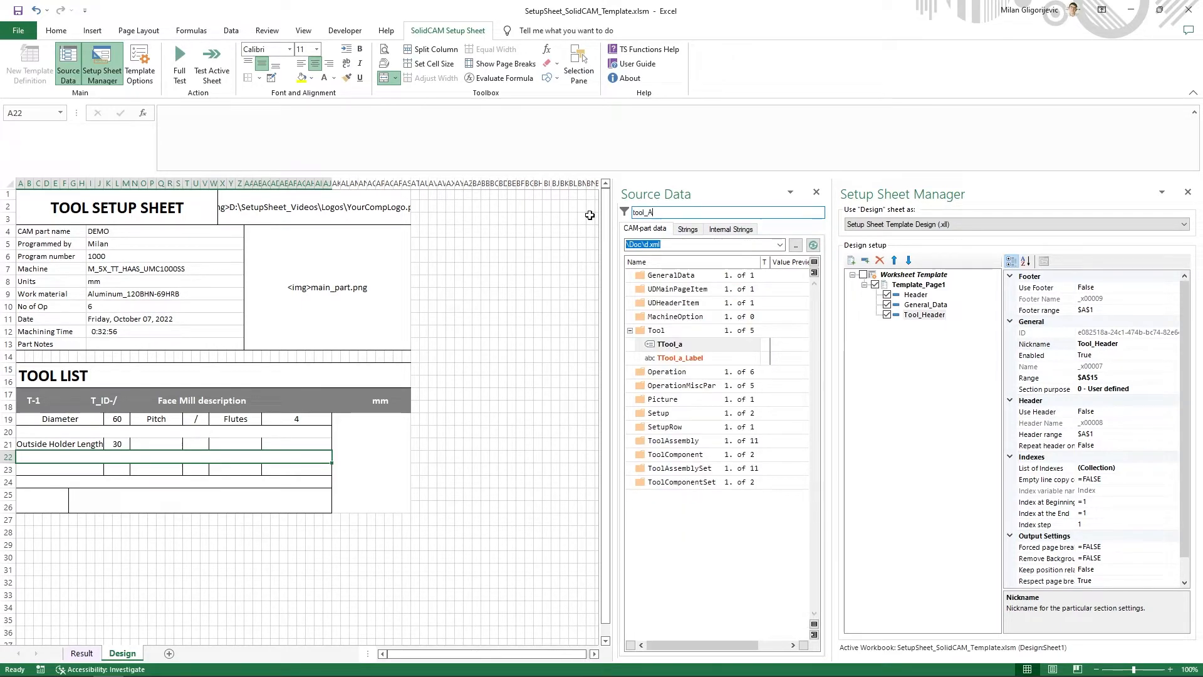
key(BackSpace)
key(BackSpace)
key(BackSpace)
key(BackSpace)
key(BackSpace)
key(BackSpace)
- Find the angle variable A in the CAM-part data's Tool group and insert its formula in cell T21
text(a)
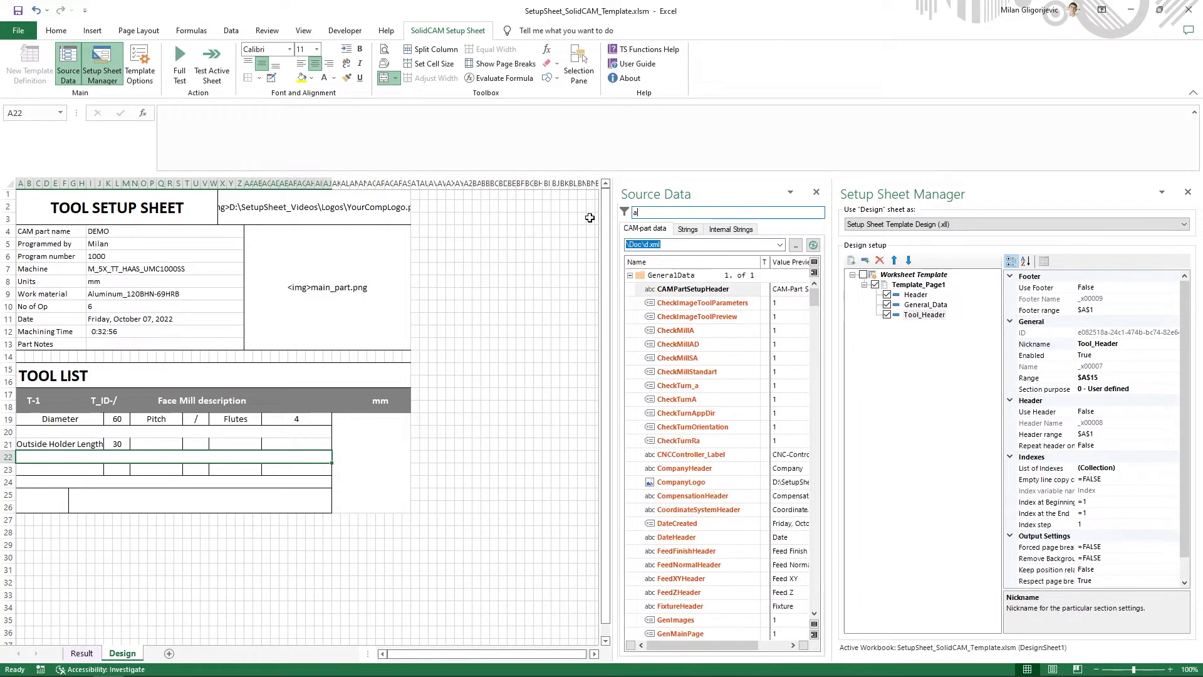
right_click(635, 276)
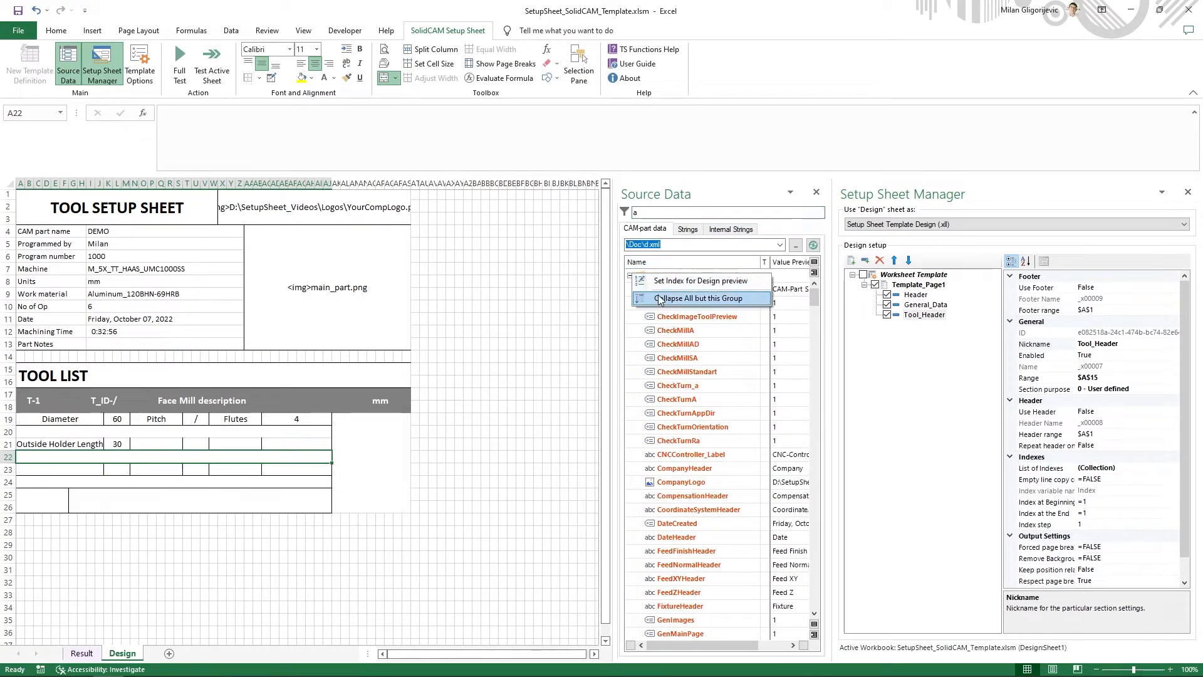
click(678, 298)
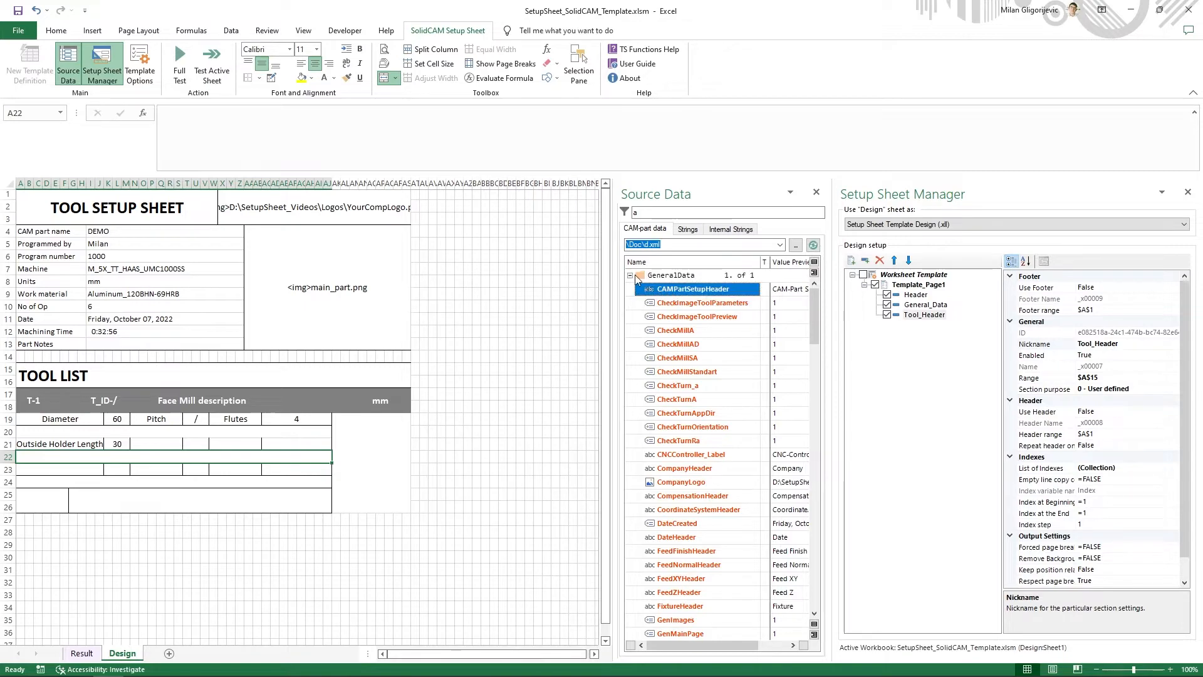
click(630, 330)
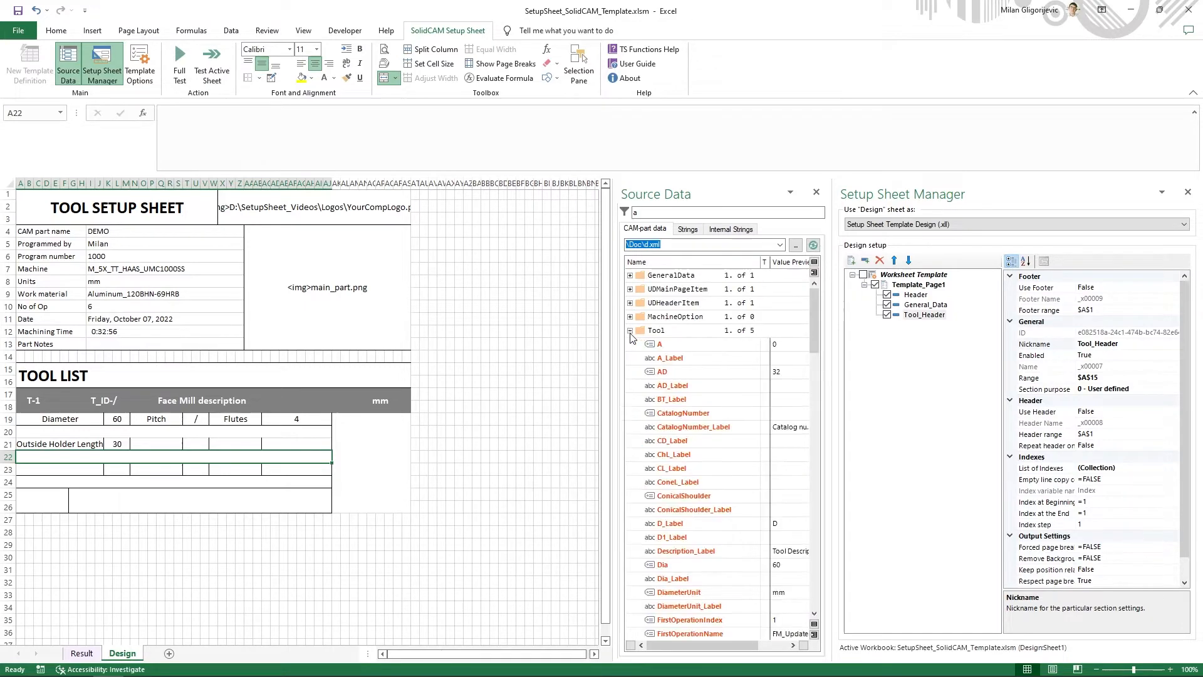
right_click(668, 344)
click(702, 366)
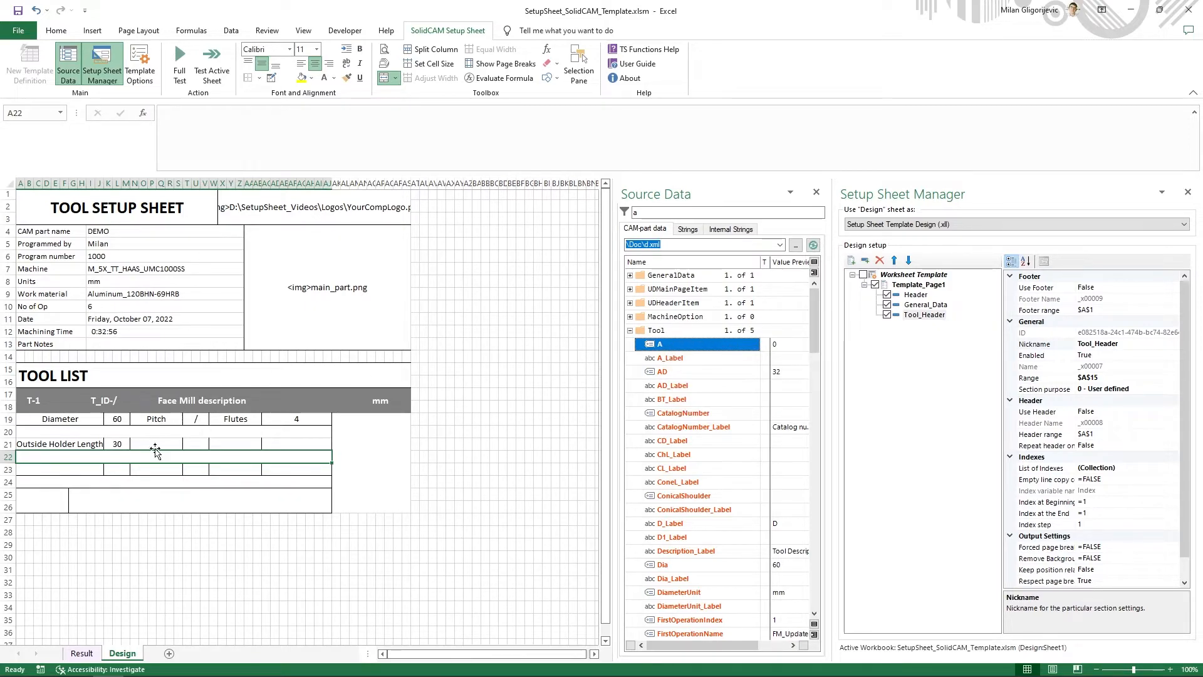
click(196, 444)
click(224, 149)
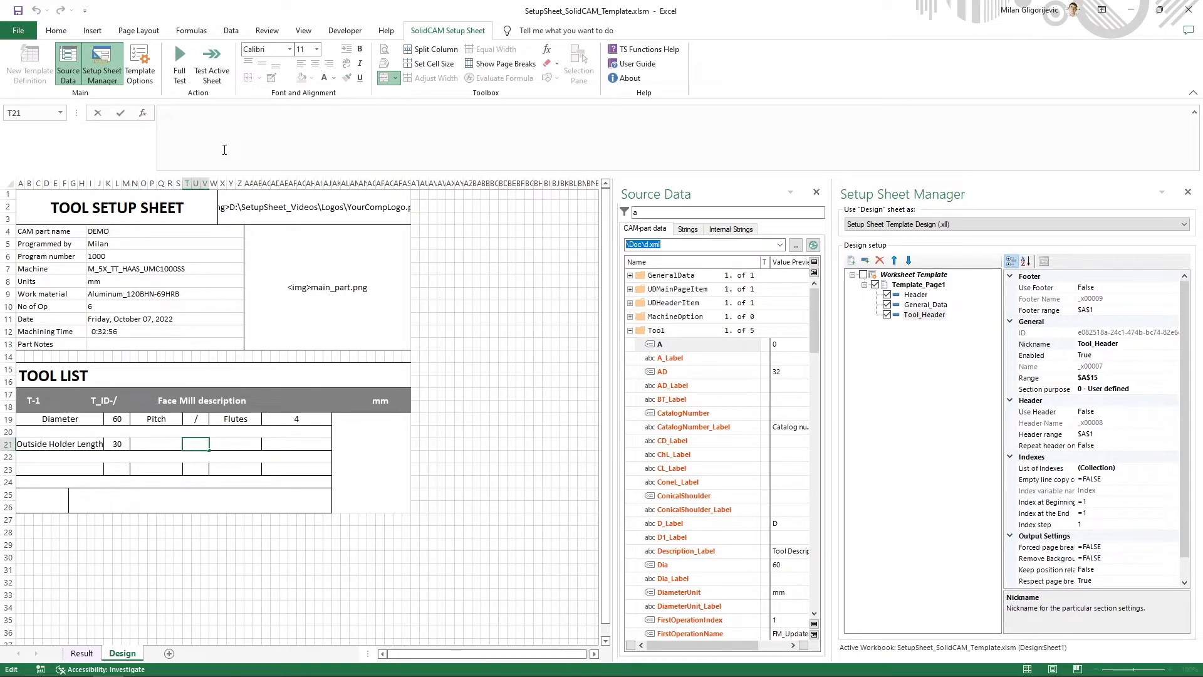
key(ctrl+v)
key(Return)
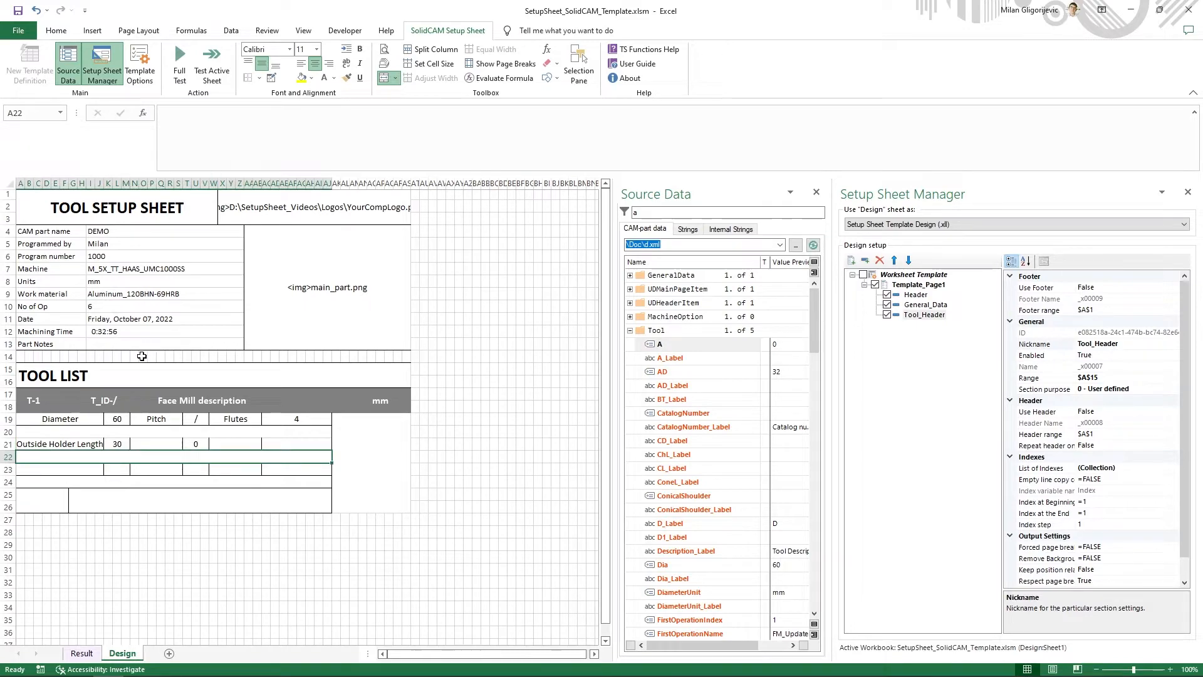
- Find the "Cutting angle" string and insert its xll_s formula as the label in cell N21
click(687, 229)
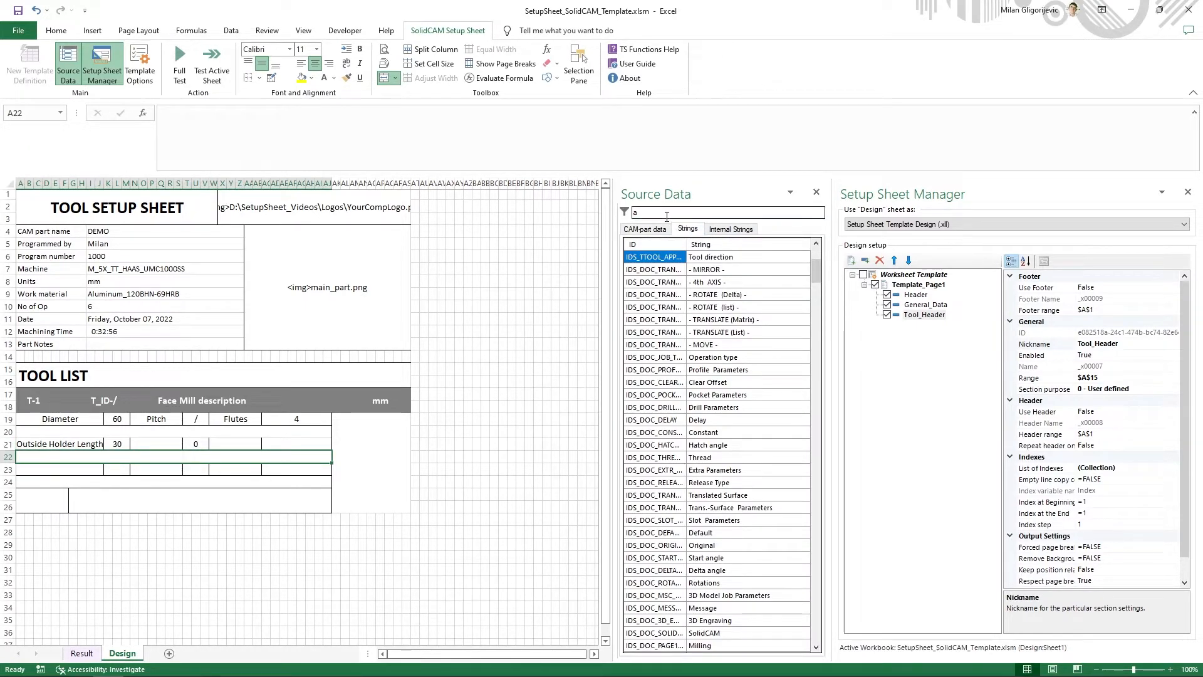
click(667, 213)
text(cu)
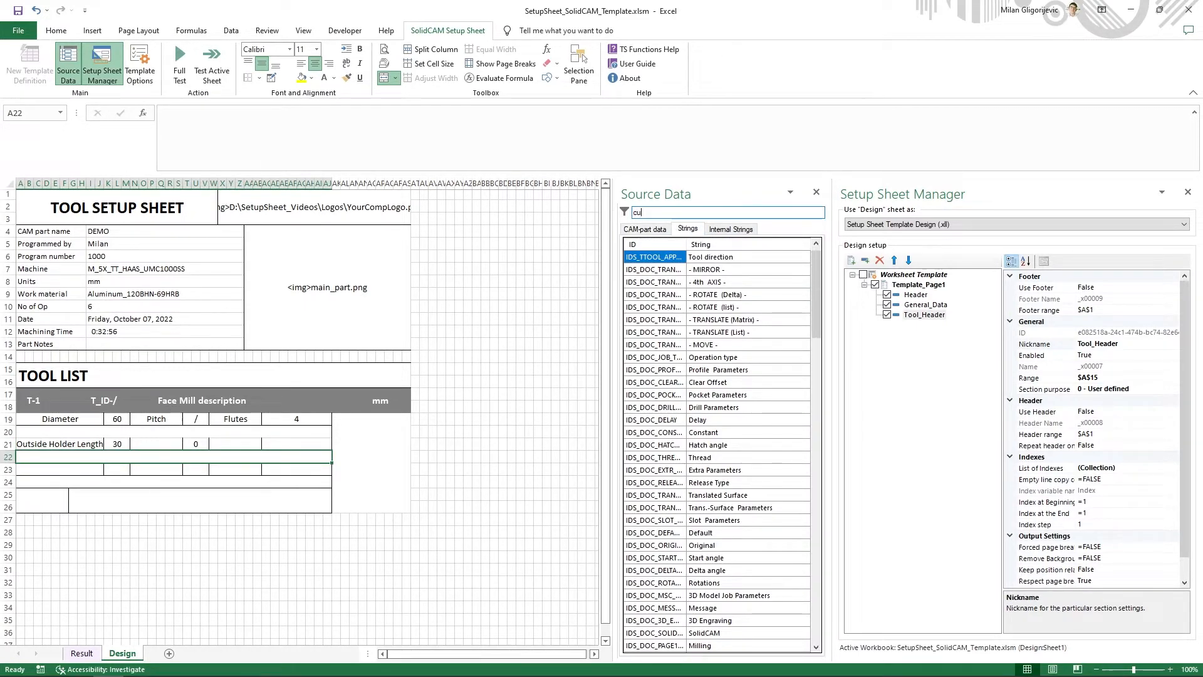
text(tting angle)
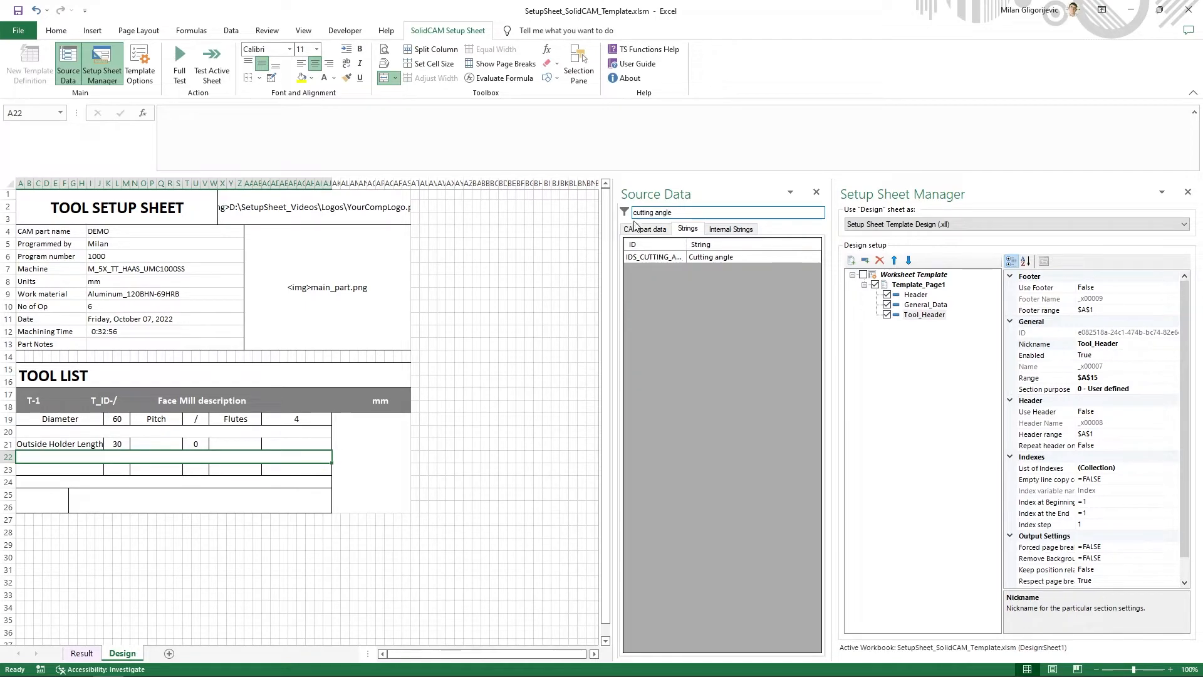
right_click(724, 256)
click(749, 262)
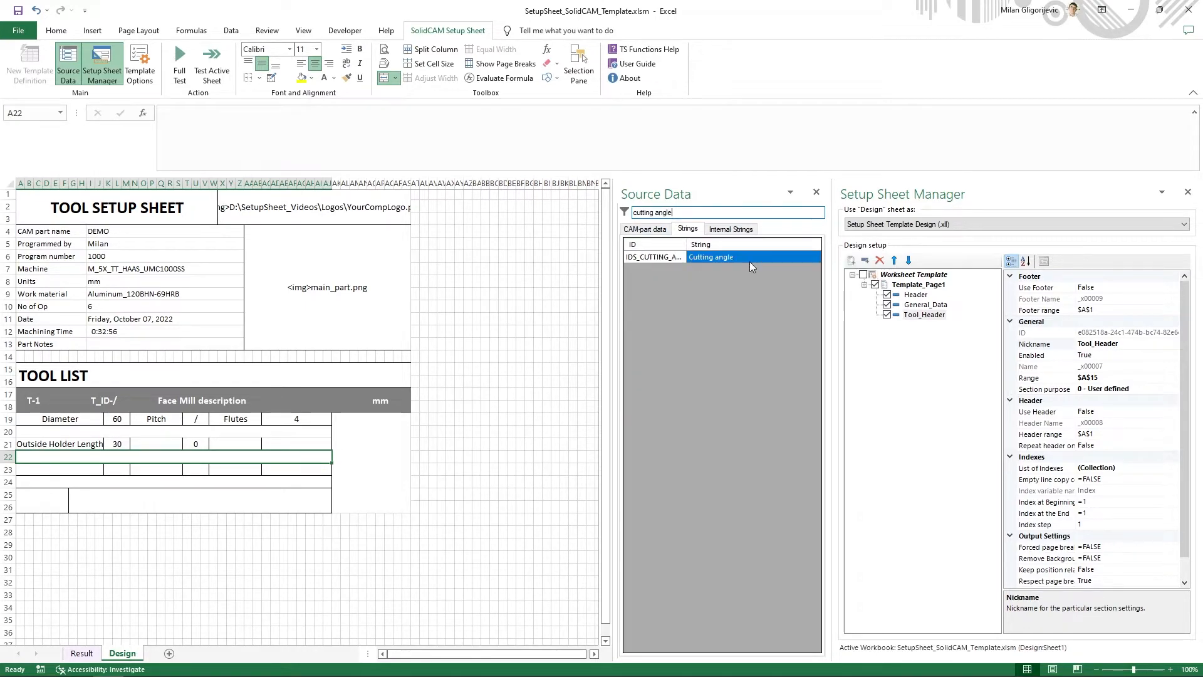
click(157, 445)
click(305, 161)
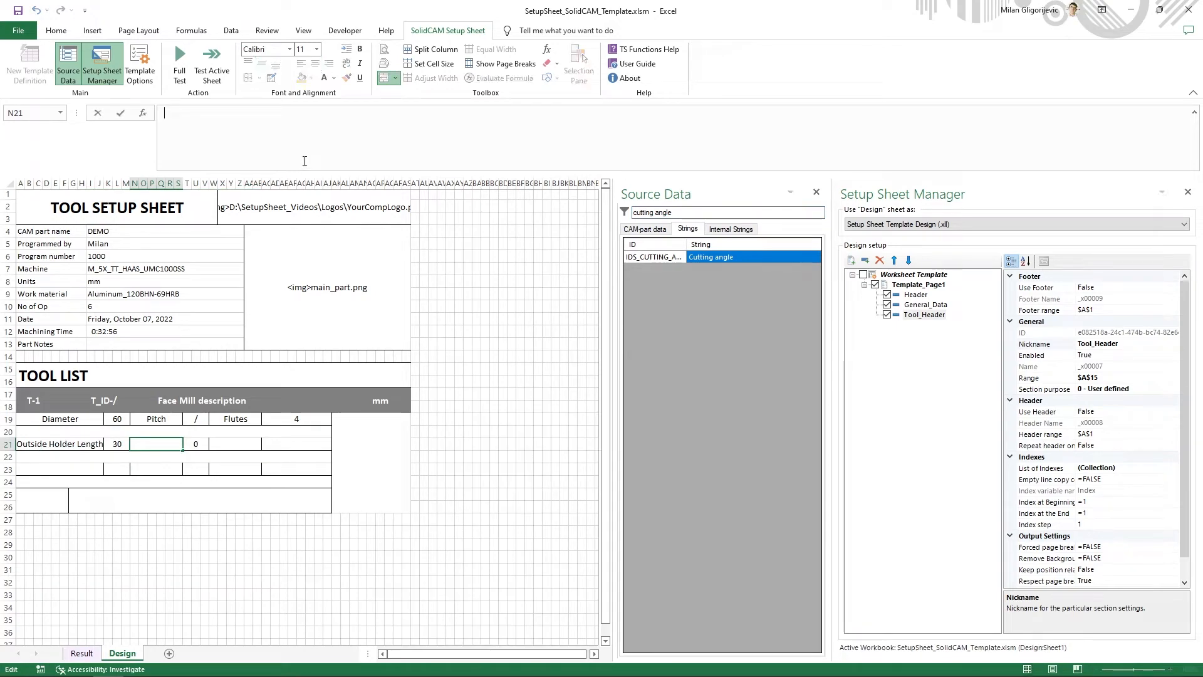
key(ctrl+v)
key(Return)
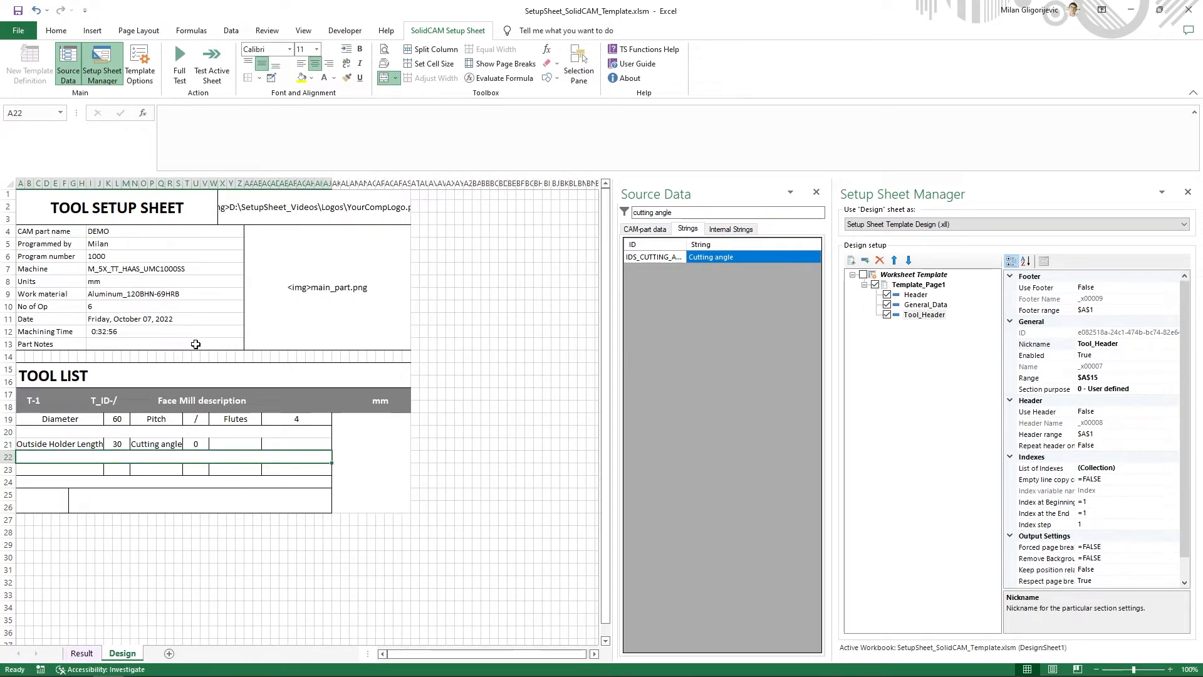
- Find the HolderType variable in the CAM-part data's Tool group and insert its formula in cell AC21
click(652, 230)
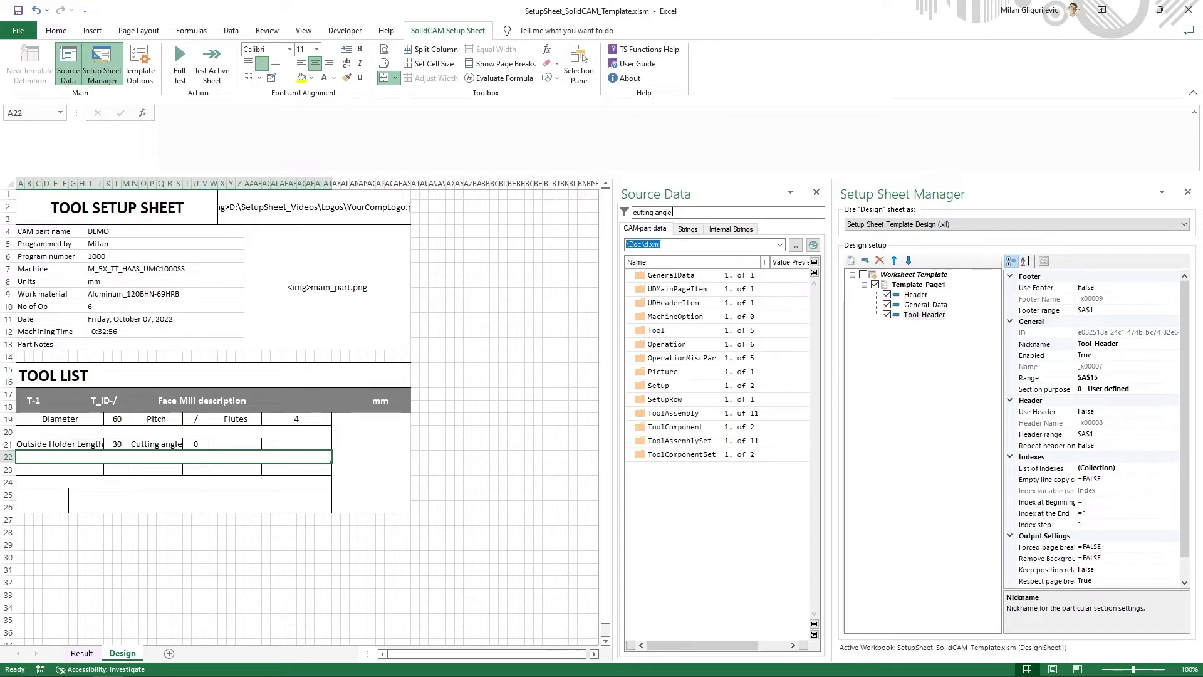
text(holder)
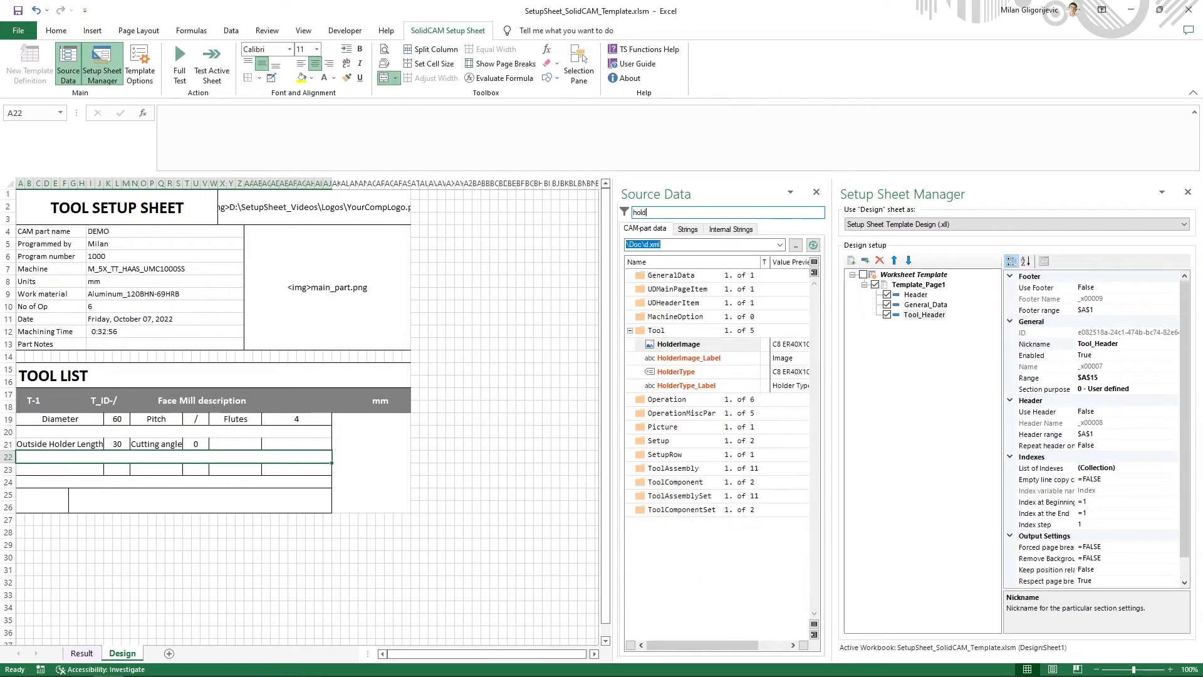
right_click(697, 374)
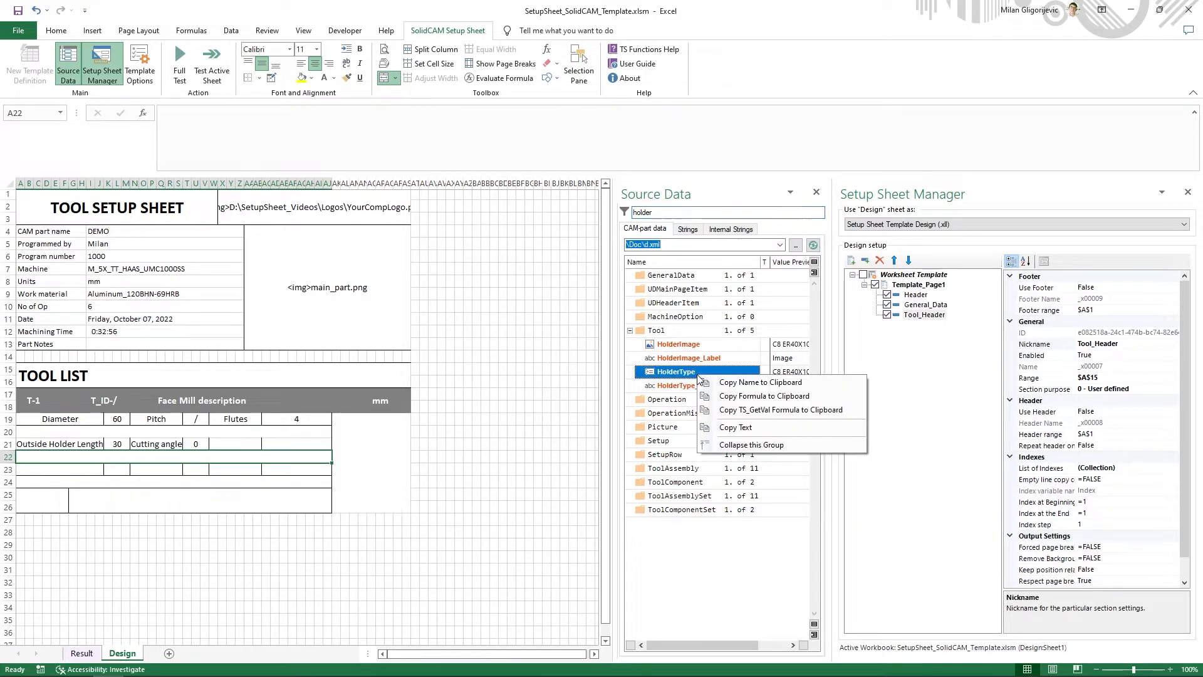
click(724, 398)
click(307, 443)
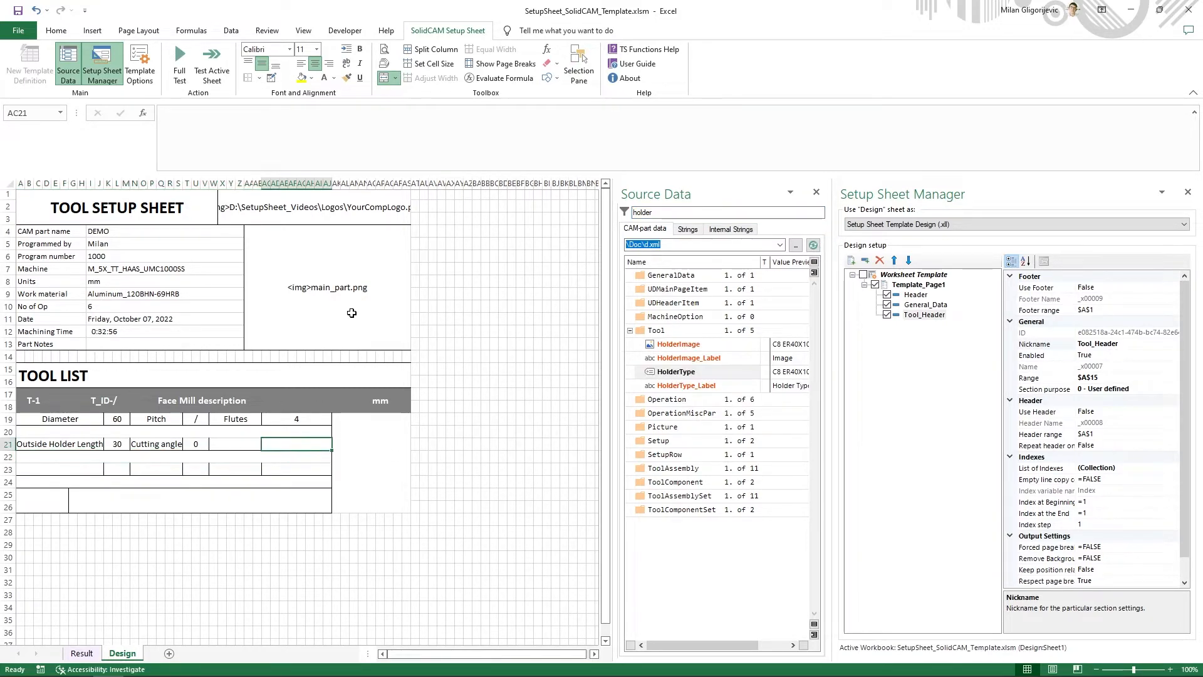
click(357, 152)
key(ctrl+v)
key(Return)
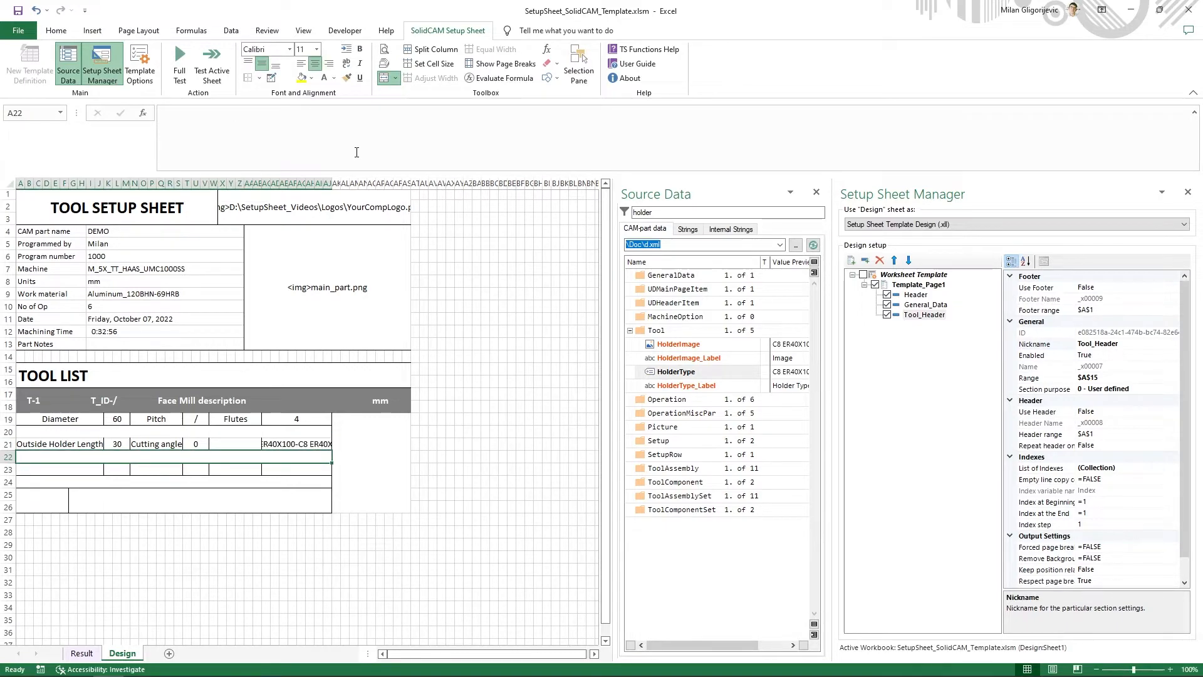
- Insert the formula =tool_HolderType_Label in the row 21 label cell below Flutes
right_click(688, 387)
click(725, 404)
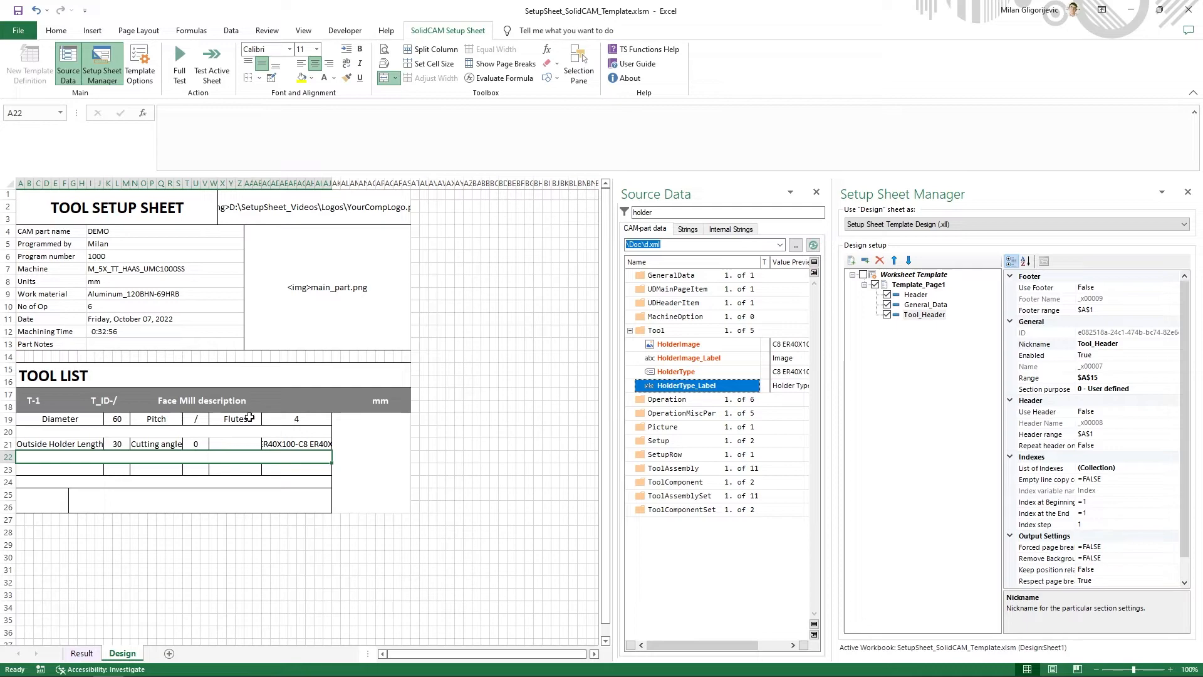
click(235, 442)
click(279, 145)
key(ctrl+v)
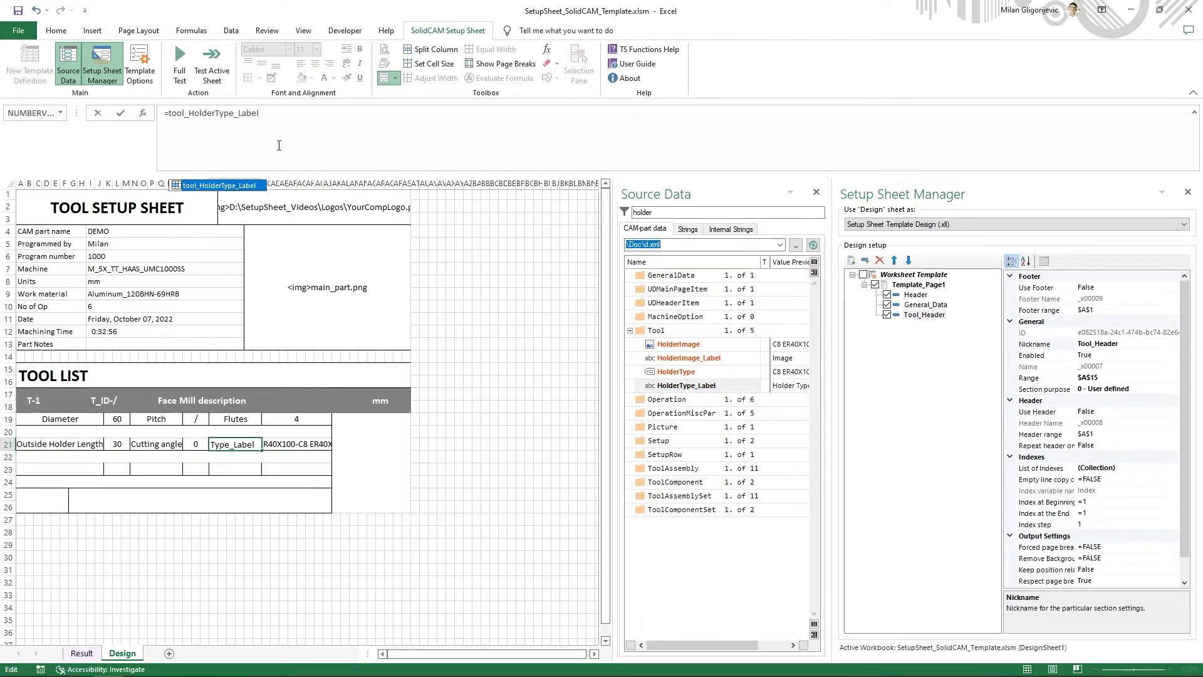
key(Return)
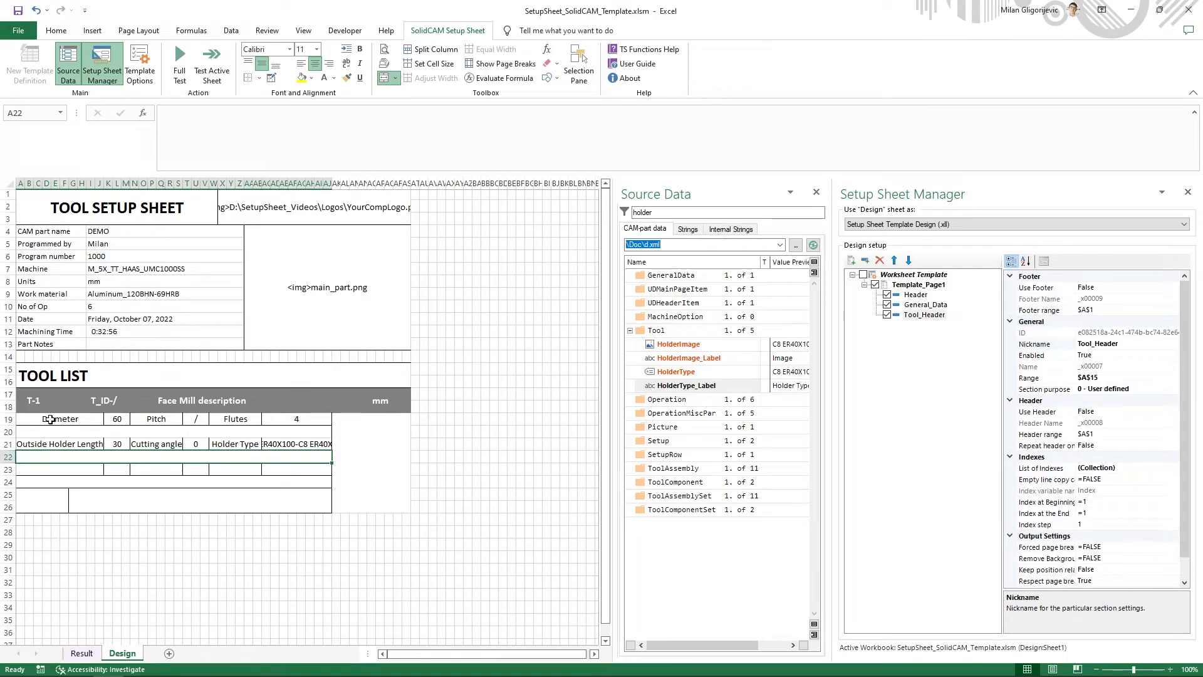
- Set the font size of the tool data block in rows 19 to 26 to 10
drag(50, 420, 192, 507)
click(300, 49)
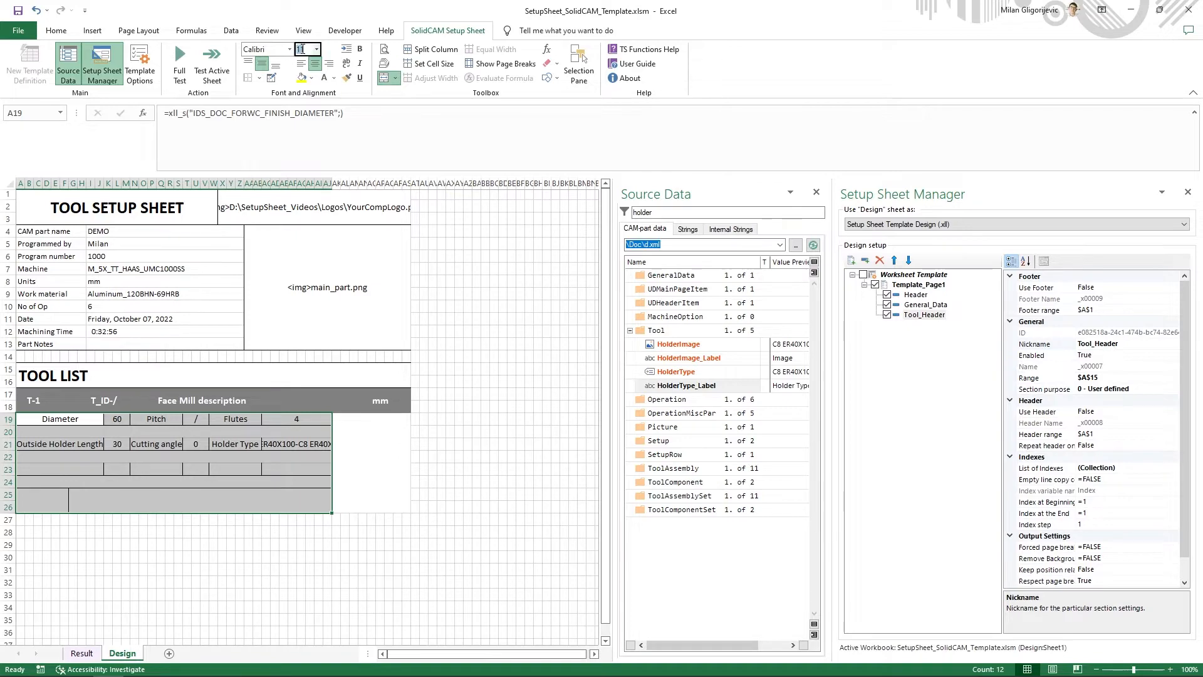
text(10)
key(Return)
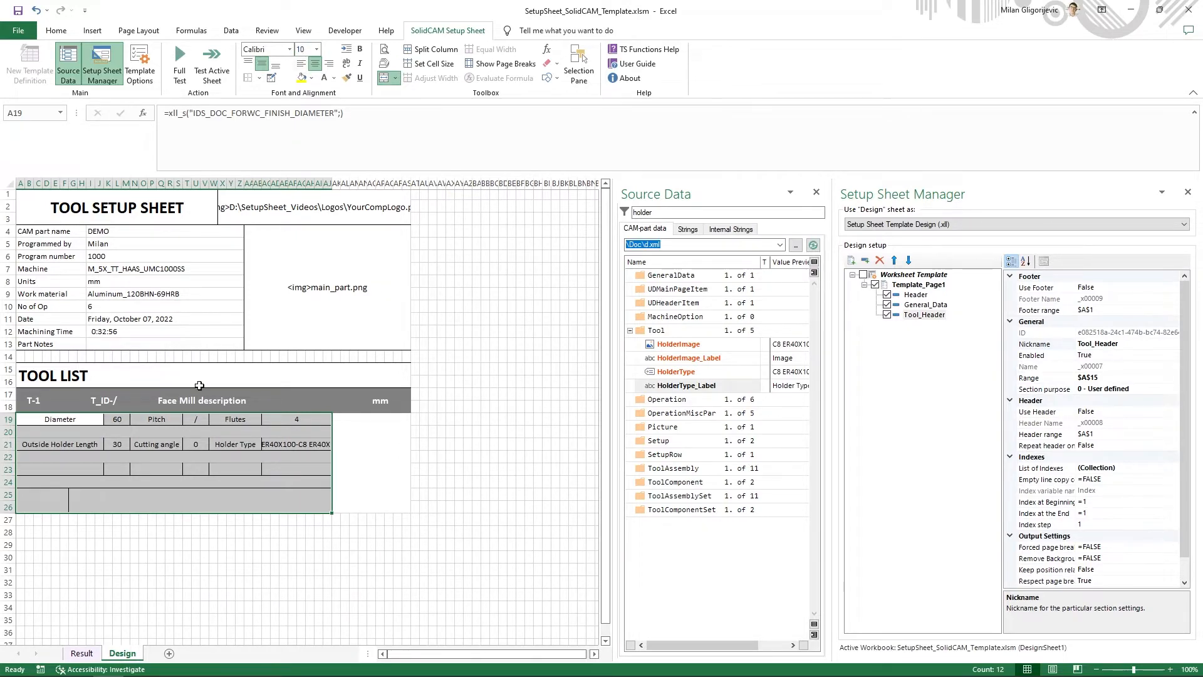
- Set the font size of the grey tool header row (T-1 through mm) to 11
click(45, 398)
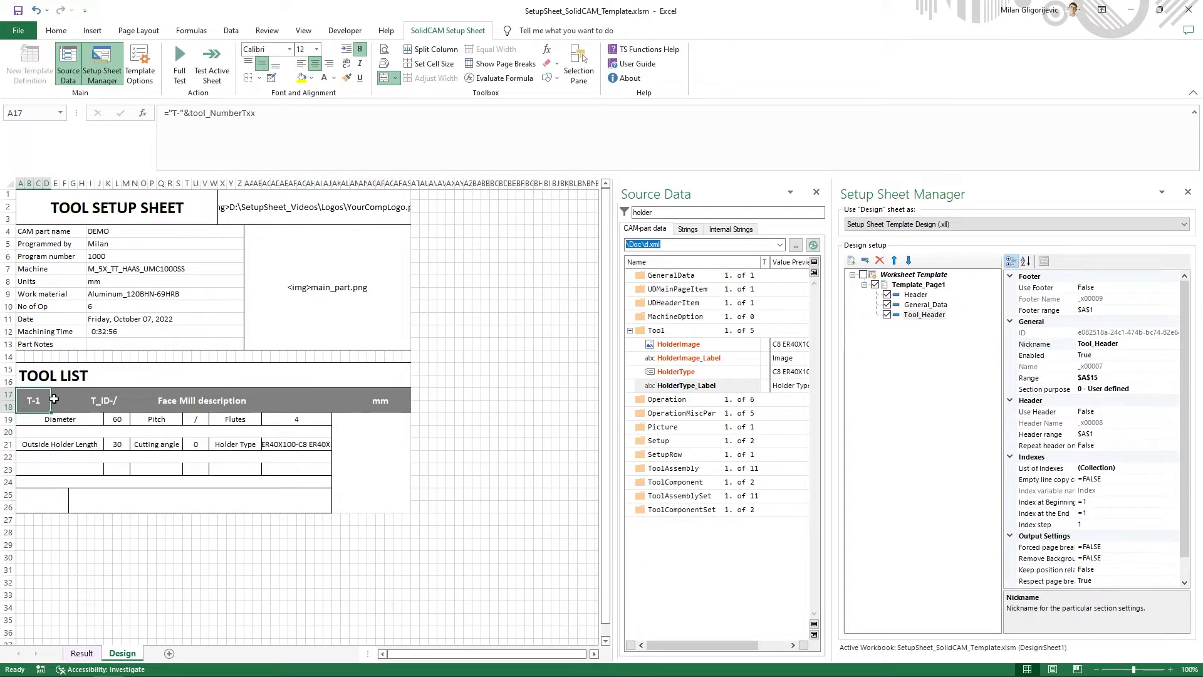
drag(53, 398, 369, 384)
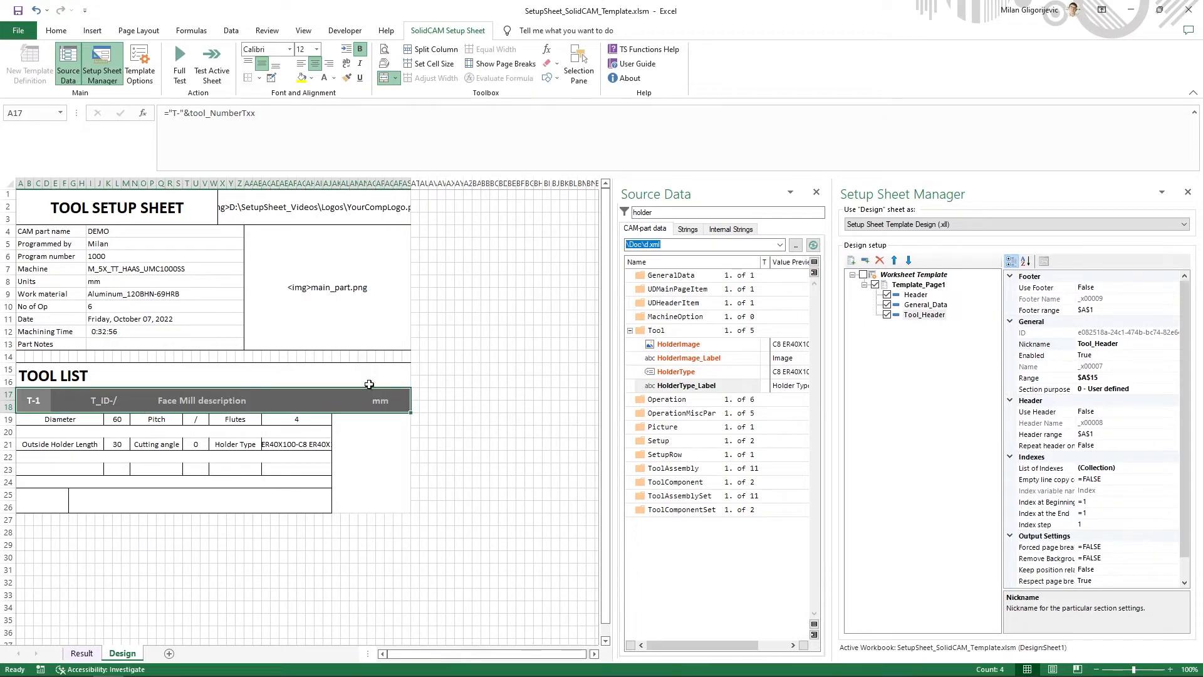
click(302, 49)
text(11)
key(Return)
click(212, 459)
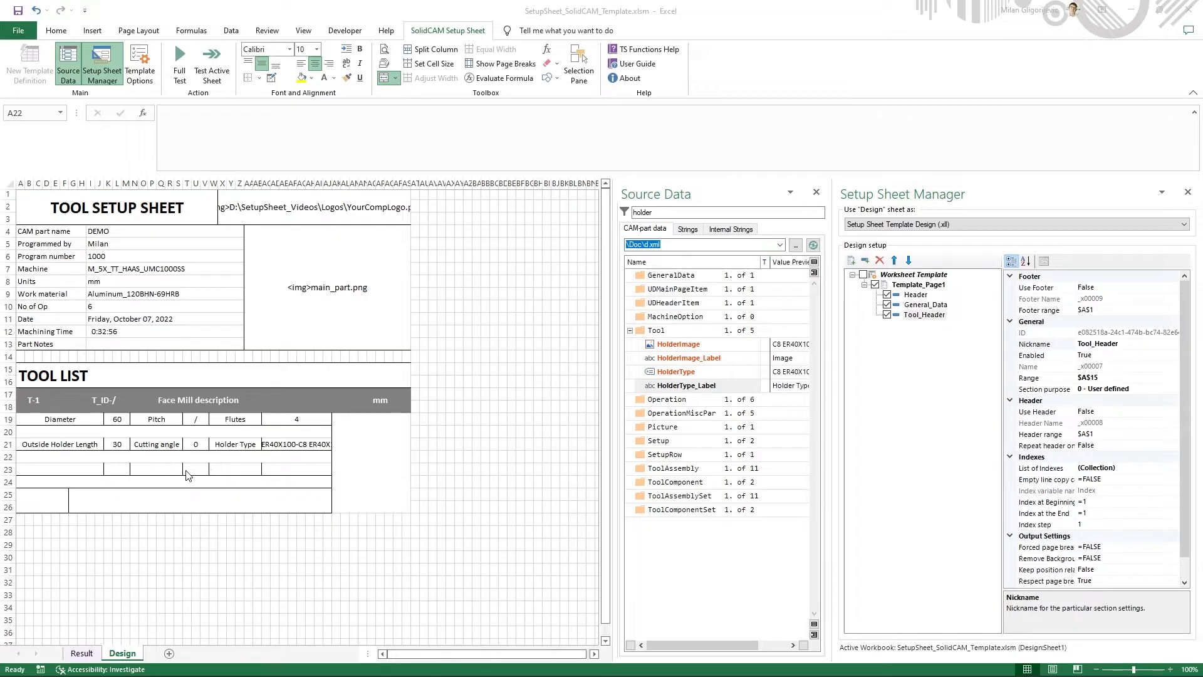
- Check the example PDF and left-align all label cells in rows 19, 21 and 23 of the tool block
key(alt+Tab)
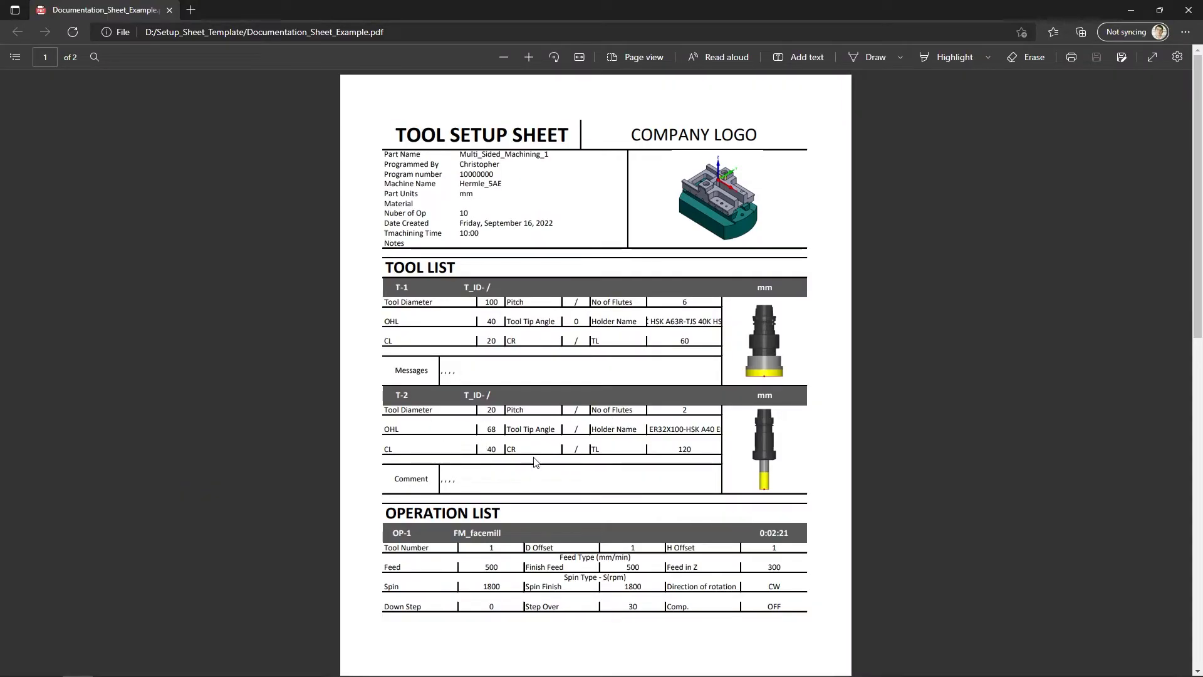
key(alt+Tab)
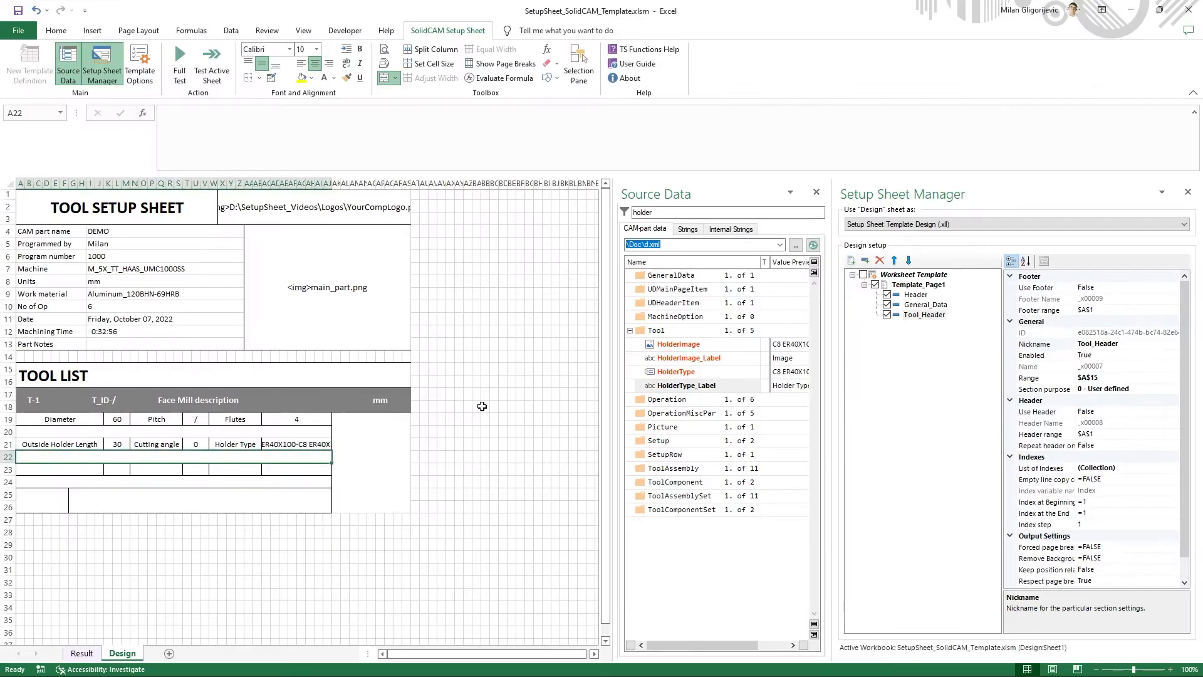
click(66, 420)
ctrl+click(78, 442)
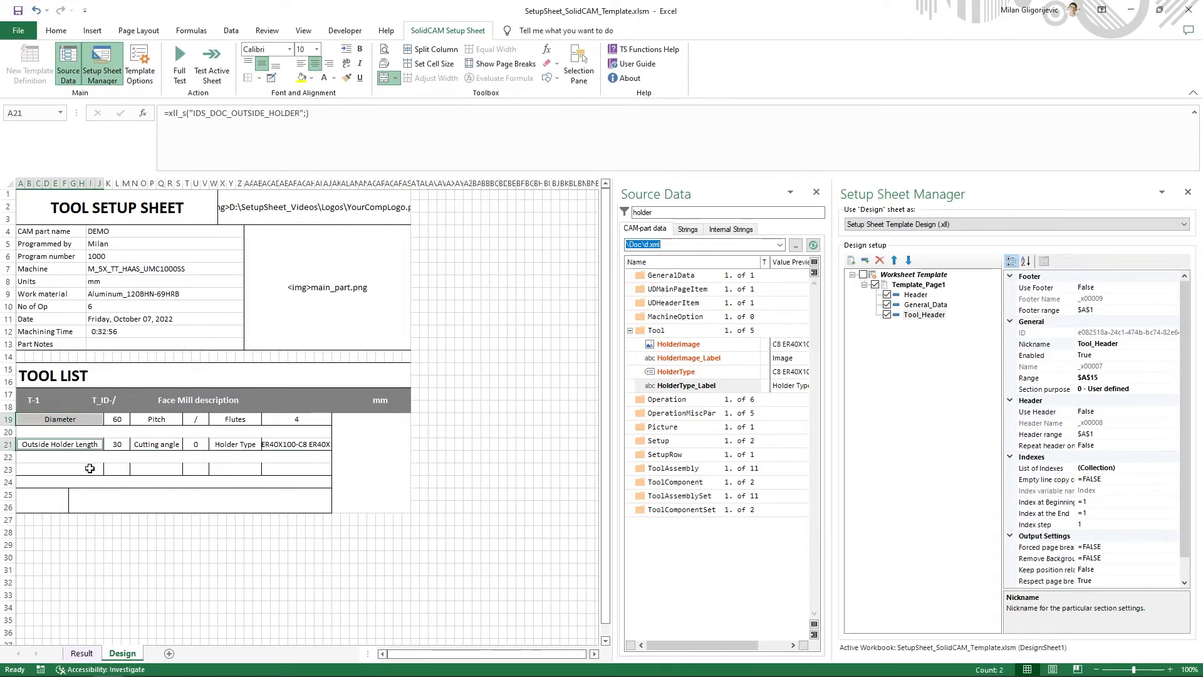
ctrl+click(92, 468)
ctrl+click(180, 423)
ctrl+click(164, 444)
ctrl+click(166, 469)
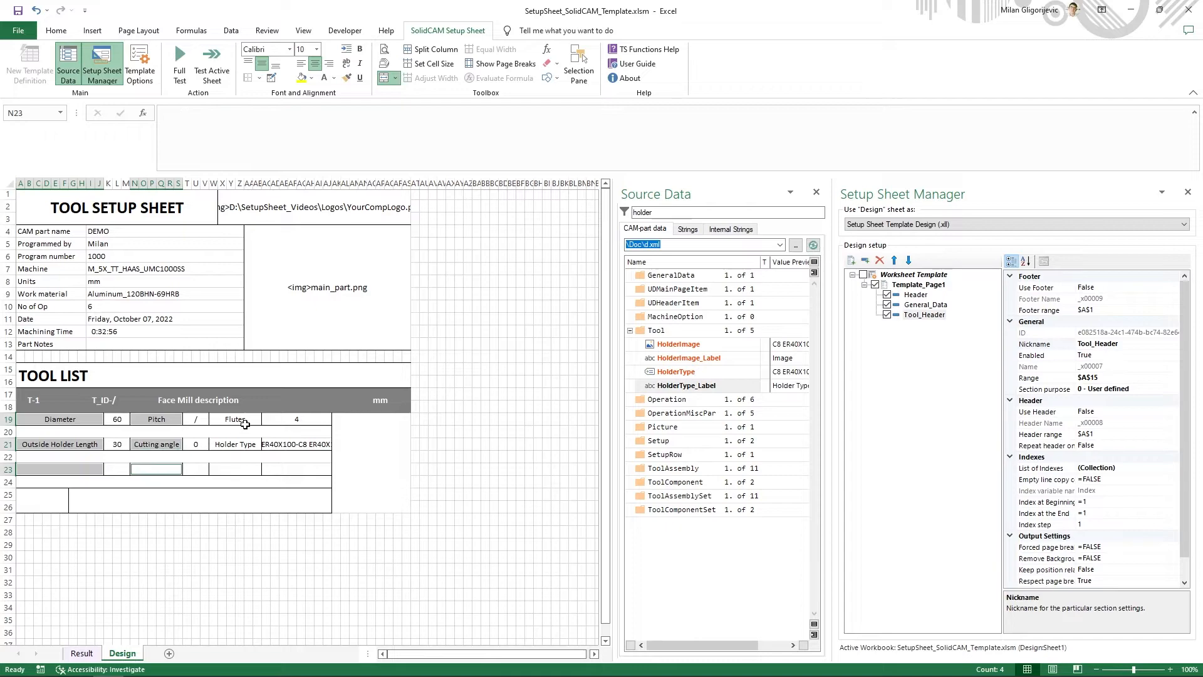
ctrl+click(233, 419)
ctrl+click(234, 444)
ctrl+click(236, 469)
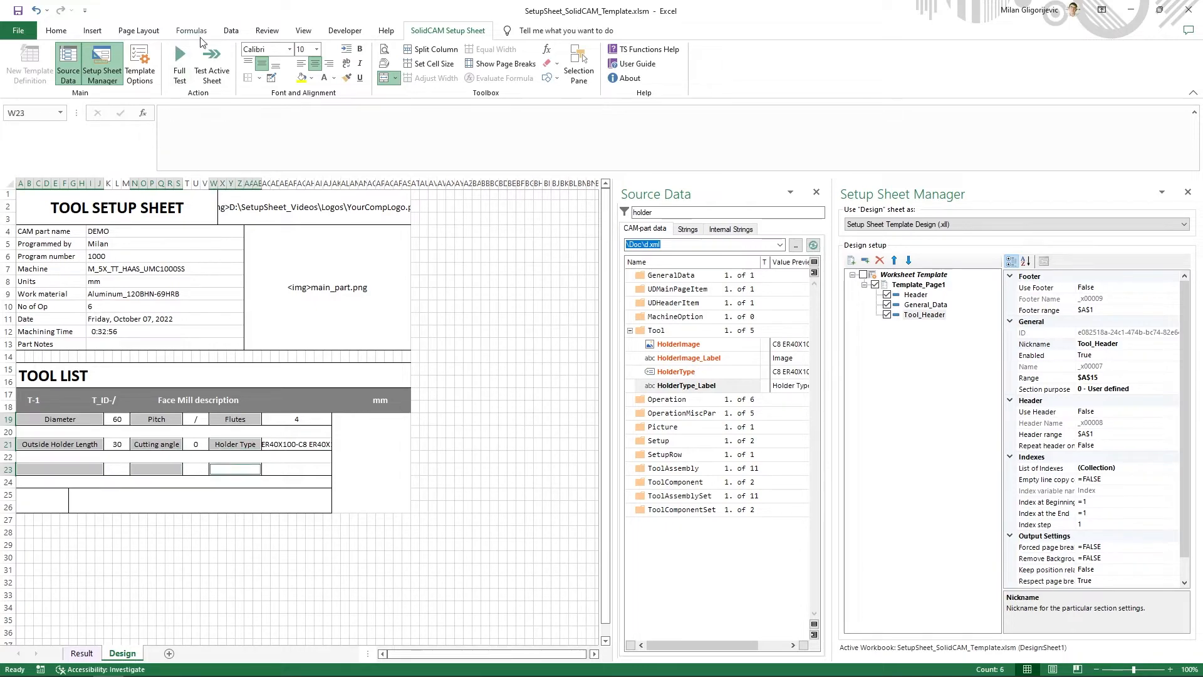
click(301, 64)
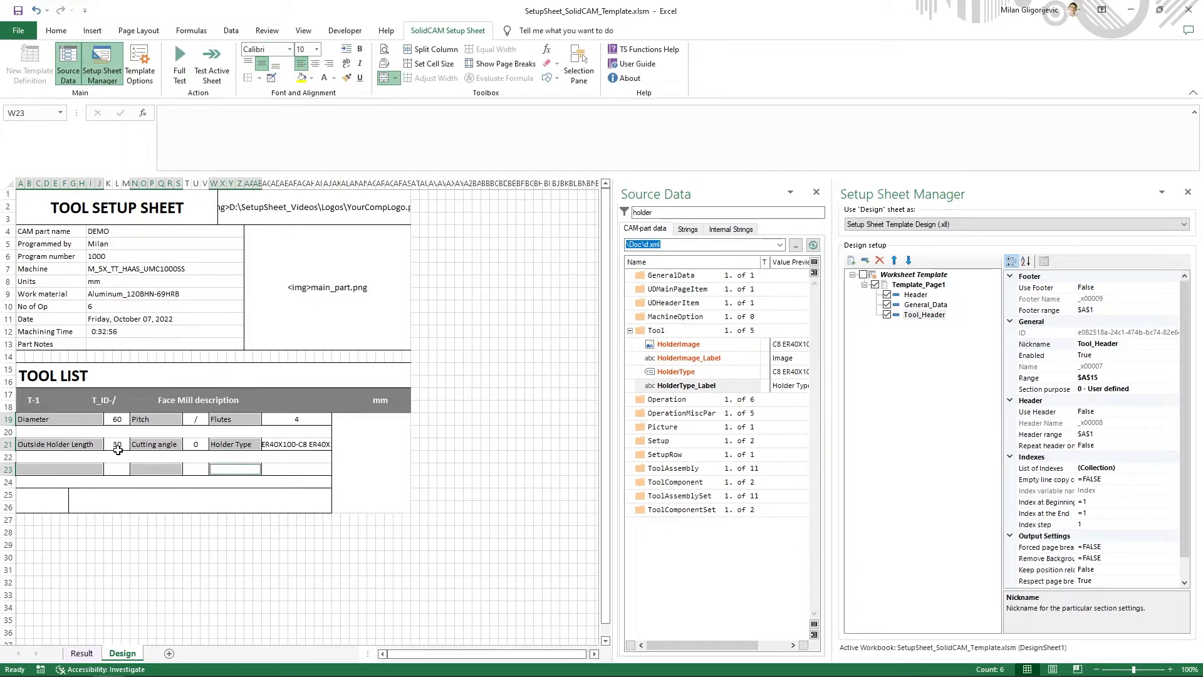
- Change the outside holder length formula in cell K21 to =IF(tool_OHL="";"/";tool_OHL)
click(118, 467)
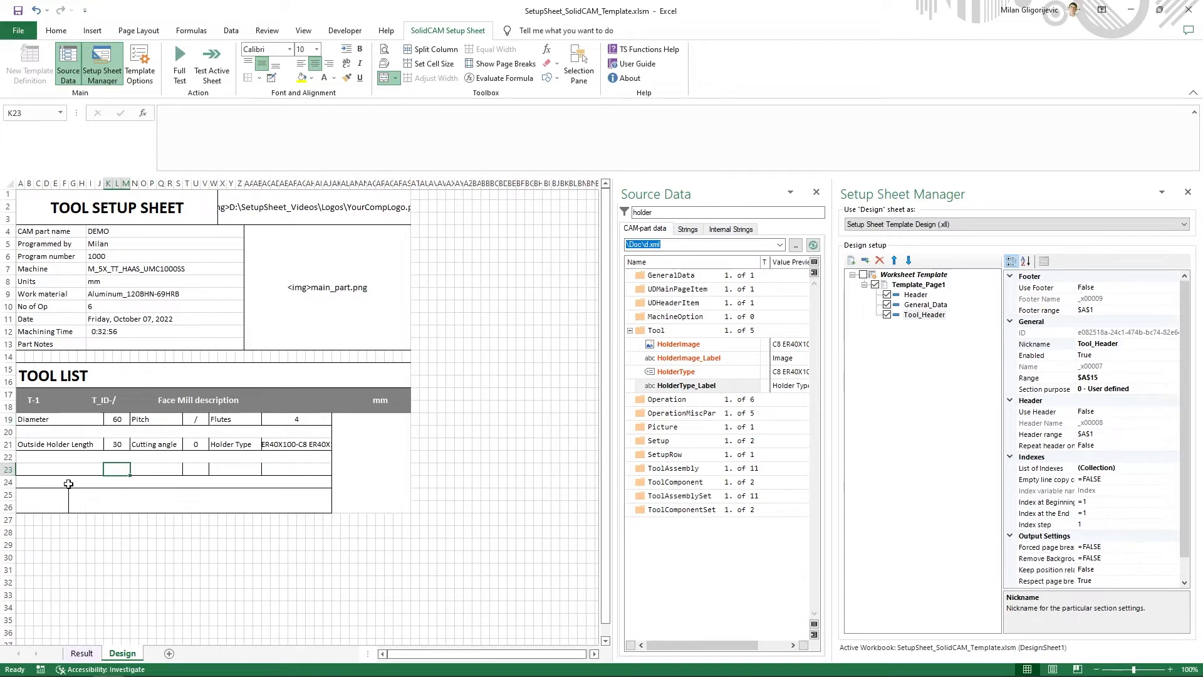
click(117, 444)
click(198, 113)
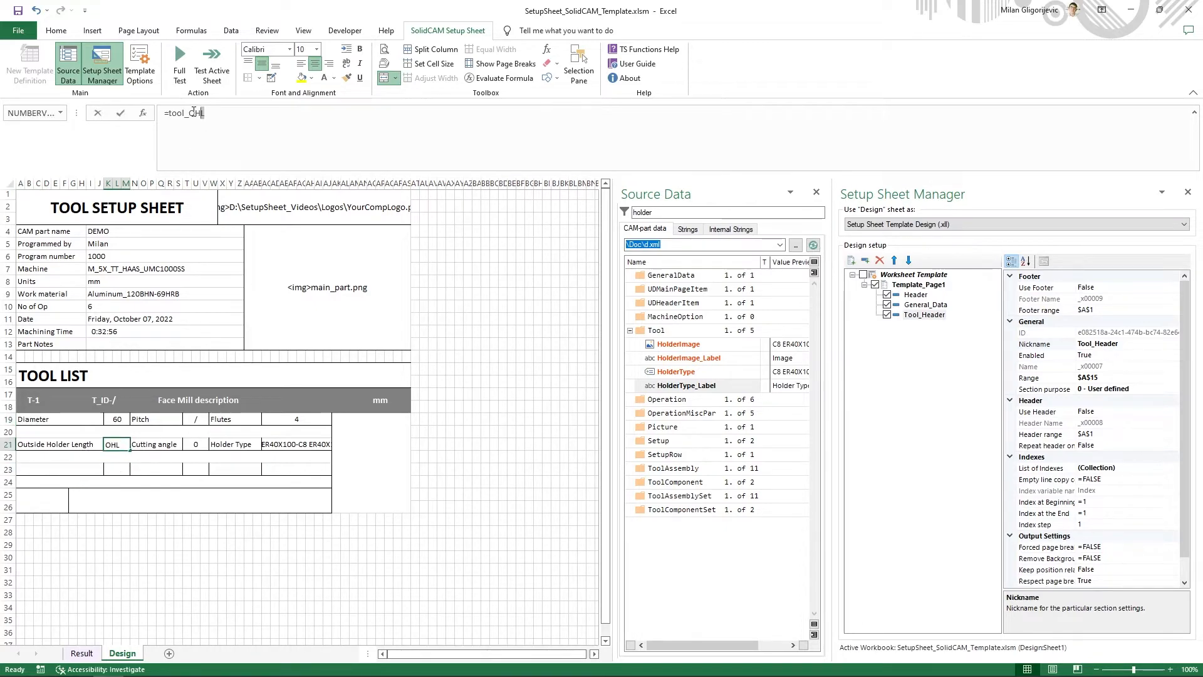
drag(204, 113, 168, 113)
click(168, 113)
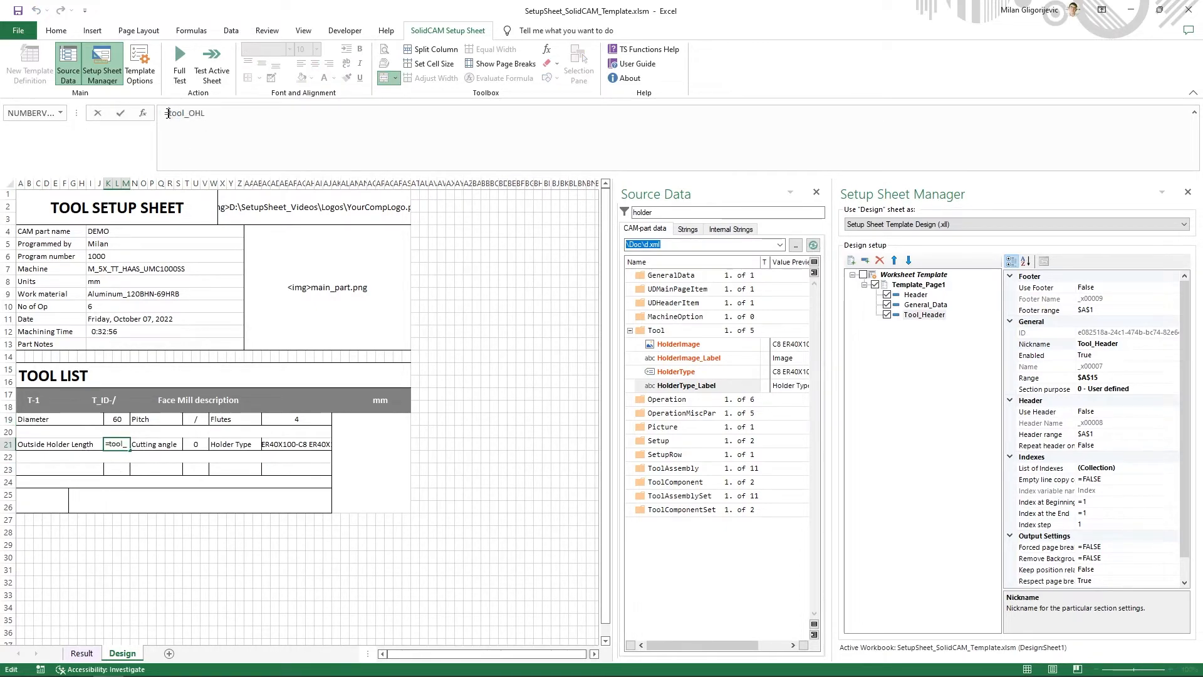
text(IF()
key(Right)
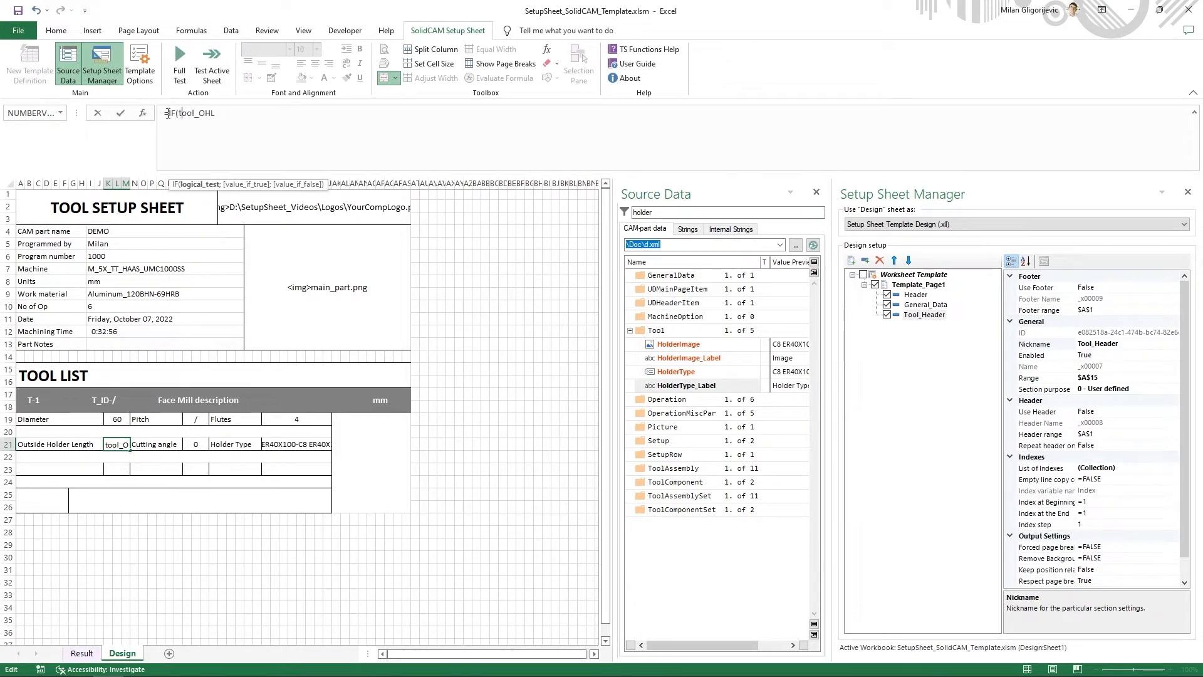
text(="";"/";tool_OHL)
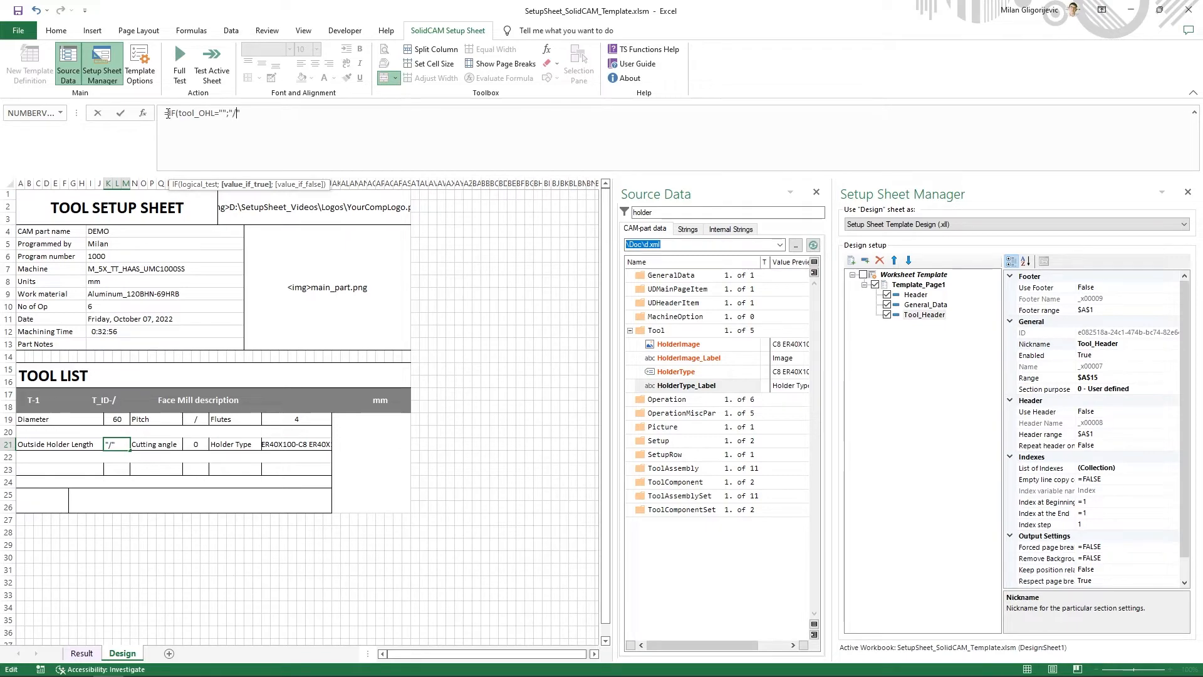
text())
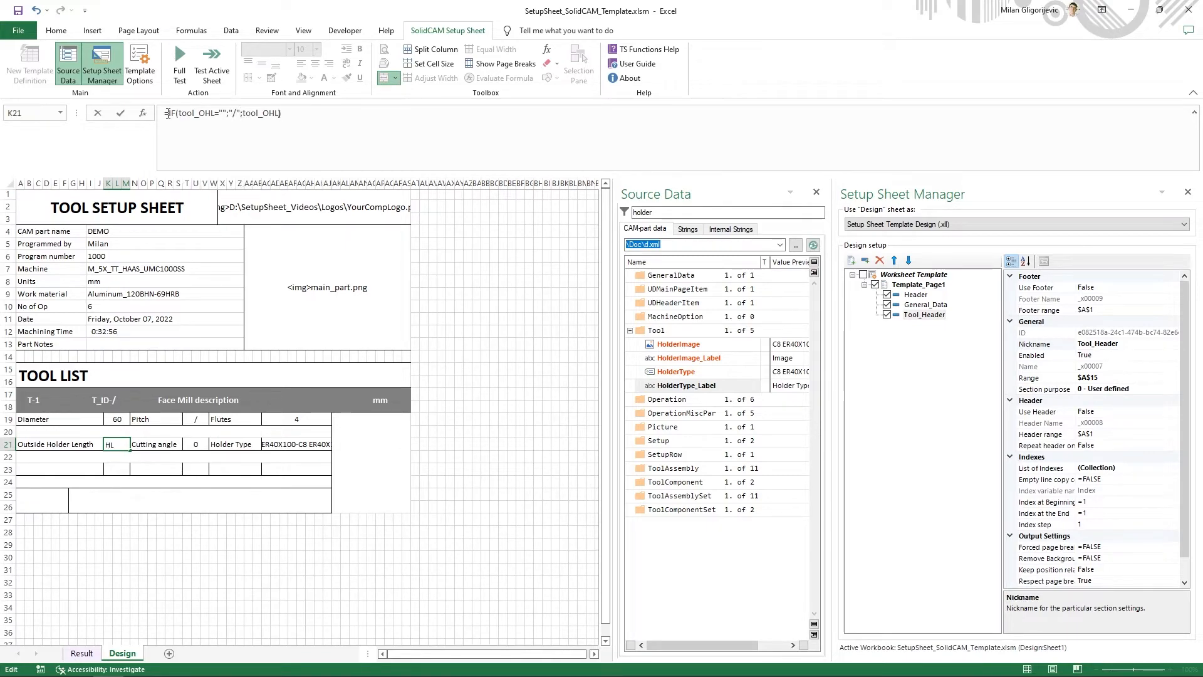
key(Return)
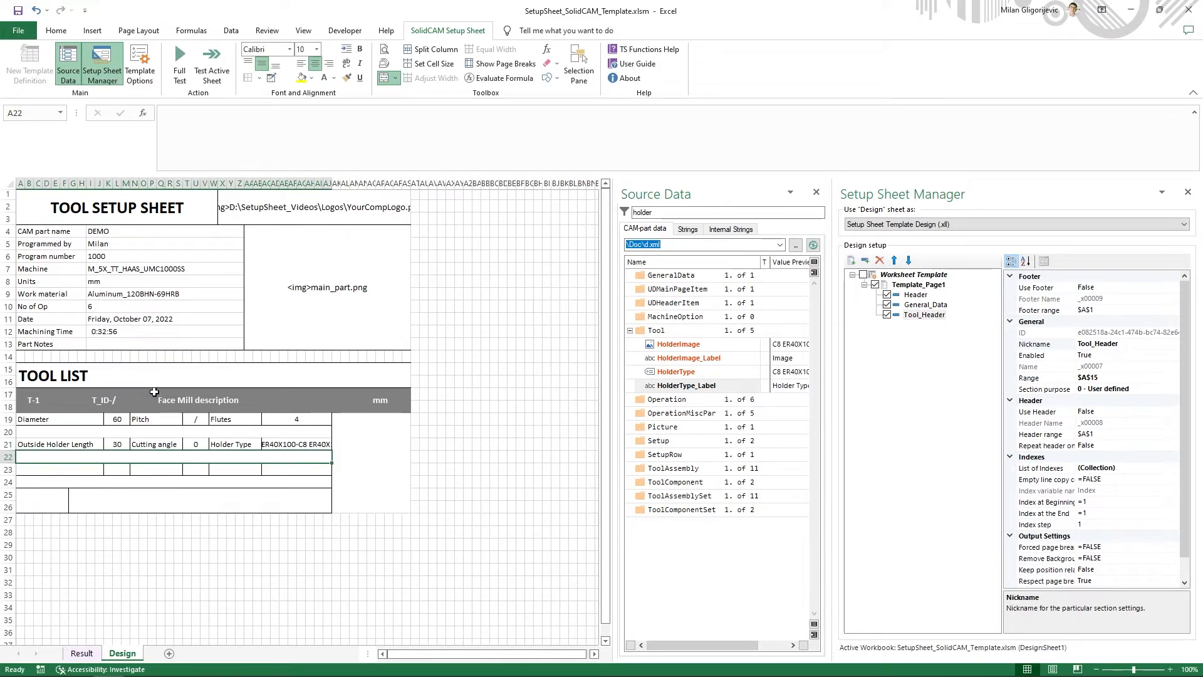
- Change the cutting angle formula in cell T21 to =IF(tool_A="";"/";tool_A)
click(192, 443)
double_click(184, 113)
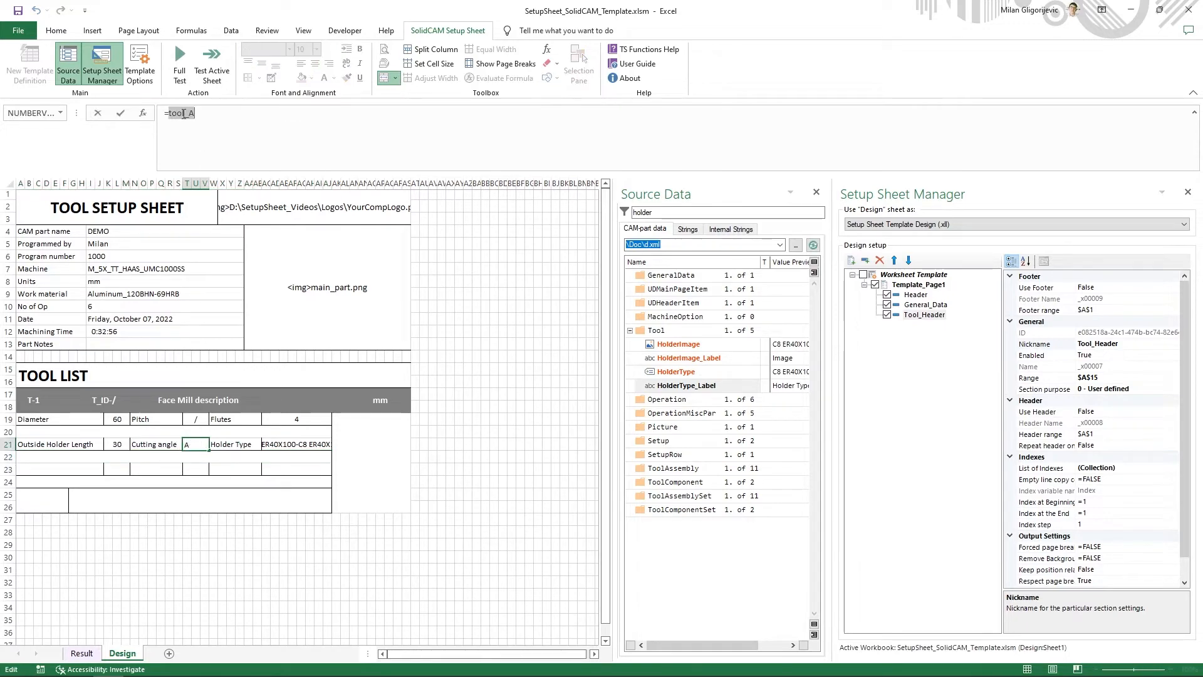
key(Left)
text(IF()
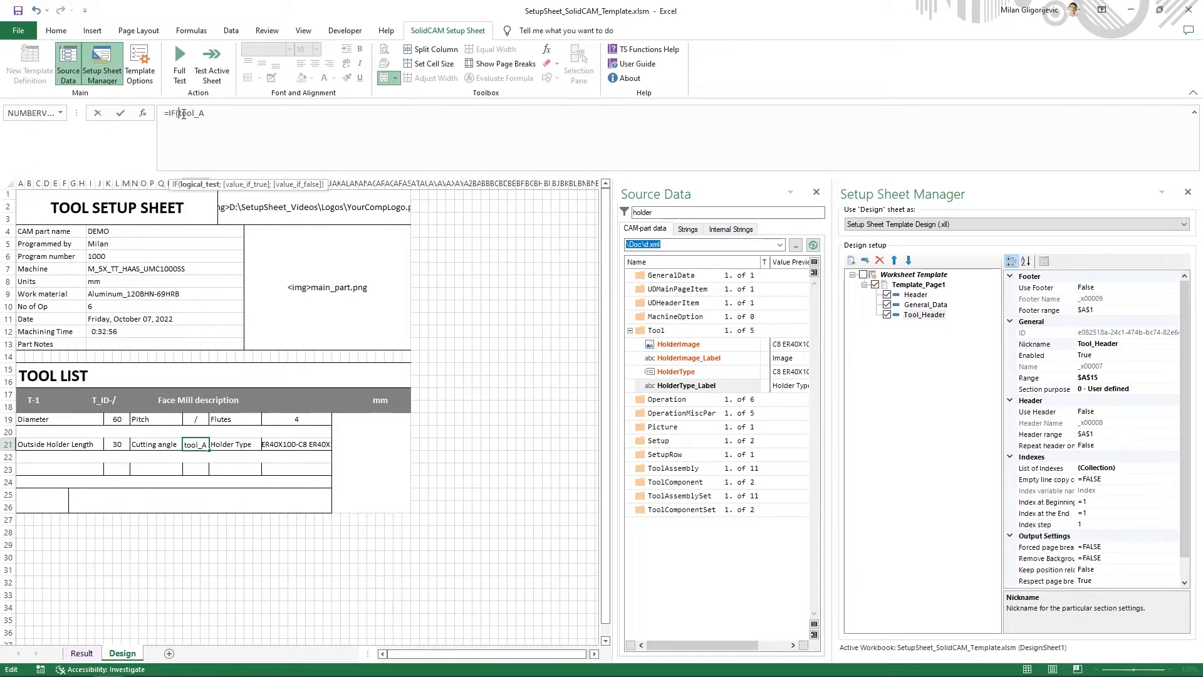
text(="";"")
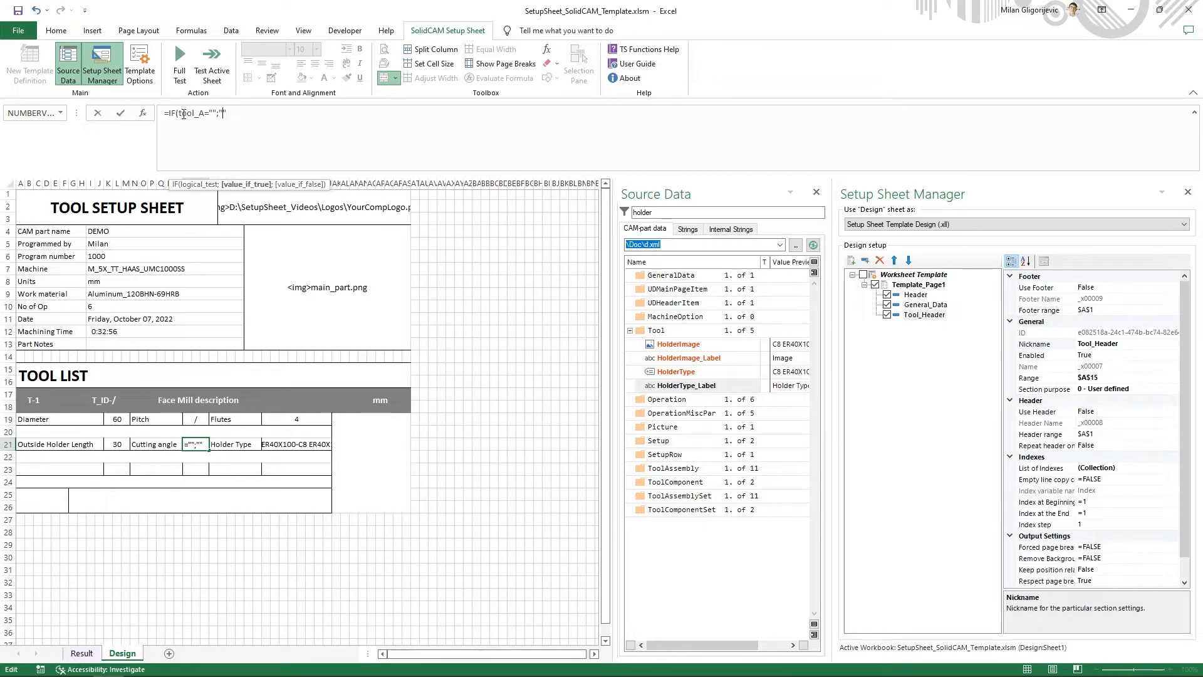
text(/)
key(Right)
text(;tool_A))
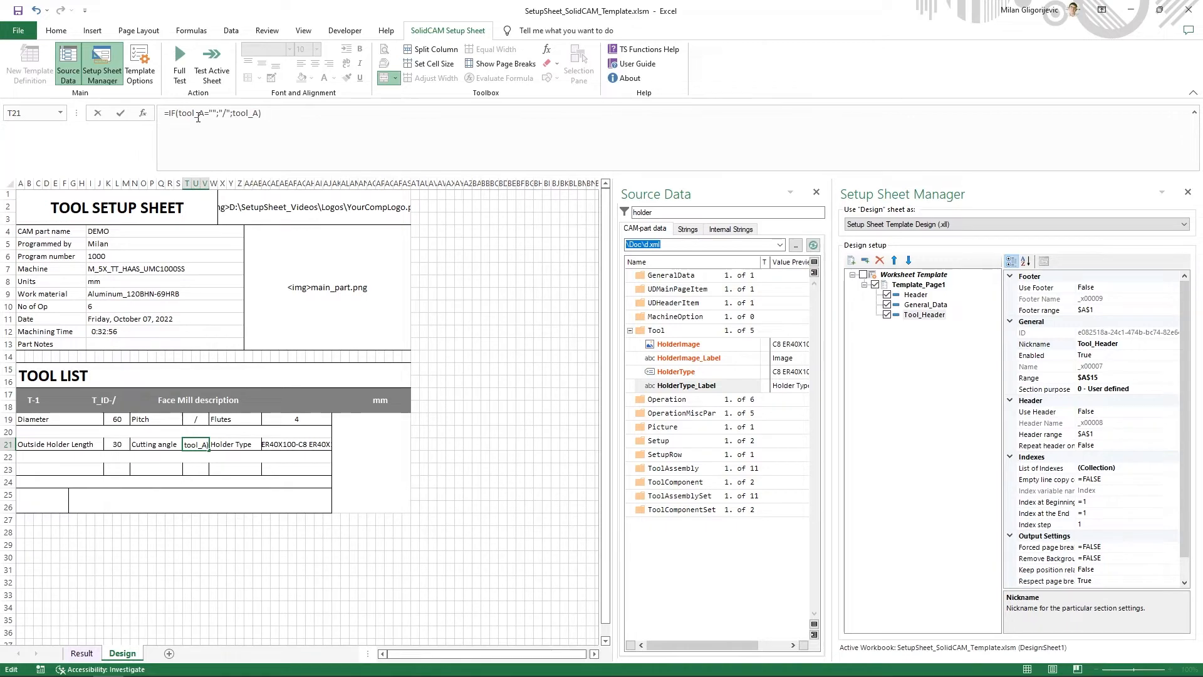
key(Return)
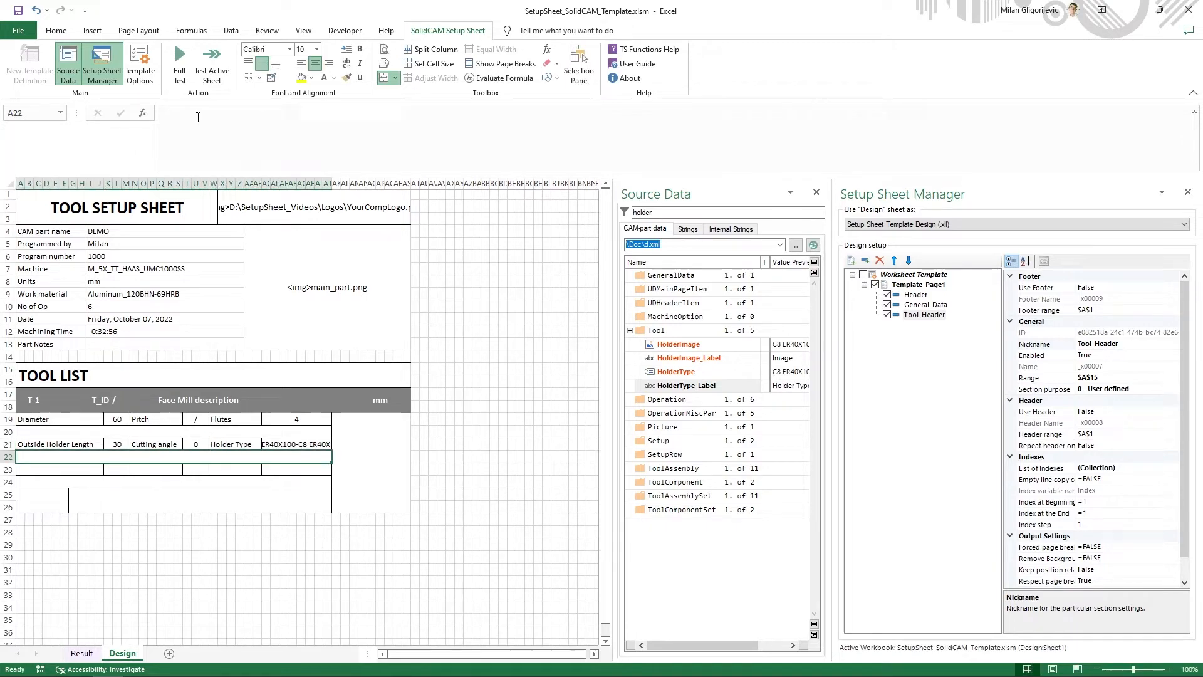
- Change the holder type formula in cell AC21 to =IF(tool_HolderType="";"/";tool_HolderType)
click(290, 440)
drag(233, 112, 165, 111)
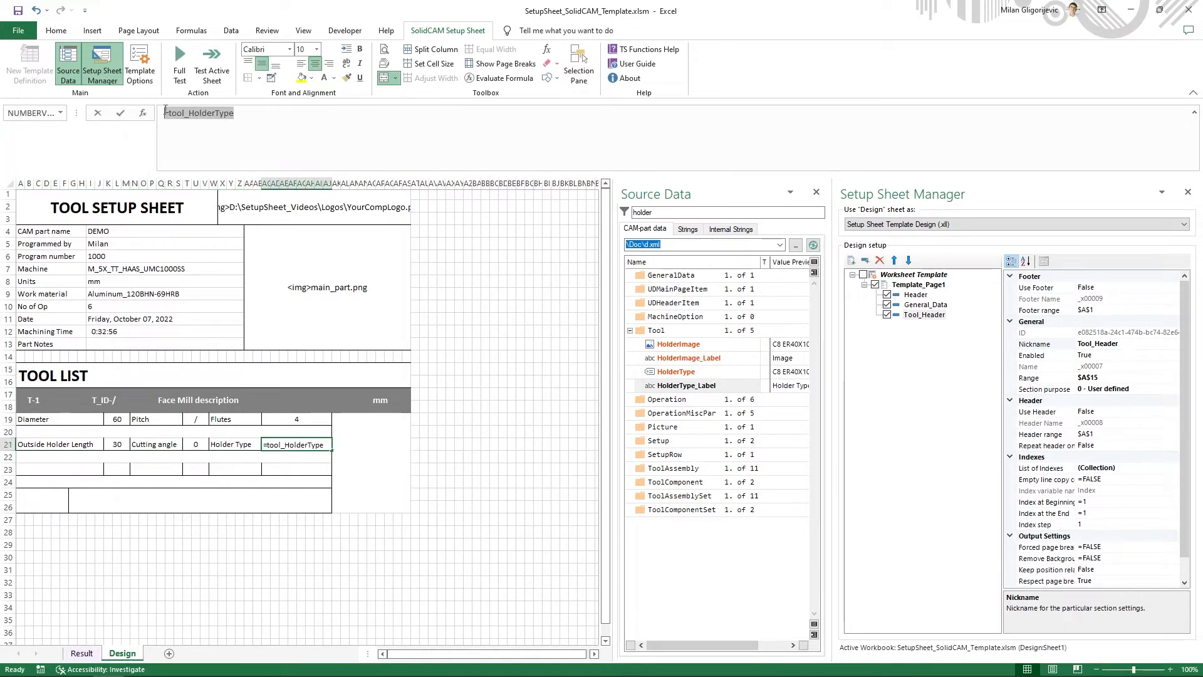
click(169, 113)
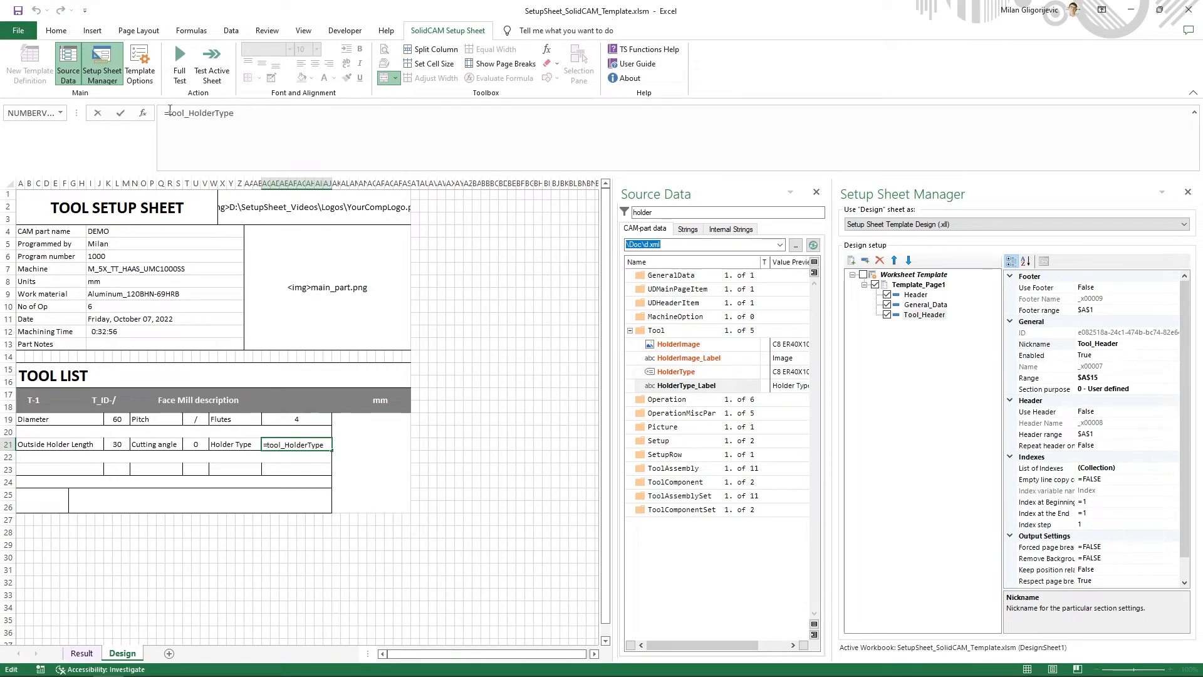
text(IF()
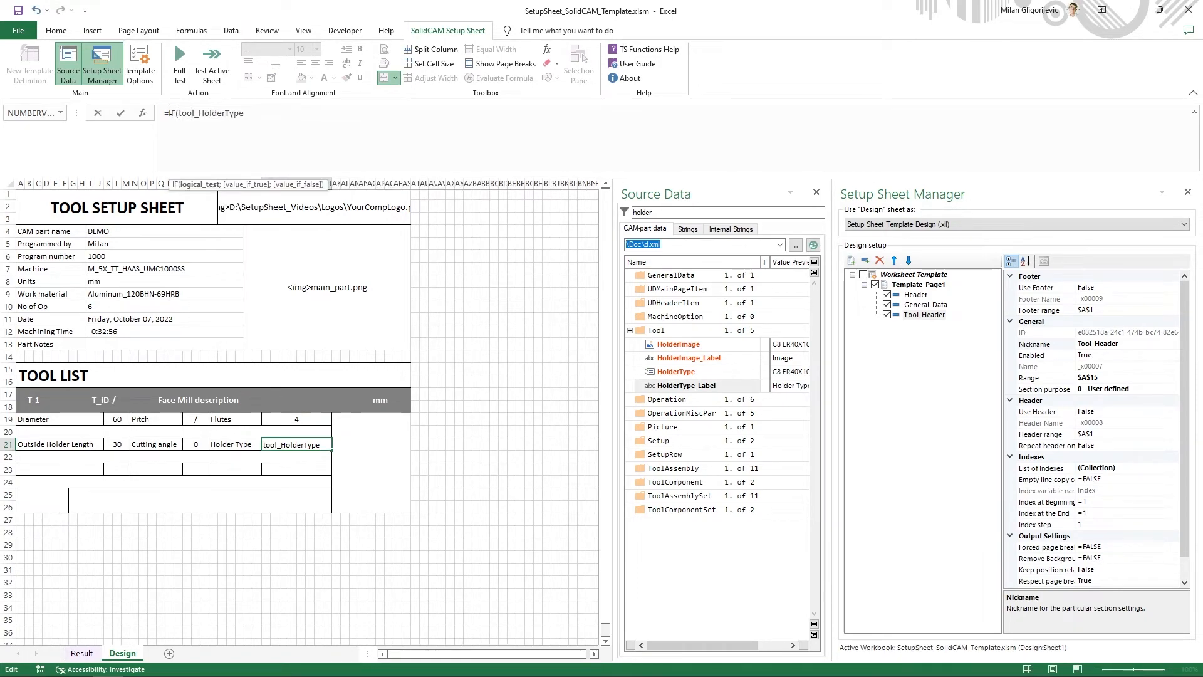
text(="";)
text("")
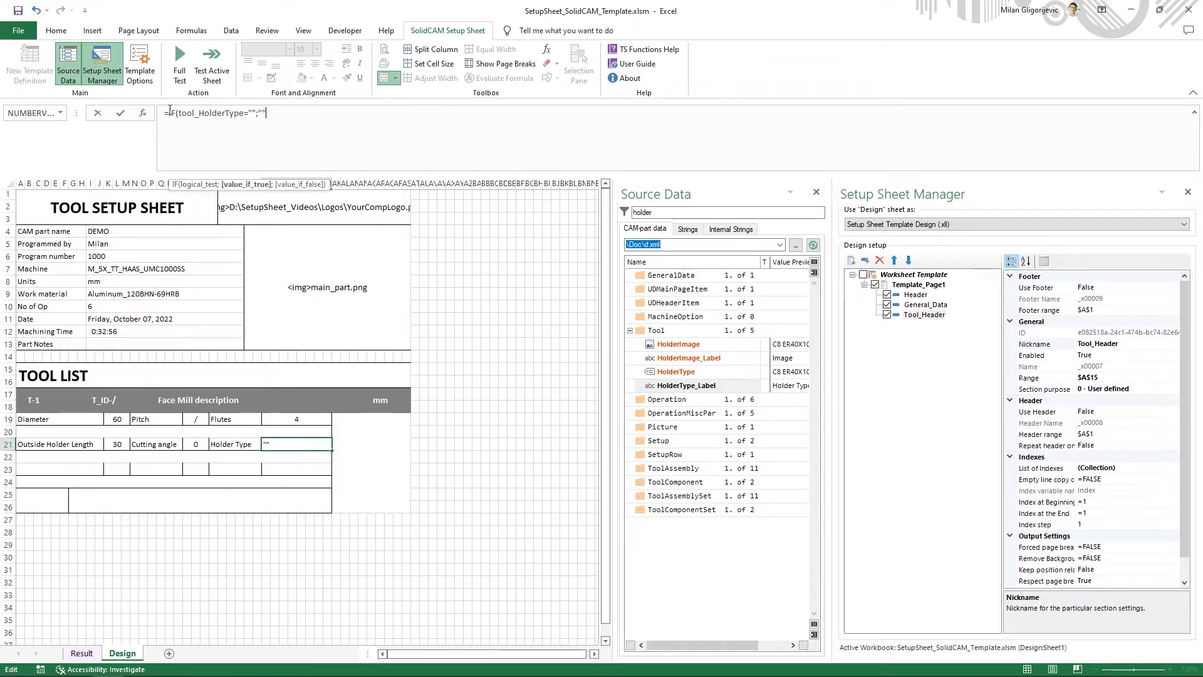
key(Left)
text(/)
key(Right)
text(;tool_HolderType)
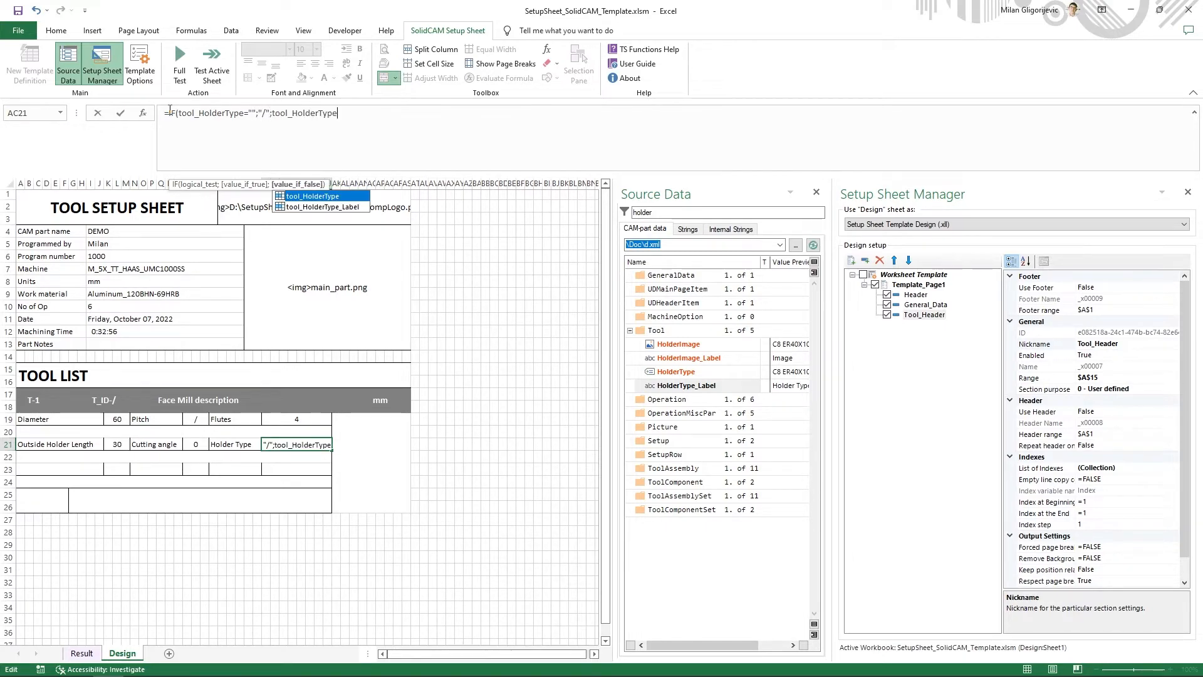
text())
key(Return)
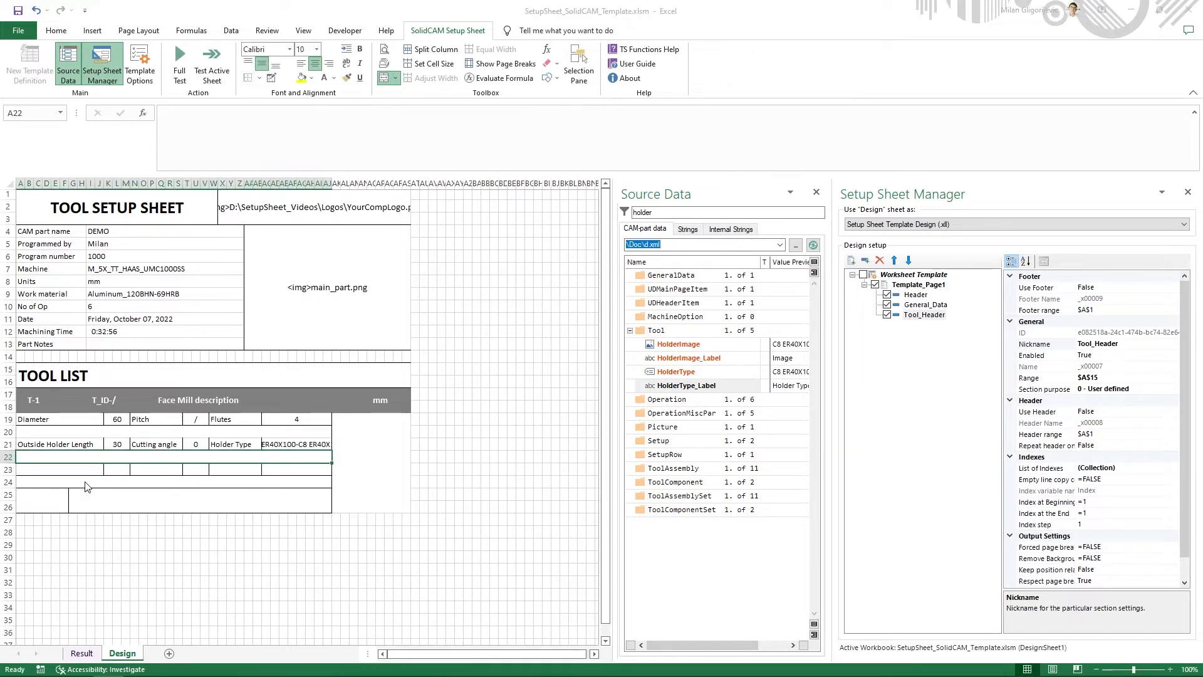
- Check the example PDF and enter the labels CL, CR and TL in cells A23, N23 and W23 of the tool block
key(alt+Tab)
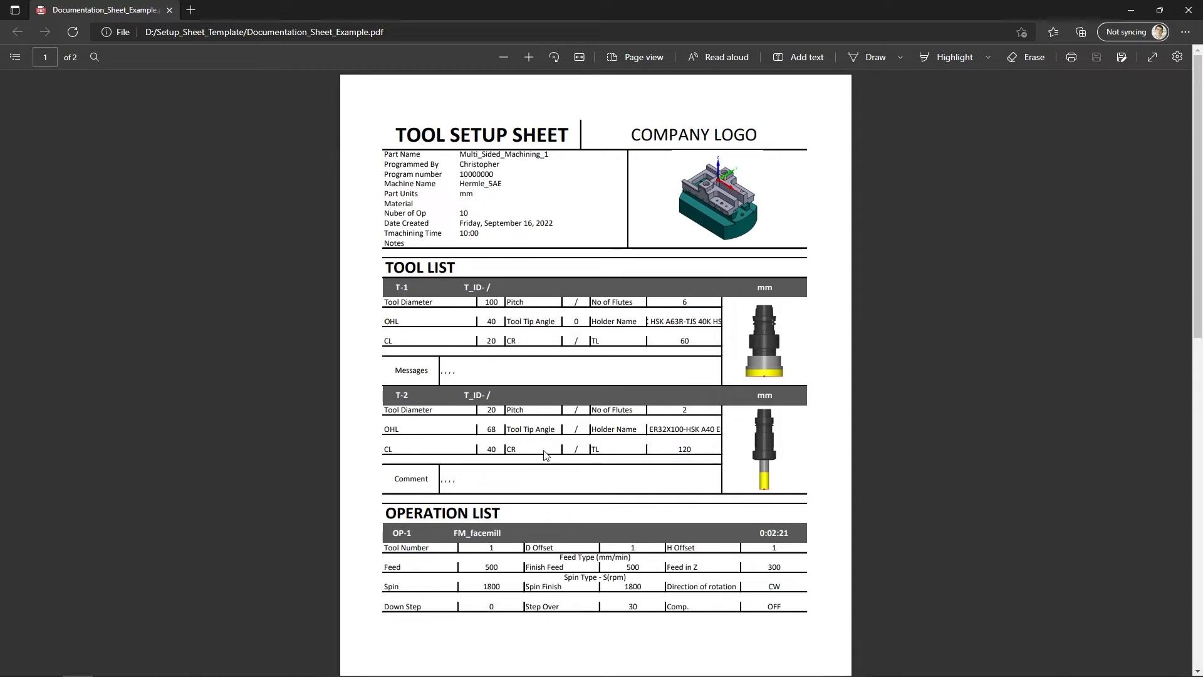
key(alt+Tab)
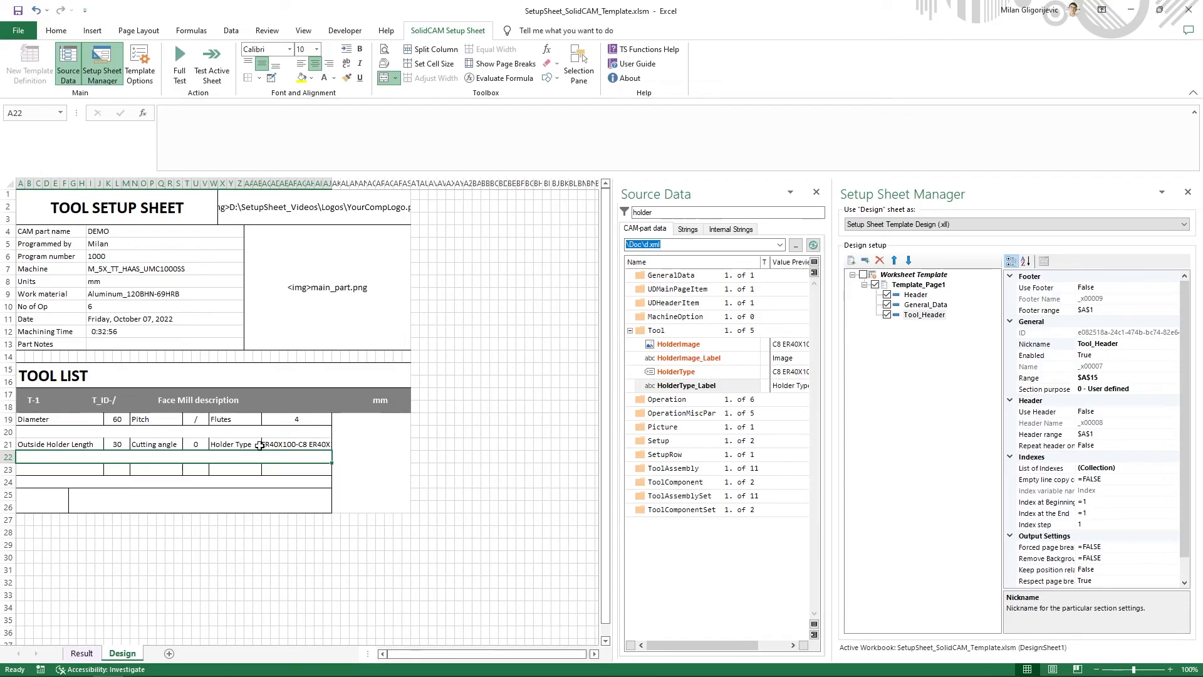
click(76, 469)
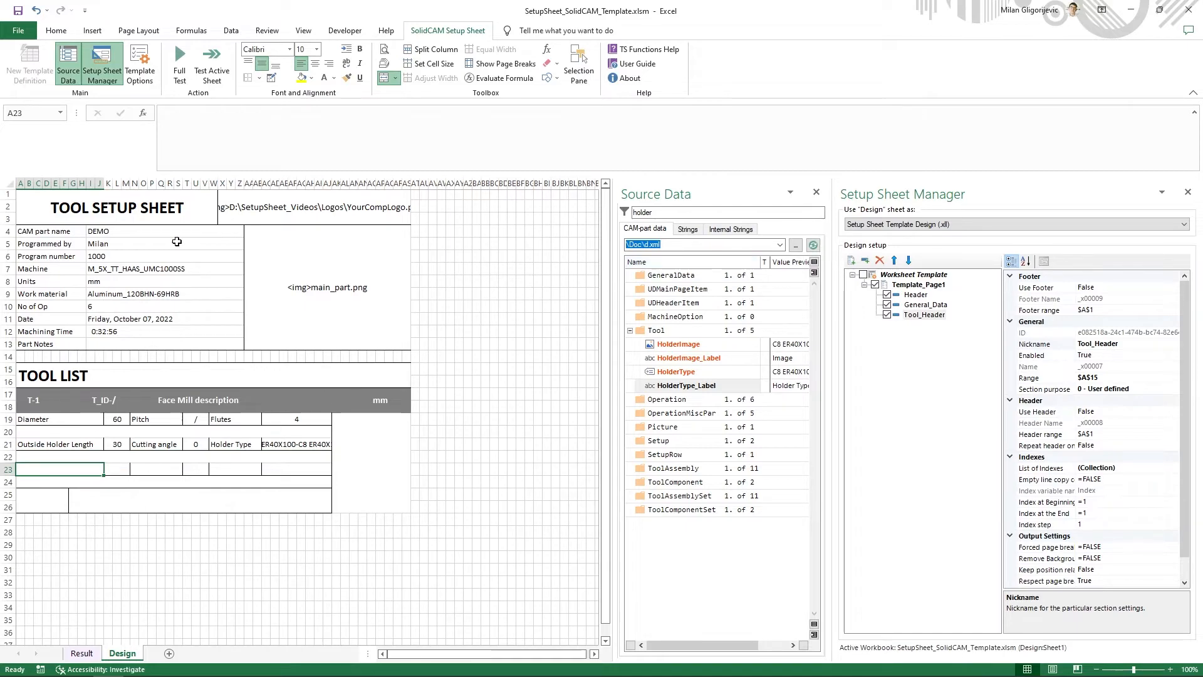
text(CL)
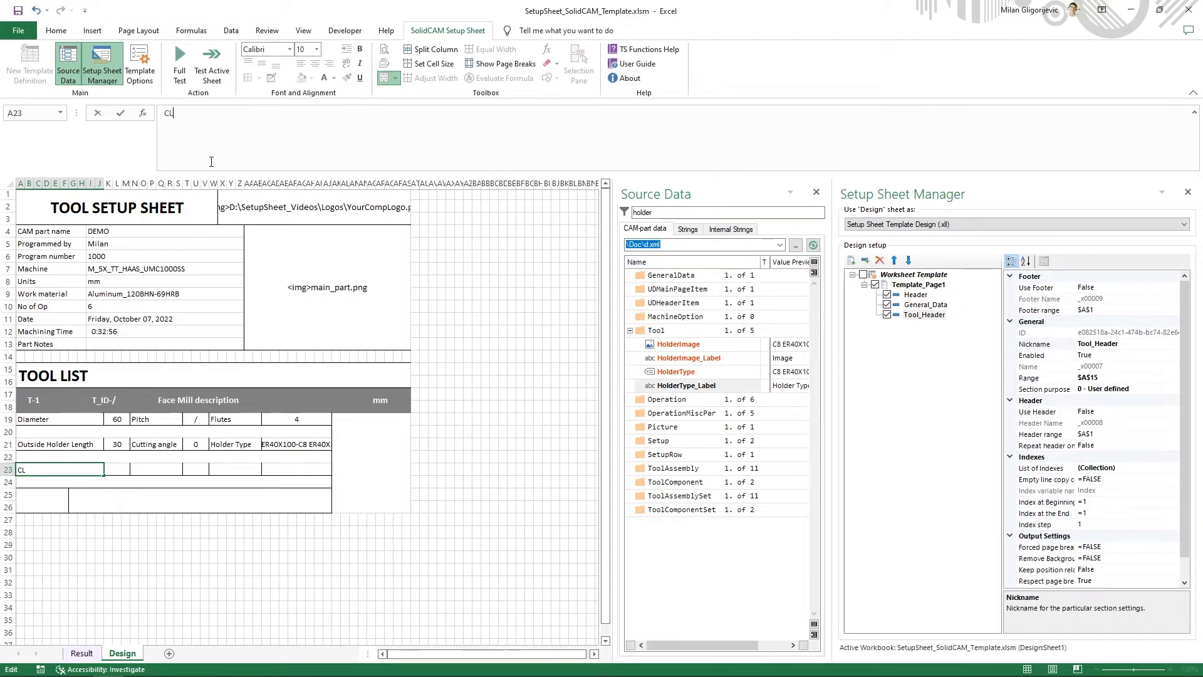
key(Tab)
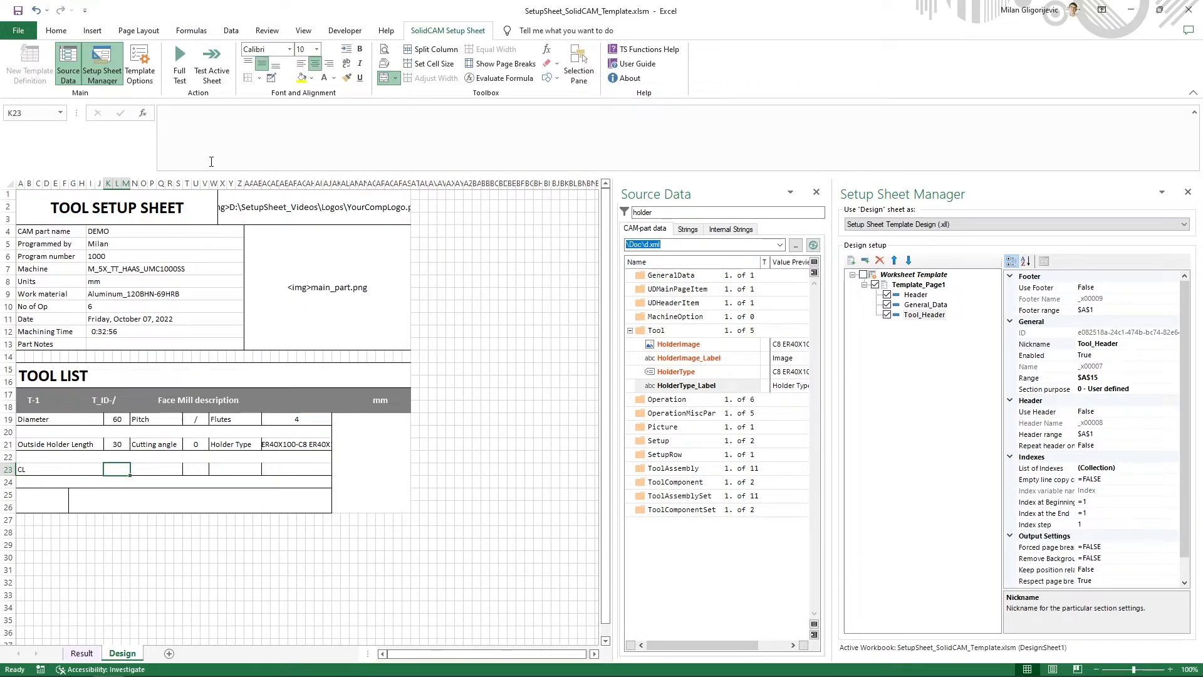
key(Tab)
text(CR)
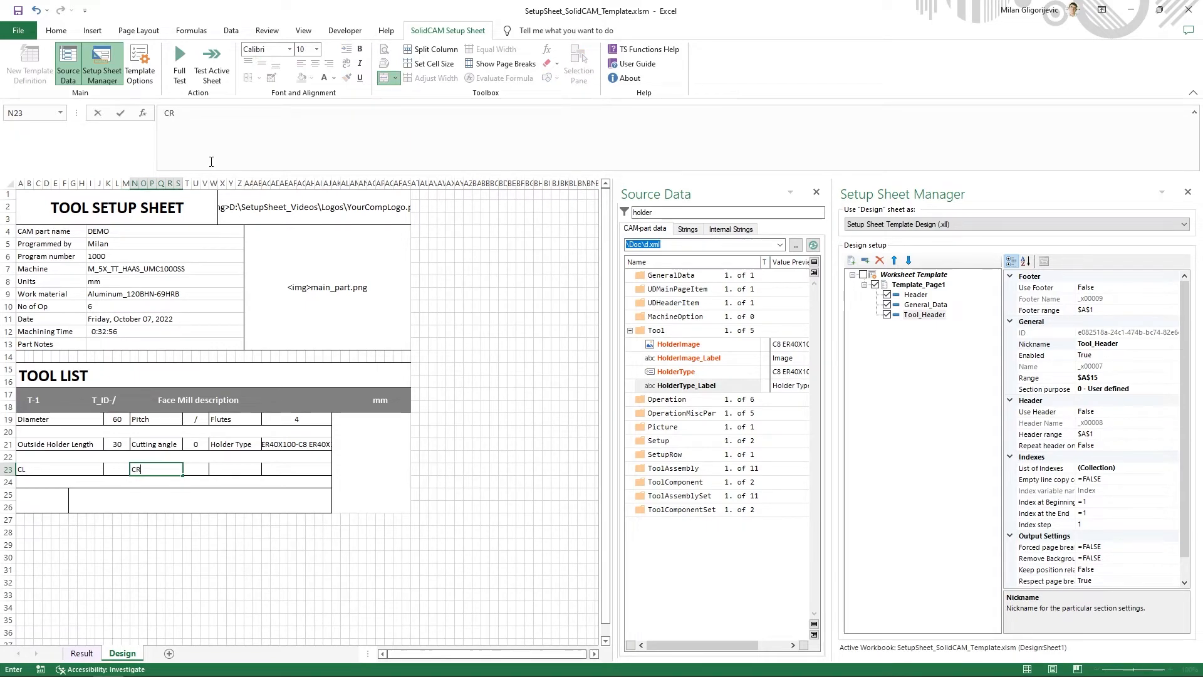
key(Tab)
key(Tab)
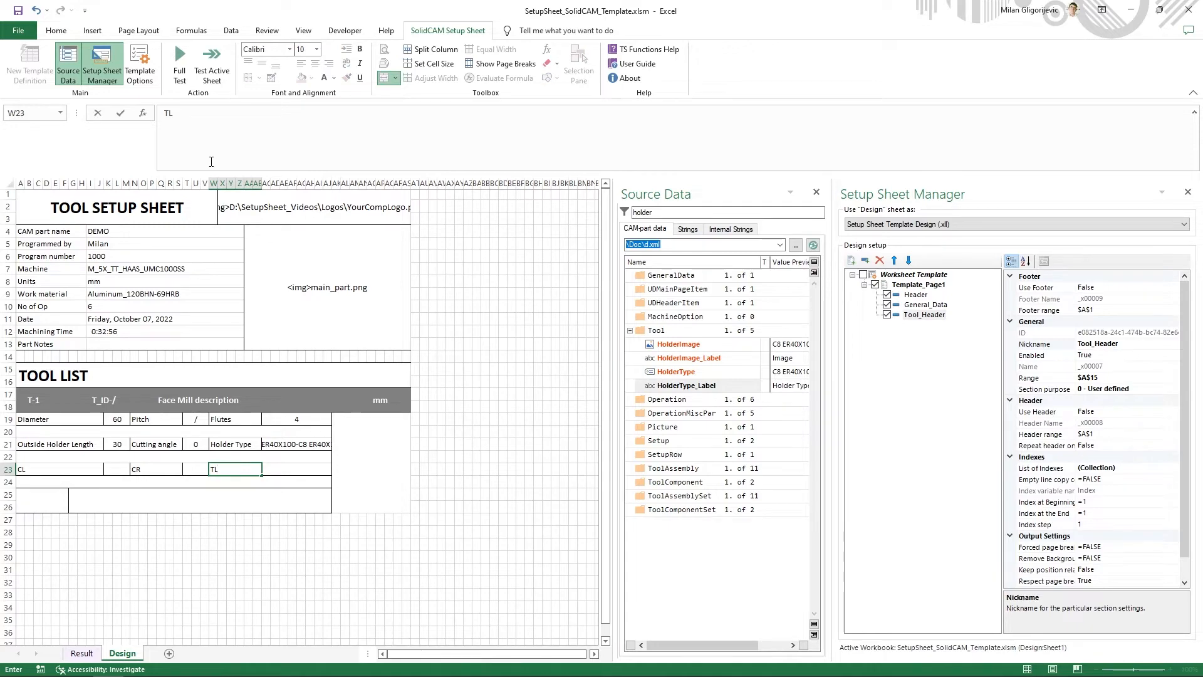
text(TL)
key(Tab)
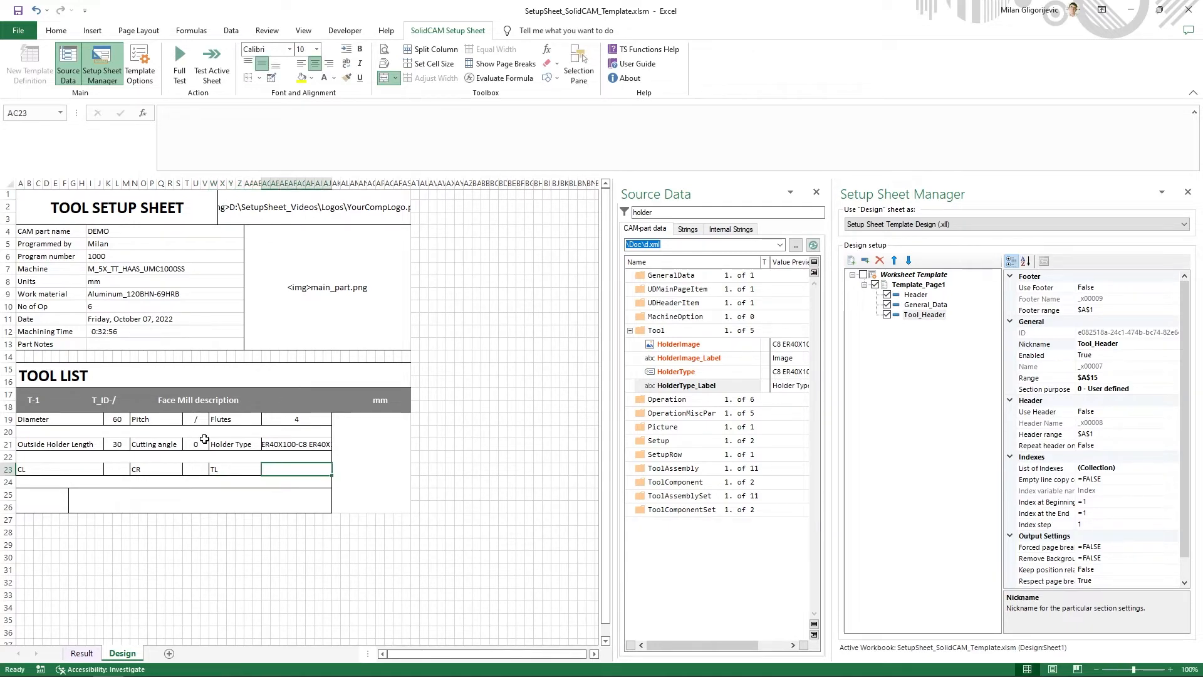
- Select cell T23 beside the CR label, clear the holder filter in the source data and expand only the Tool group
click(223, 471)
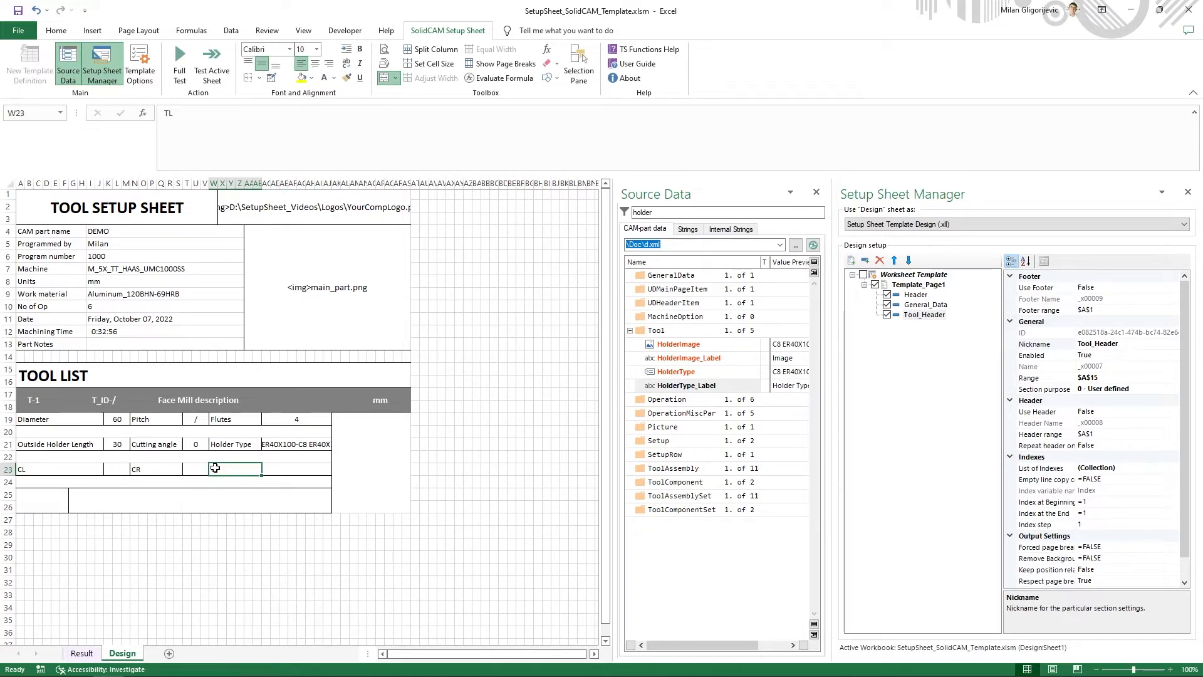
click(197, 469)
key(alt+Tab)
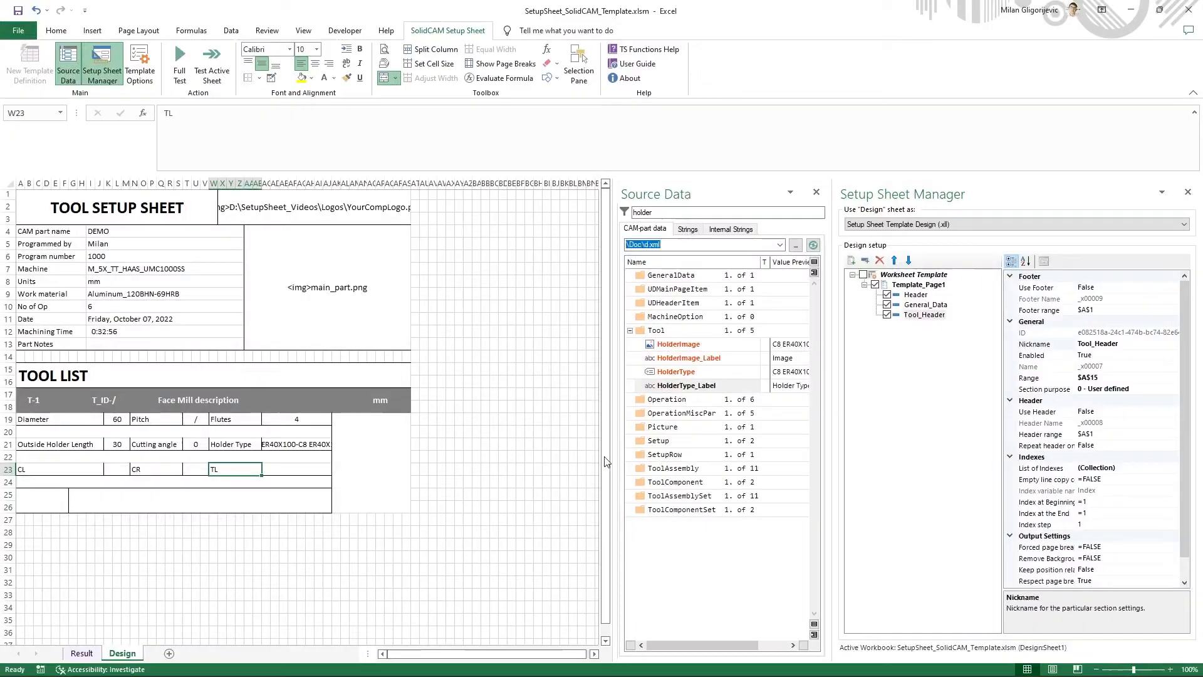
key(alt+Tab)
click(183, 470)
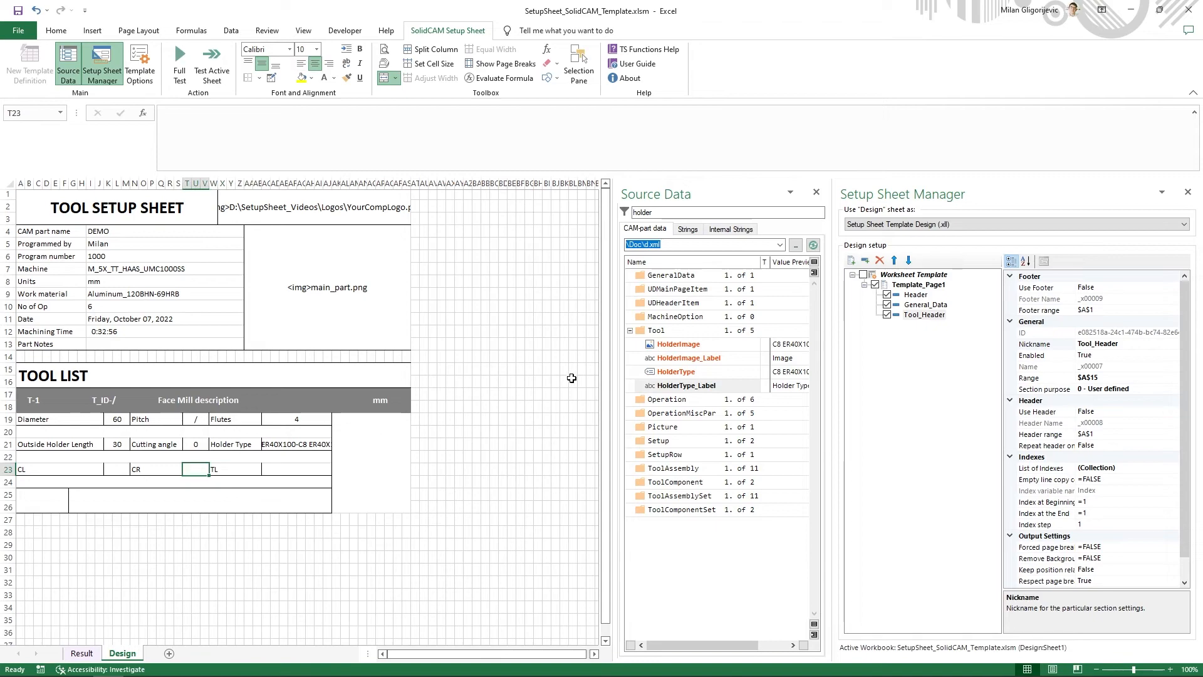
drag(666, 213, 613, 214)
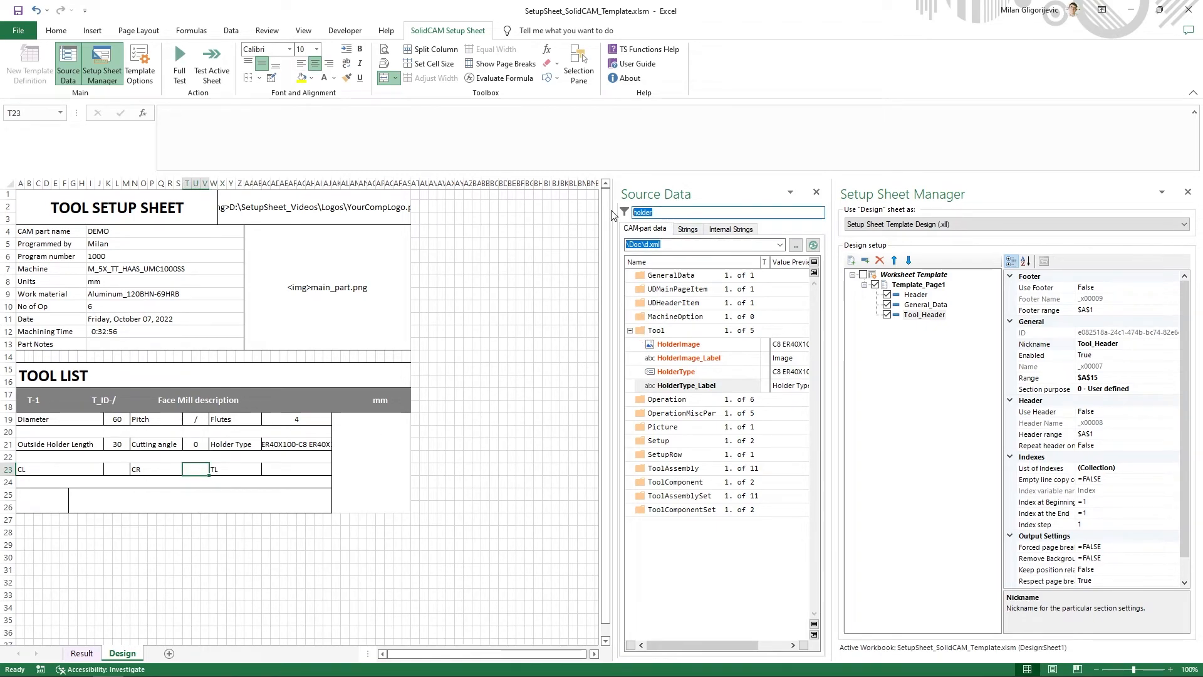
key(BackSpace)
right_click(630, 274)
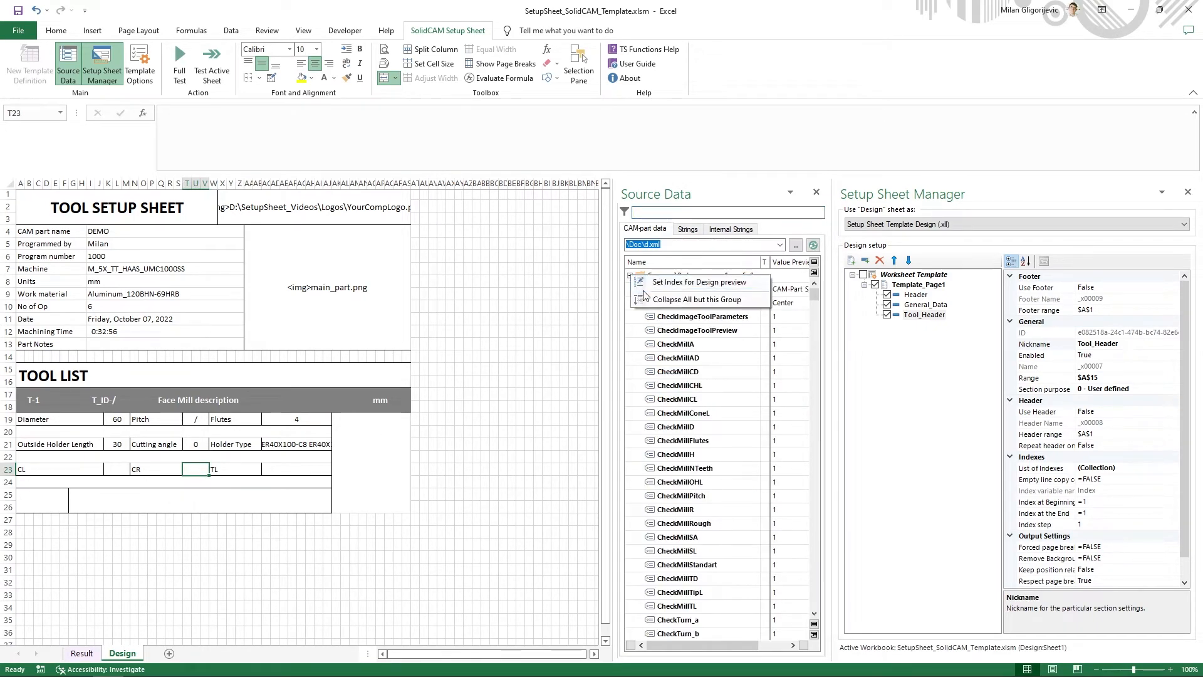
click(650, 292)
right_click(630, 276)
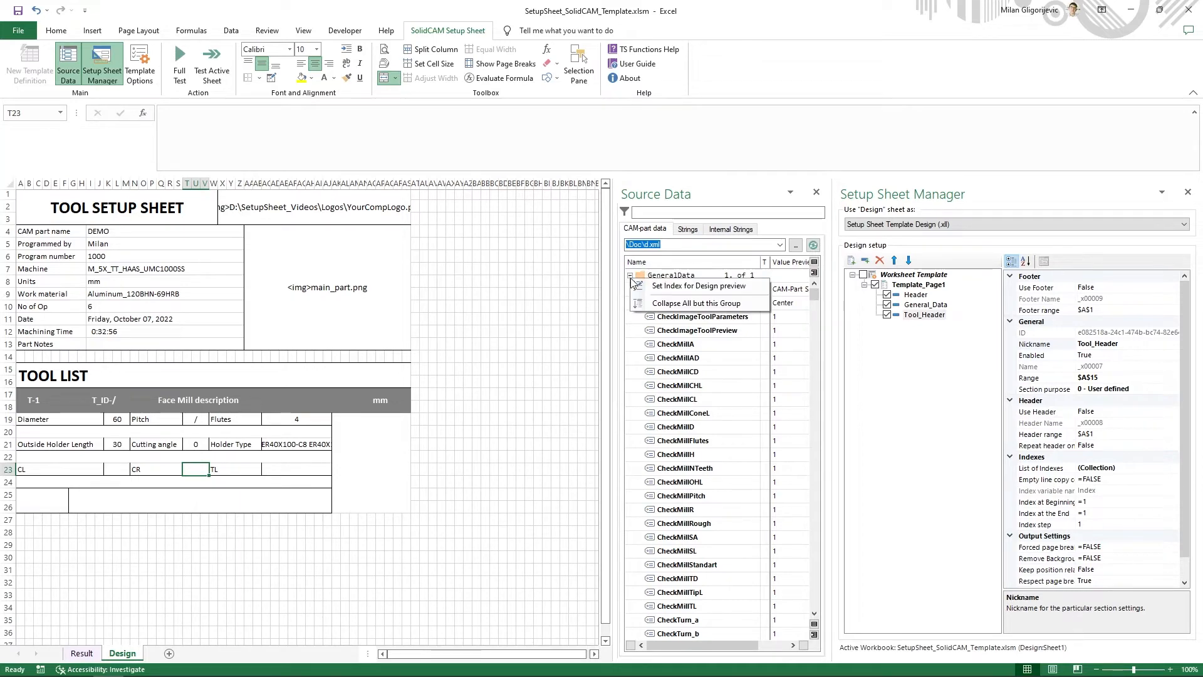
click(651, 300)
click(630, 277)
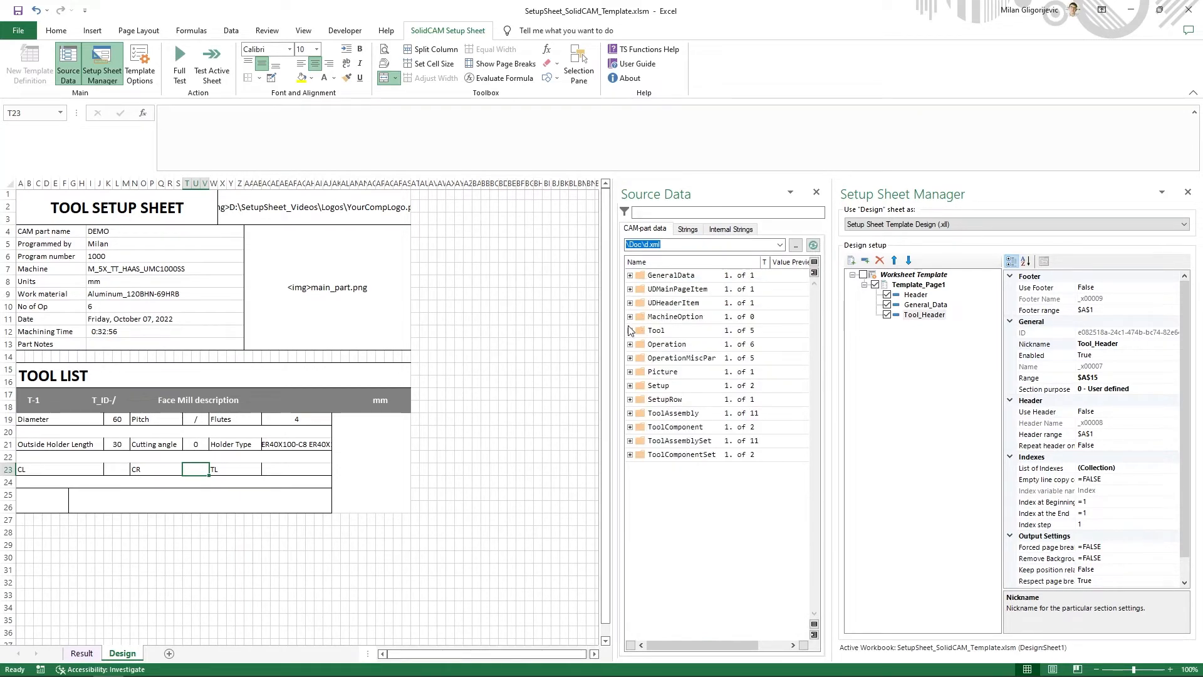
click(630, 330)
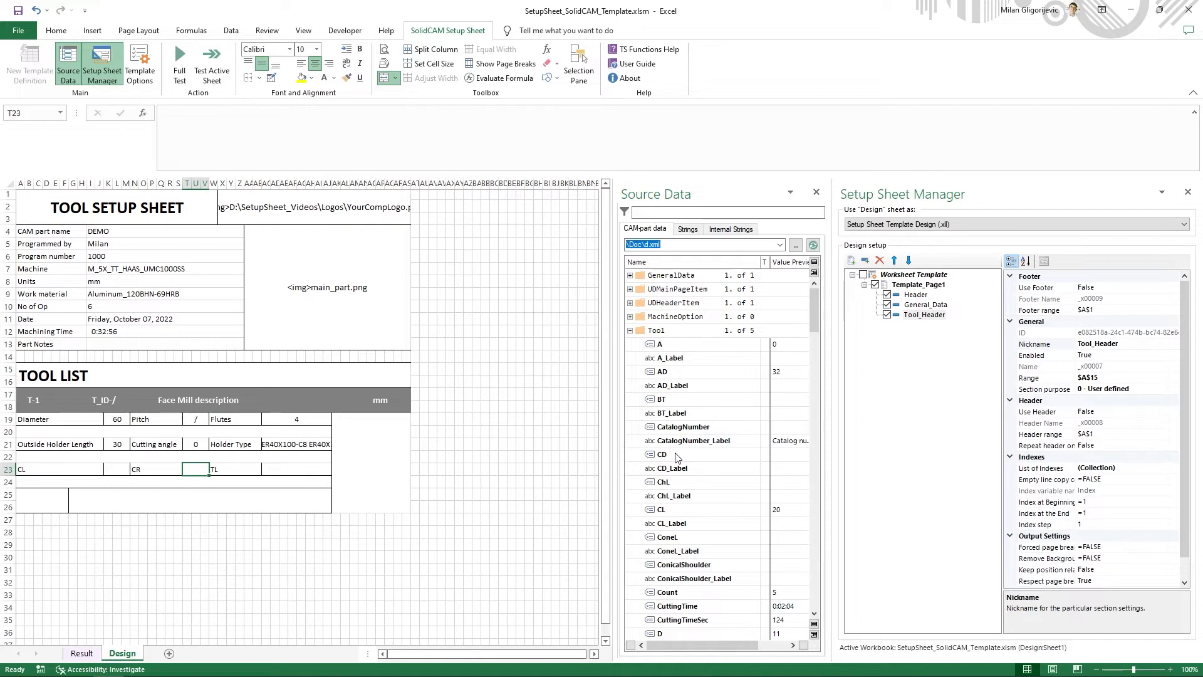
- Copy the formula of the tool variable R and insert it as =tool_R in cell T23
scroll(683, 461, down, 5)
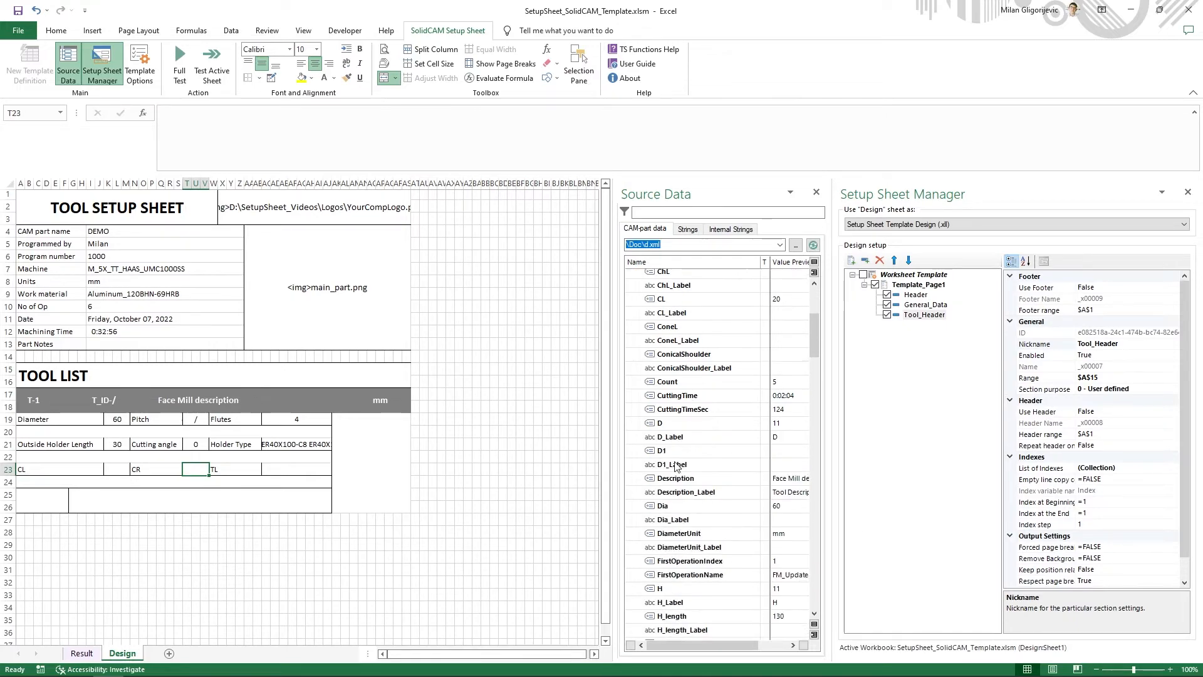
scroll(677, 466, down, 8)
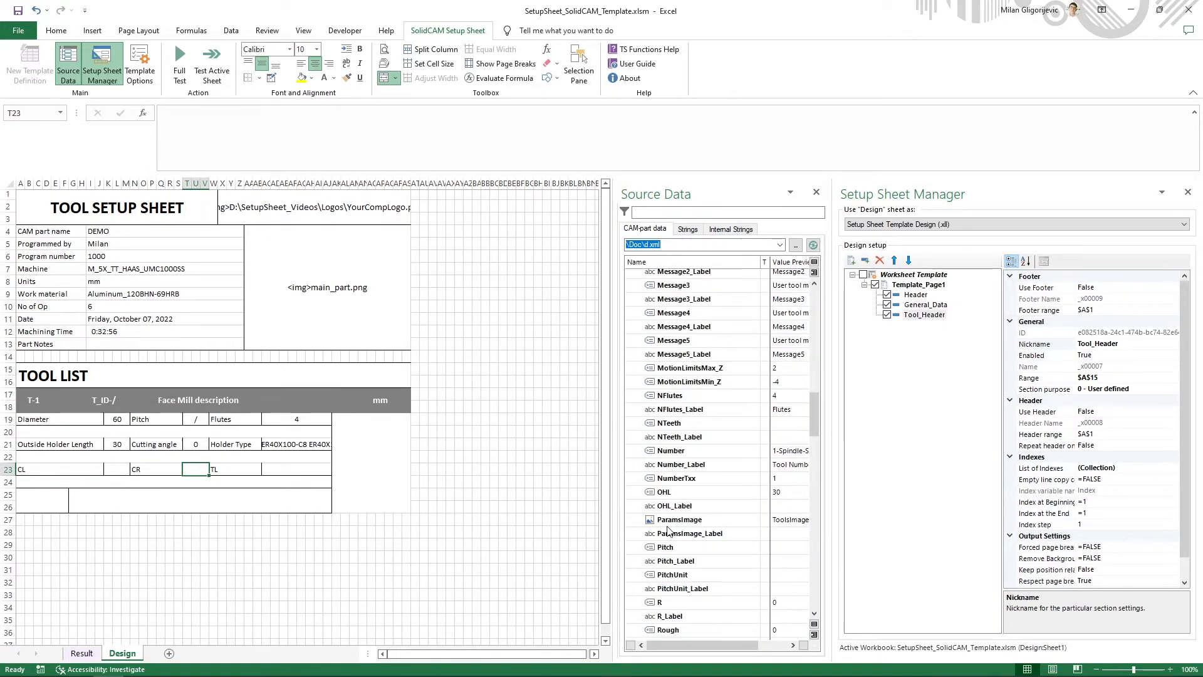
scroll(668, 530, down, 2)
right_click(666, 542)
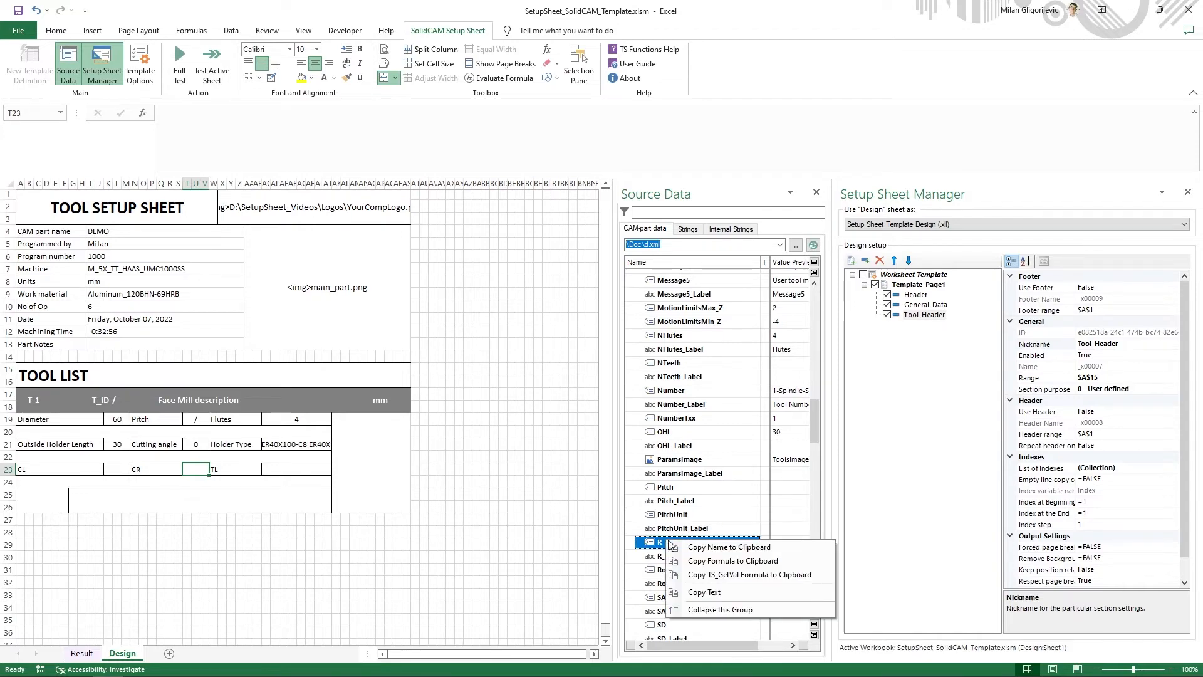
click(710, 560)
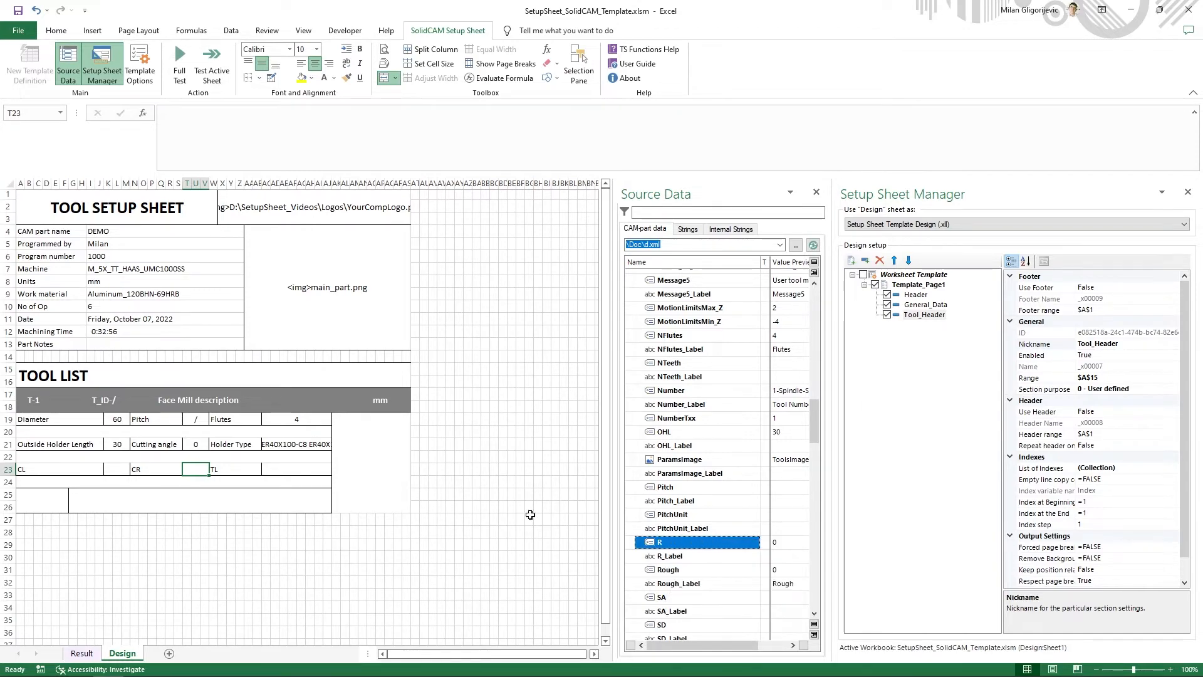
click(335, 151)
key(ctrl+v)
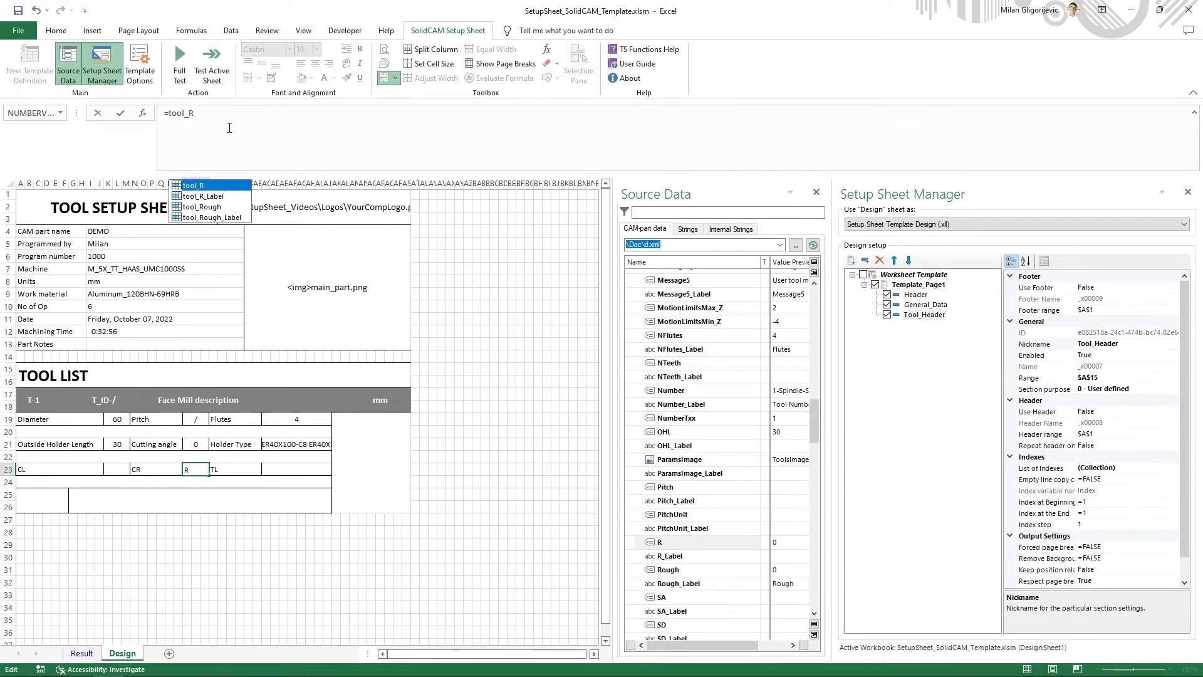
- Change the CR formula in cell T23 to =IF(tool_R="";"/";tool_R)
drag(229, 128, 170, 119)
click(168, 119)
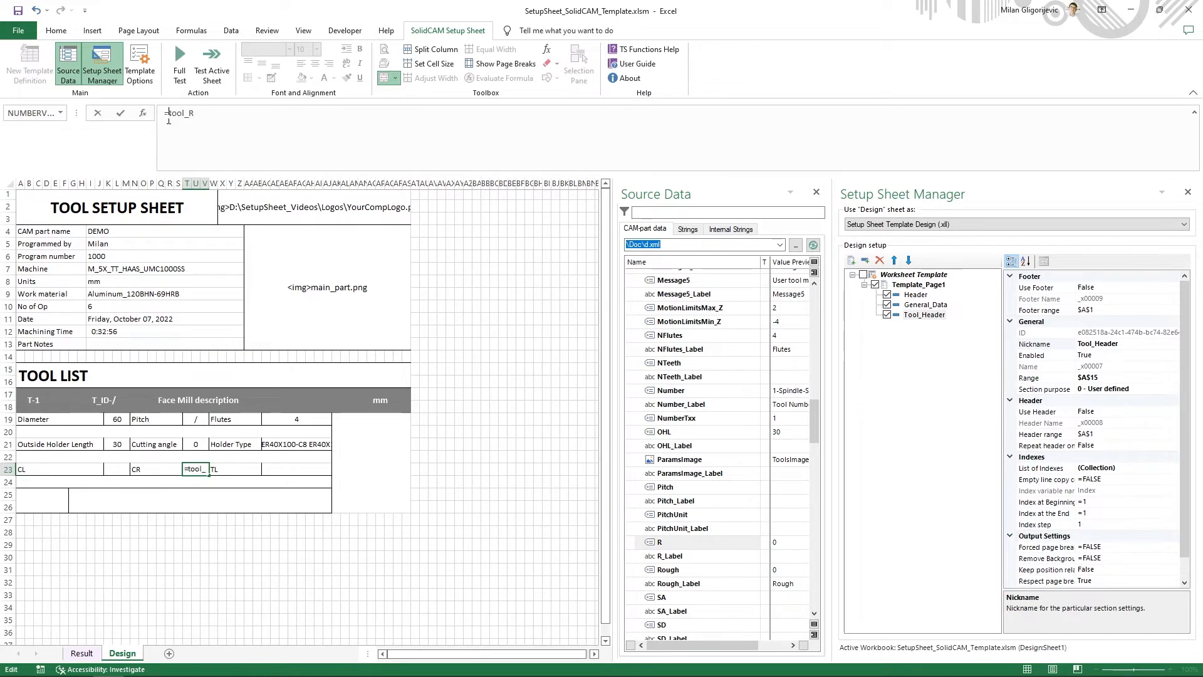
text(IF()
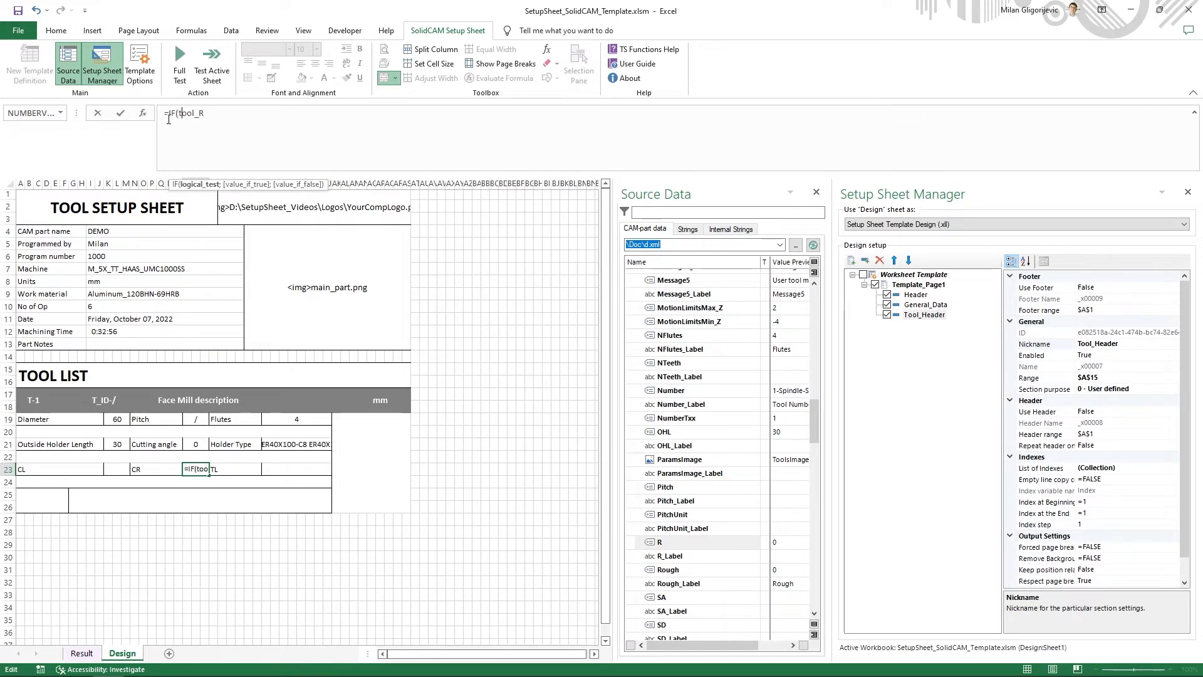
text("";""/)
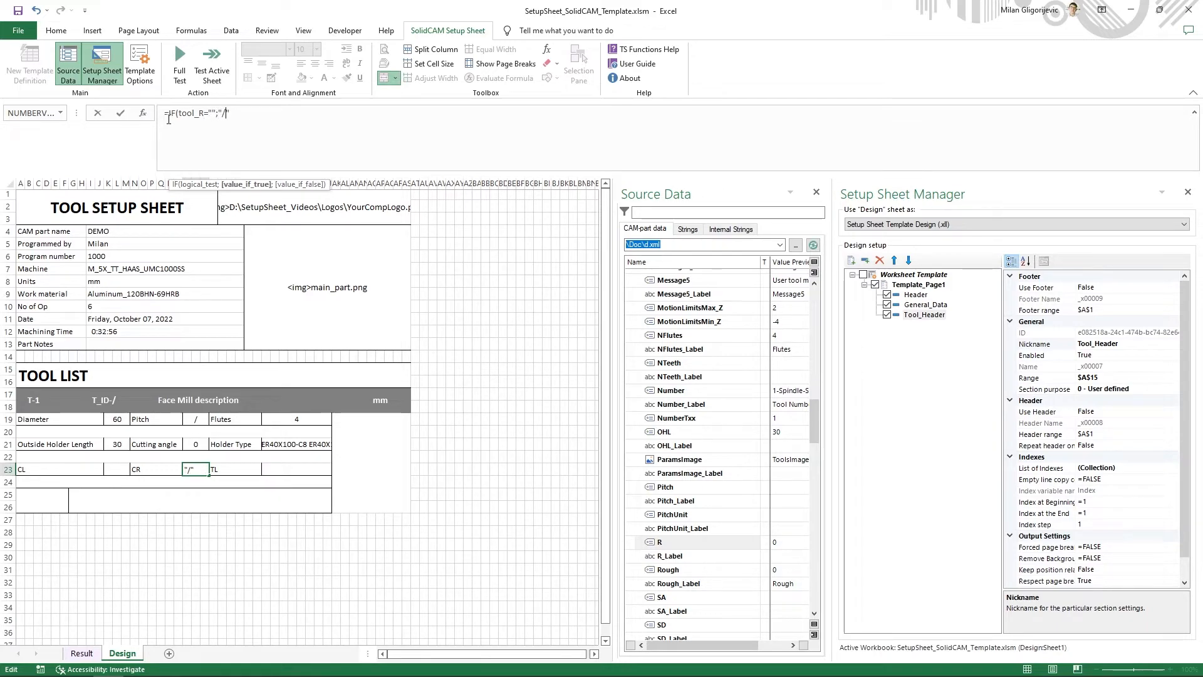
key(Right)
text(;tool_R))
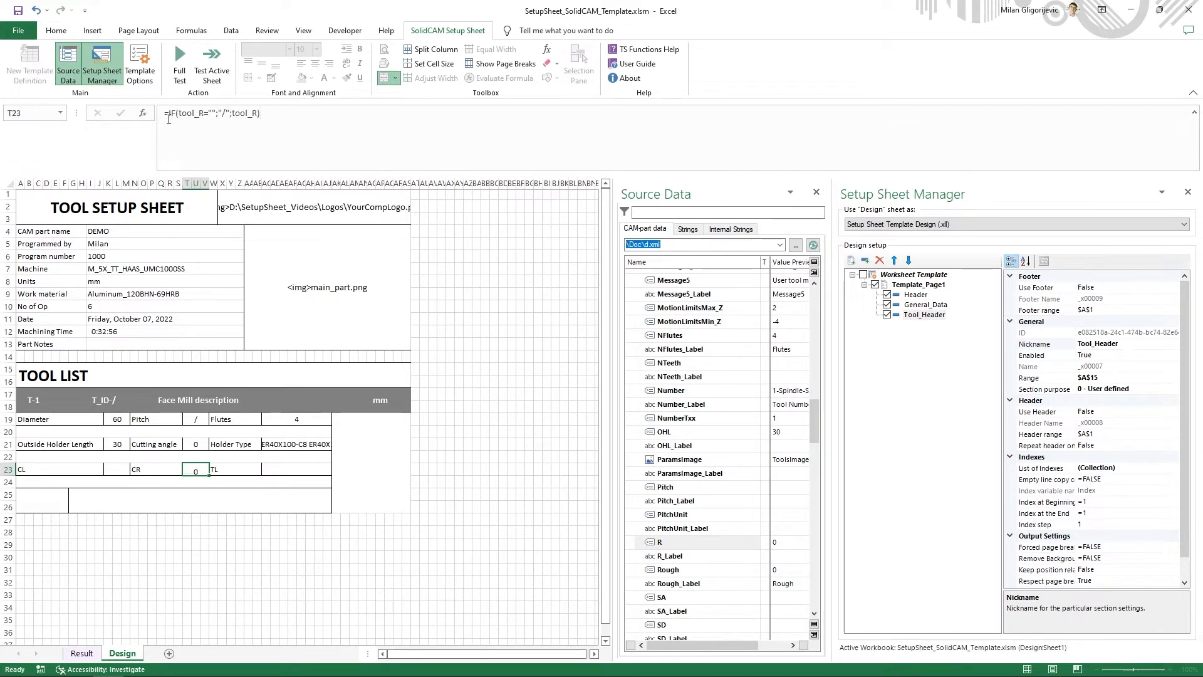
key(Return)
- Filter the source data for CL and insert the tool variable's formula =tool_CL in cell K23
click(115, 463)
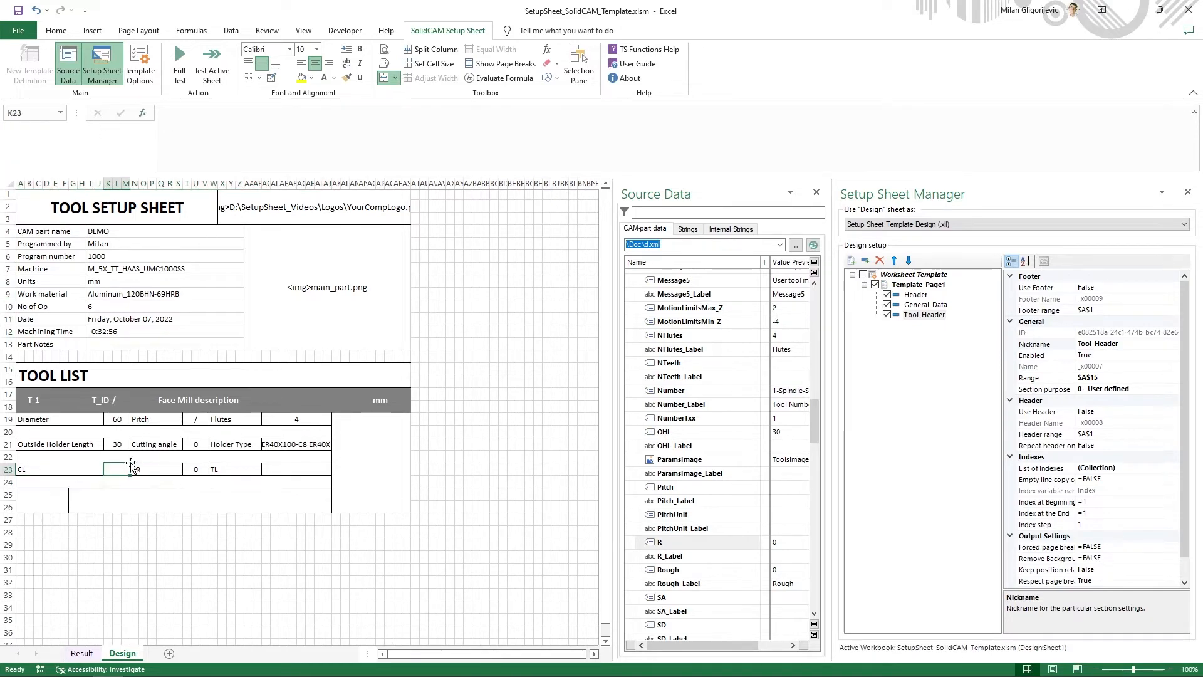
click(653, 213)
text(CL)
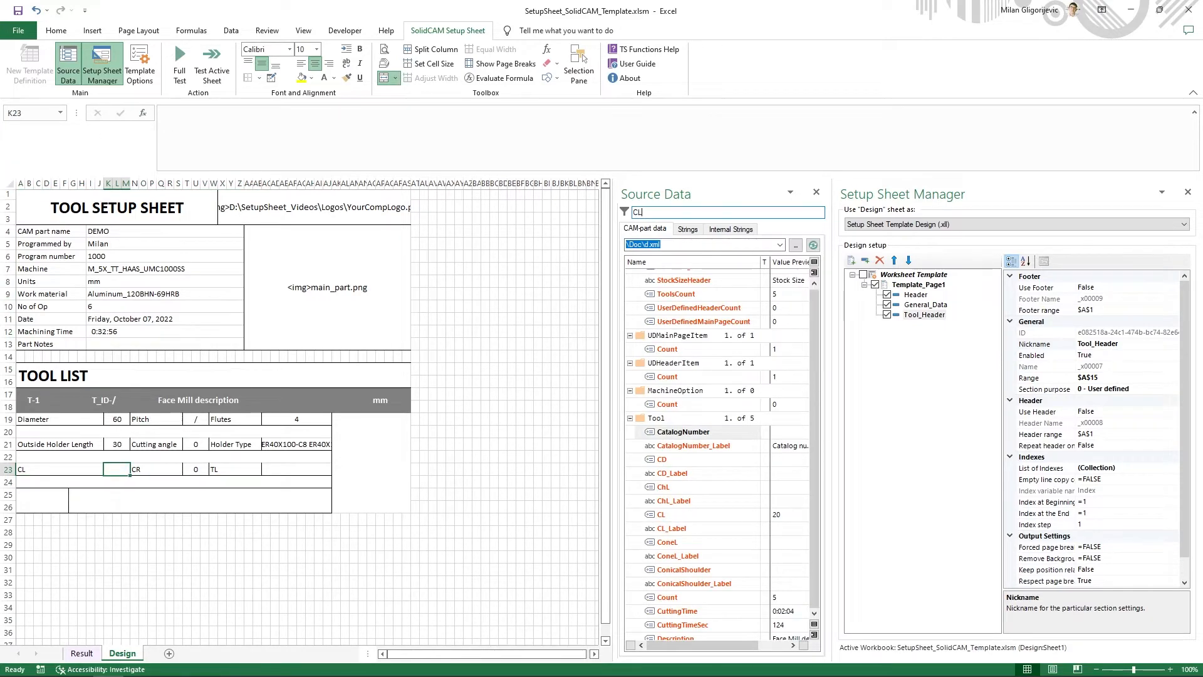
right_click(702, 359)
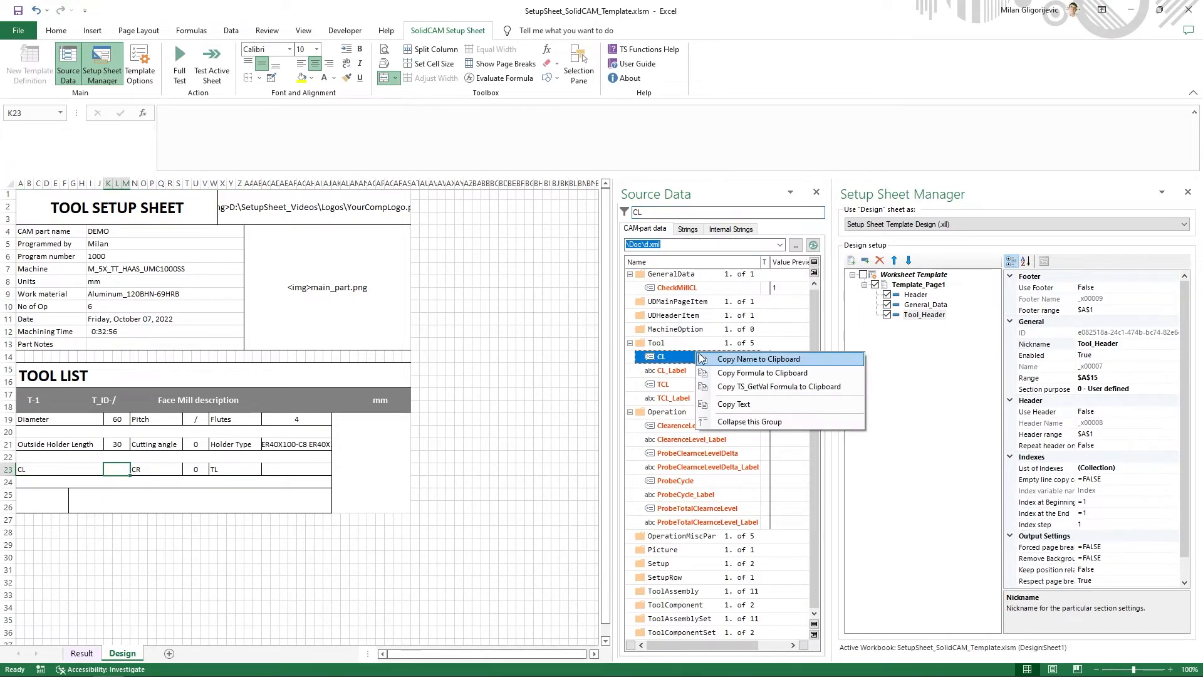
click(746, 373)
click(227, 155)
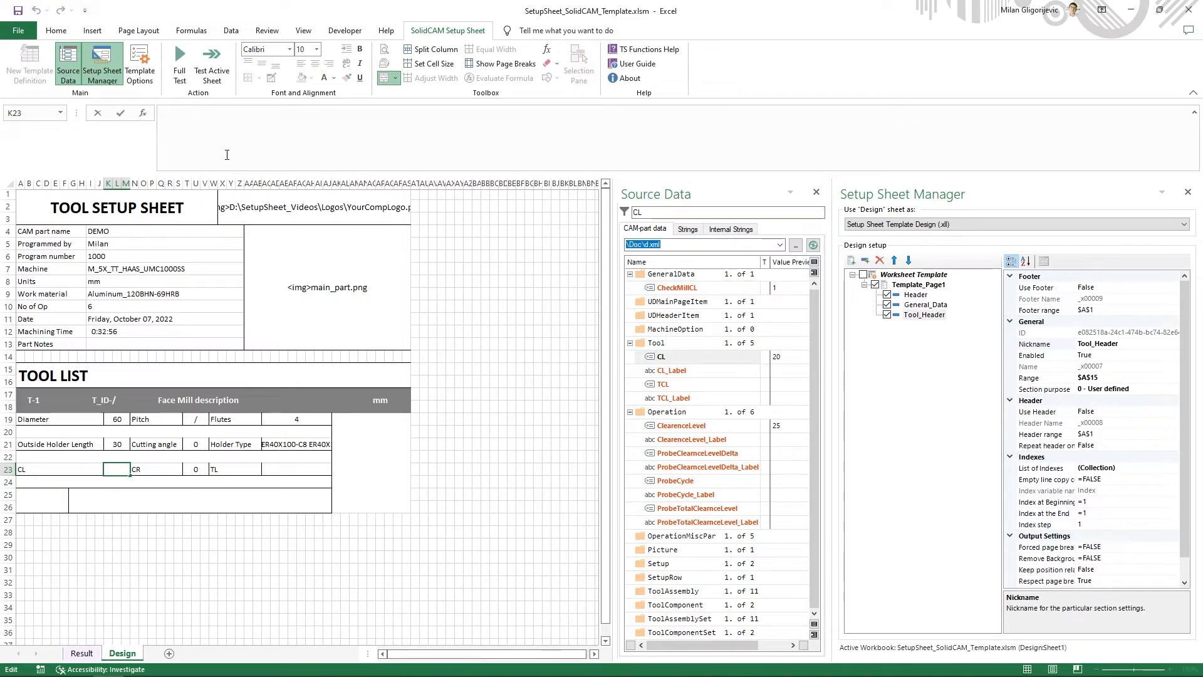
key(ctrl+v)
key(Return)
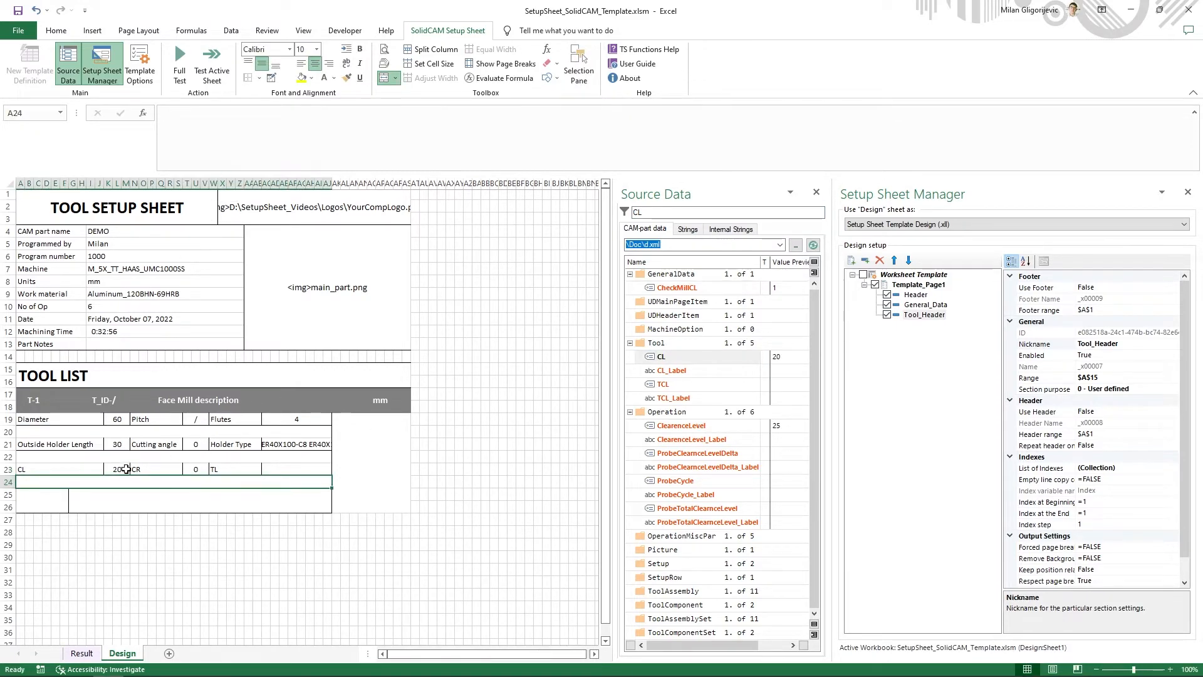
- Change the CL formula in cell K23 to =IF(tool_CL="";"/";tool_CL)
click(126, 469)
drag(197, 114, 169, 117)
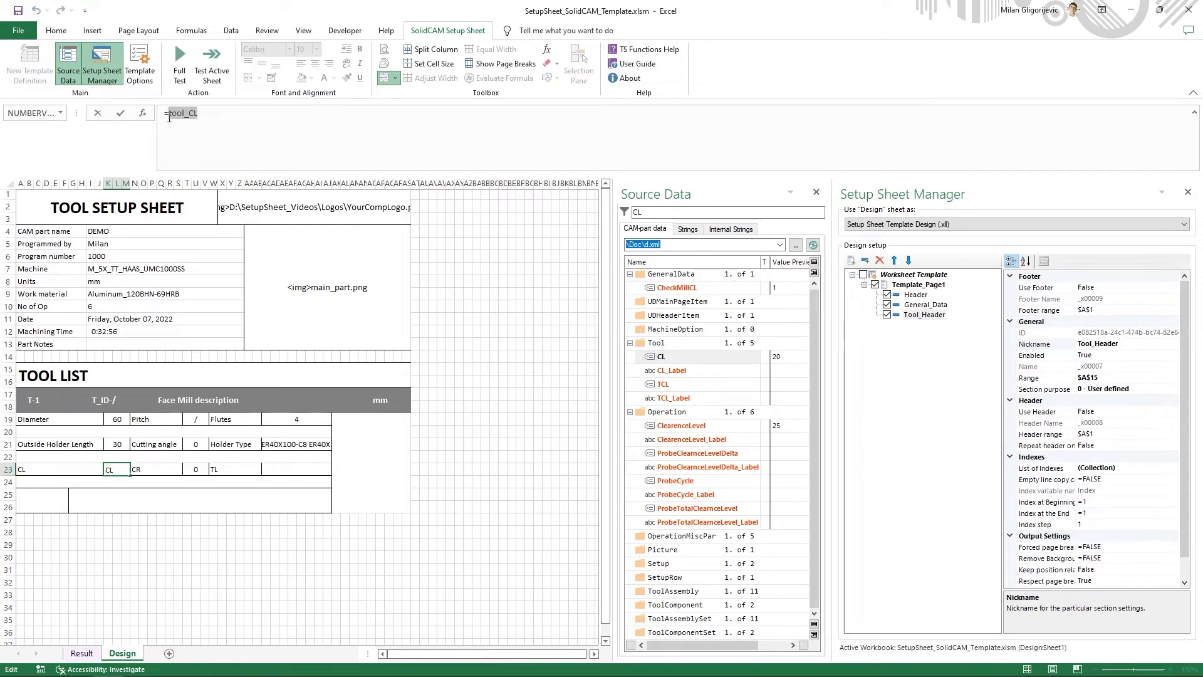
click(168, 116)
text(if)
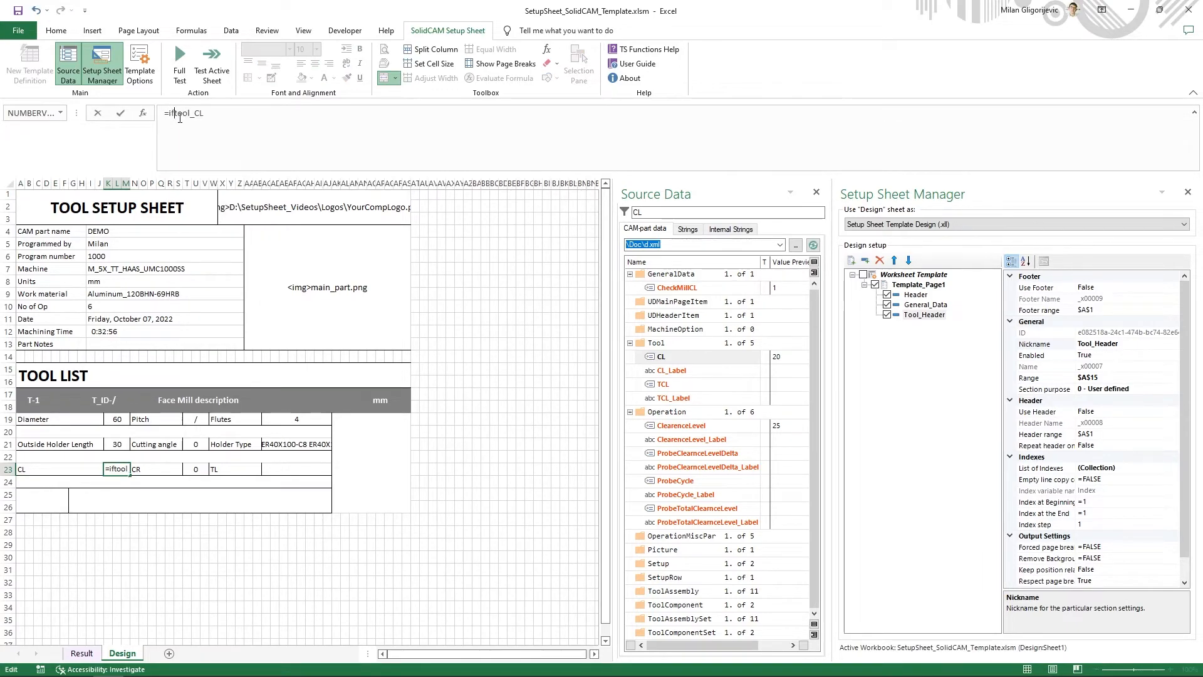
text(()
key(BackSpace)
text((tool_CL)
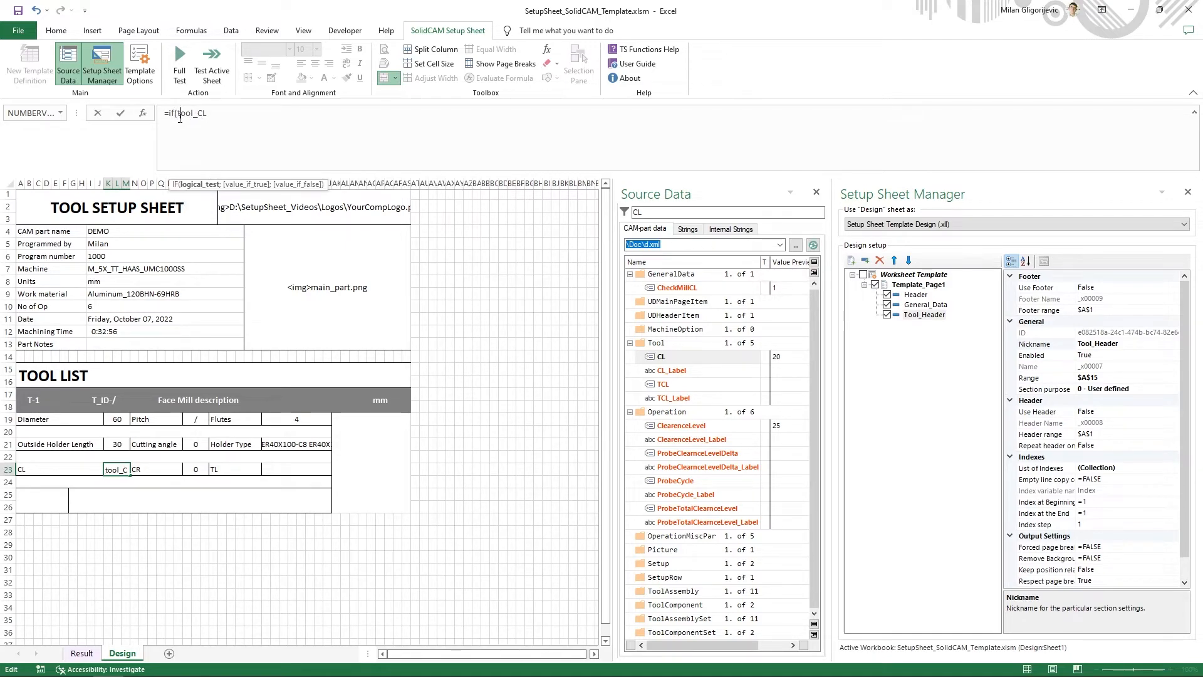
text(=")
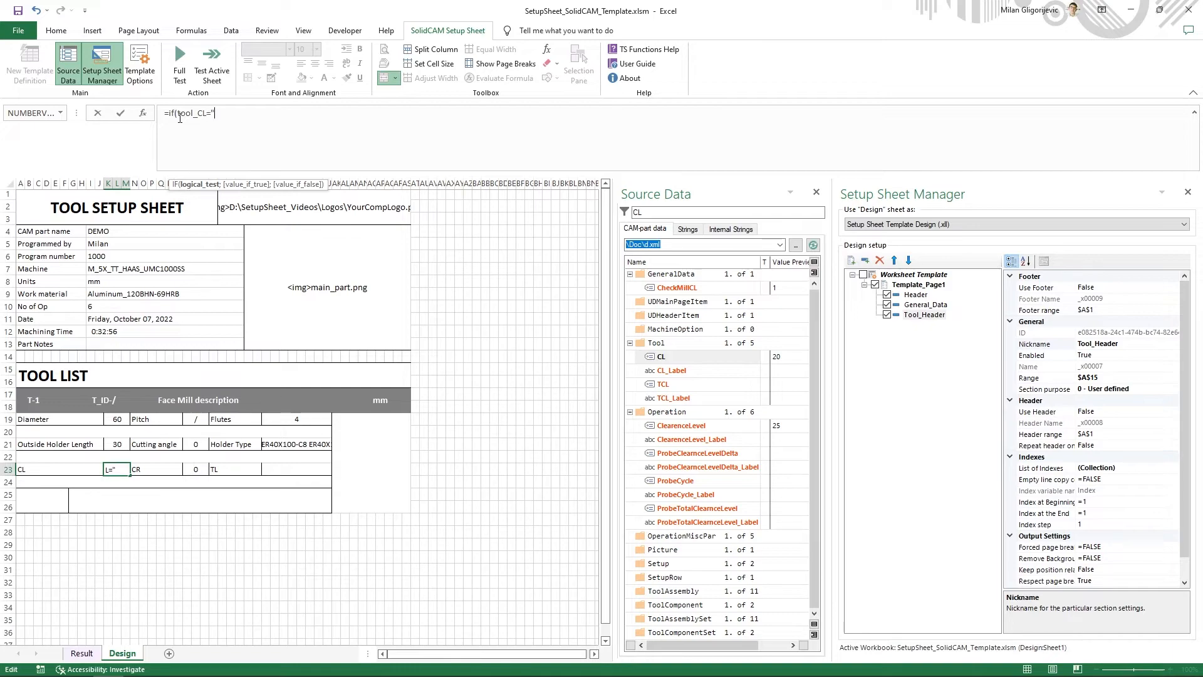
text(";)
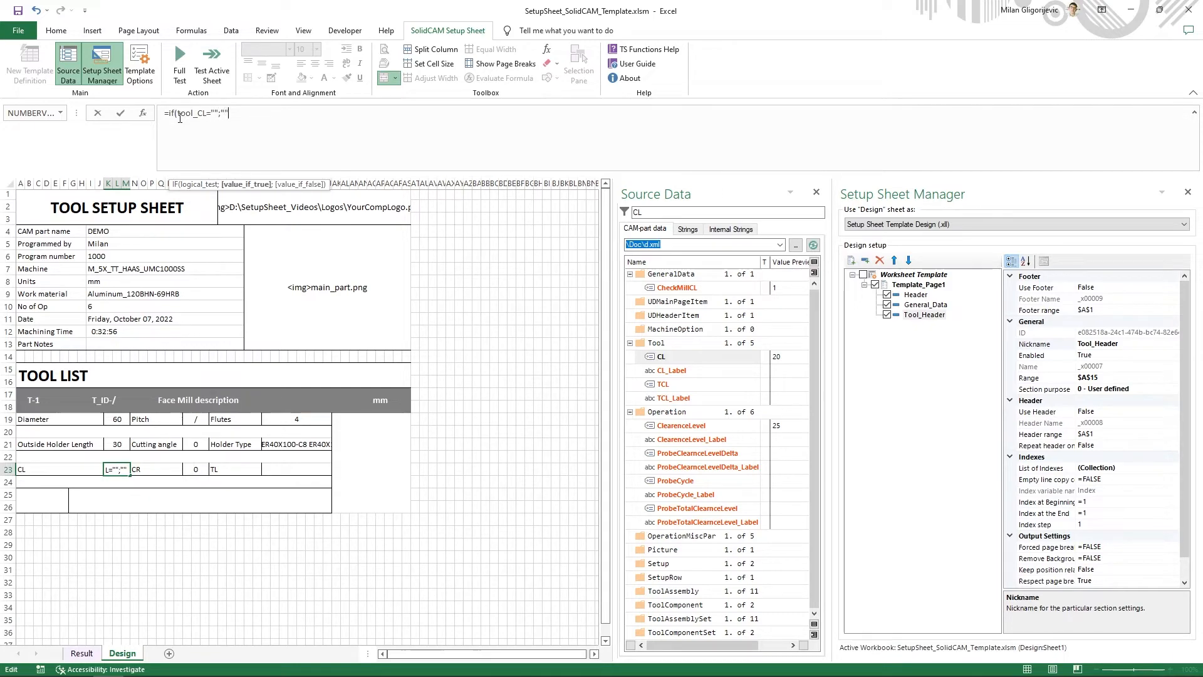
text("/";tool_CL))
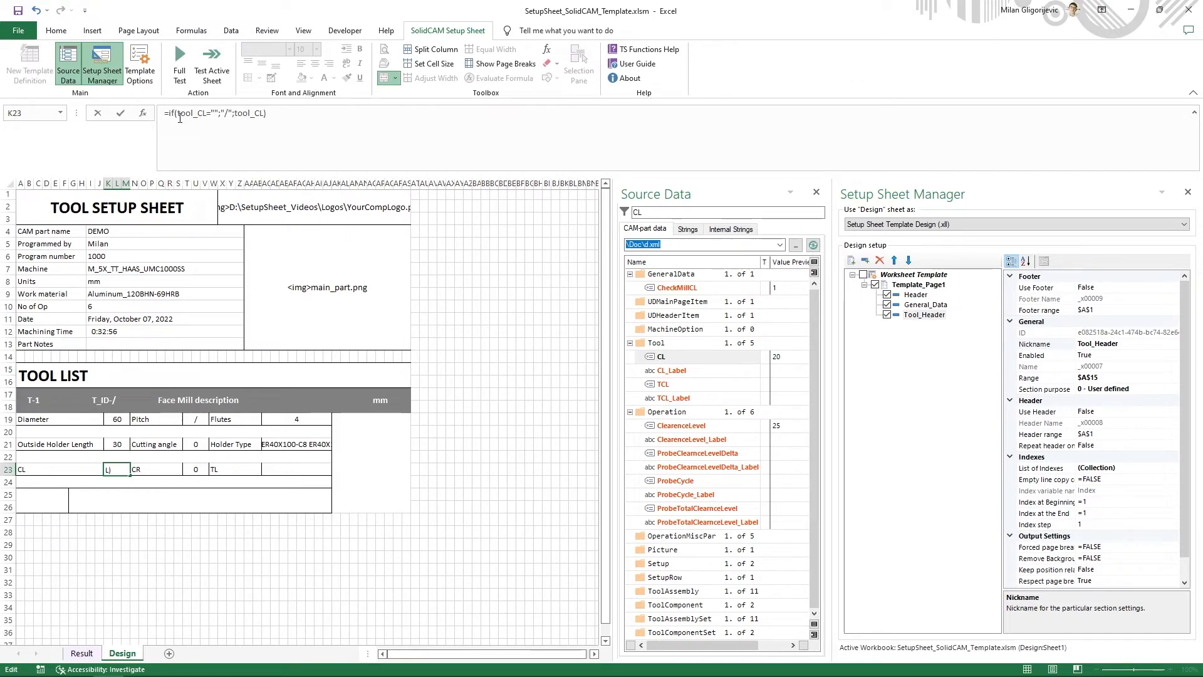
key(Return)
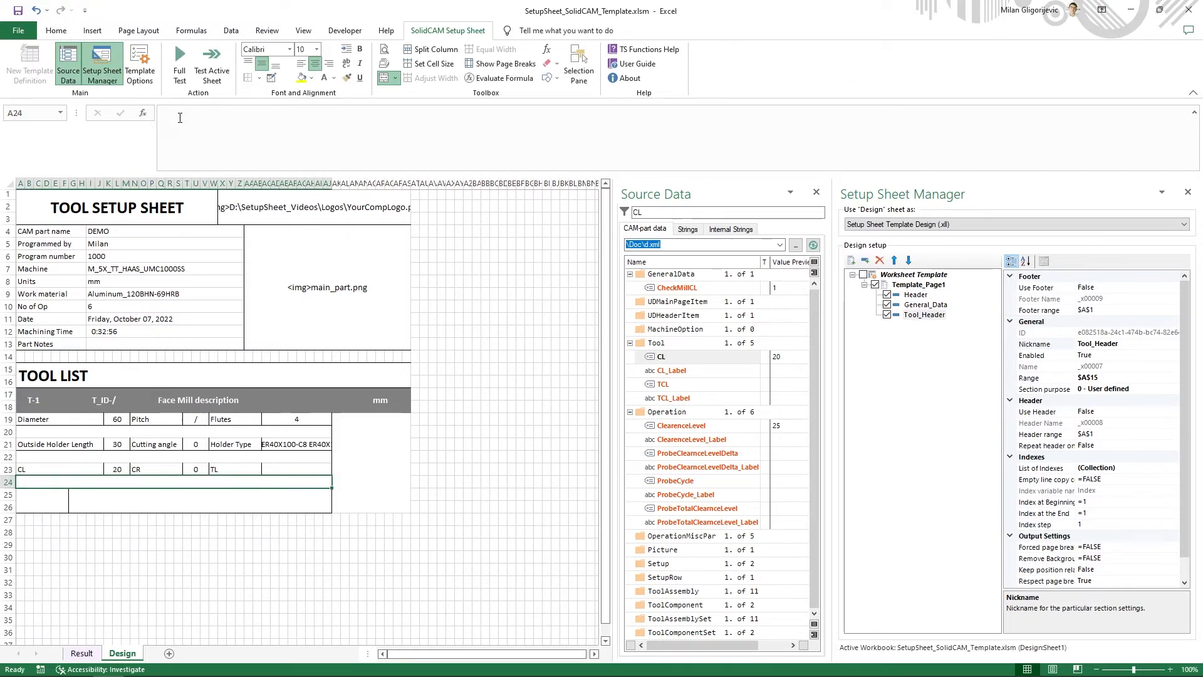
- Filter the source data for TL and insert the tool variable's formula =tool_TL in cell AC23
double_click(637, 211)
text(TL)
right_click(687, 358)
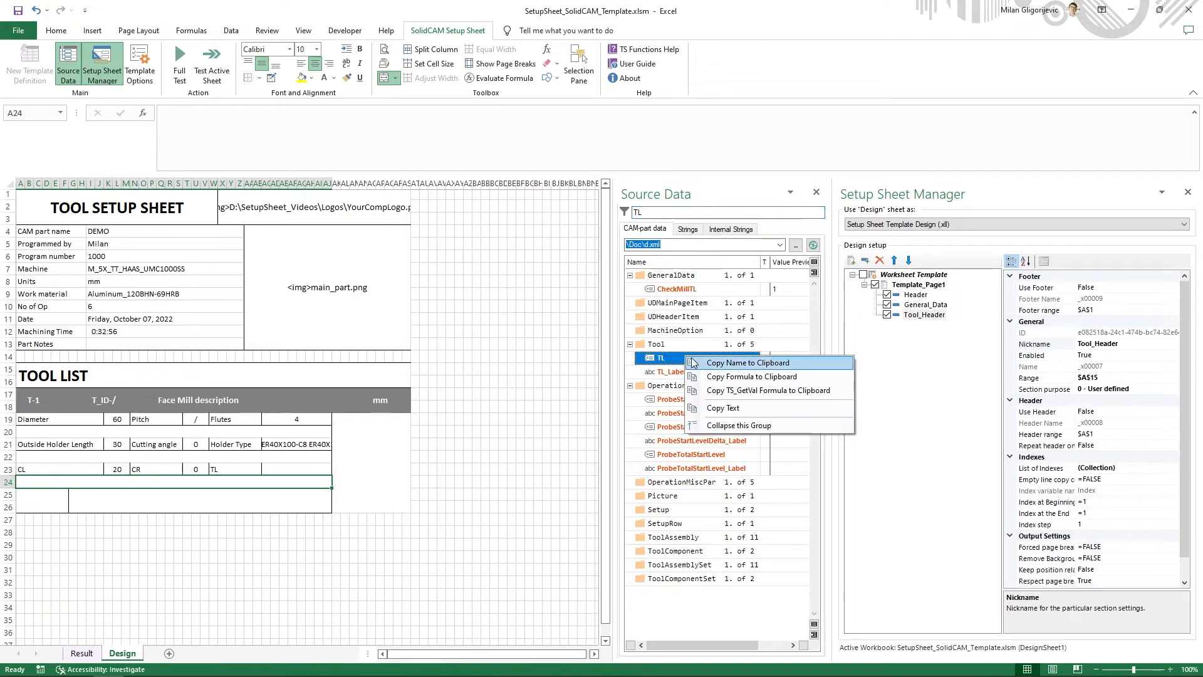
click(736, 377)
click(307, 467)
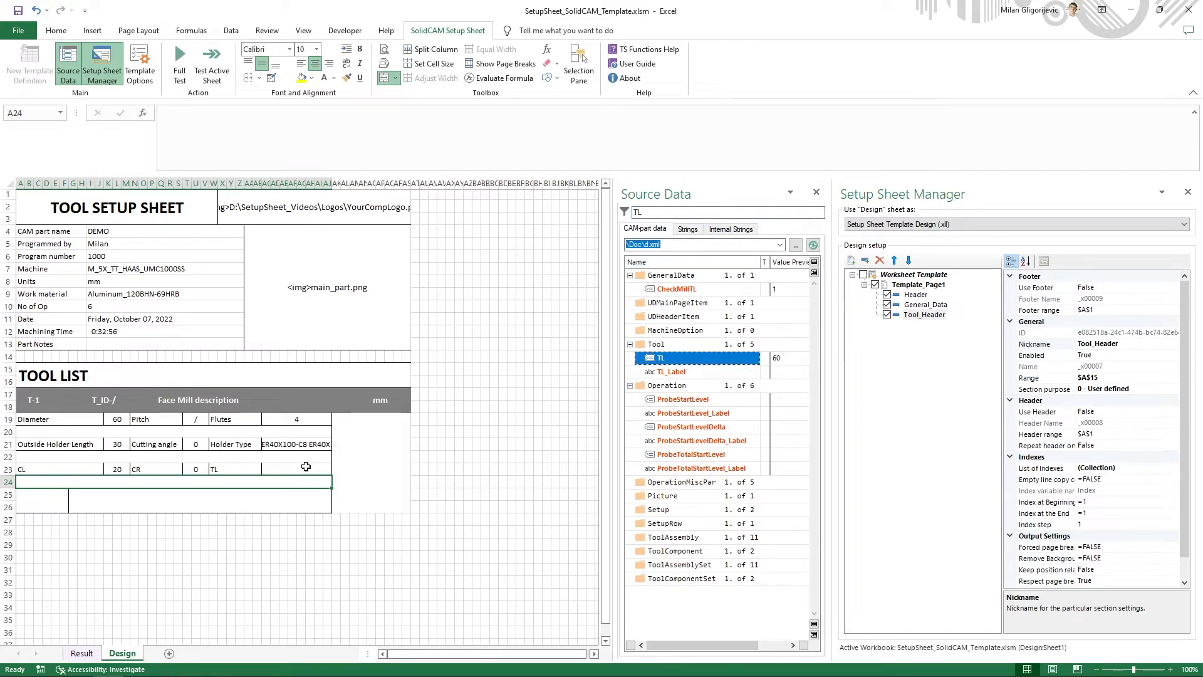
click(325, 158)
key(ctrl+v)
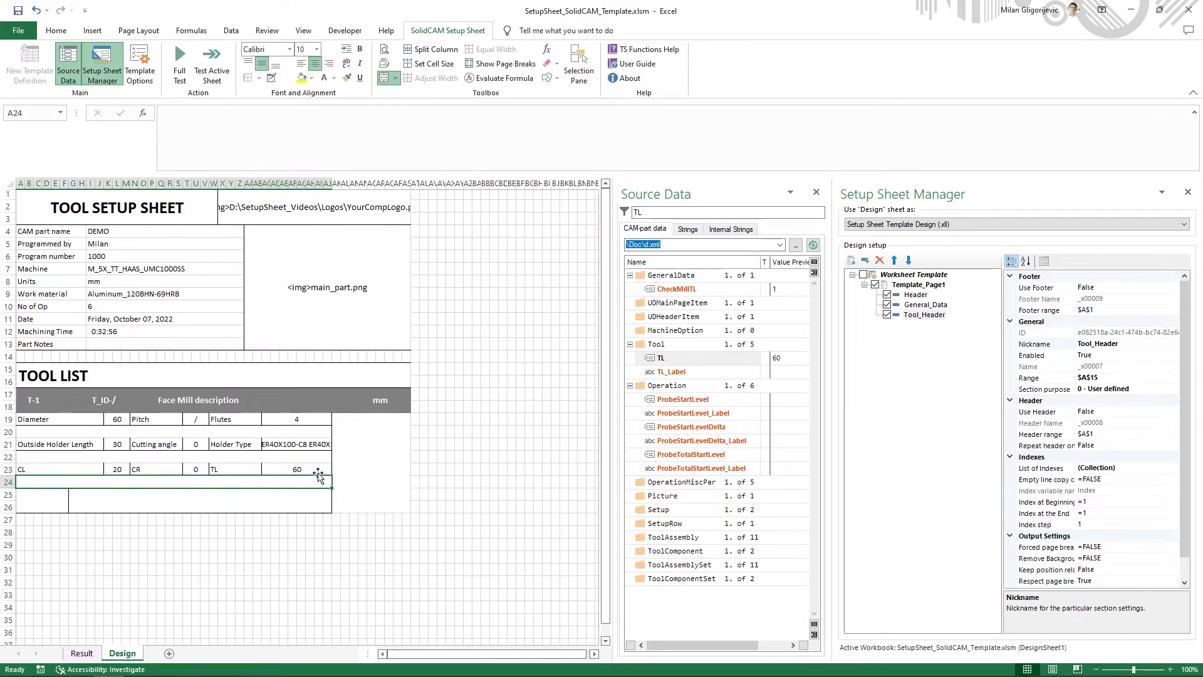
- Wrap the TL formula in cell AC23 in an IF test for an empty tool_TL, following the pattern of the CL formula
click(315, 470)
double_click(169, 116)
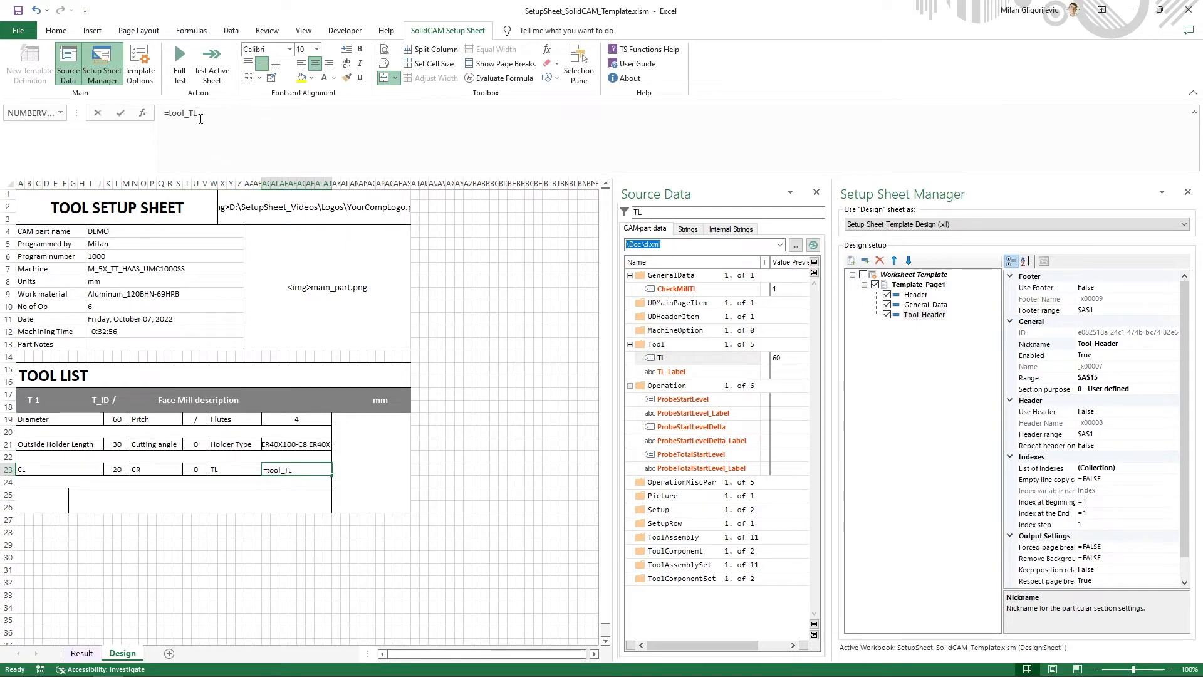
click(169, 117)
text(if()
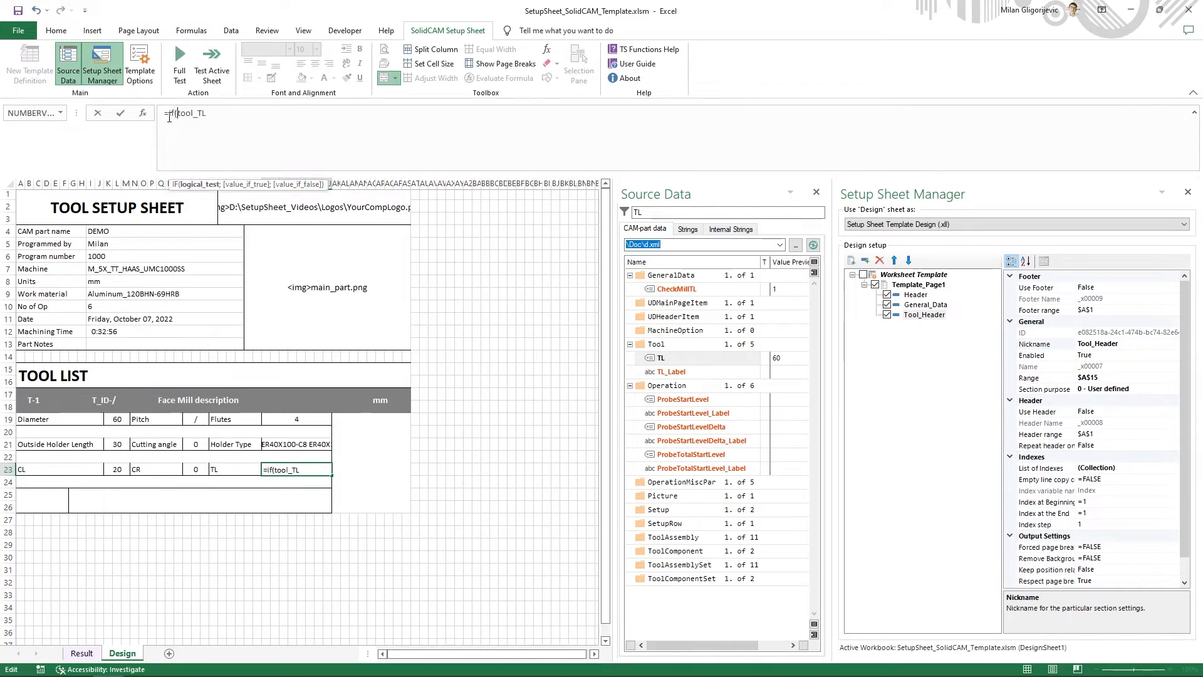
text(="";"")
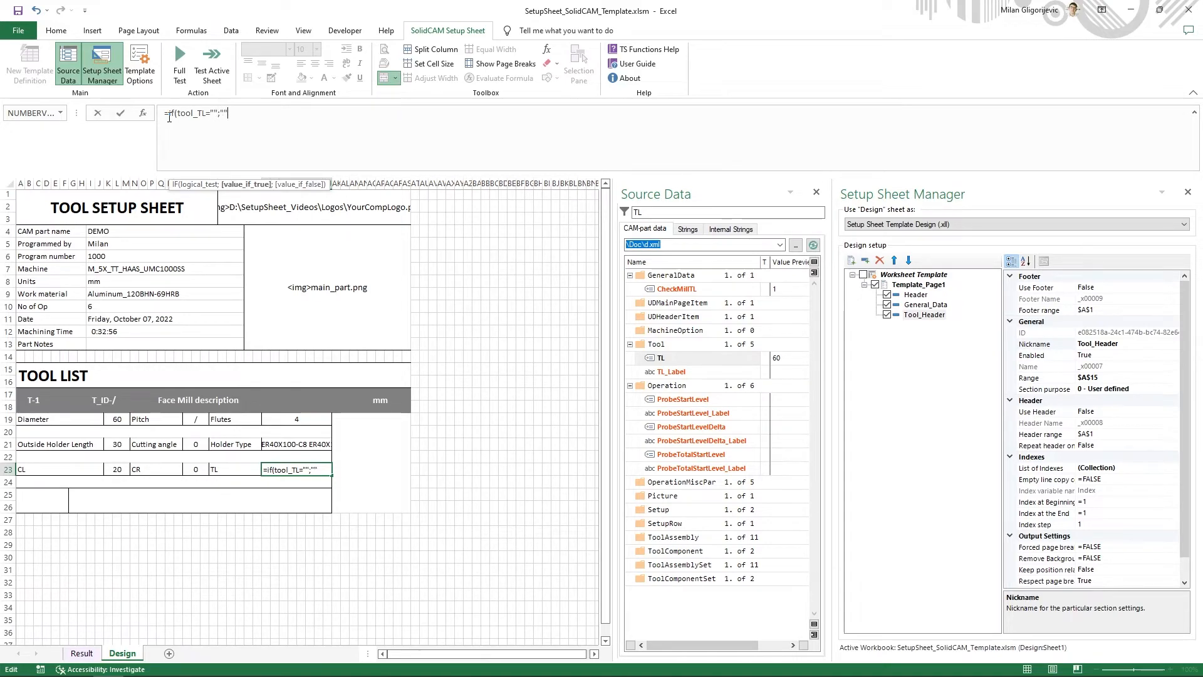
text(;tool_TL))
key(Return)
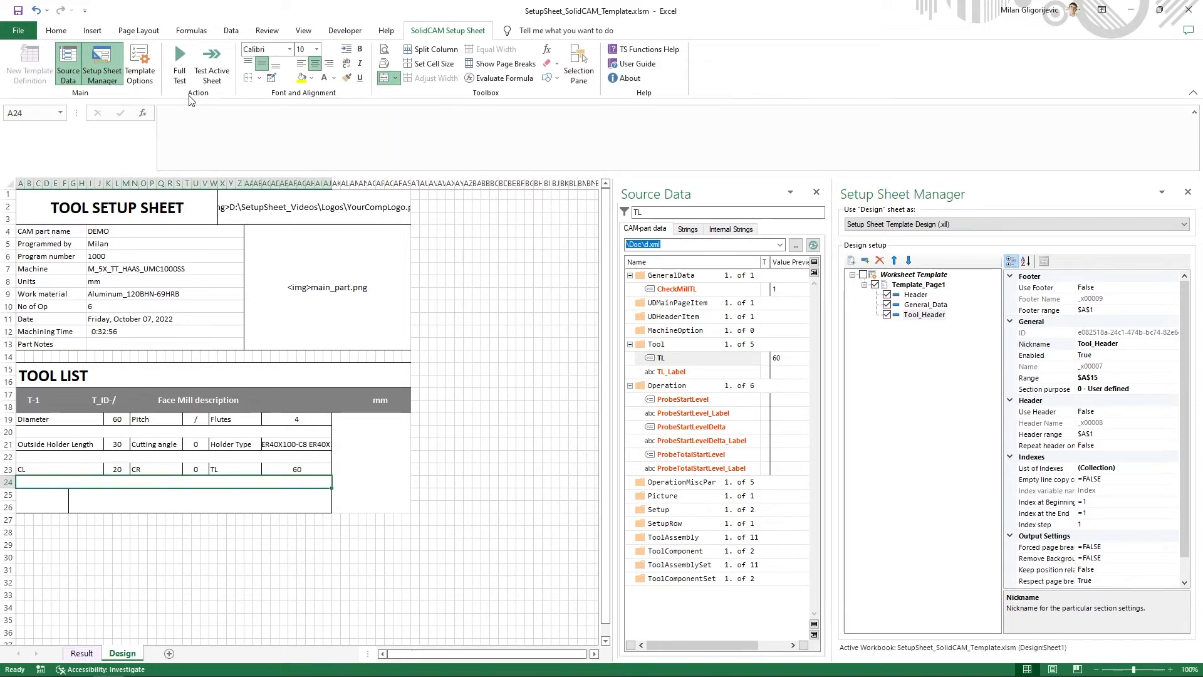
- Check the tool list's last row in the example PDF and enter the label Messages in cell A25 of the template
click(55, 506)
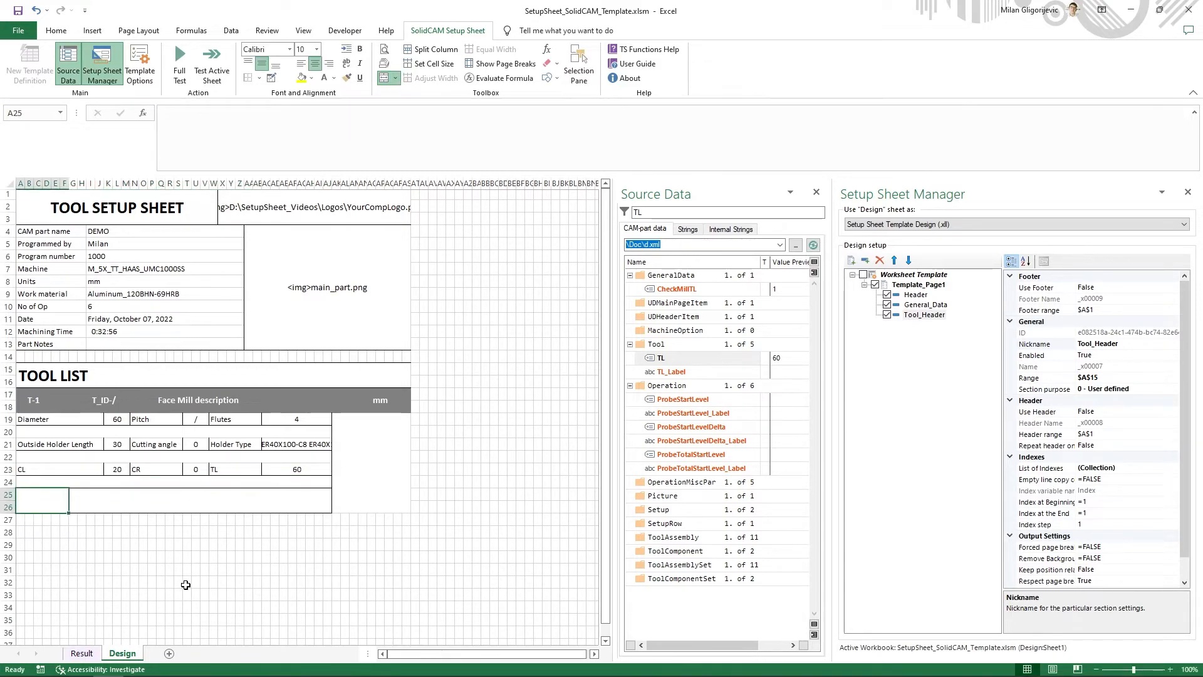
key(alt+Tab)
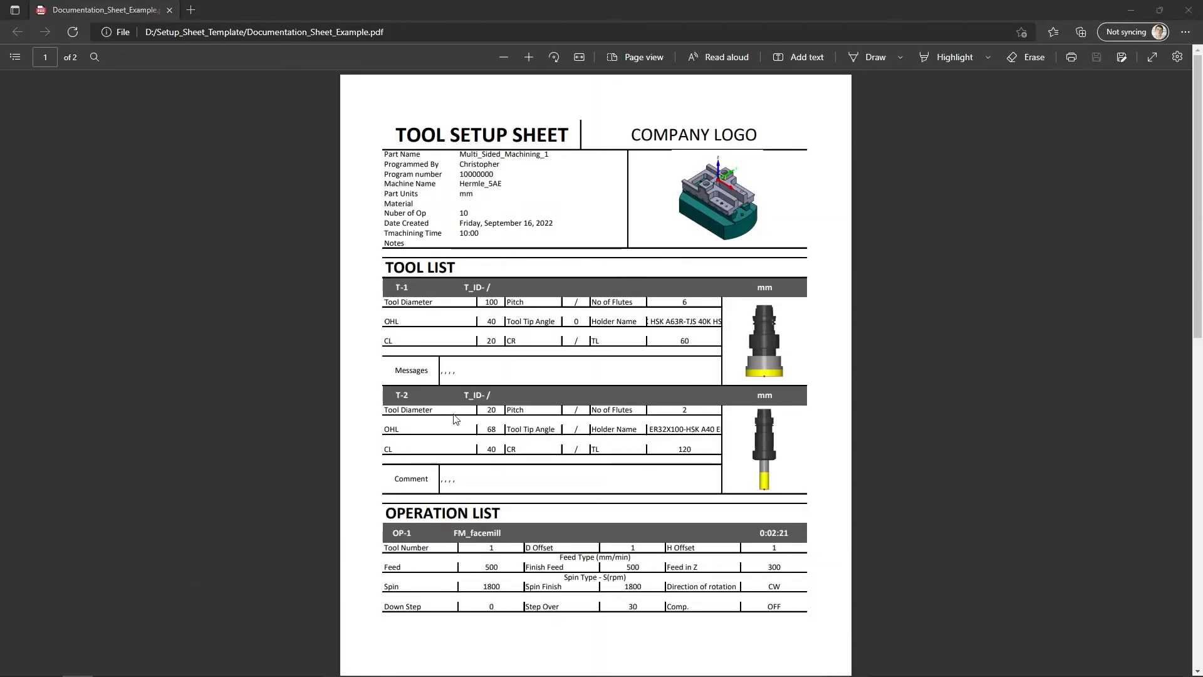
key(alt+Tab)
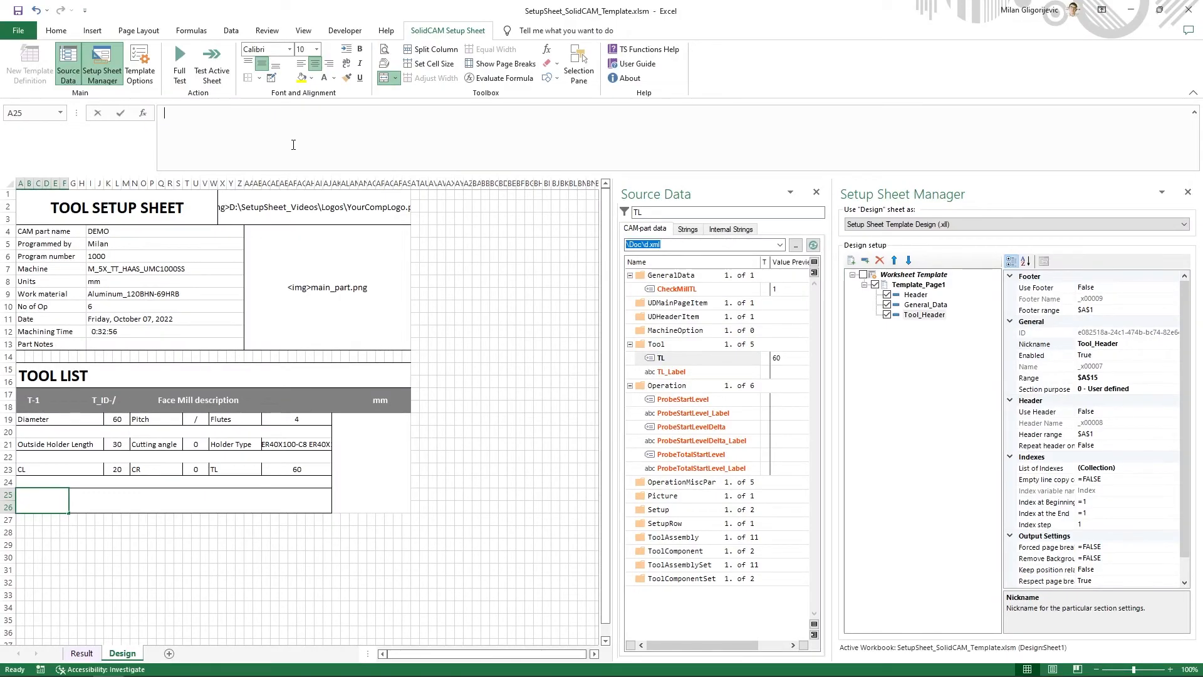
text(m)
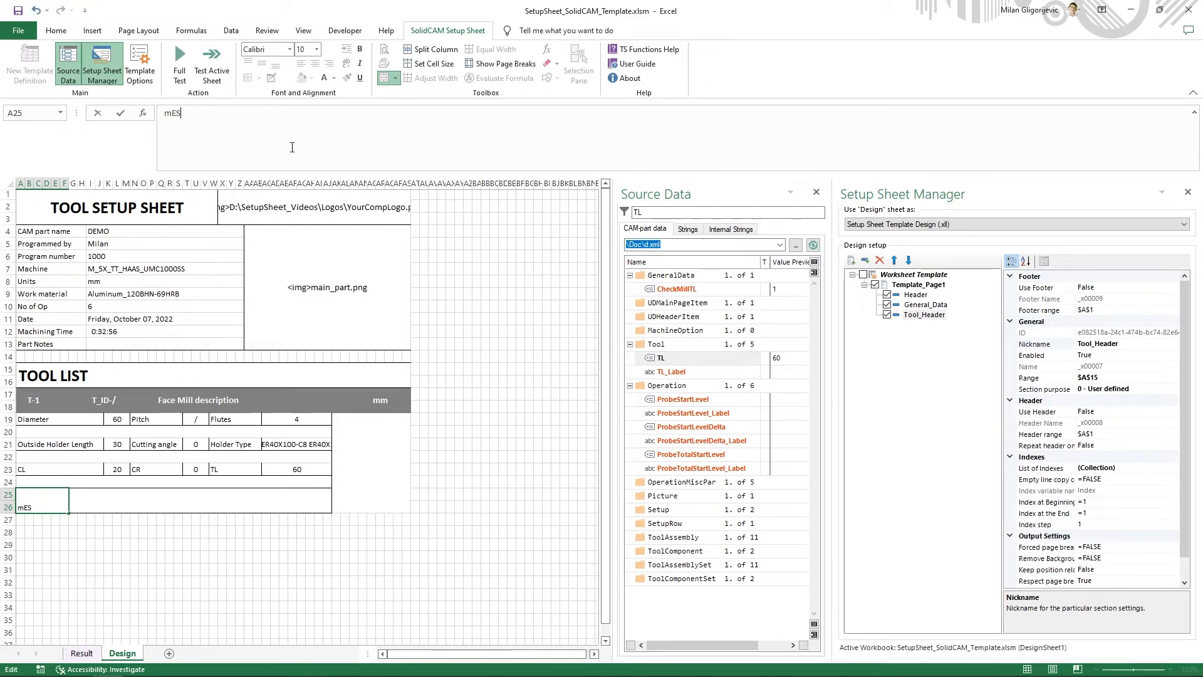
text(essages)
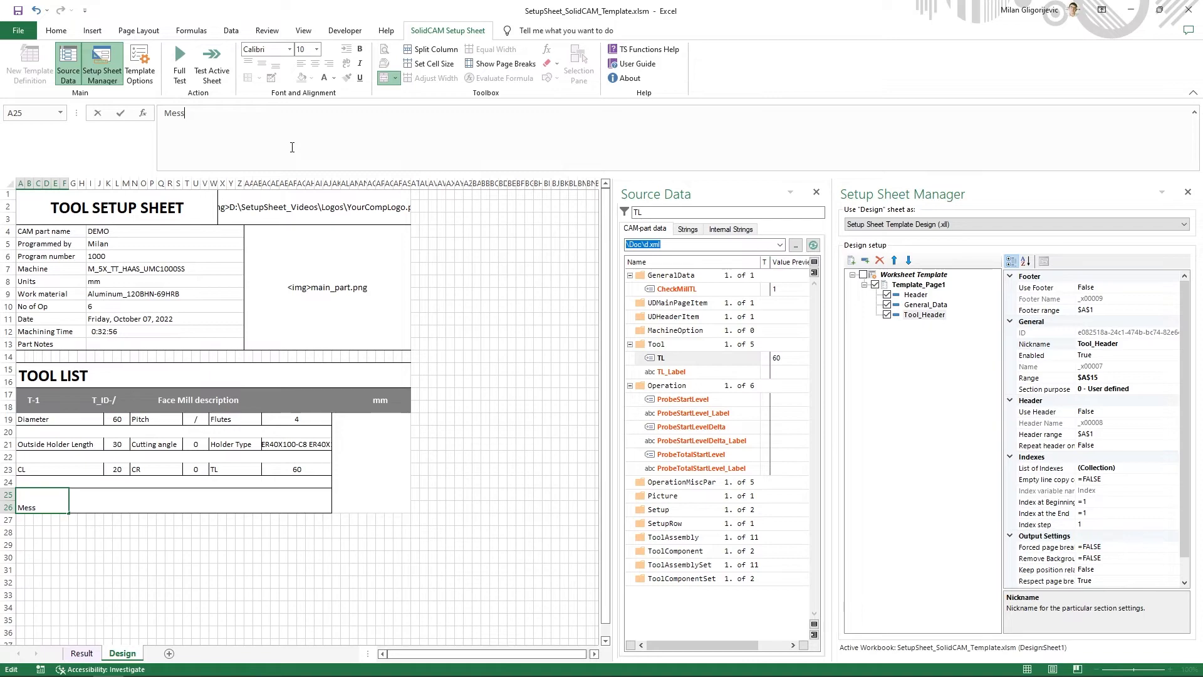
key(Tab)
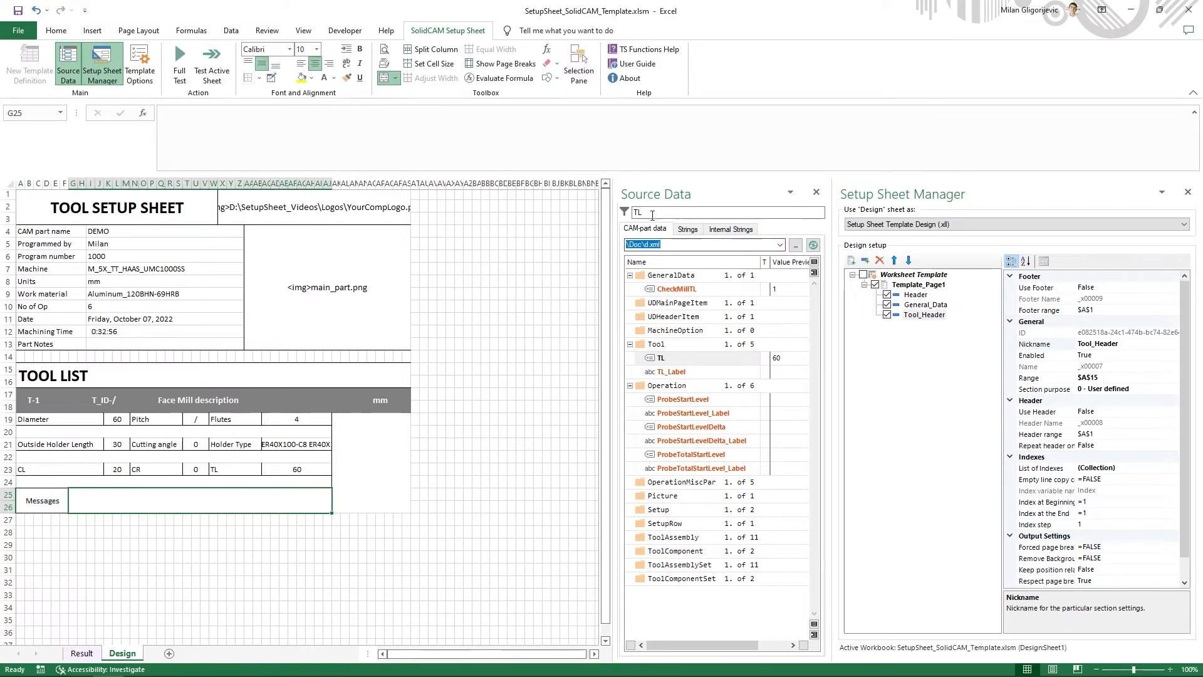
- Filter the source data for mess, insert the formula =tool_Message1 in cell G25 and left-align the cell
drag(651, 213, 590, 214)
text(mess)
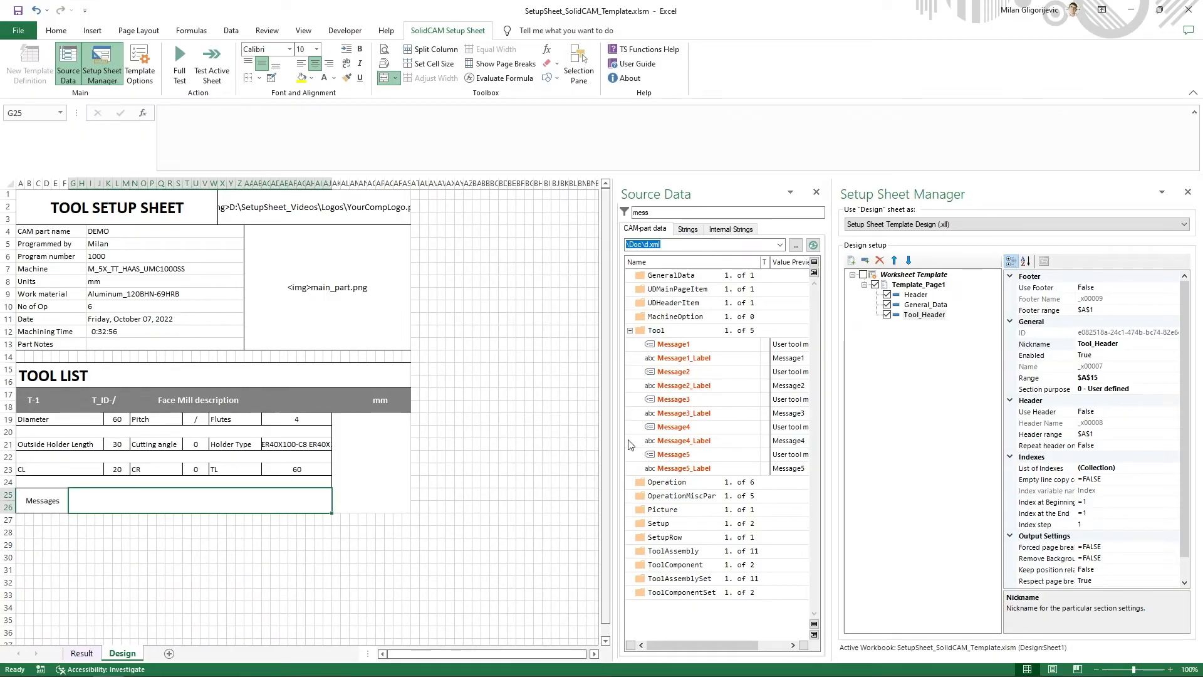
right_click(704, 343)
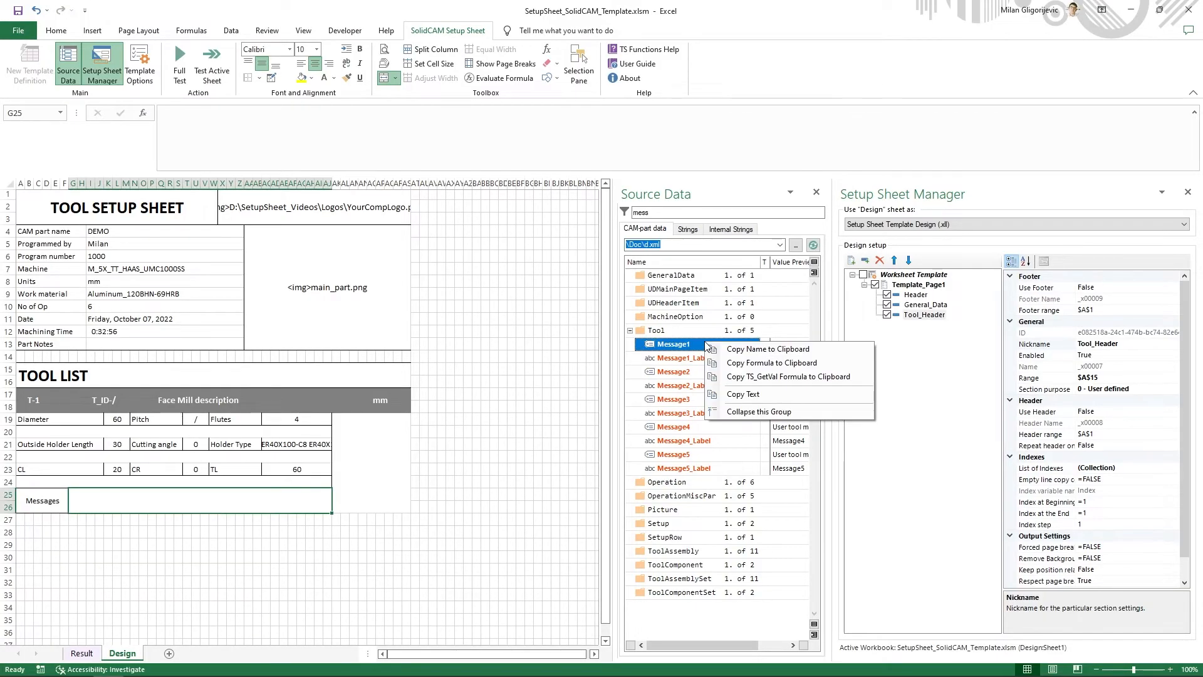
click(744, 369)
click(386, 162)
key(ctrl+v)
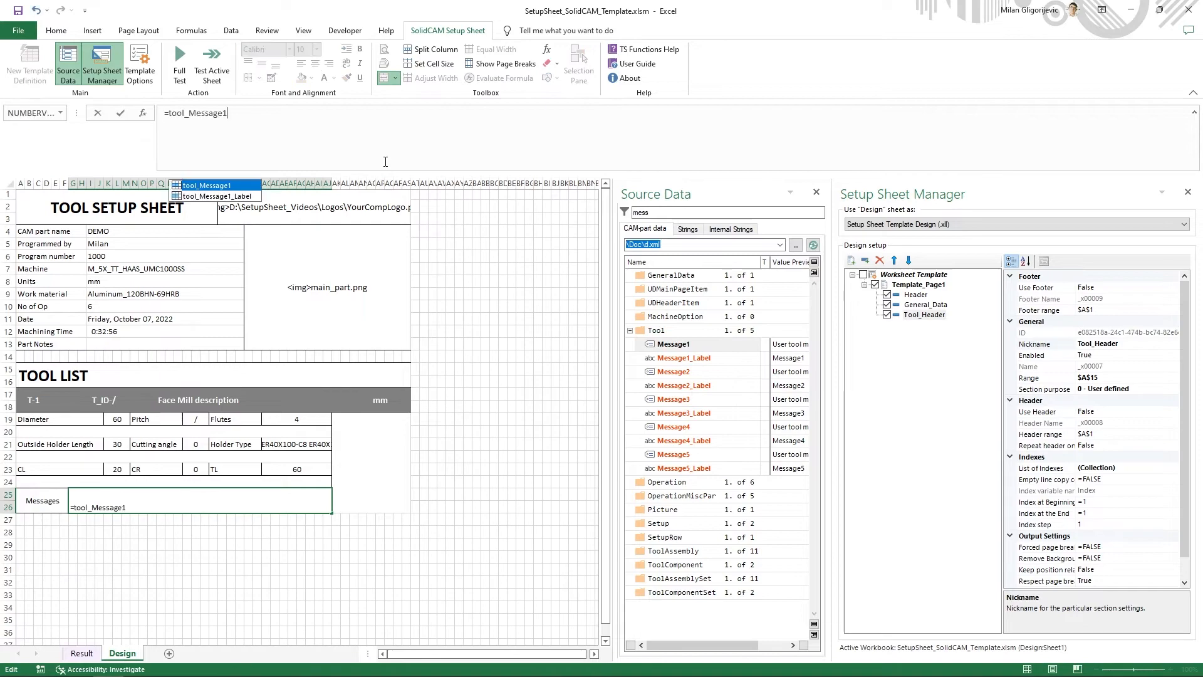
key(Return)
click(228, 509)
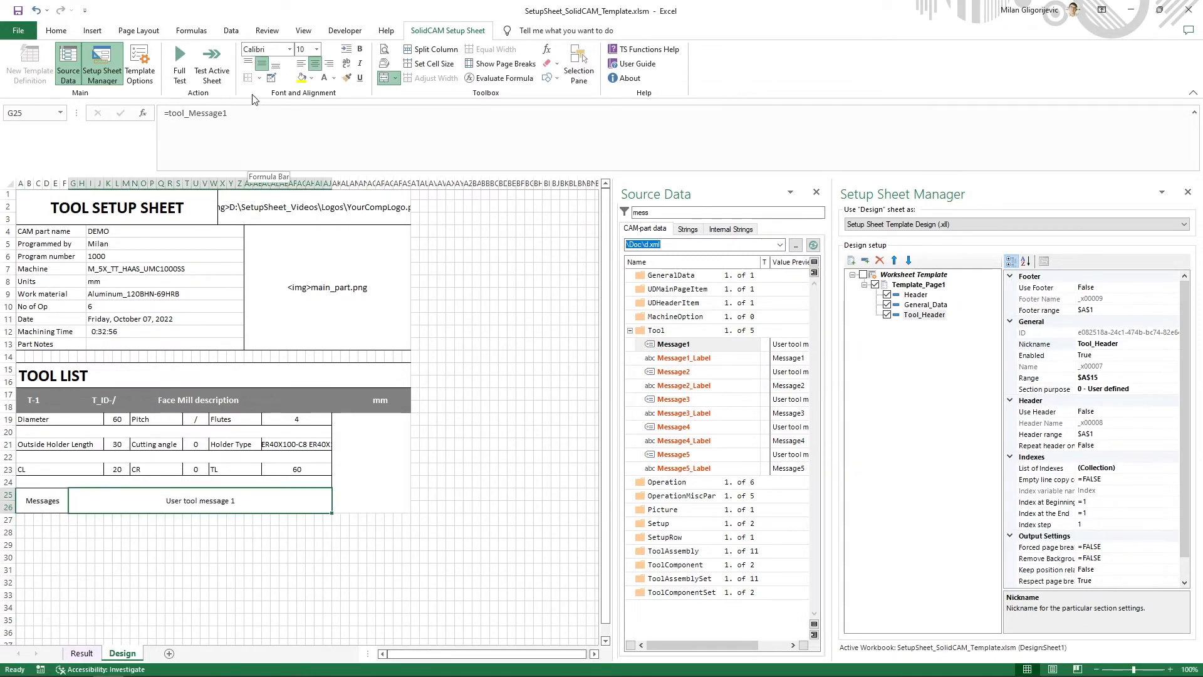
click(301, 65)
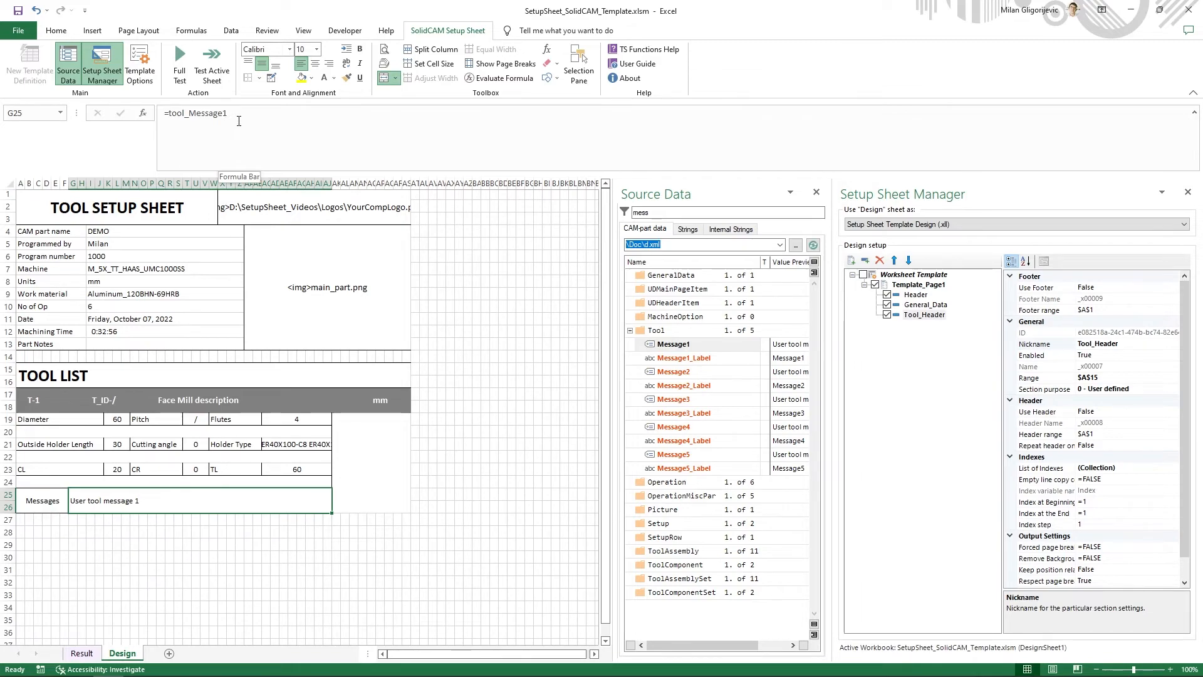
- Extend the message formula in cell G25 to =tool_Message1&", "&tool_Message2&, joining the second message after a comma and space
click(248, 118)
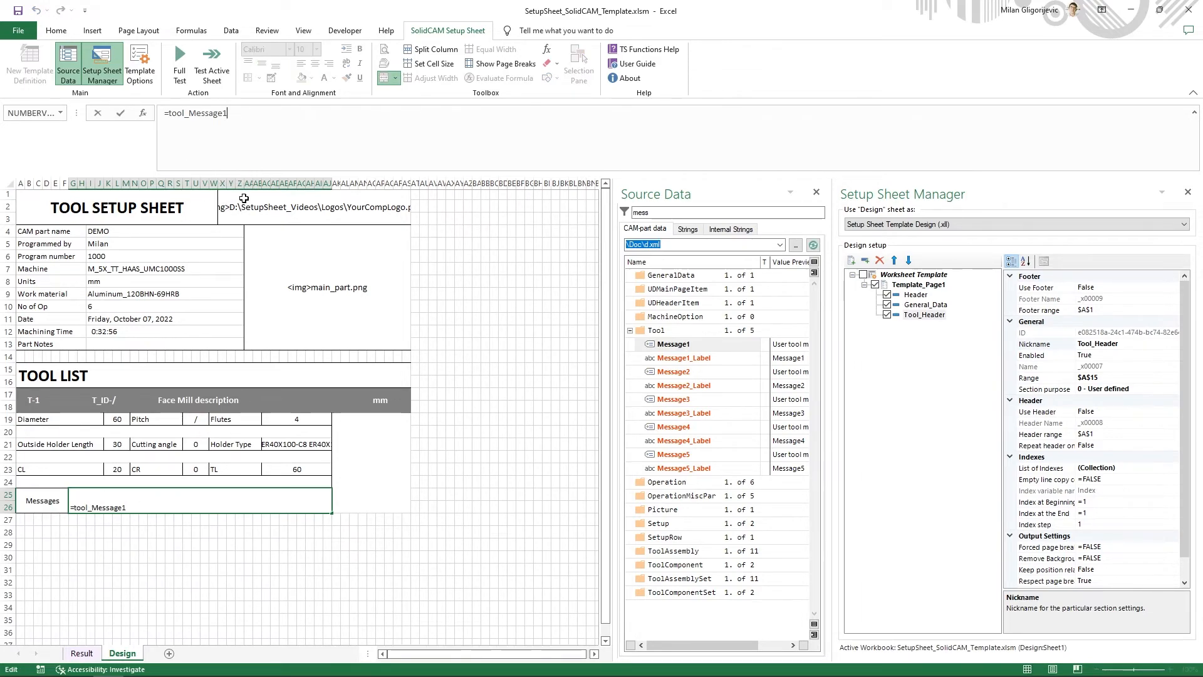
text(&)
text(", ")
key(Left)
text(,)
double_click(201, 115)
key(ctrl+c)
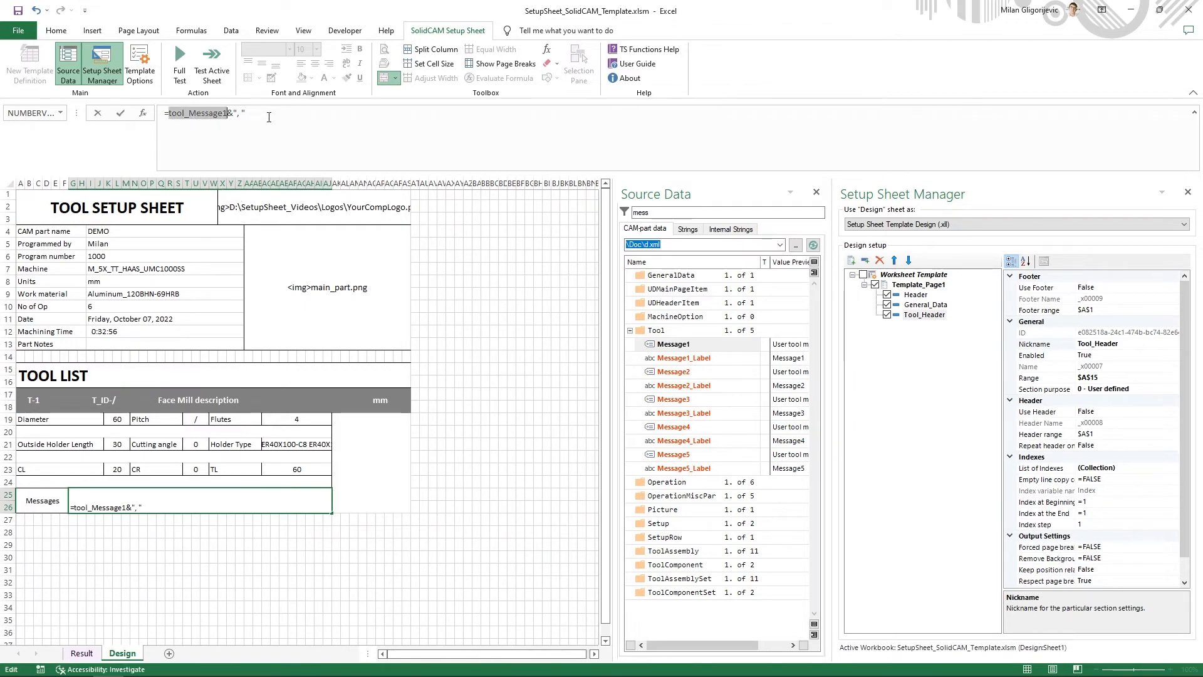
click(295, 116)
key(ctrl+v)
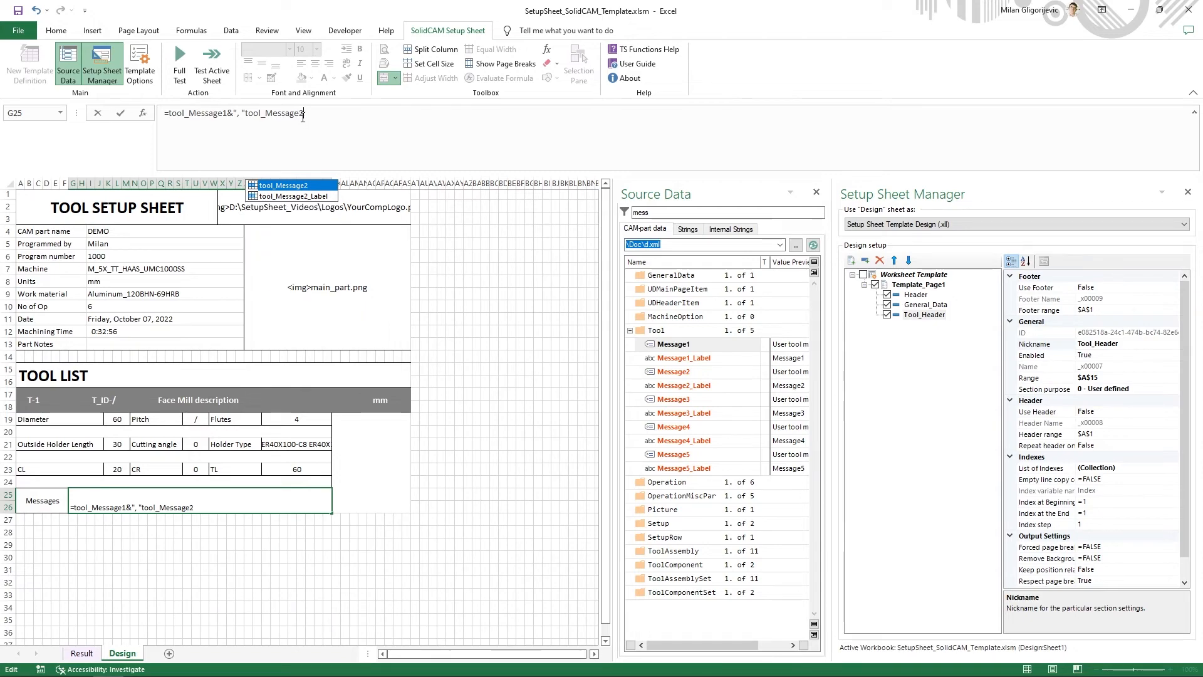
key(BackSpace)
text(2&)
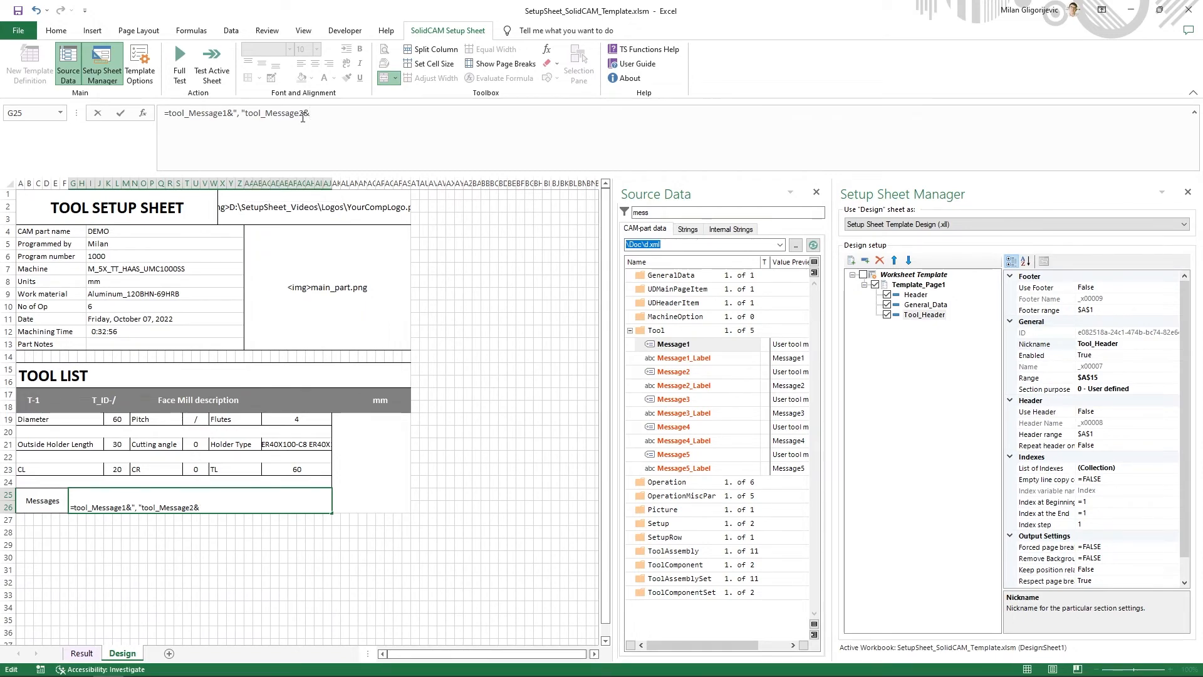
click(246, 116)
text(&)
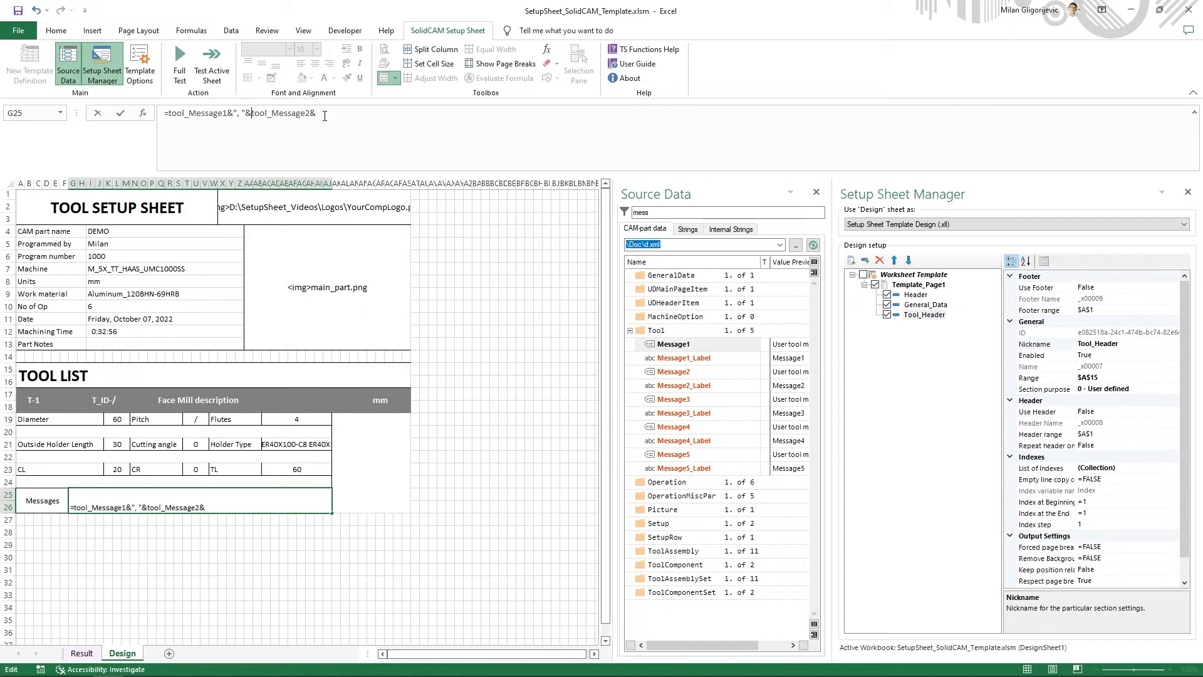
- Append a comma separator and the third message to the G25 formula, continuing it with ", "&tool_Message3
click(325, 115)
text("", &tool_Message3)
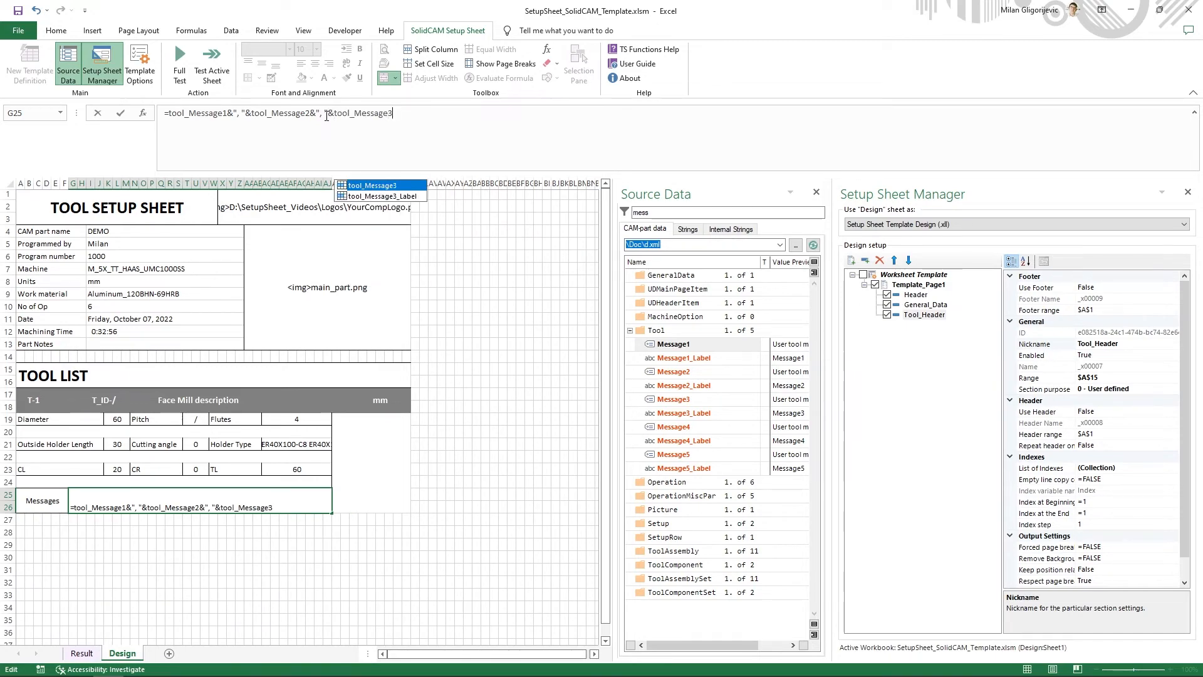
text(&"")
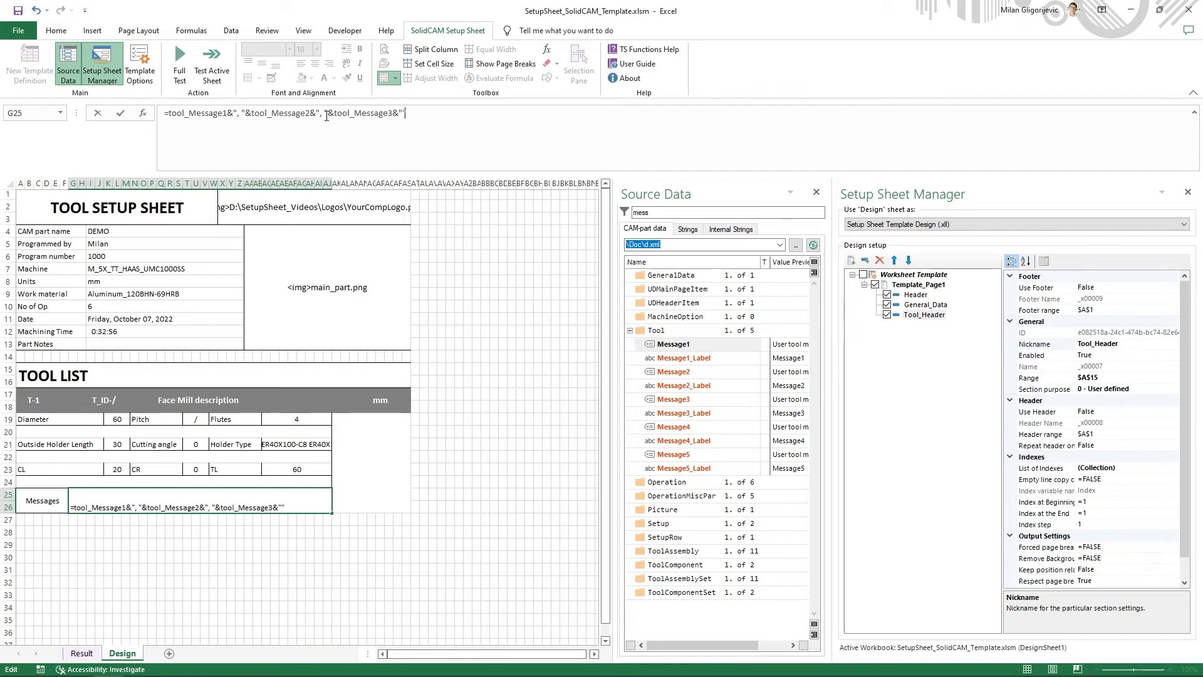
text(,)
- Append a comma-and-space separator and the fourth message to the G25 formula, continuing it with &", "&tool_Message4
key(Right)
text(&tool_Message4)
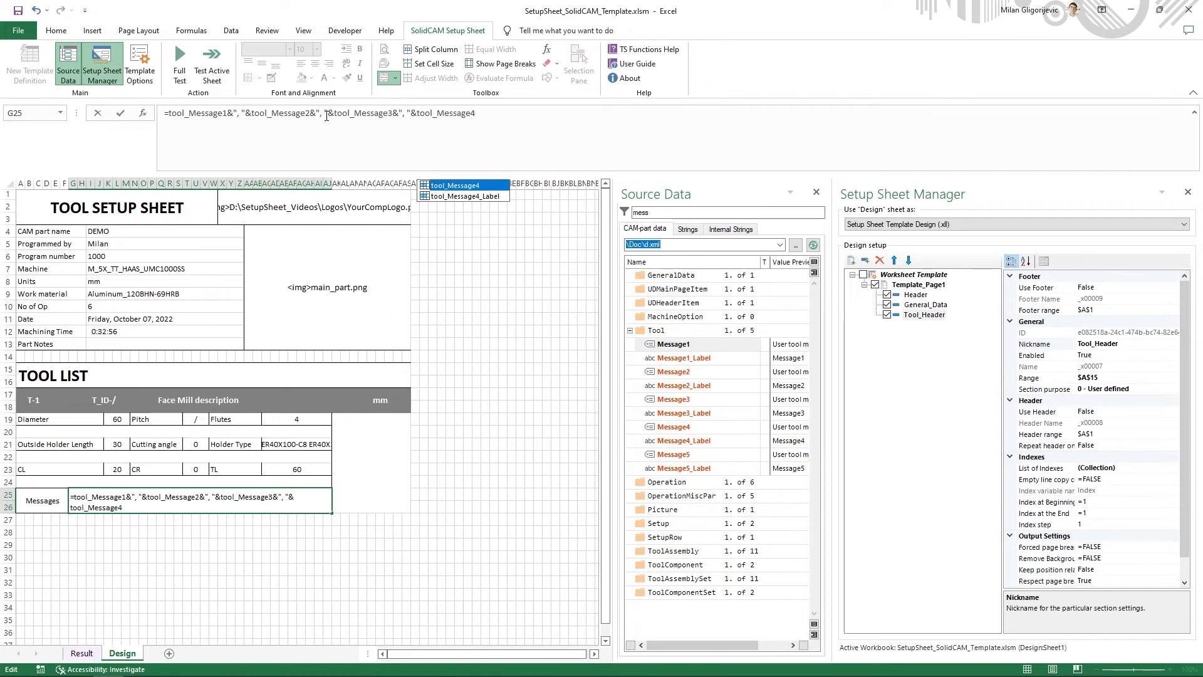
text(&")
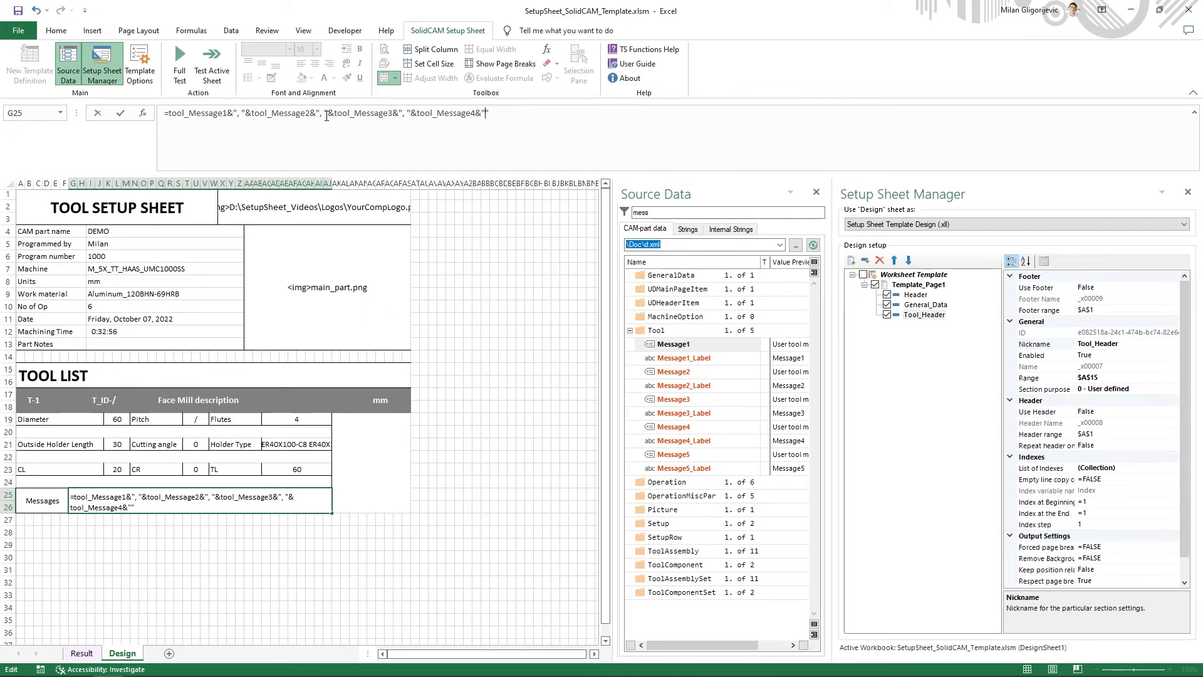
text(, "&tool_Message5)
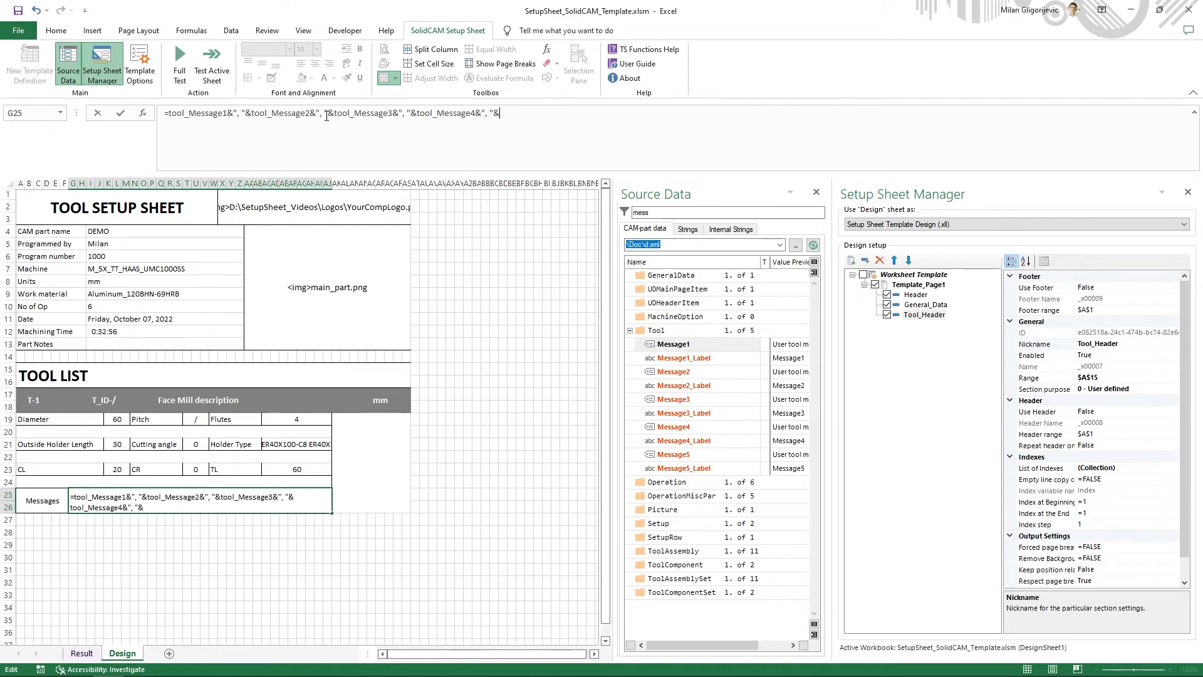
- Complete the G25 formula with &", "&tool_Message5 and wrap the cell's text
key(Return)
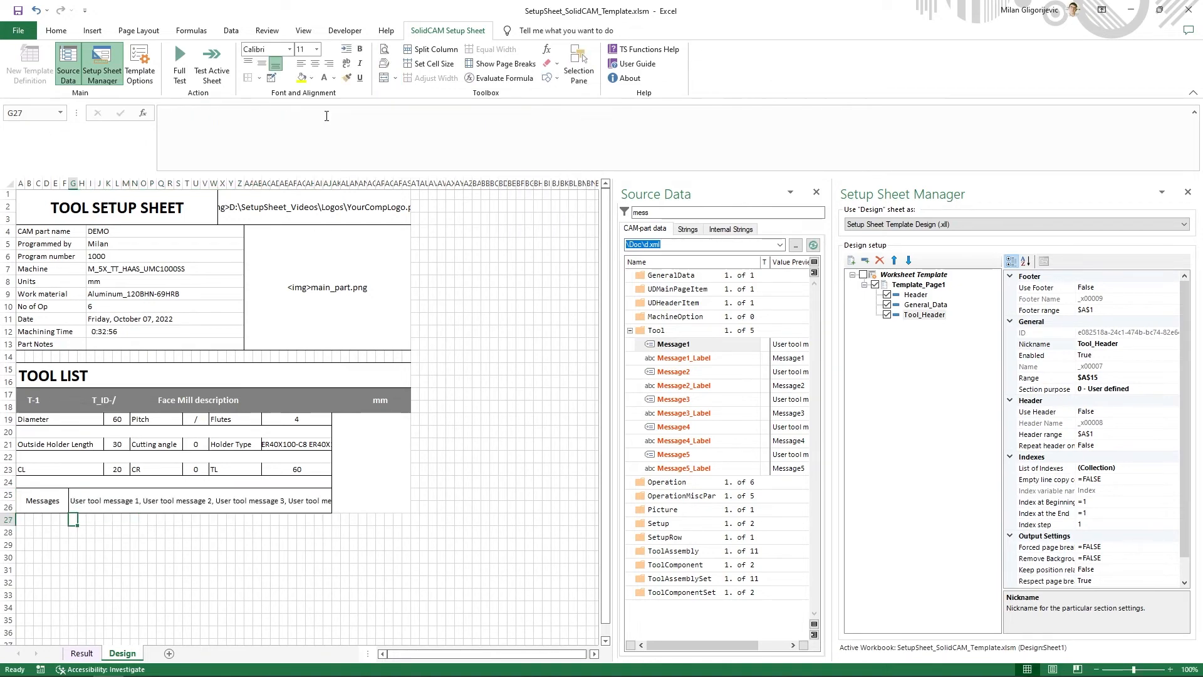
click(181, 501)
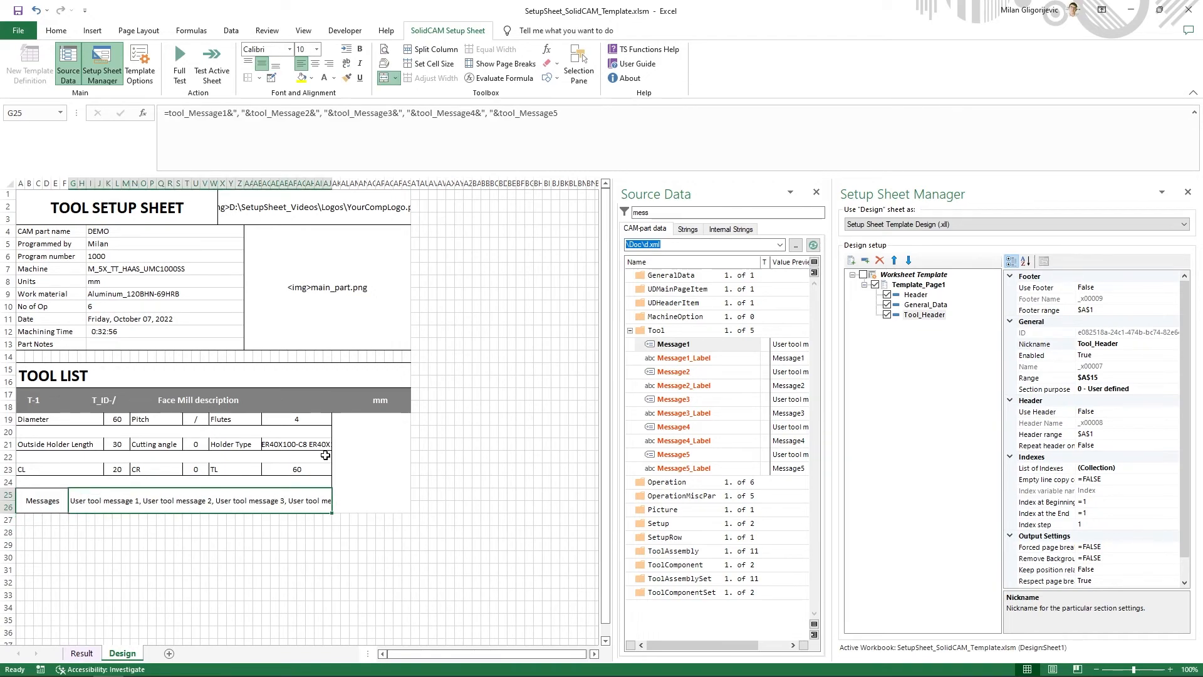
click(348, 69)
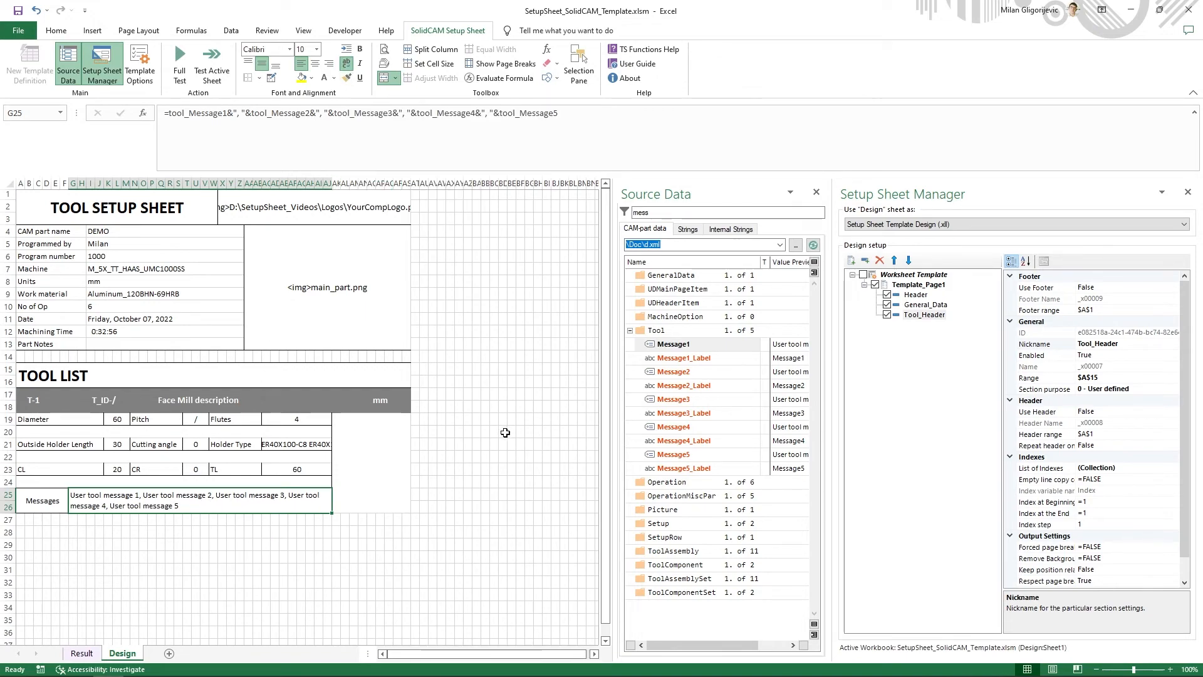
- Choose merged cell AK19 for the tool image, clear the source data filter and collapse the variable groups
click(366, 473)
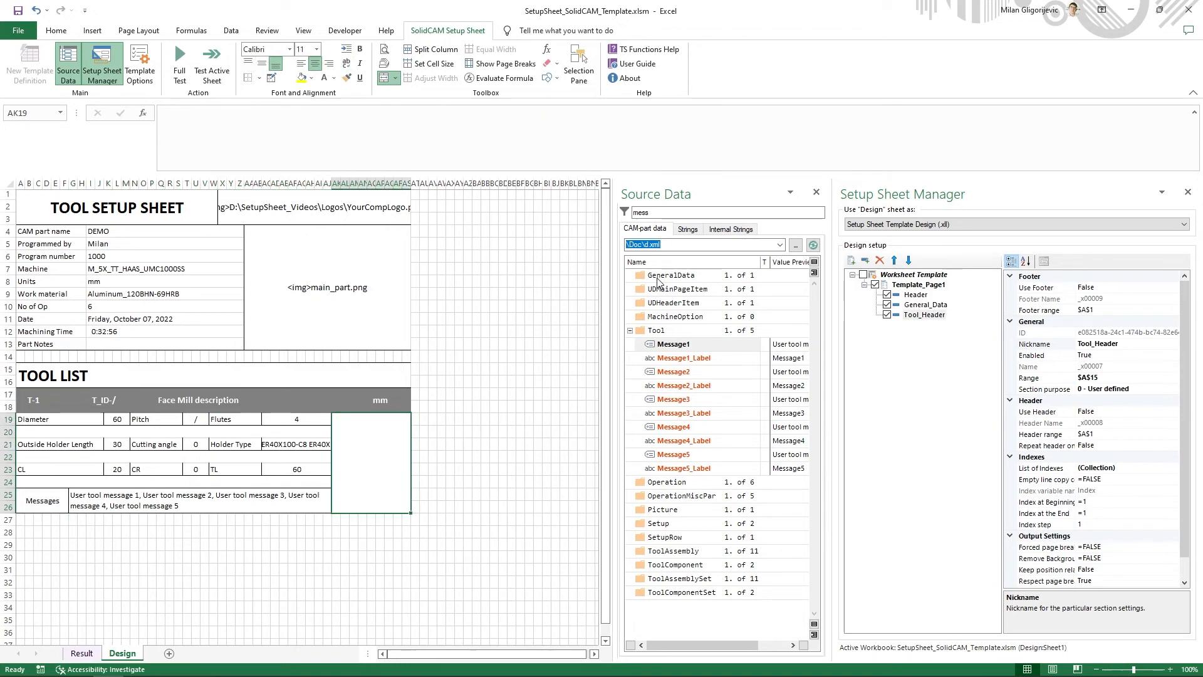
double_click(631, 214)
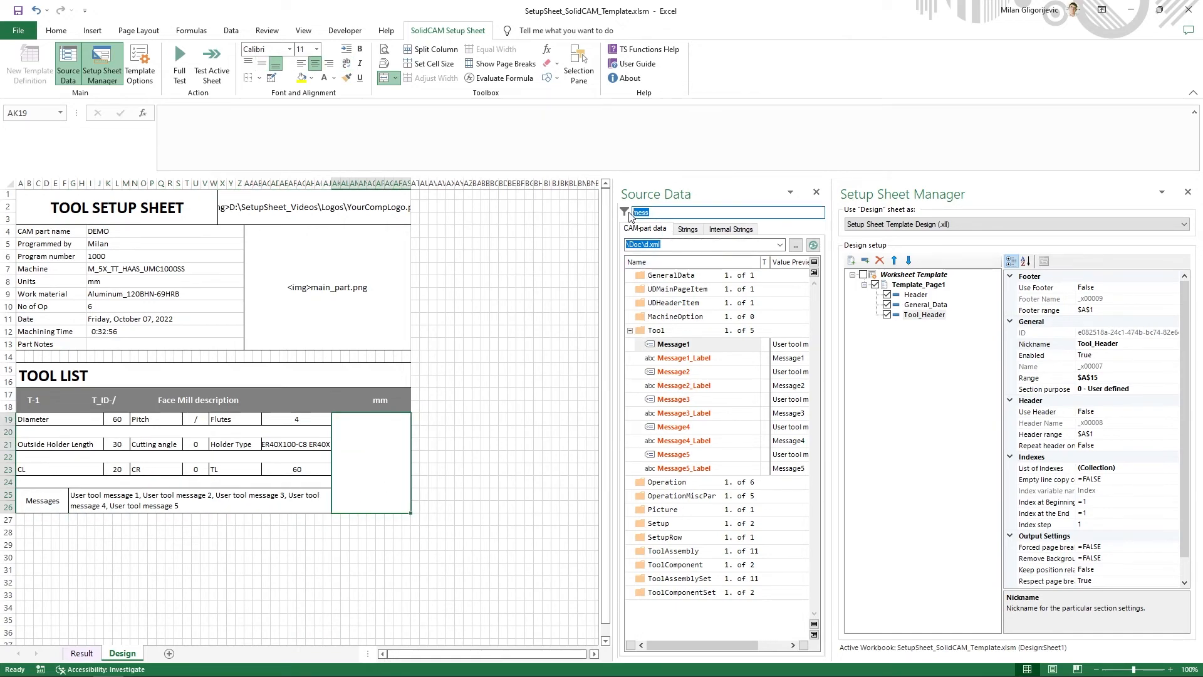
key(BackSpace)
right_click(632, 275)
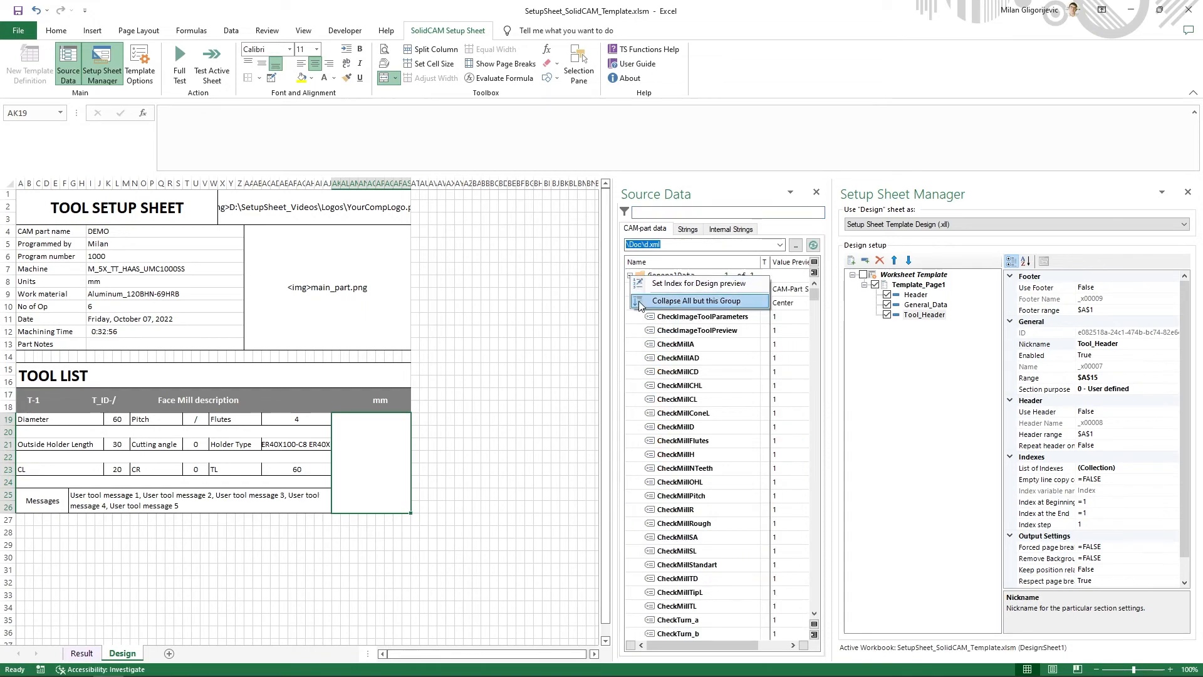
click(639, 302)
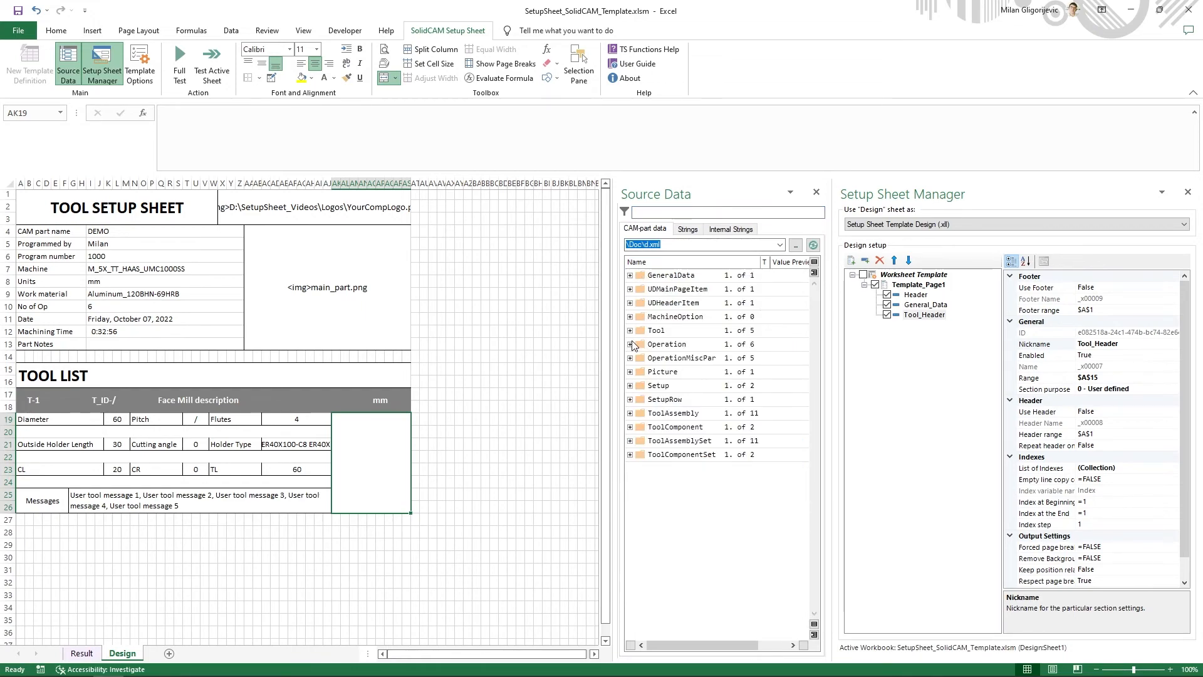
- Copy the formula of the Tool group's Image variable into AK19 as ="<img>" & tool_Image and middle-align the cell vertically
click(631, 332)
scroll(705, 435, down, 5)
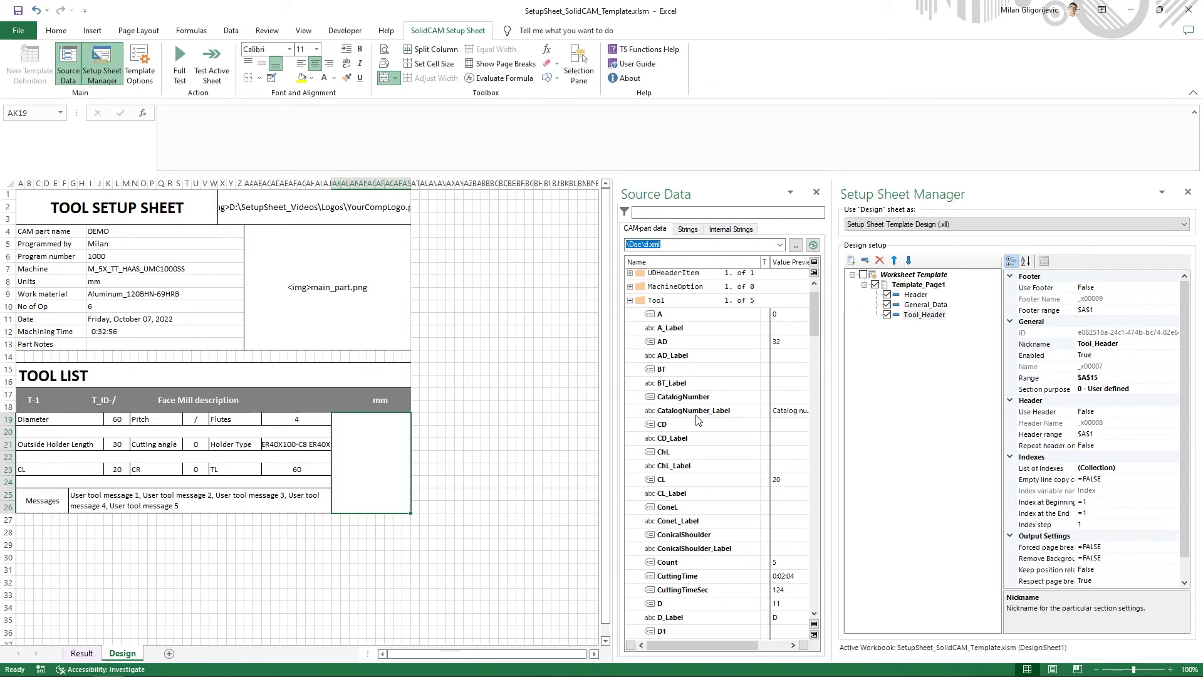
scroll(705, 436, down, 1)
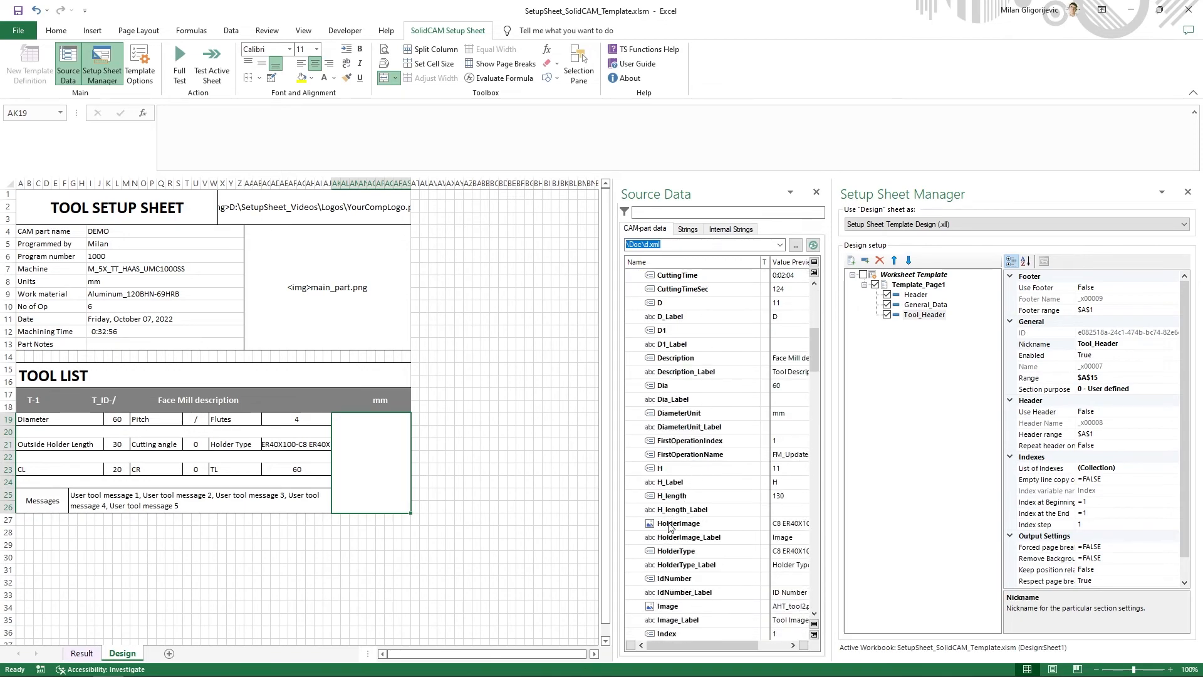
scroll(669, 527, down, 1)
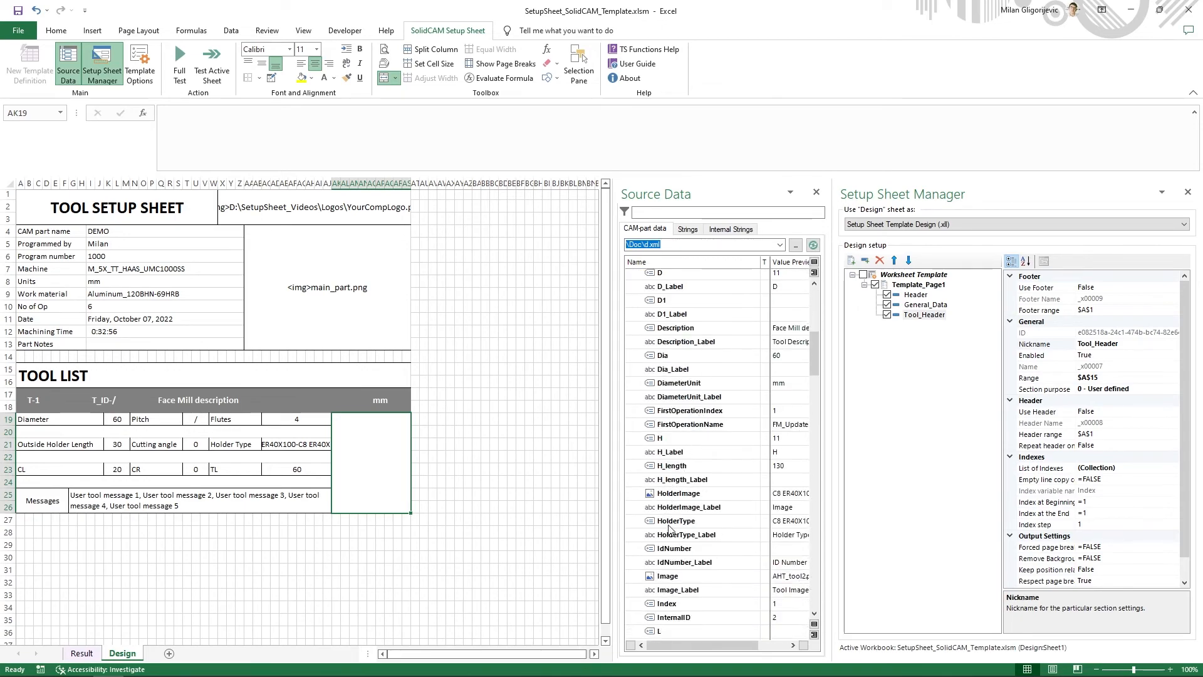
right_click(668, 582)
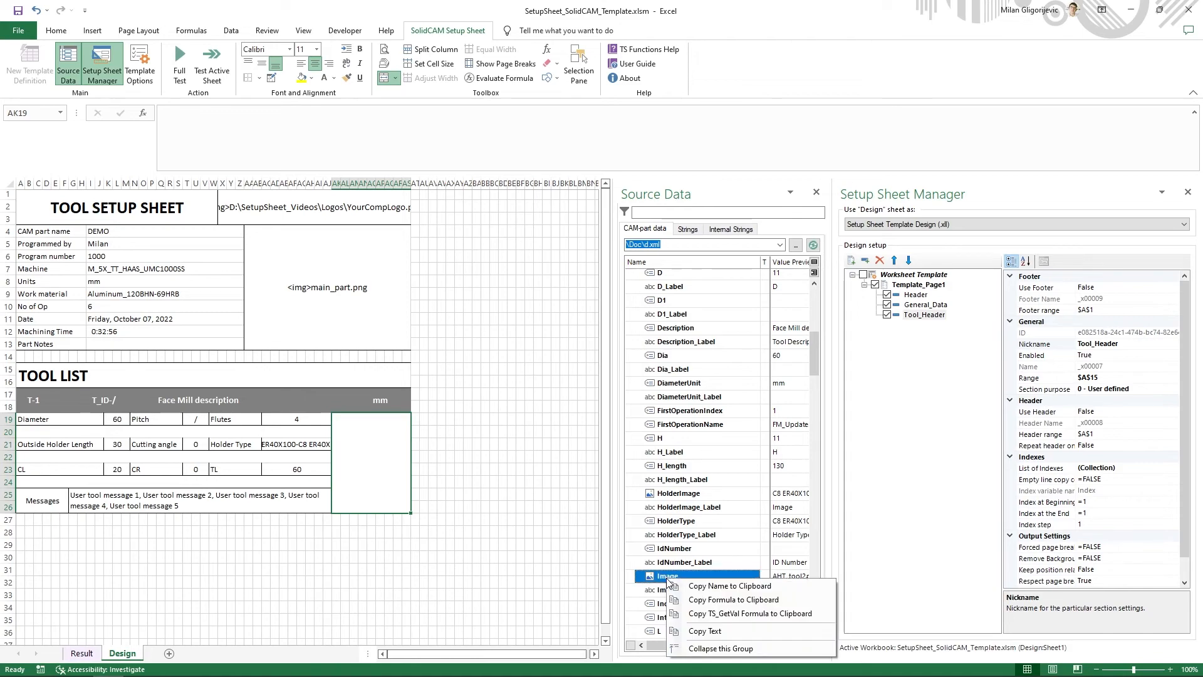
click(697, 600)
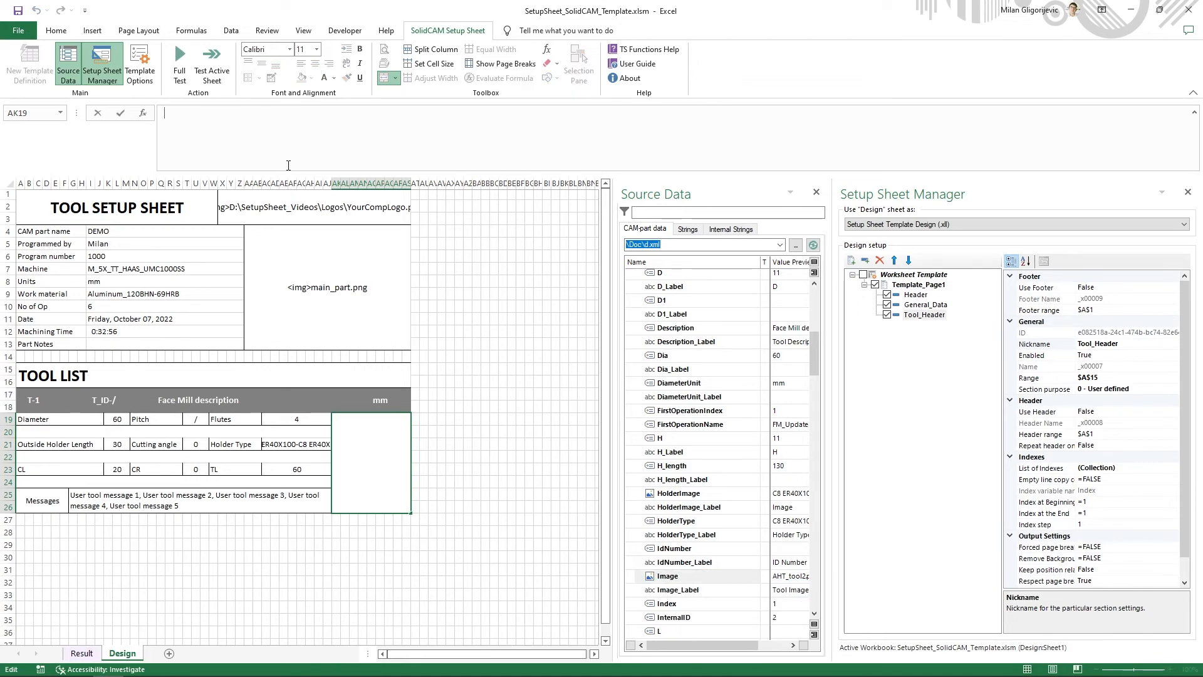
key(ctrl+v)
key(Return)
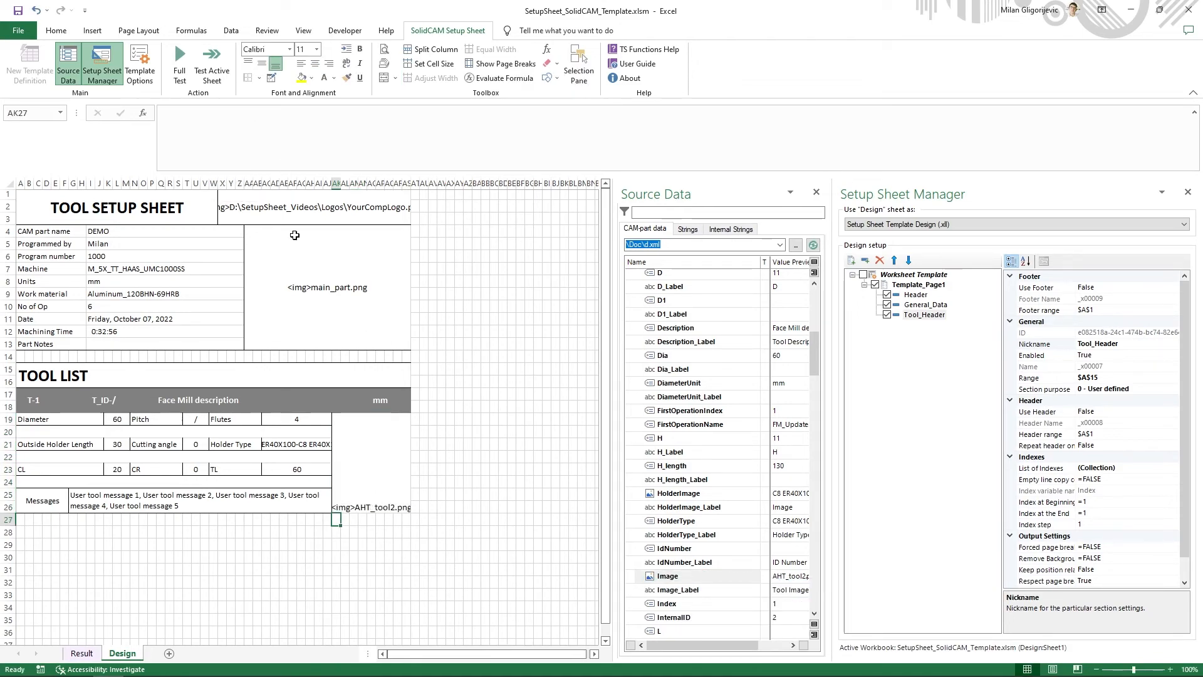
click(371, 467)
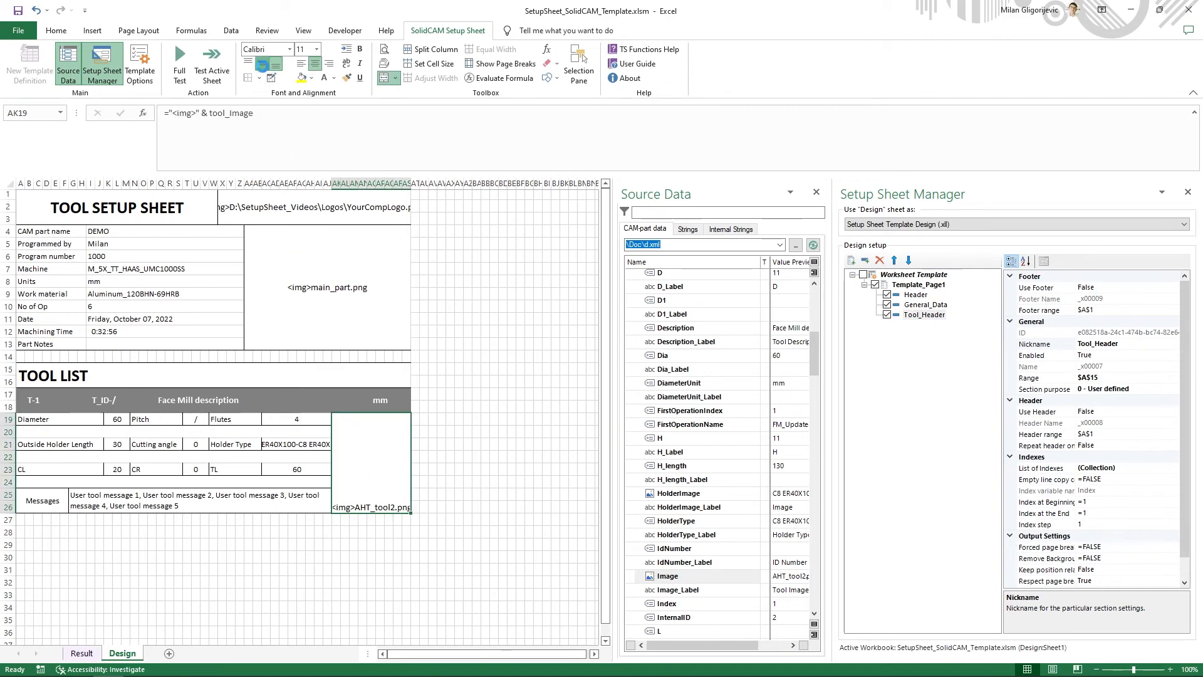
click(261, 63)
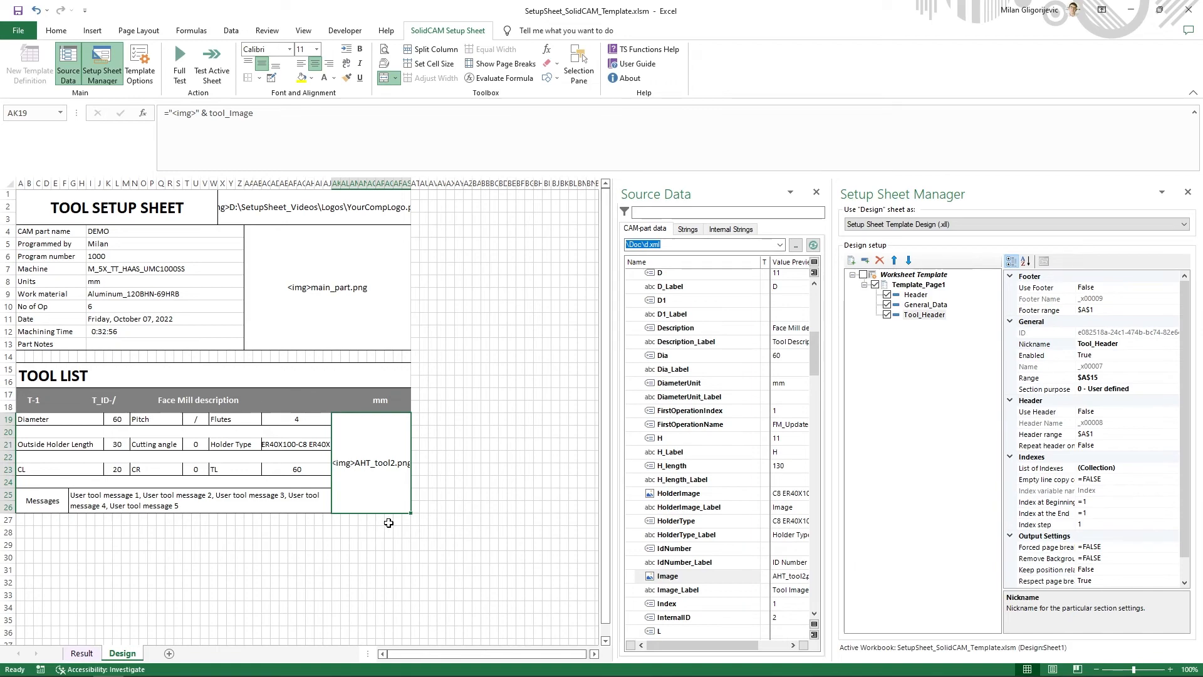
- Add a new section to Template_Page1 and give it the nickname Tools
click(915, 286)
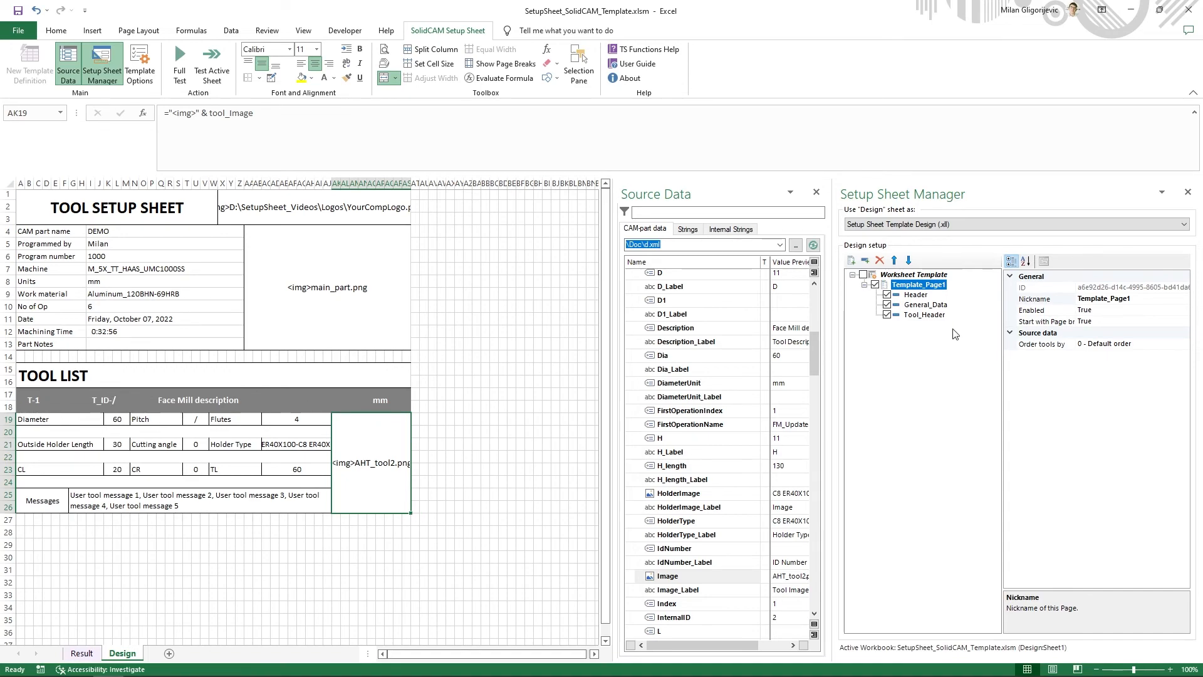
right_click(920, 287)
click(971, 326)
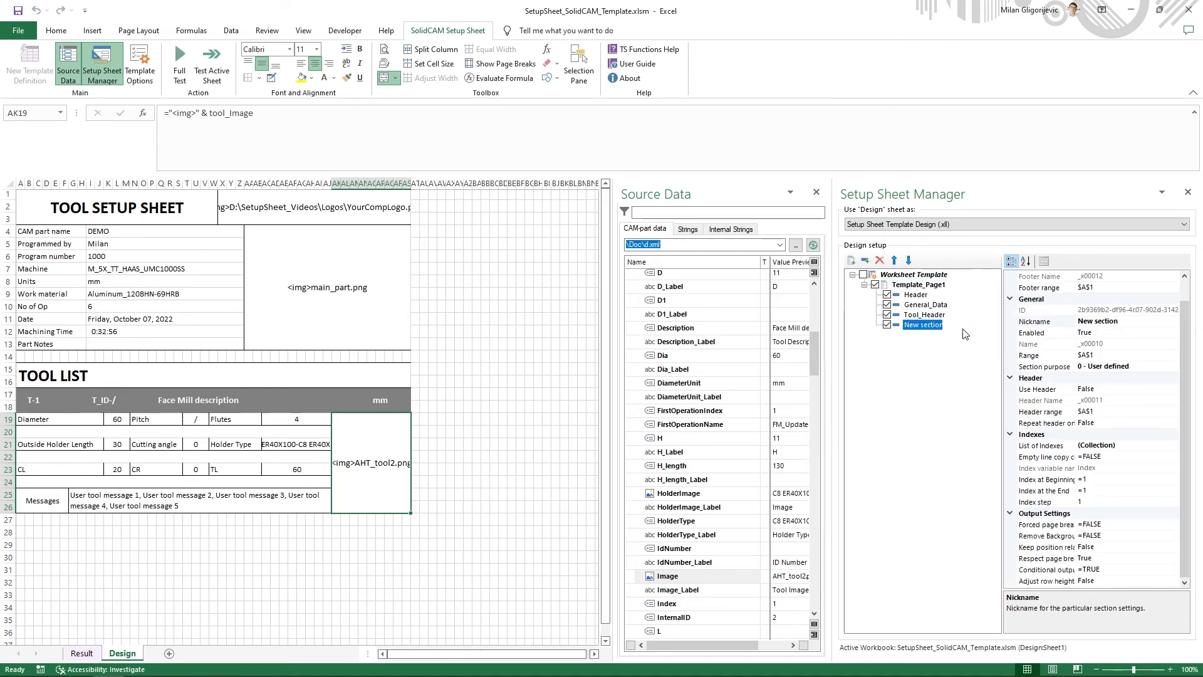
click(1128, 323)
key(ctrl+a)
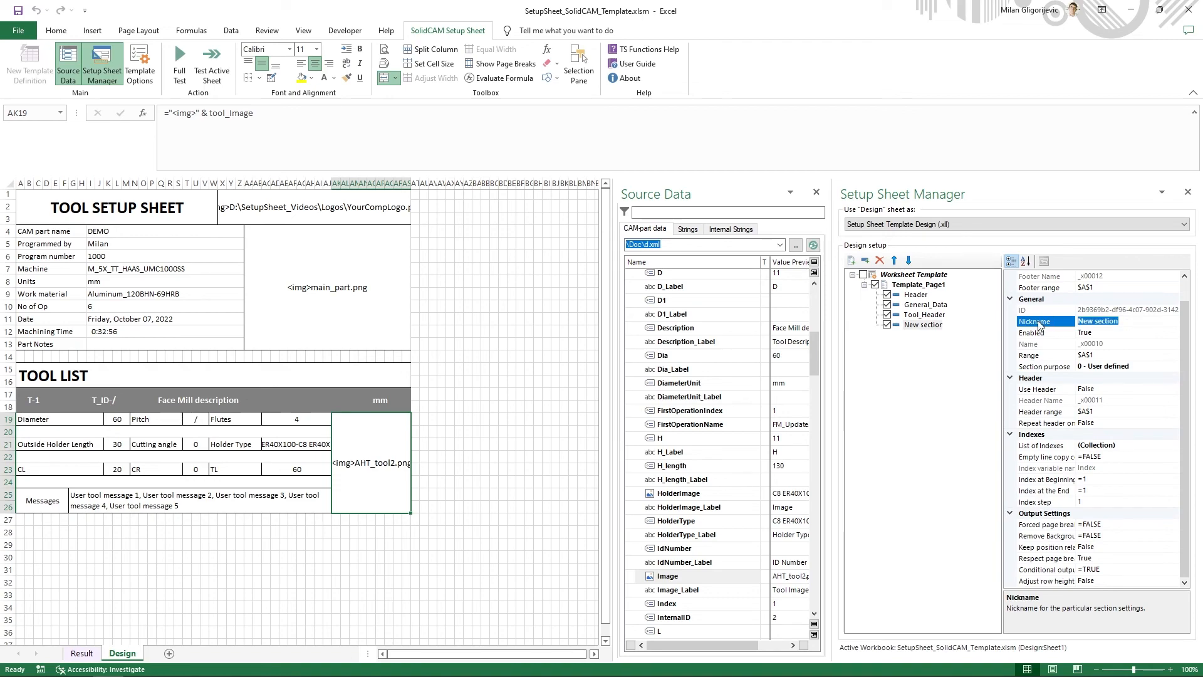
text(Tools)
click(1038, 323)
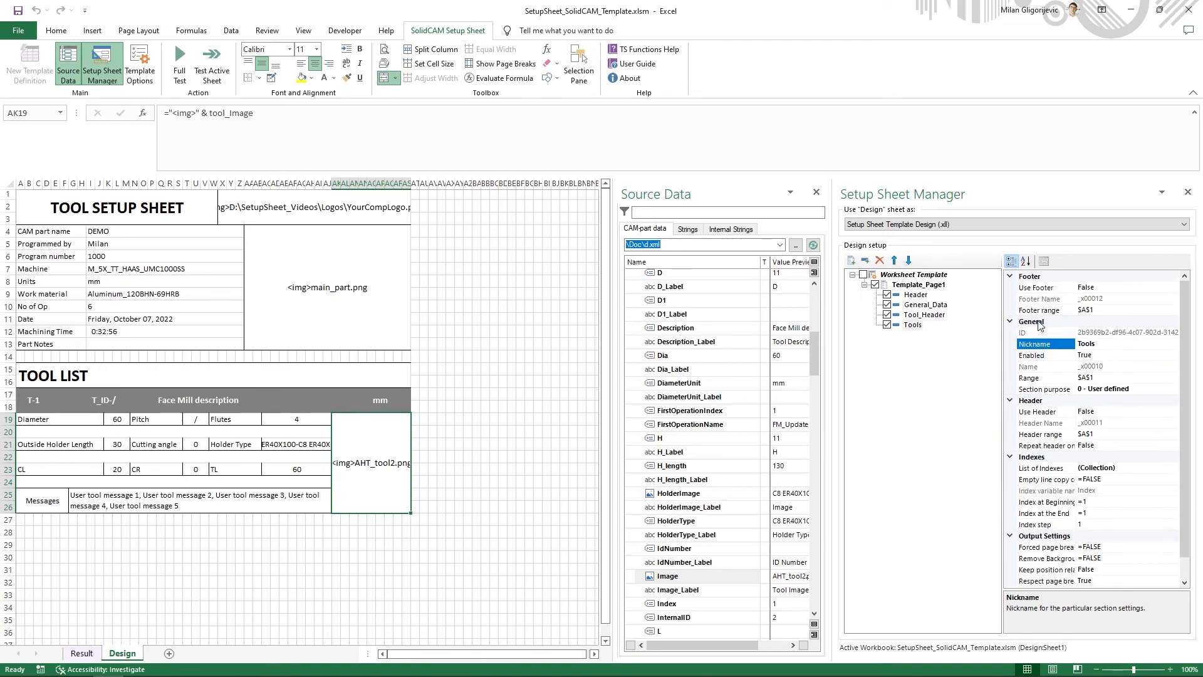
- Define the range of the Tools section as $A$17:$AS$26
right_click(926, 330)
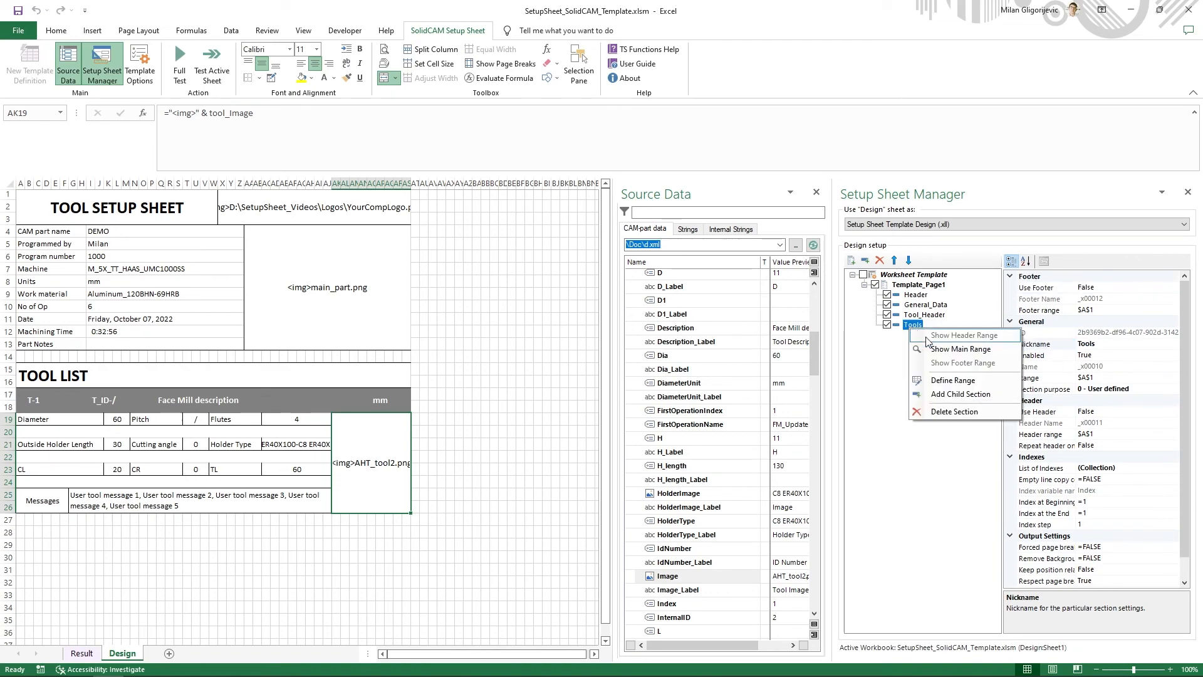
click(949, 379)
drag(380, 479, 107, 465)
drag(352, 465, 113, 407)
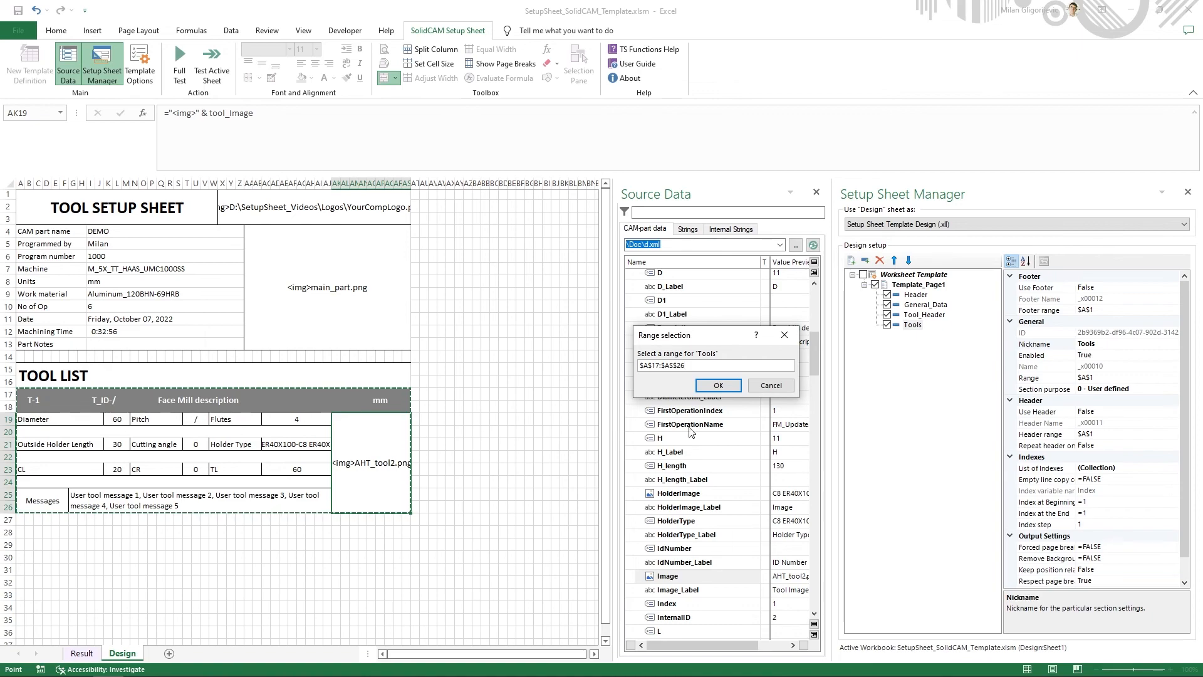
click(718, 385)
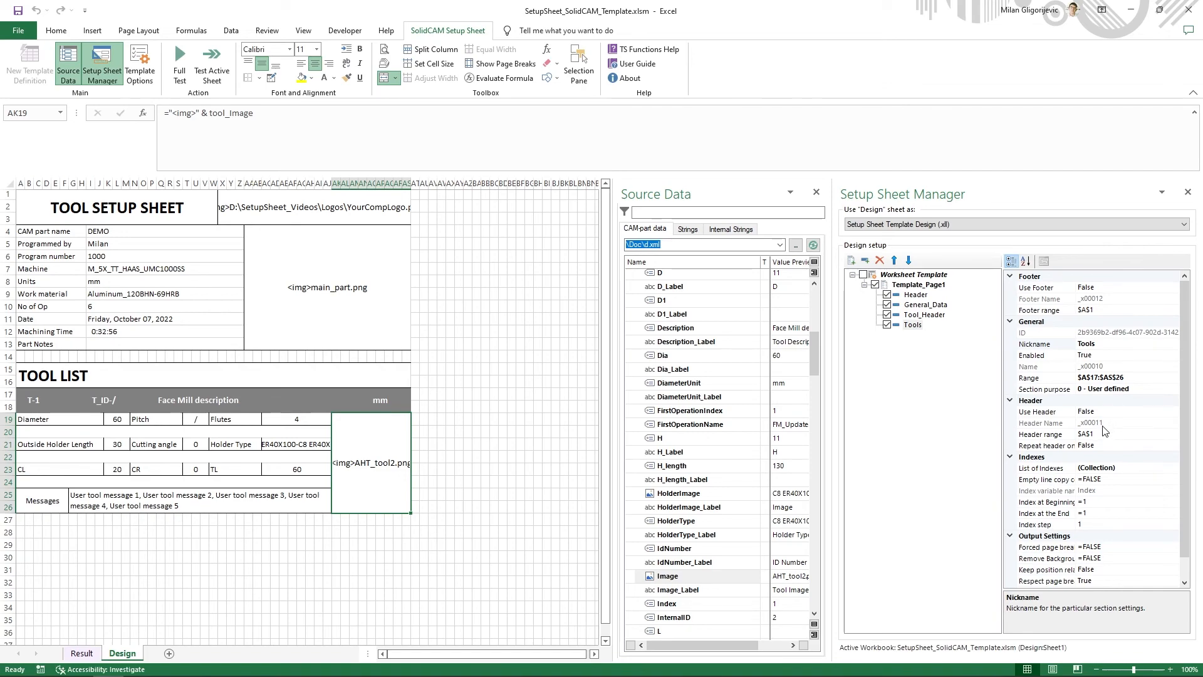
- Set the section purpose of the Tools section to 2 - Tool data
click(1165, 393)
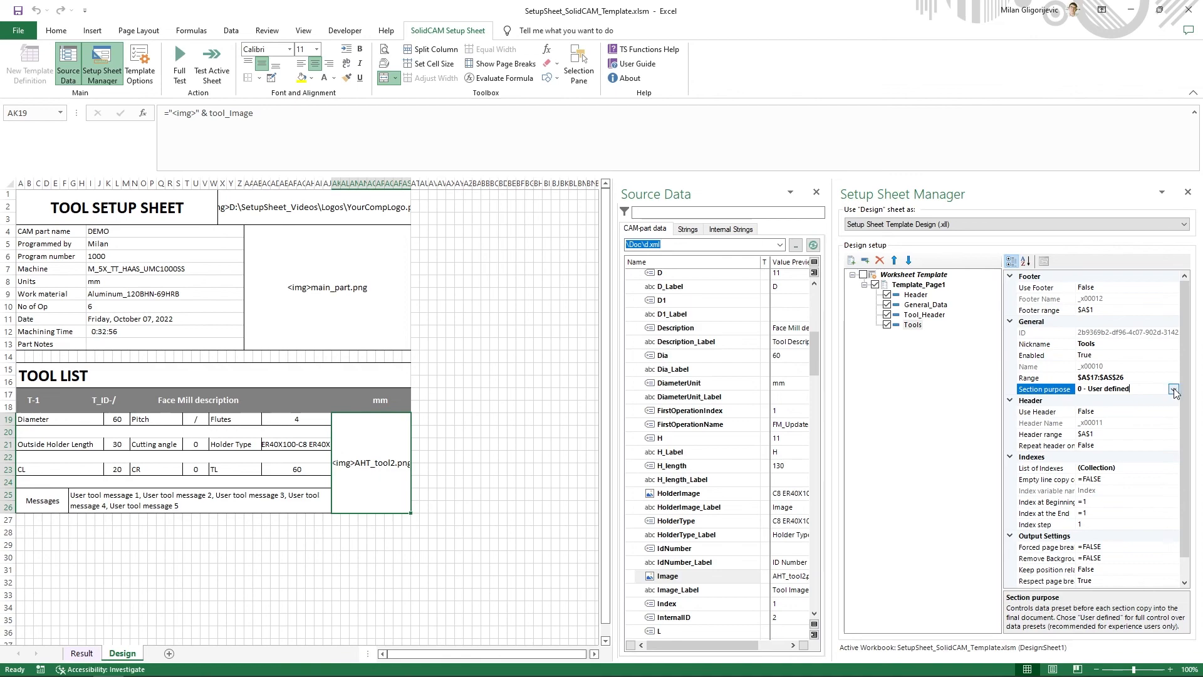
click(1172, 389)
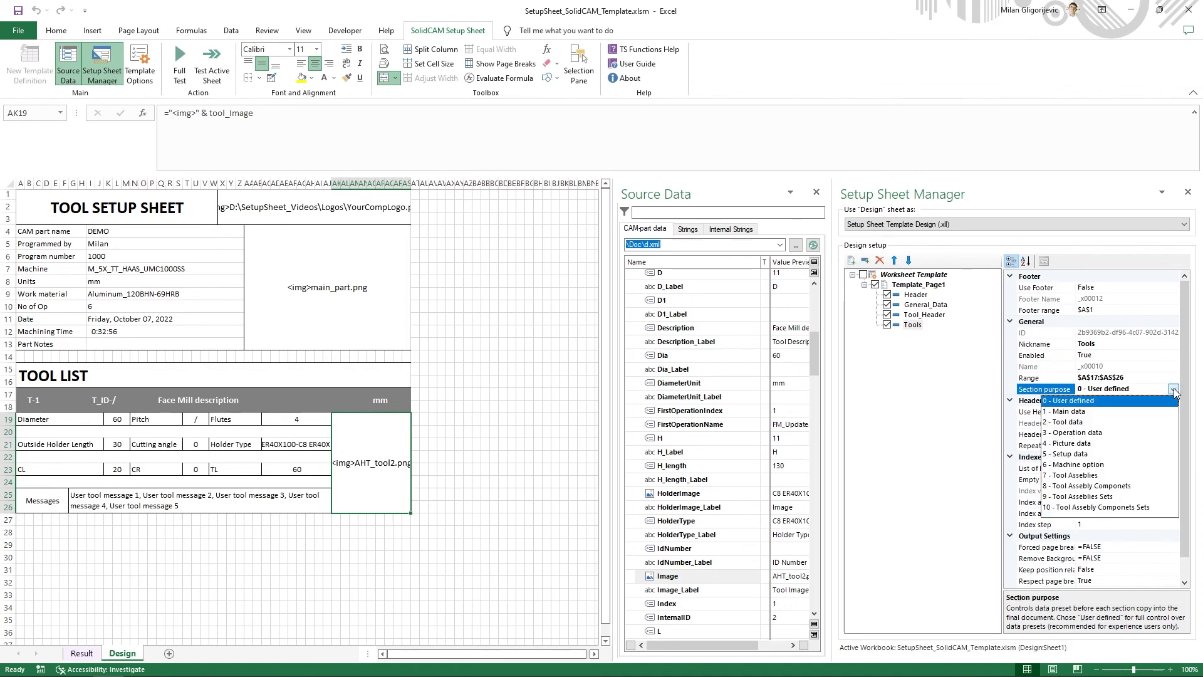
click(1068, 422)
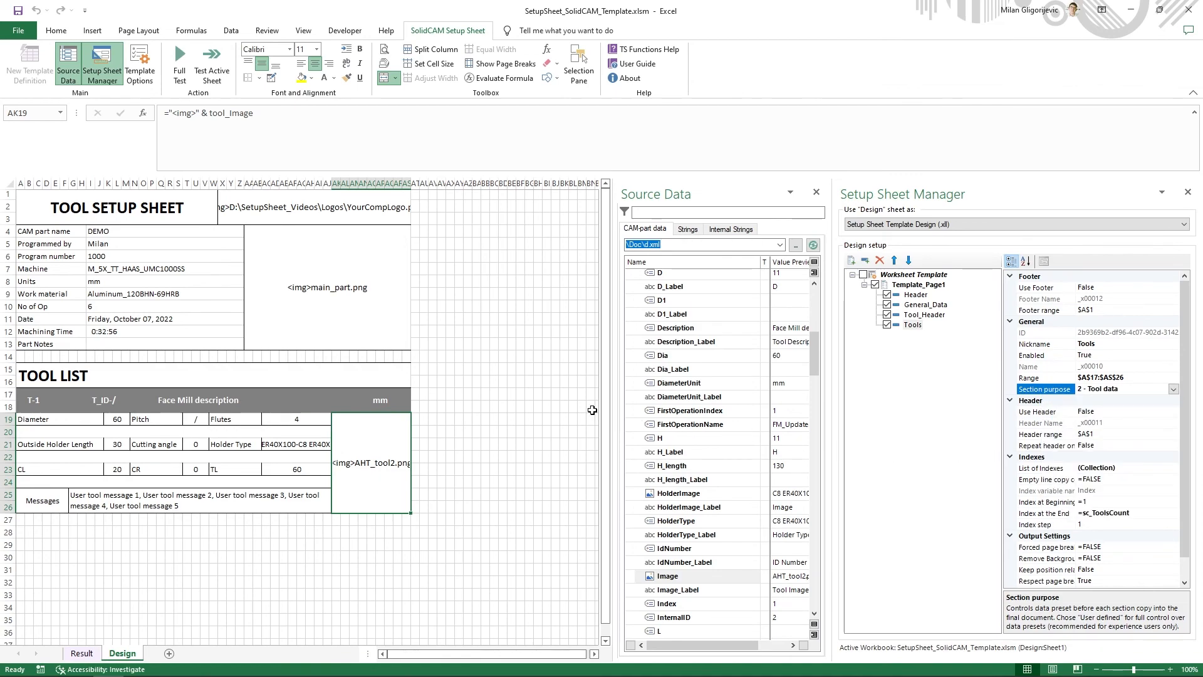
click(537, 406)
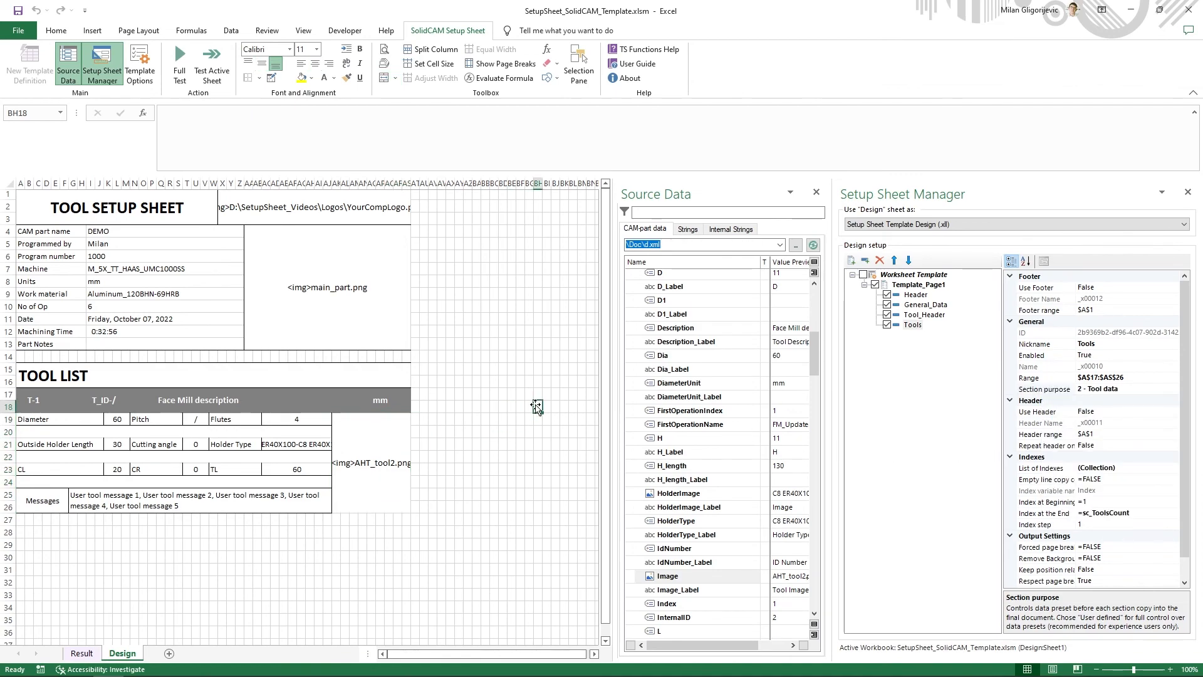
- Run the full test of the template and review the tool entries, messages and images throughout the result sheet
click(180, 74)
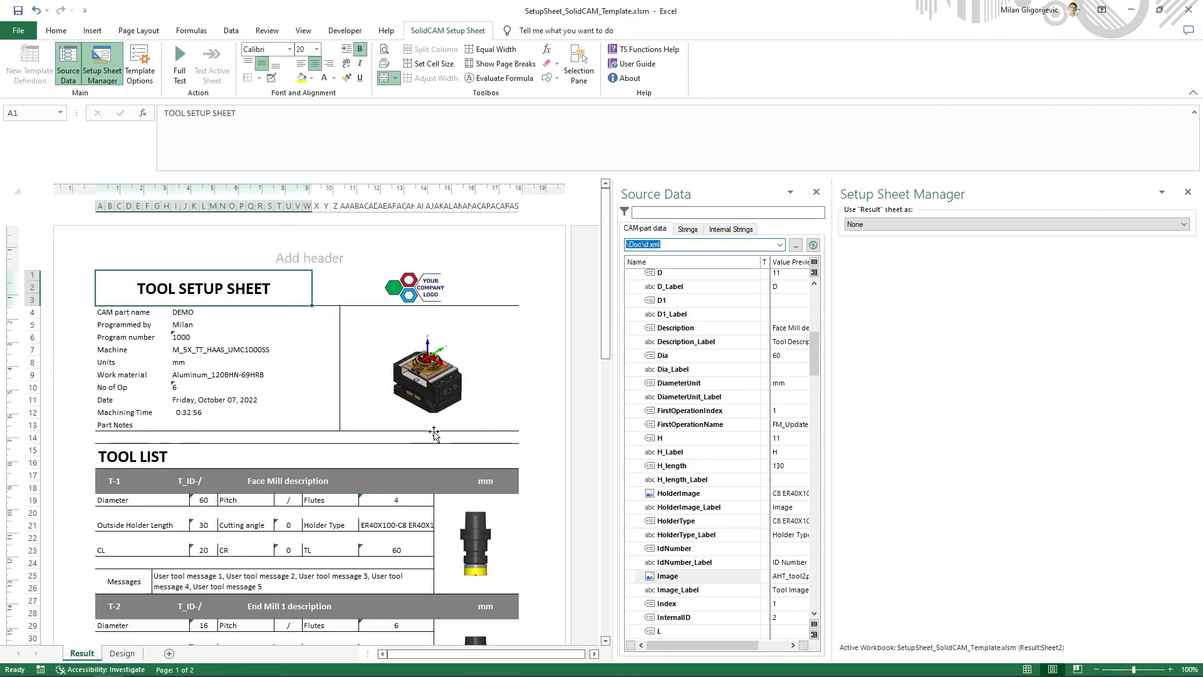
scroll(520, 407, down, 4)
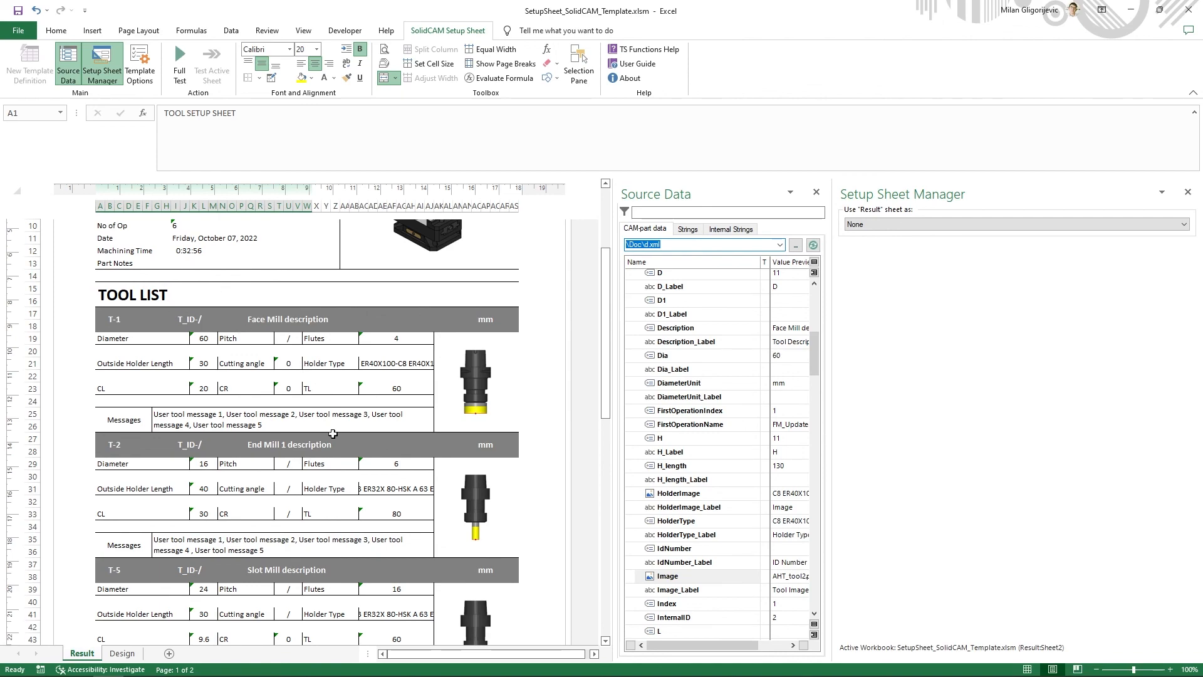
scroll(333, 434, down, 10)
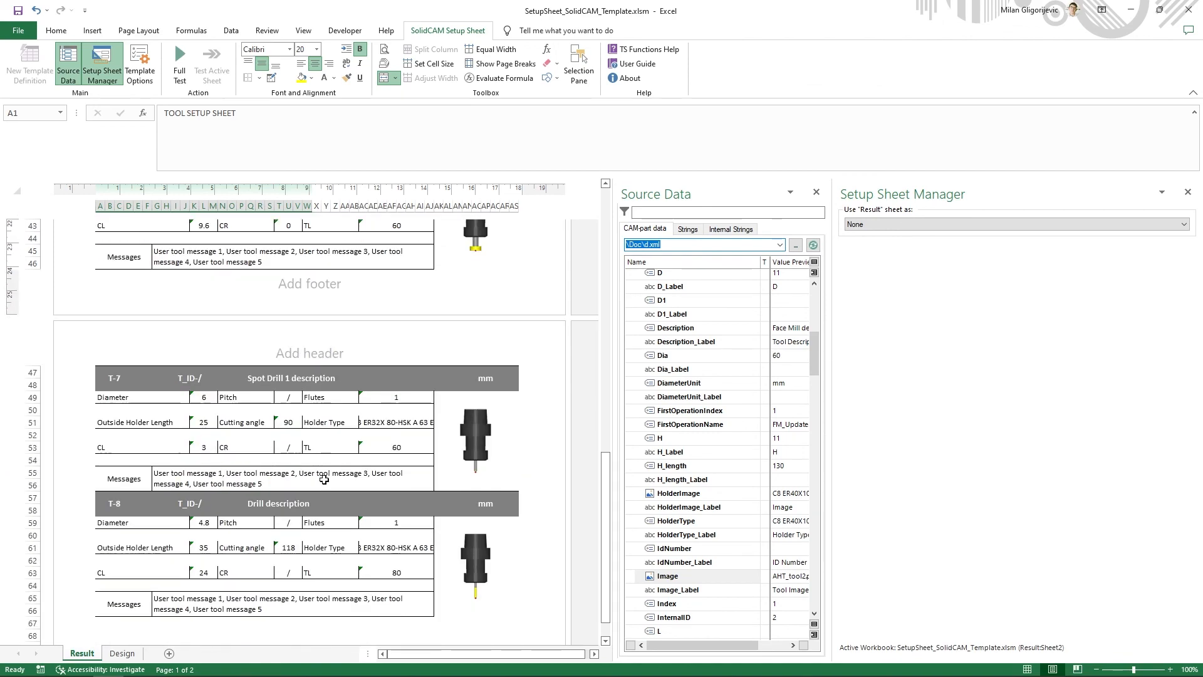
scroll(324, 479, down, 1)
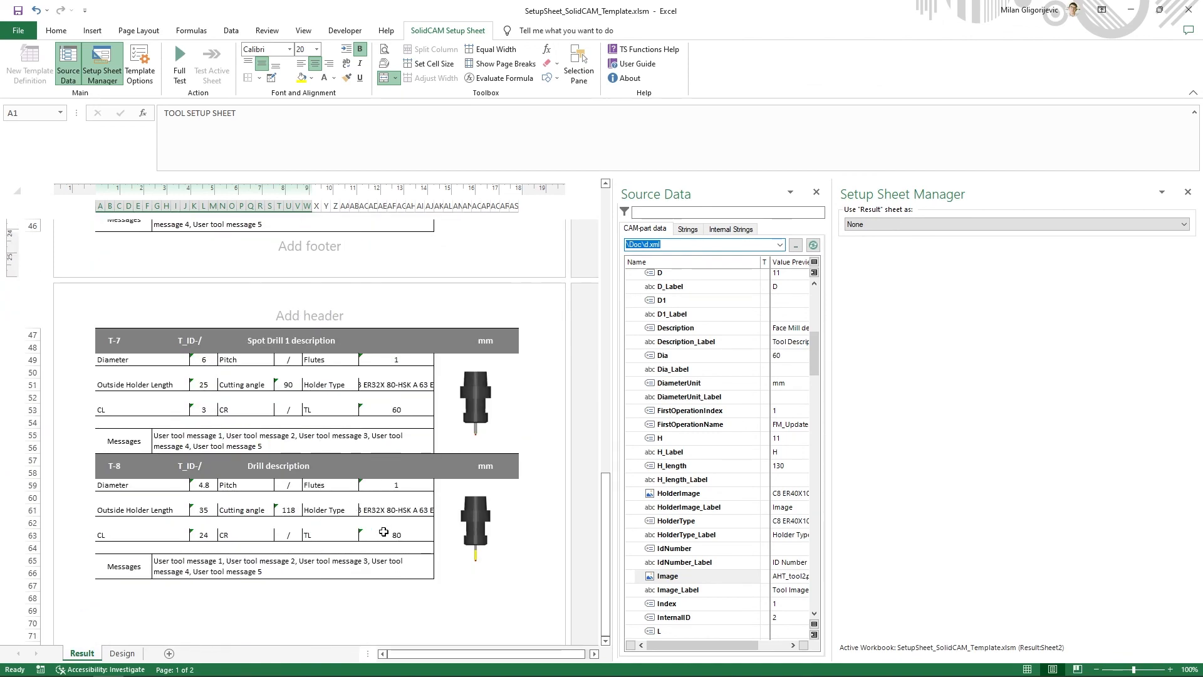
scroll(383, 530, up, 11)
scroll(383, 530, up, 4)
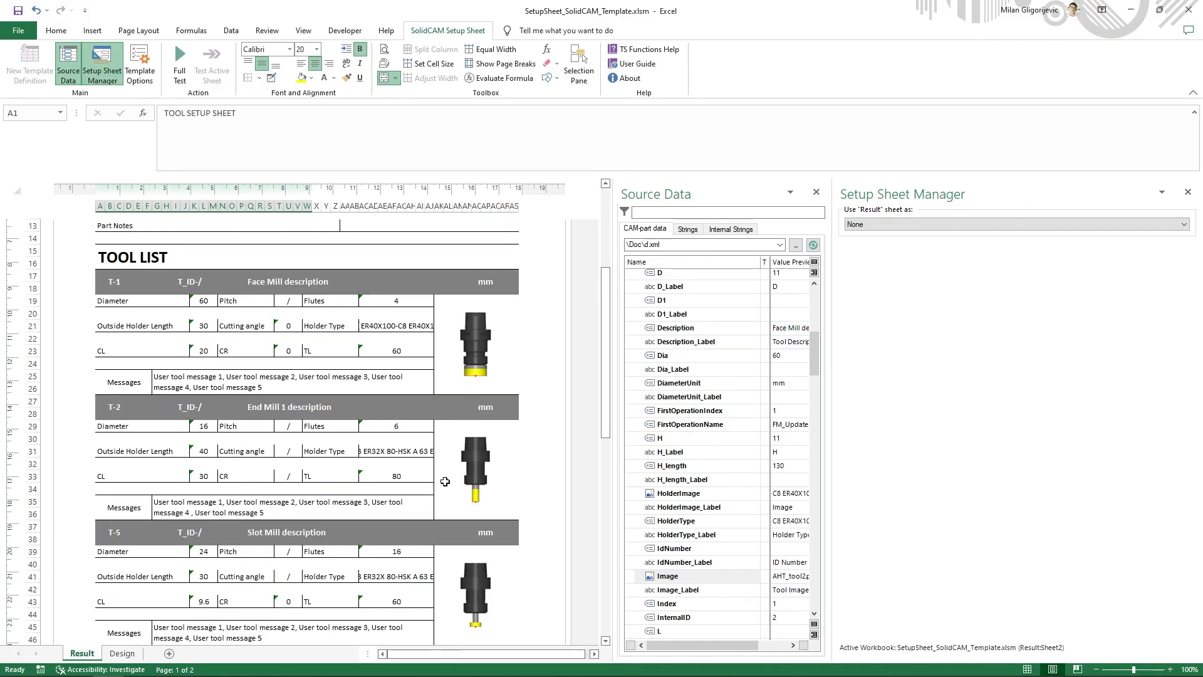
scroll(445, 481, down, 5)
scroll(445, 482, up, 10)
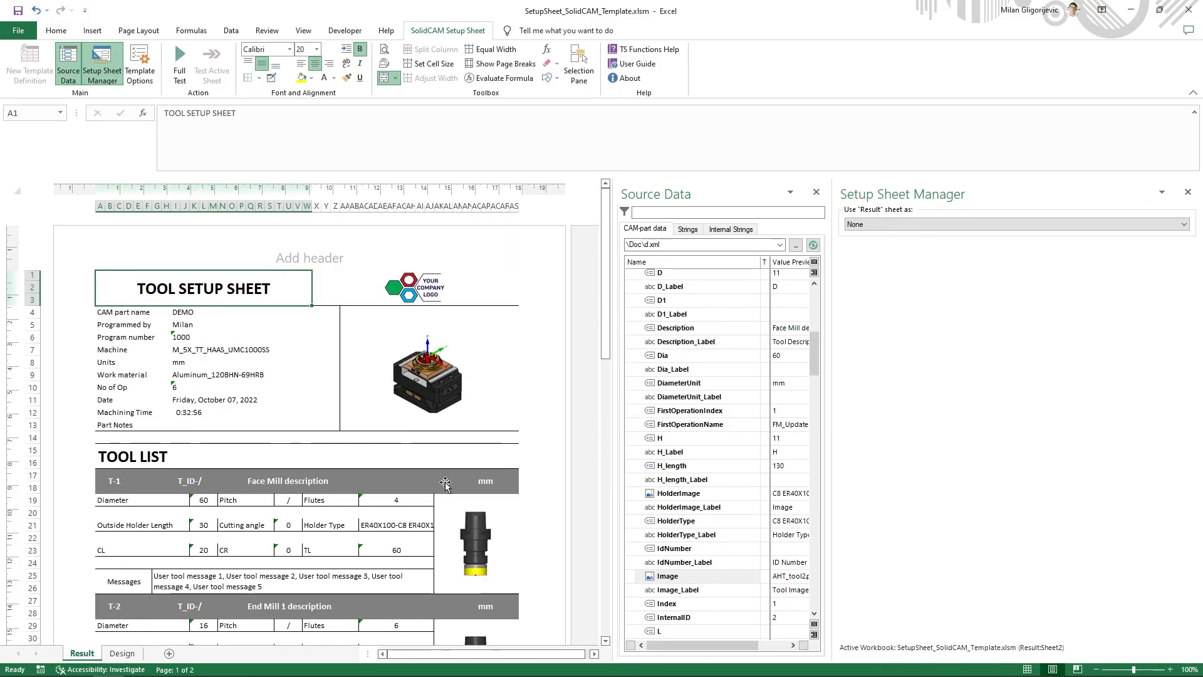